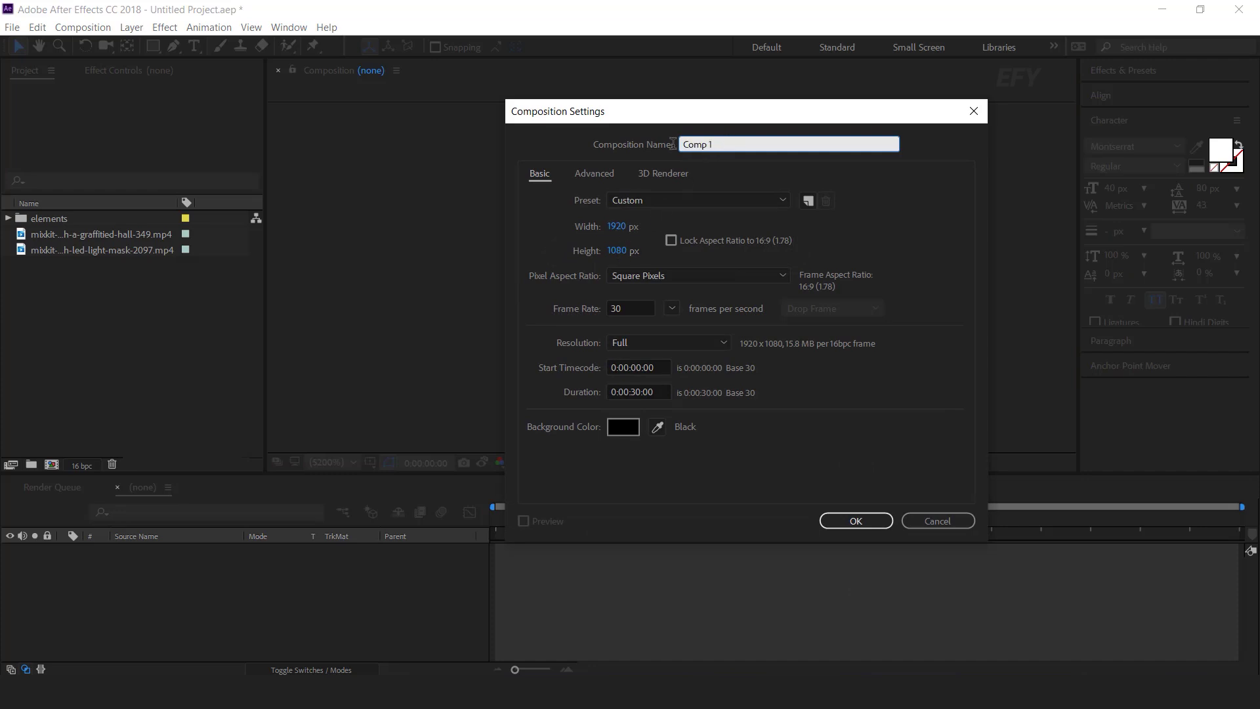
Step: Create a new 1920 x 1080, 30 fps composition named "main comp"
type("main cop")
key("BackSpace")
type("mp")
key("Return")
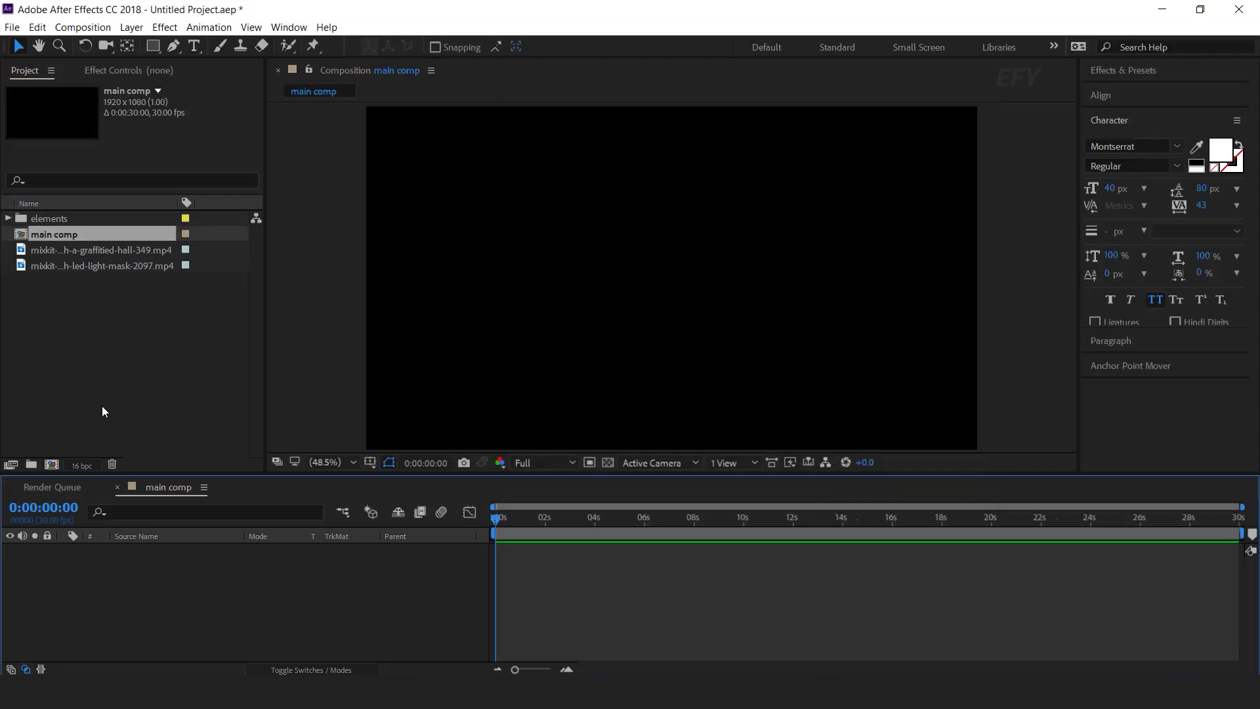
Step: Create another composition with the same settings, named "image placeholder 1"
left_click(101, 412)
left_click(51, 464)
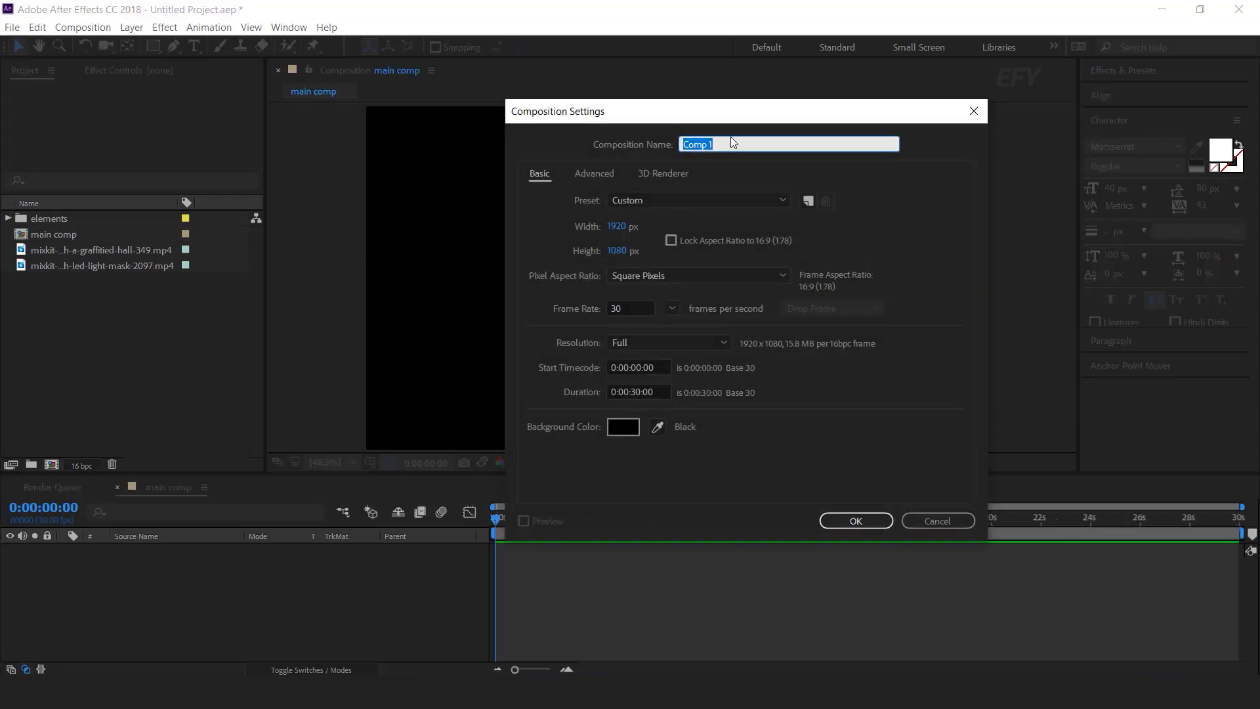
type("image placeholder")
key("Return")
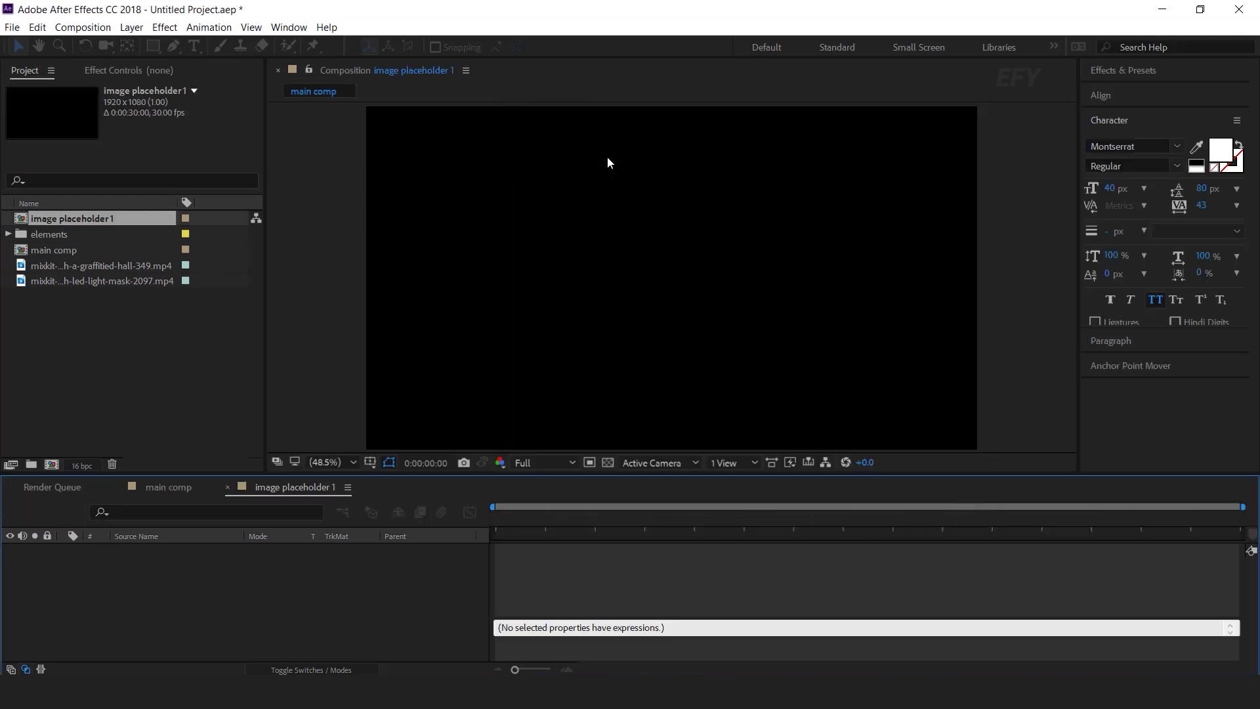
Step: Add the graffitied-hall-349.mp4 clip to the image placeholder 1 composition and close its timeline
left_click(97, 269)
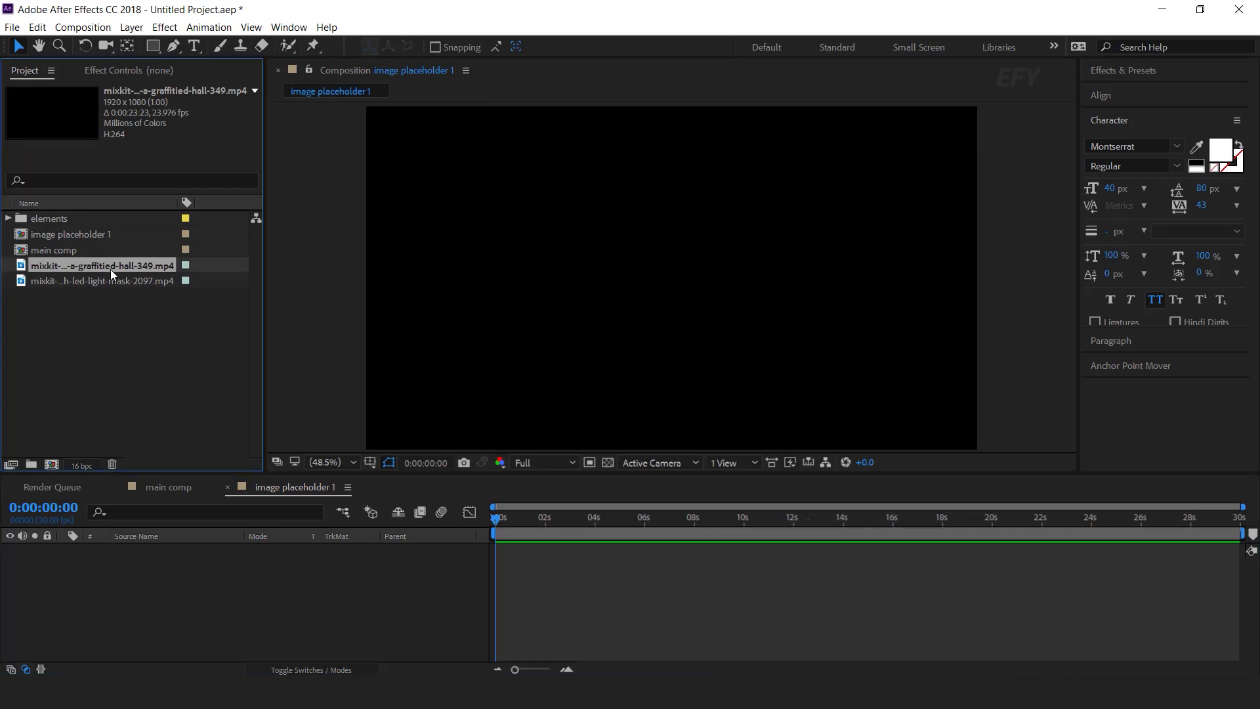
left_click_drag(113, 264, 217, 624)
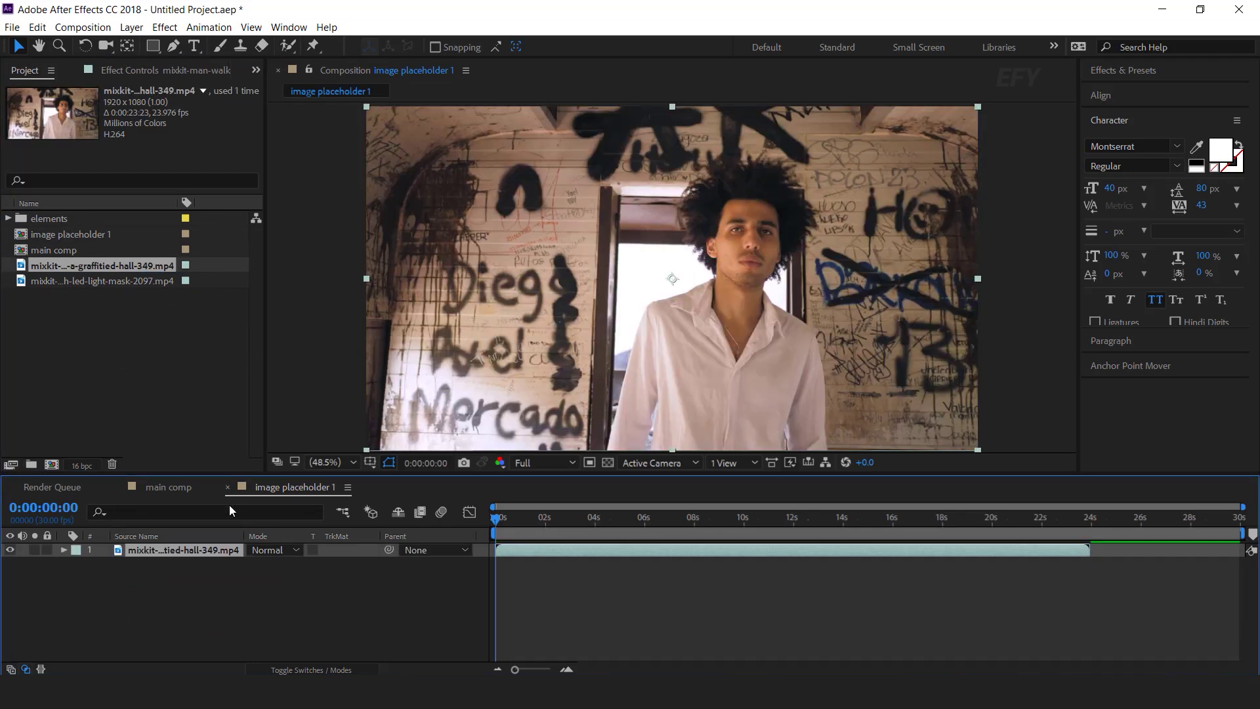
left_click(227, 487)
Step: Create a composition named "freeze frame" and place image placeholder 1 in it as a layer
left_click(105, 433)
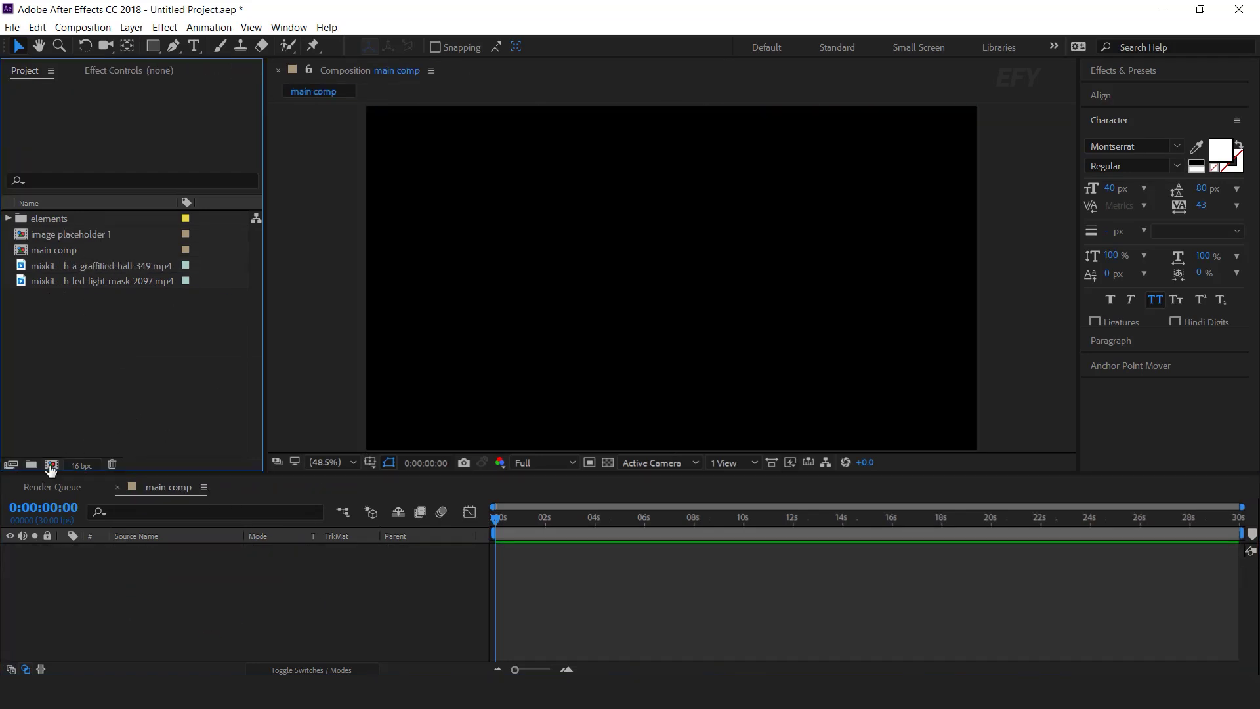
left_click(51, 465)
type("freeze frame")
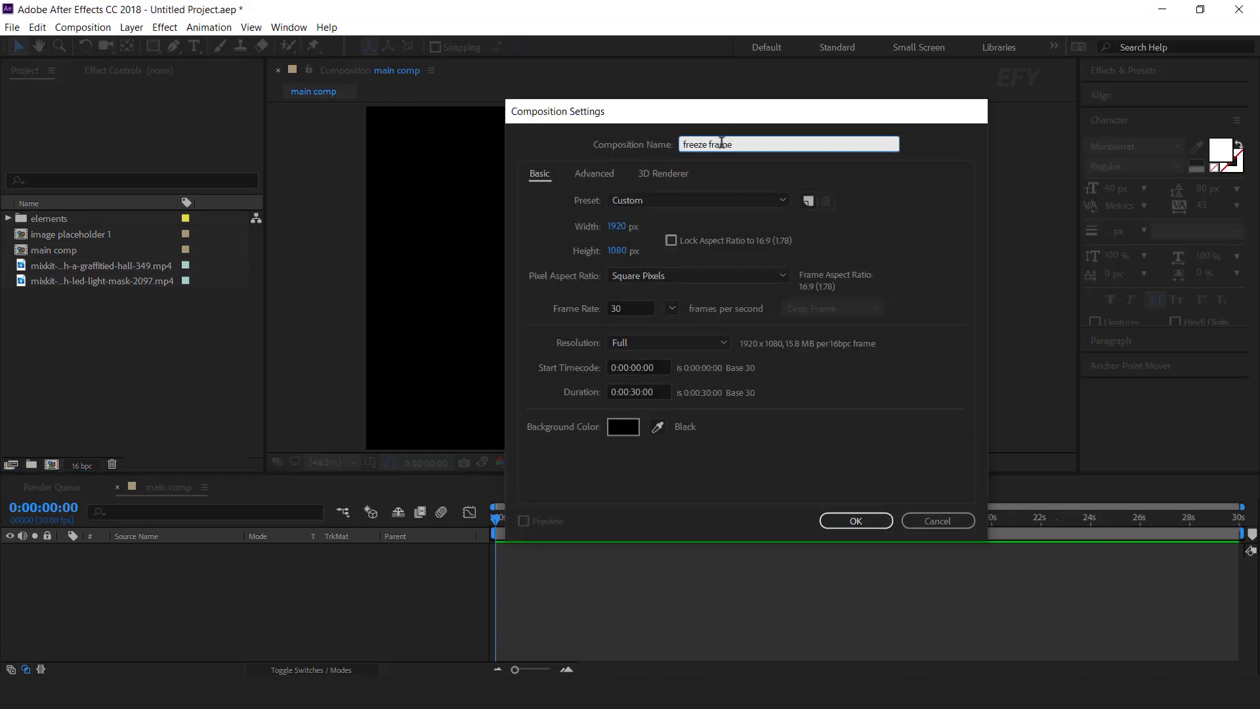
key("Return")
left_click_drag(64, 250, 198, 602)
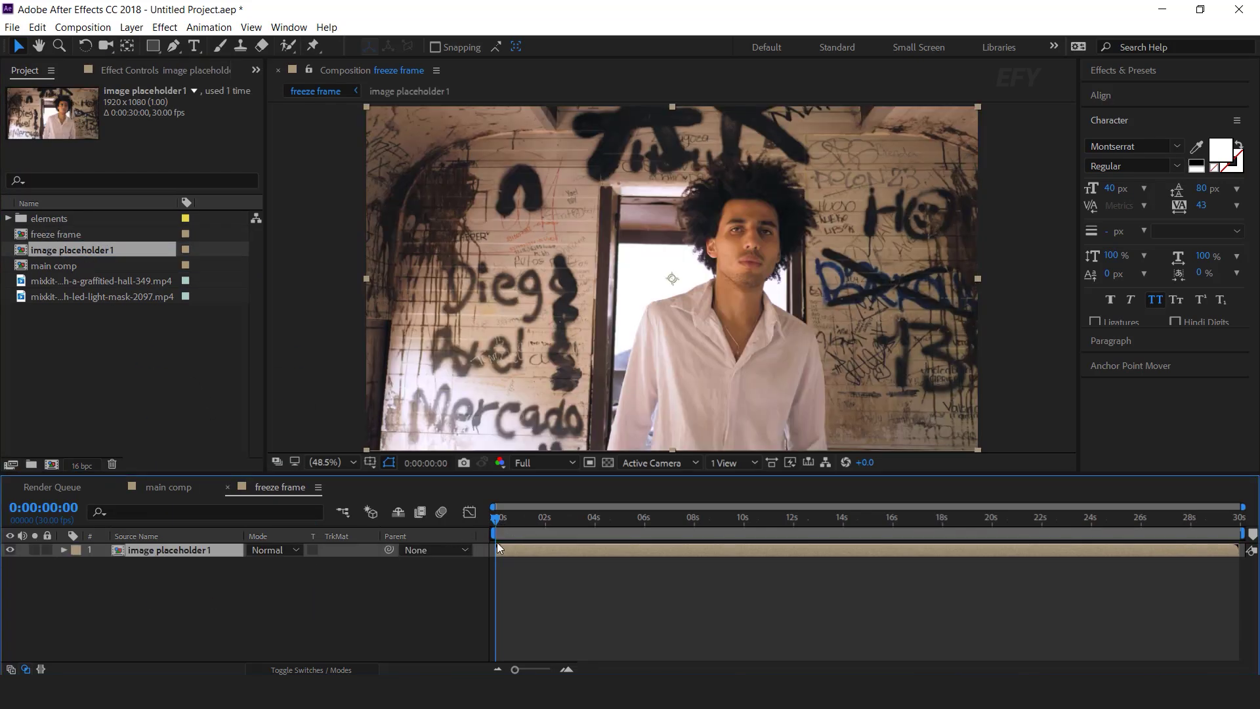
Step: Freeze the image placeholder 1 layer on its frame at 0:00:03:00
left_click_drag(495, 520, 553, 518)
left_click(566, 670)
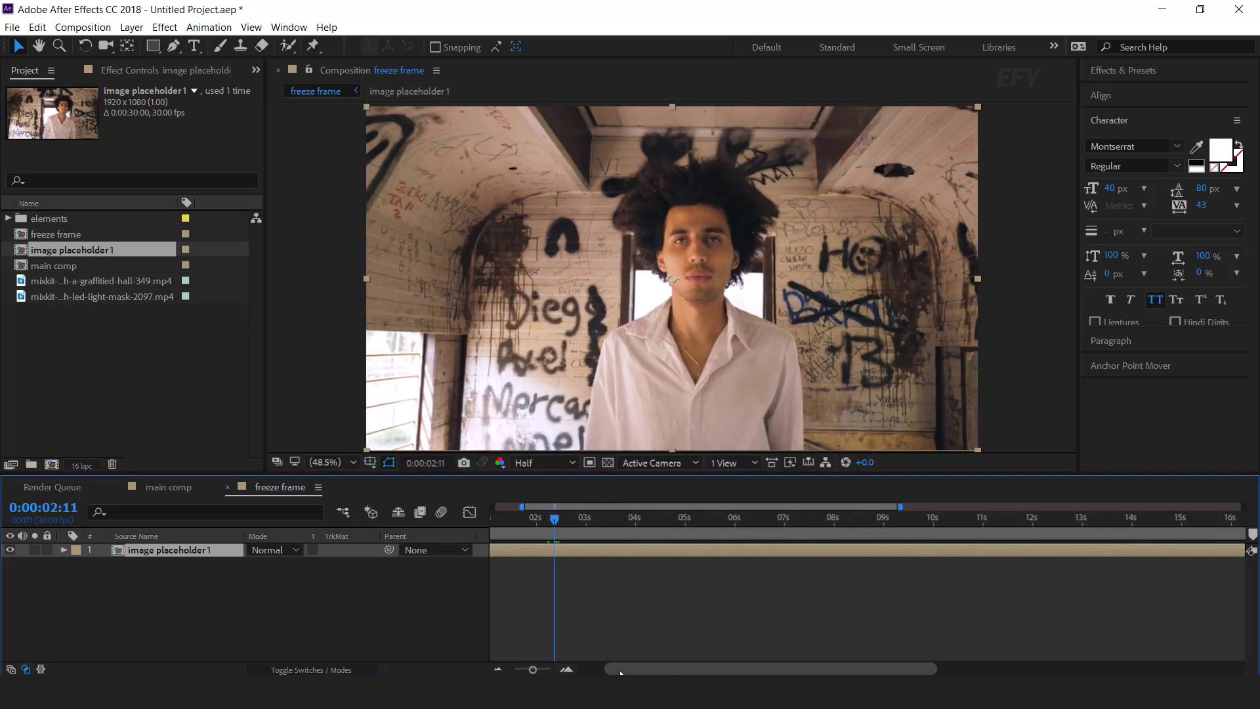
left_click_drag(614, 522, 647, 521)
right_click(651, 553)
mouse_move(689, 172)
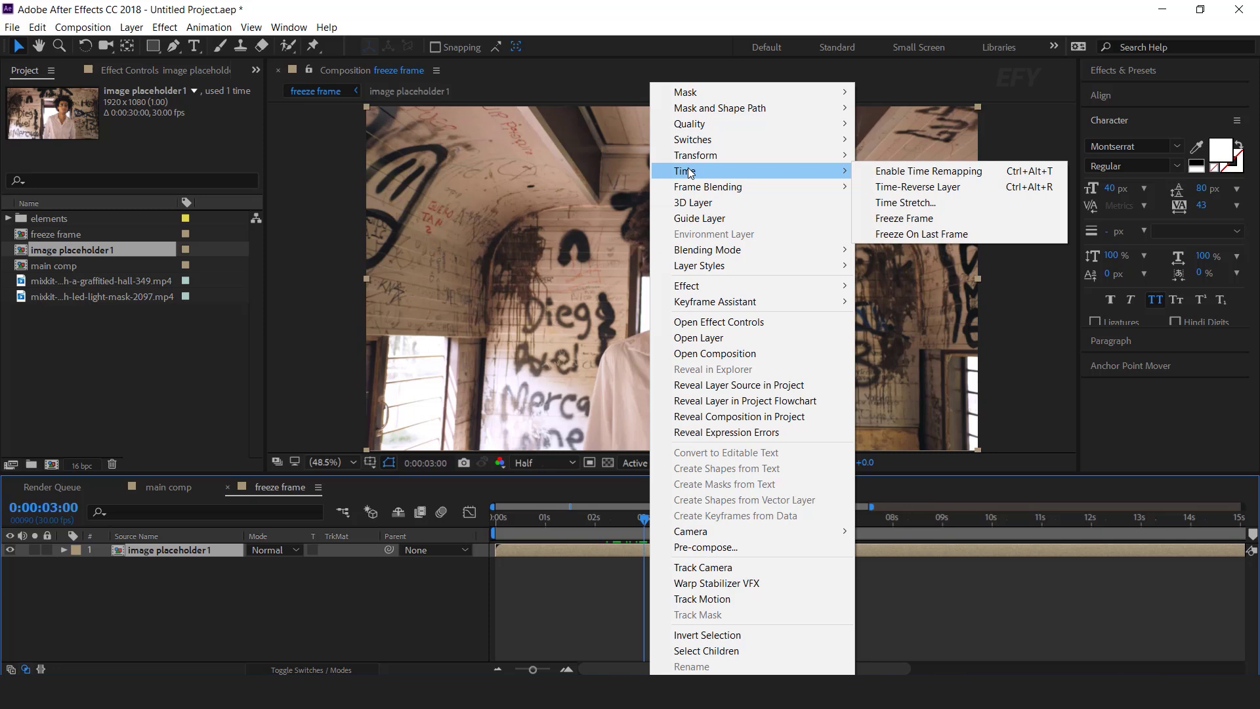
left_click(928, 221)
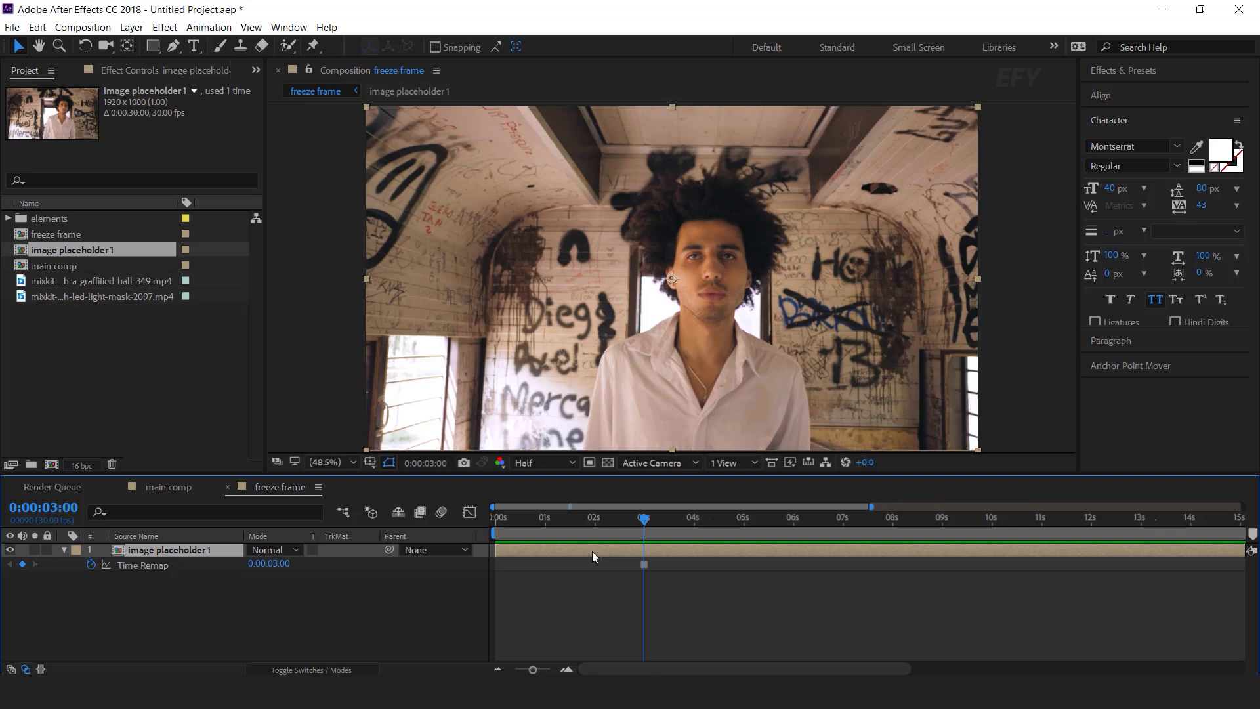
Step: Trim the layer's in point to 0:00:03:00 and move the layer to start at 0:00:00:00
key("alt+bracketleft")
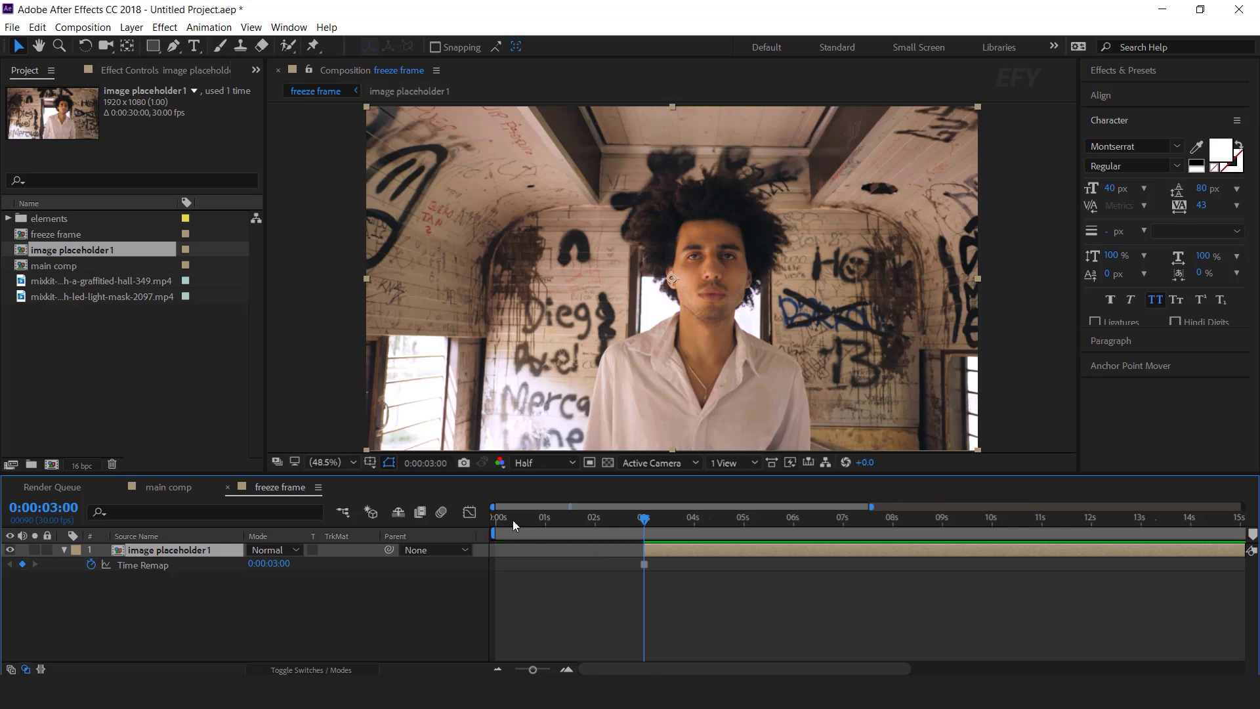
left_click_drag(514, 520, 447, 531)
key("bracketleft")
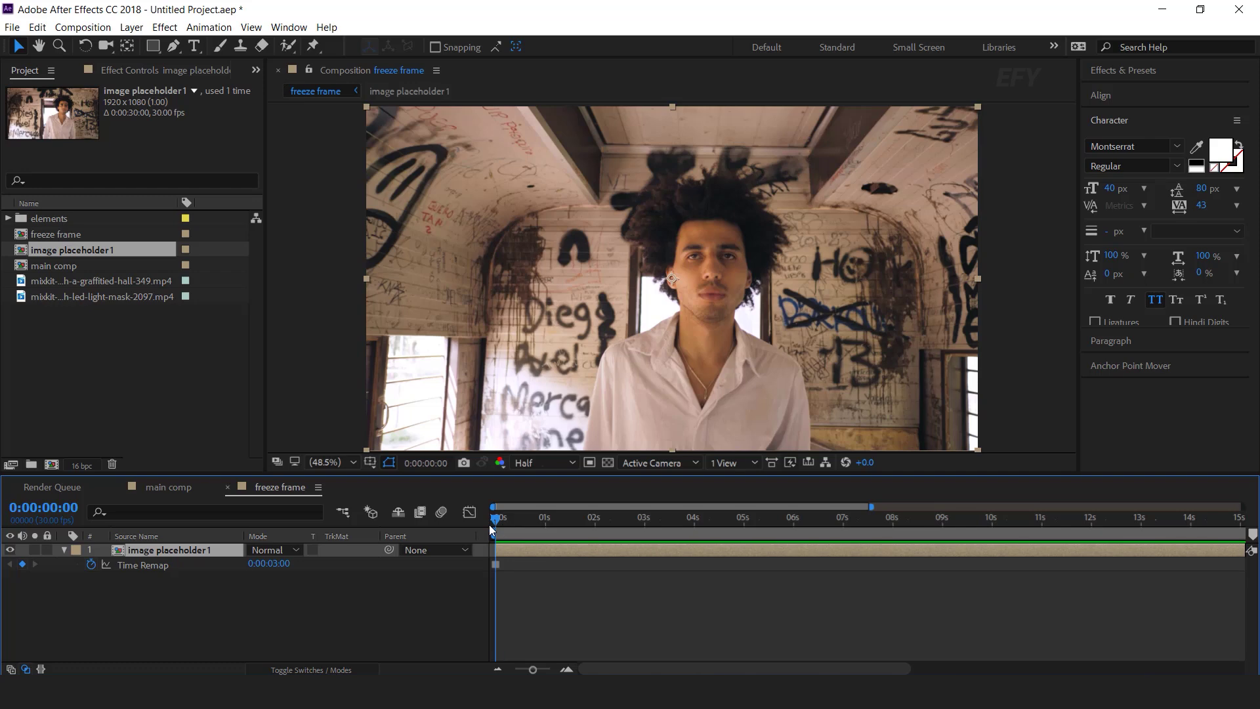
Step: Apply the Fast Blur (Legacy) effect to the image placeholder 1 layer
left_click(170, 550)
key("ctrl+space")
type("fas")
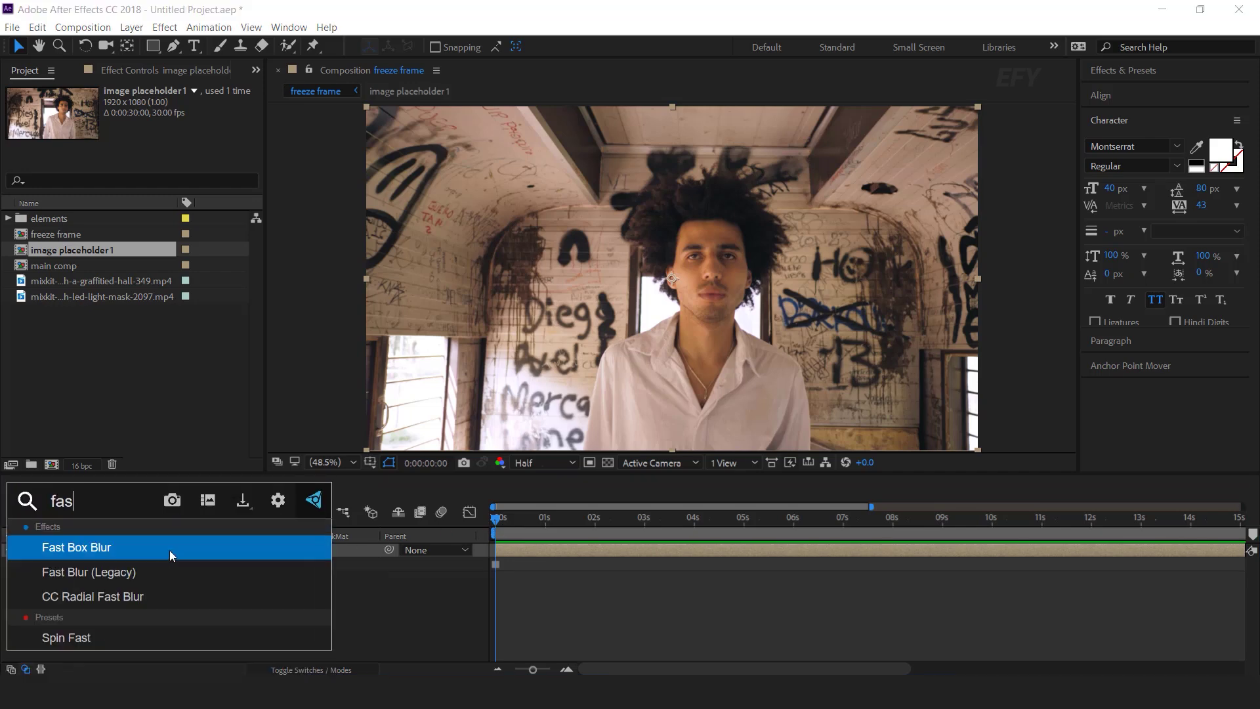
key("Down")
key("Return")
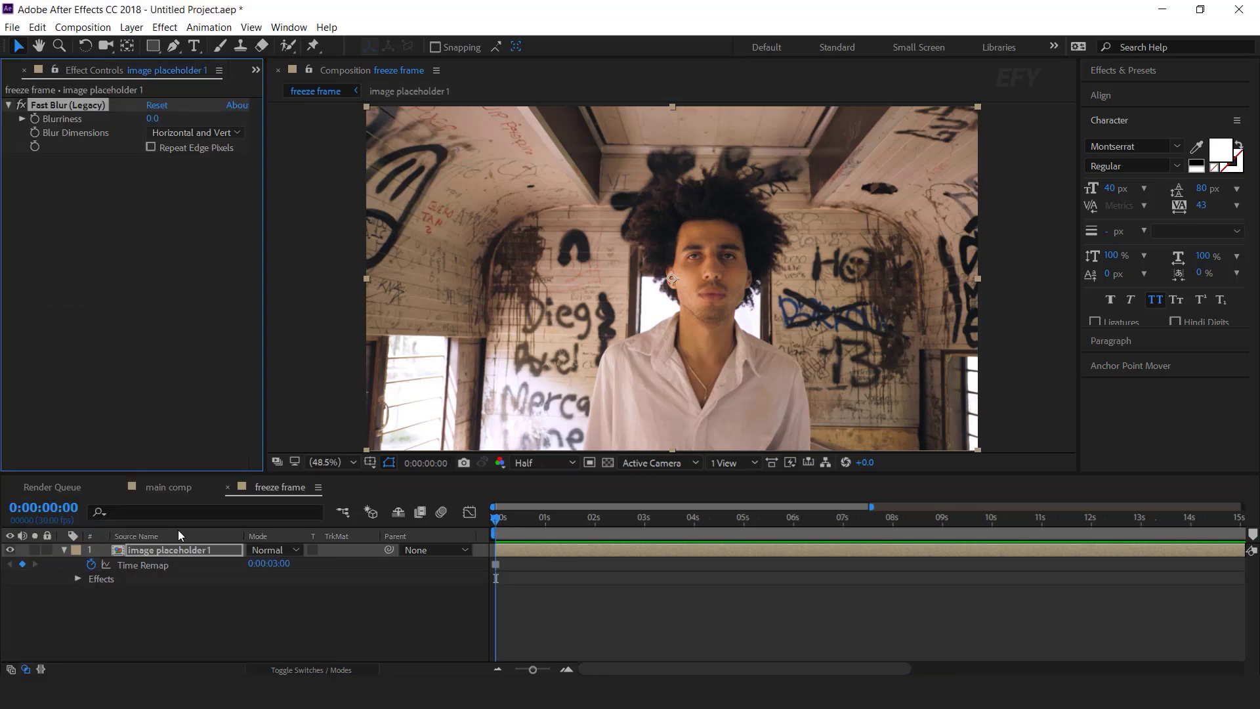
Step: Keyframe Blurriness from 0 at the start to 40 at 0:00:00:20, with Repeat Edge Pixels enabled
left_click(35, 119)
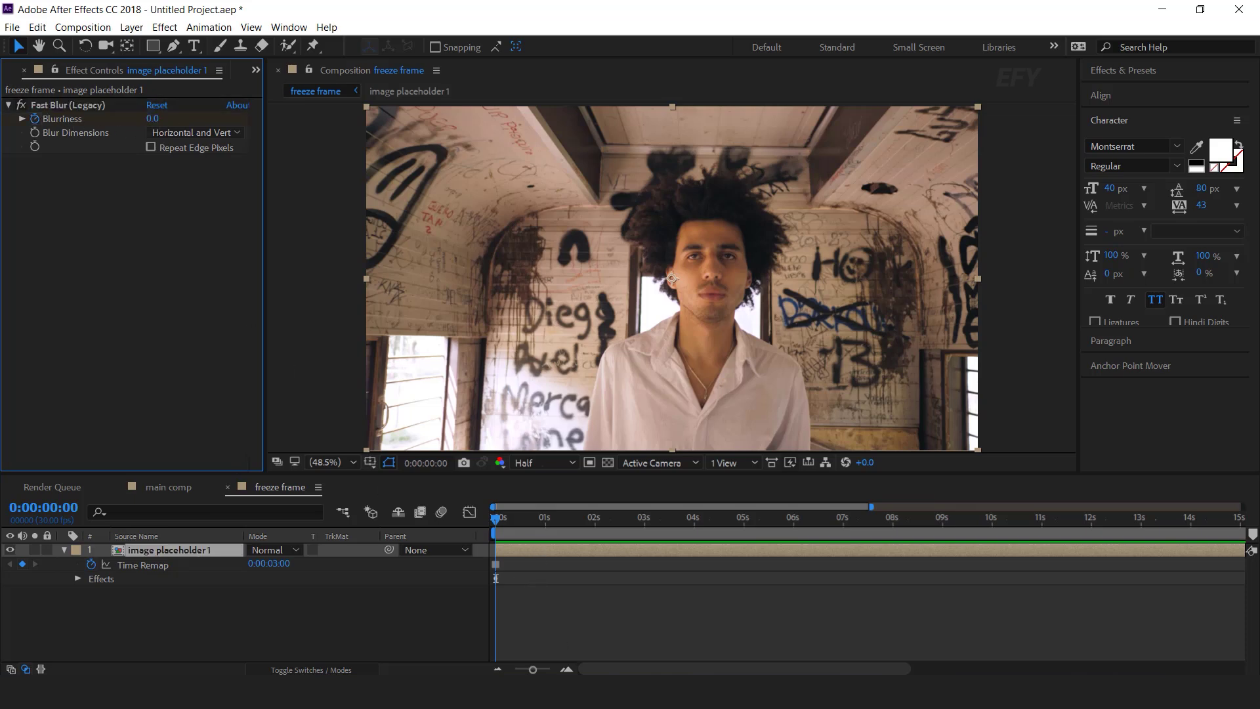
left_click(567, 670)
left_click(629, 521)
left_click(156, 119)
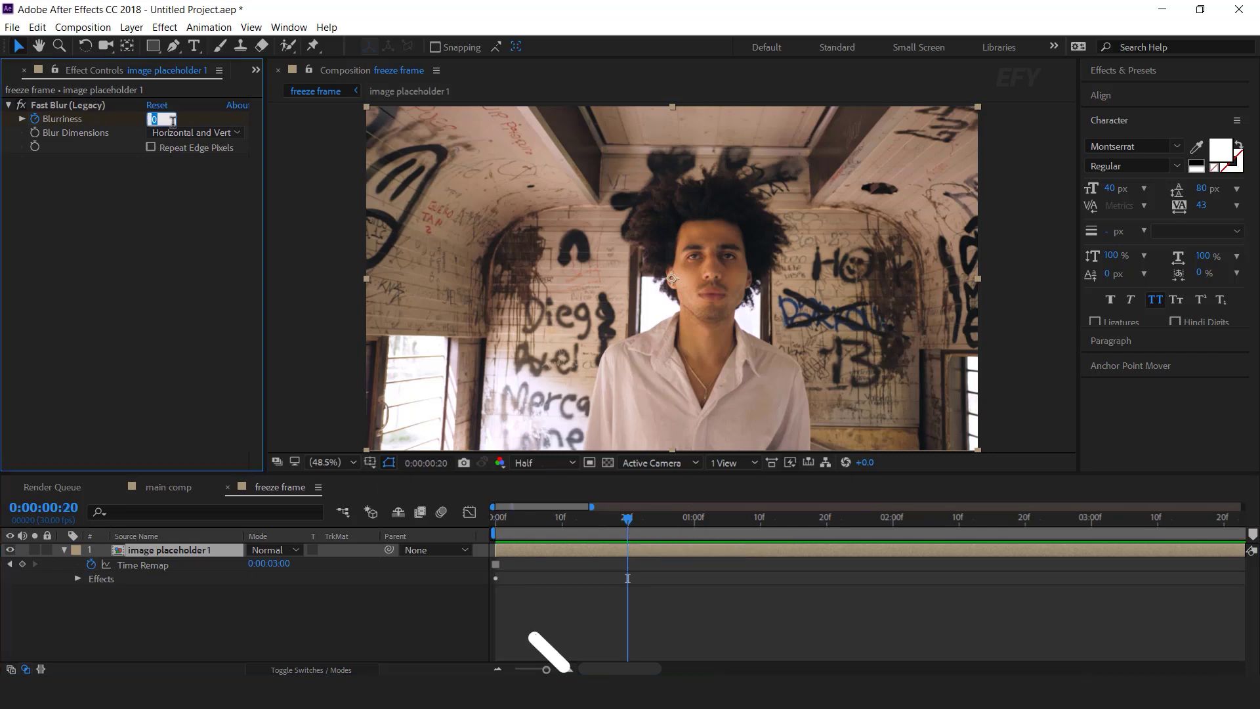
type("40")
key("Return")
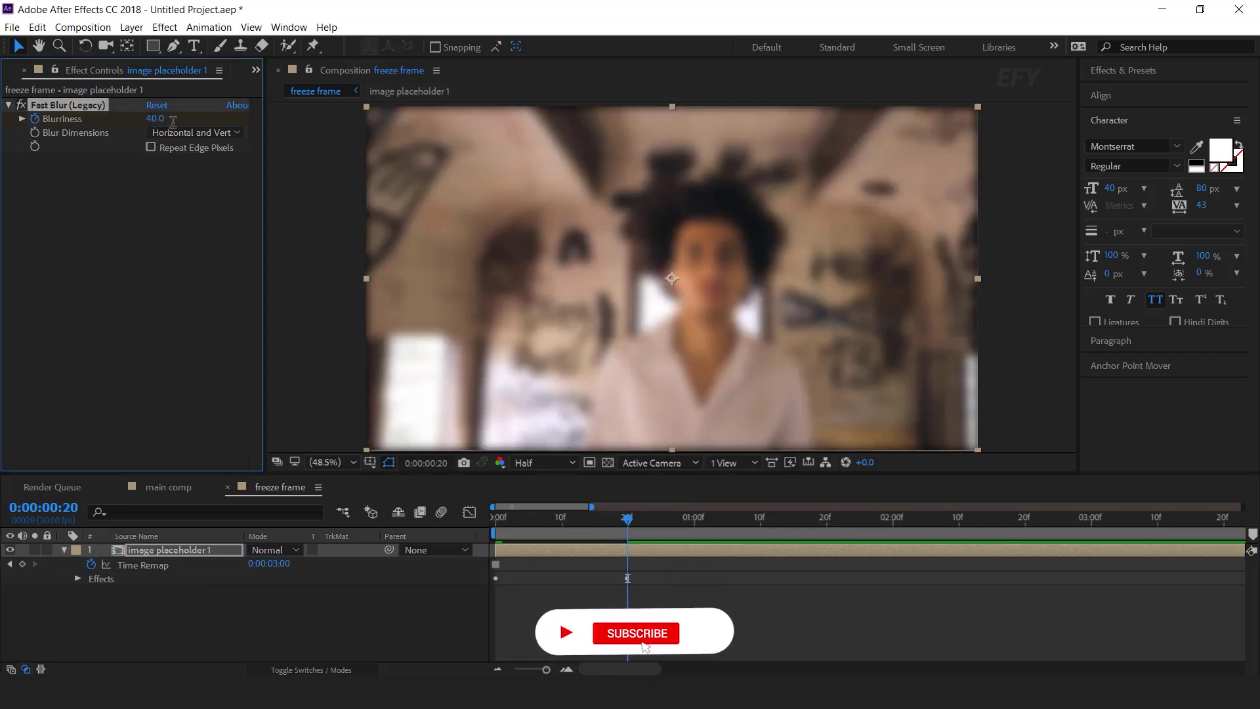
left_click(150, 147)
Step: Apply a Tint effect to the layer and map white to a medium teal-blue colour
left_click(176, 550)
key("ctrl+space")
type("tint")
key("Return")
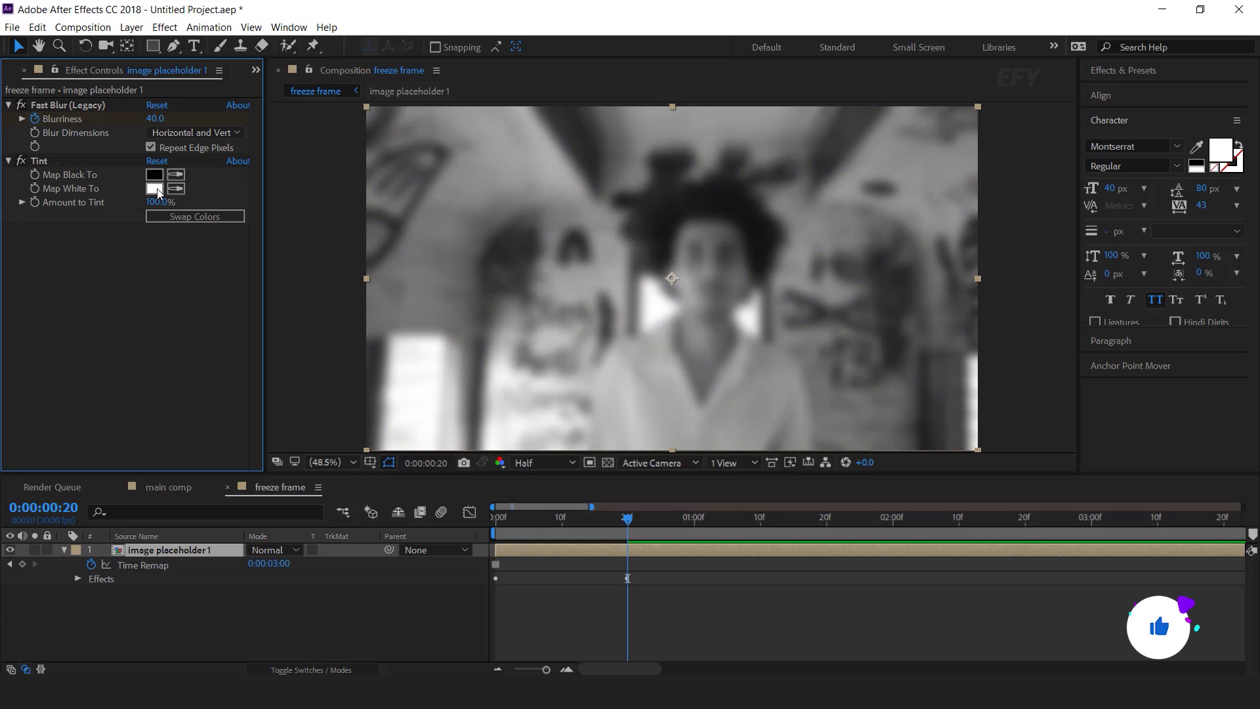
left_click(156, 190)
left_click(267, 183)
left_click(173, 147)
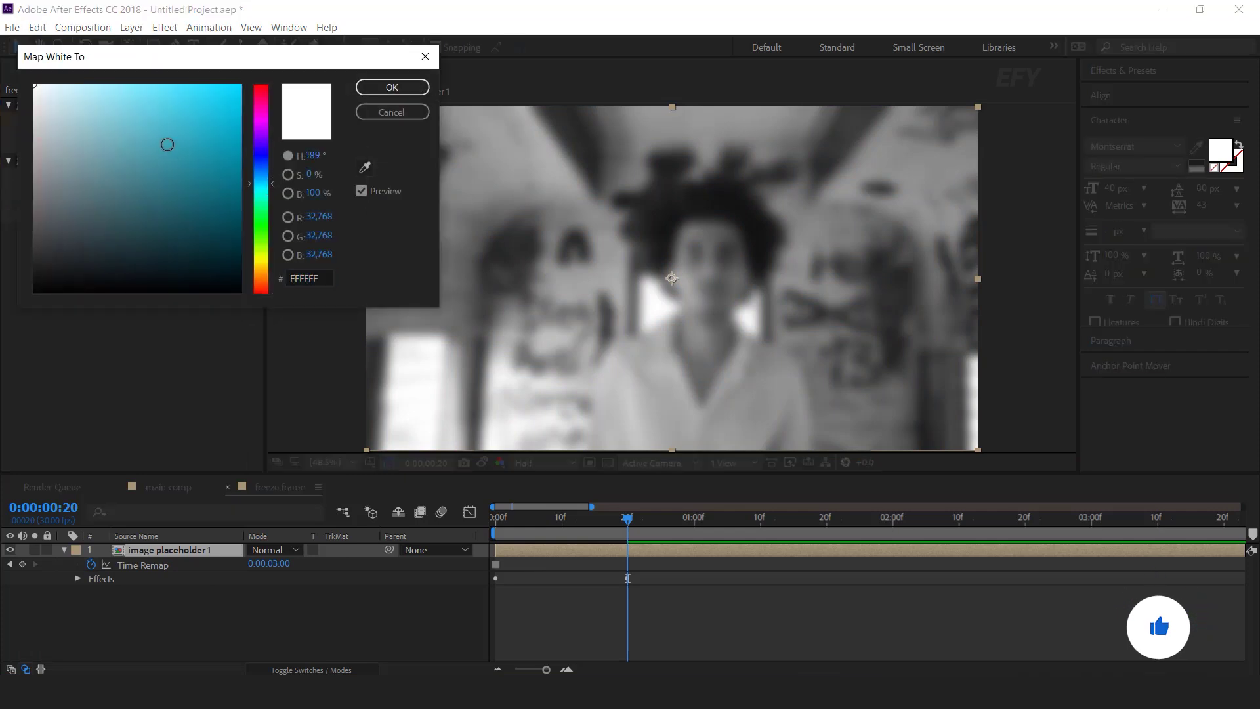
left_click(384, 90)
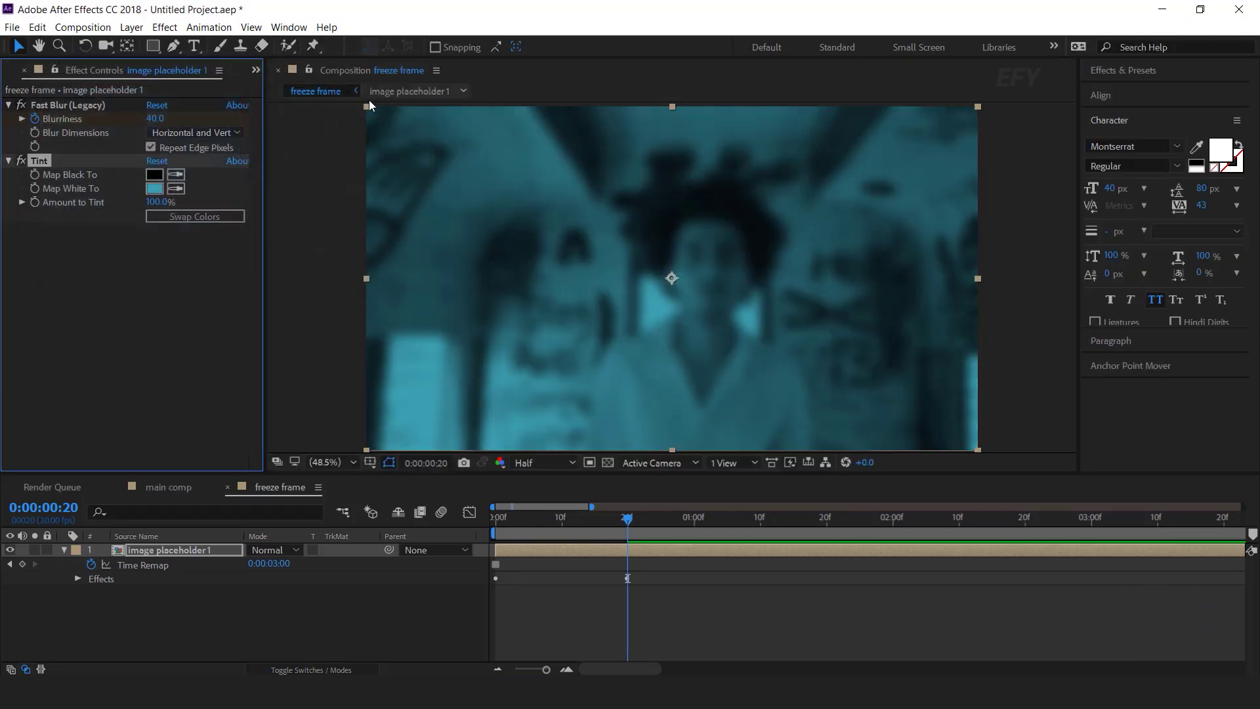
Step: Apply Motion Tile to the layer with output width and height of 250 and Mirror Edges enabled
key("ctrl+space")
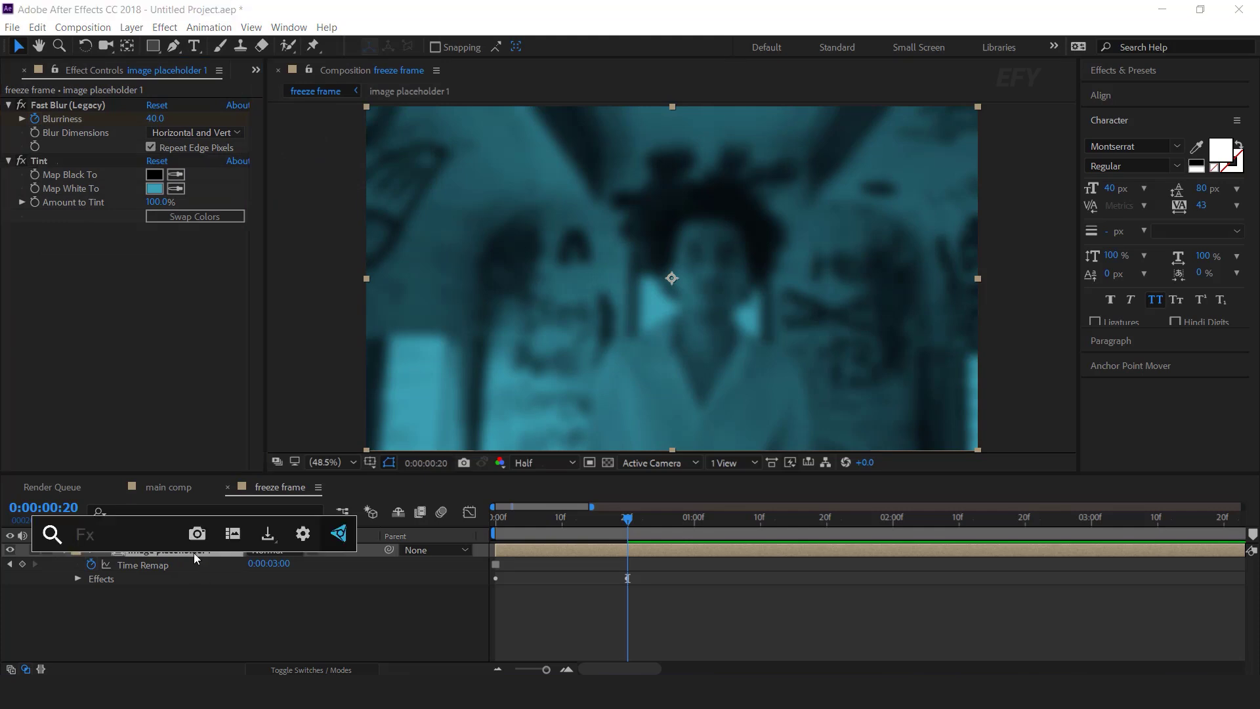
type("motion")
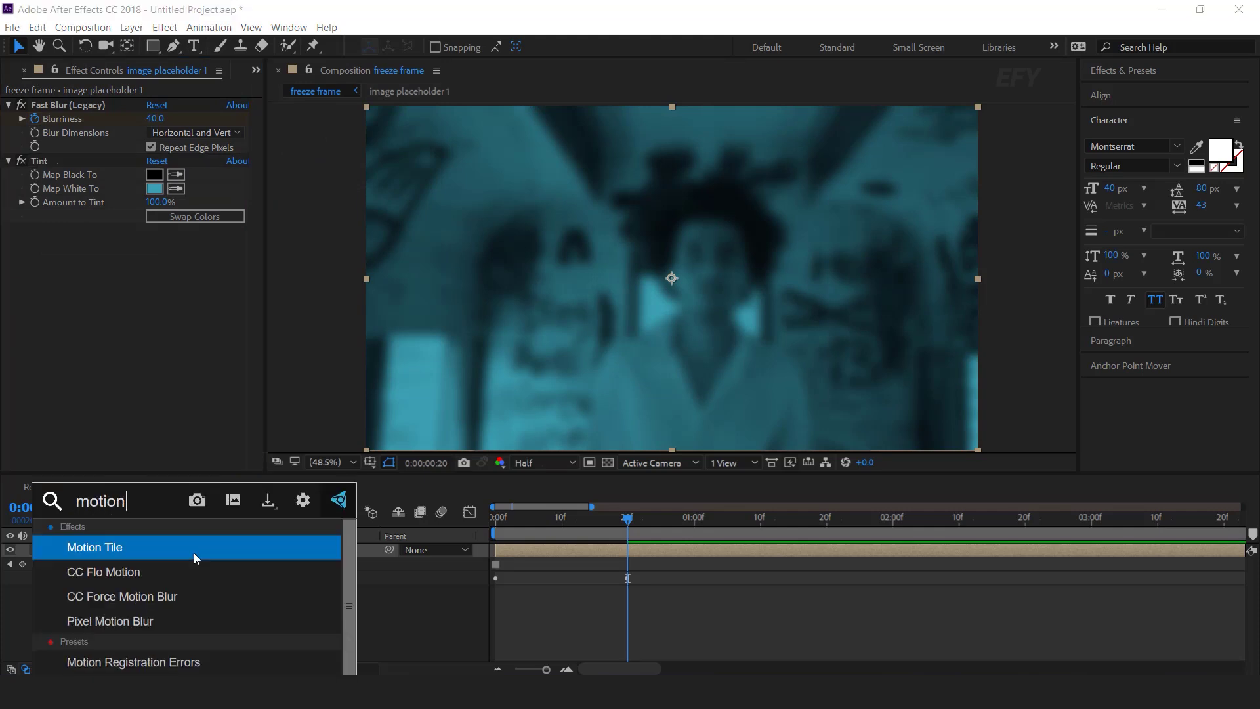
key("Return")
left_click(155, 286)
type("25")
left_click(156, 300)
type("250")
key("Return")
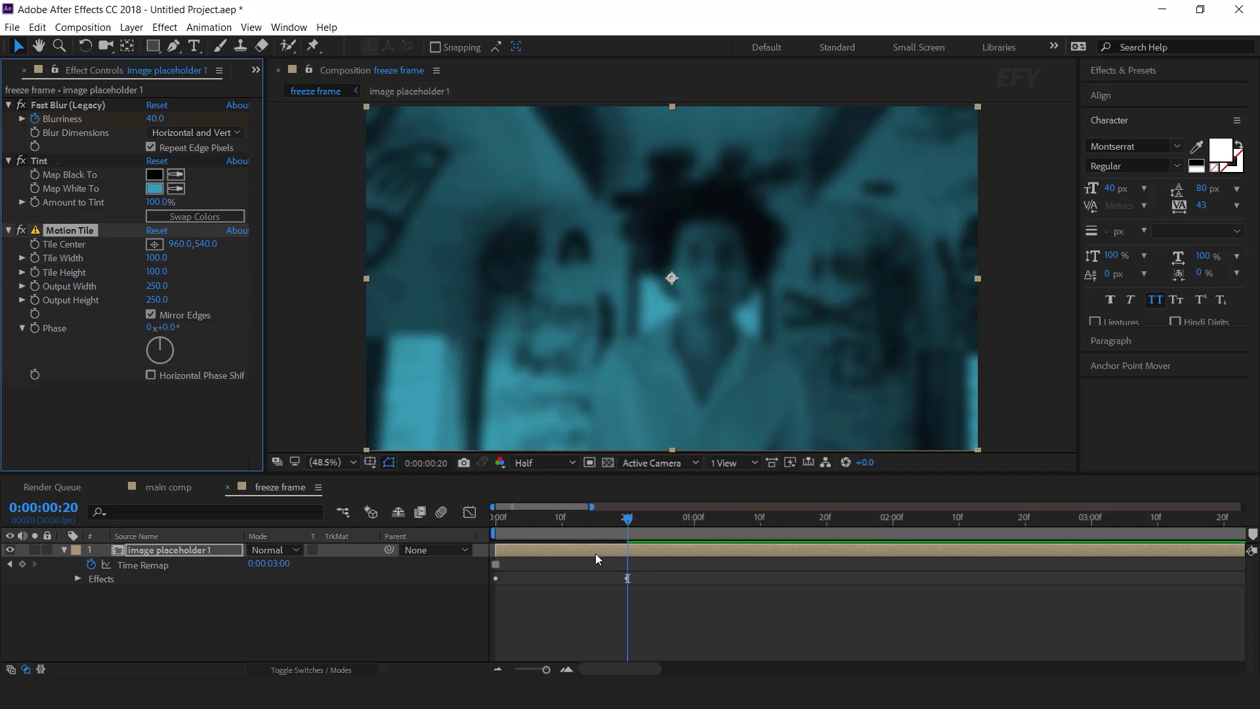
Step: Keyframe the layer's Scale from 100% at the start to 80% at 0:00:00:20
key("s")
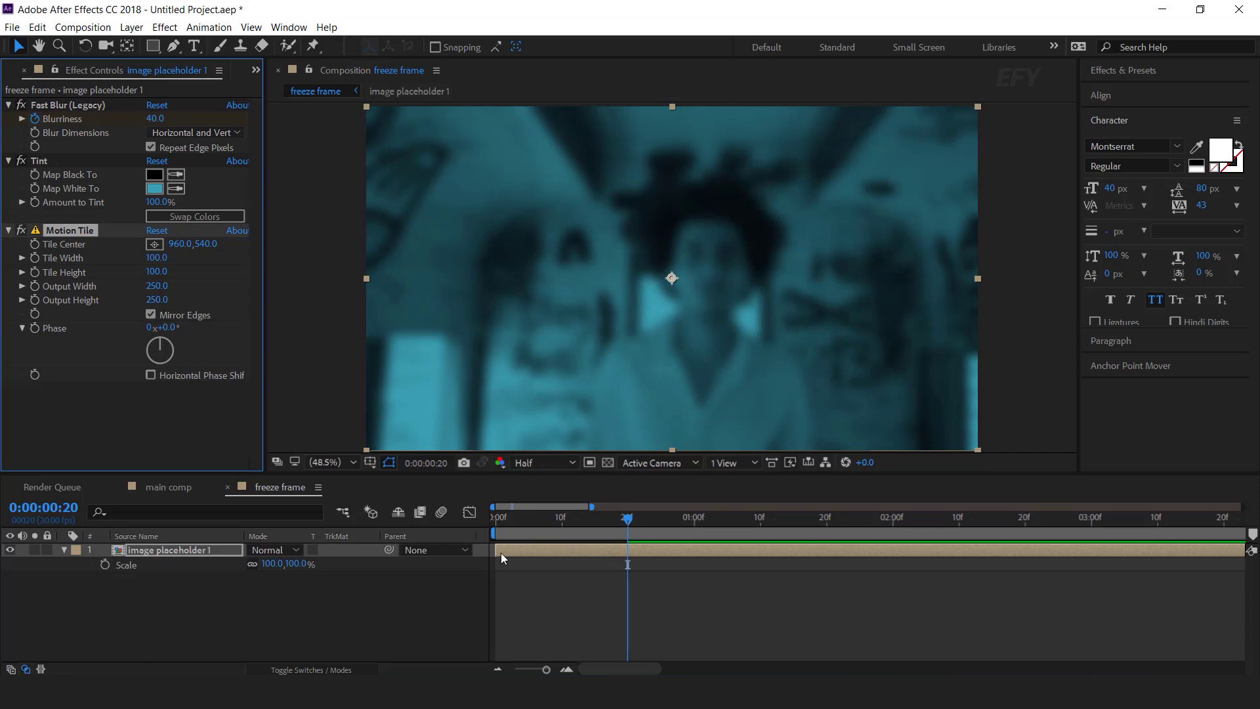
key("Home")
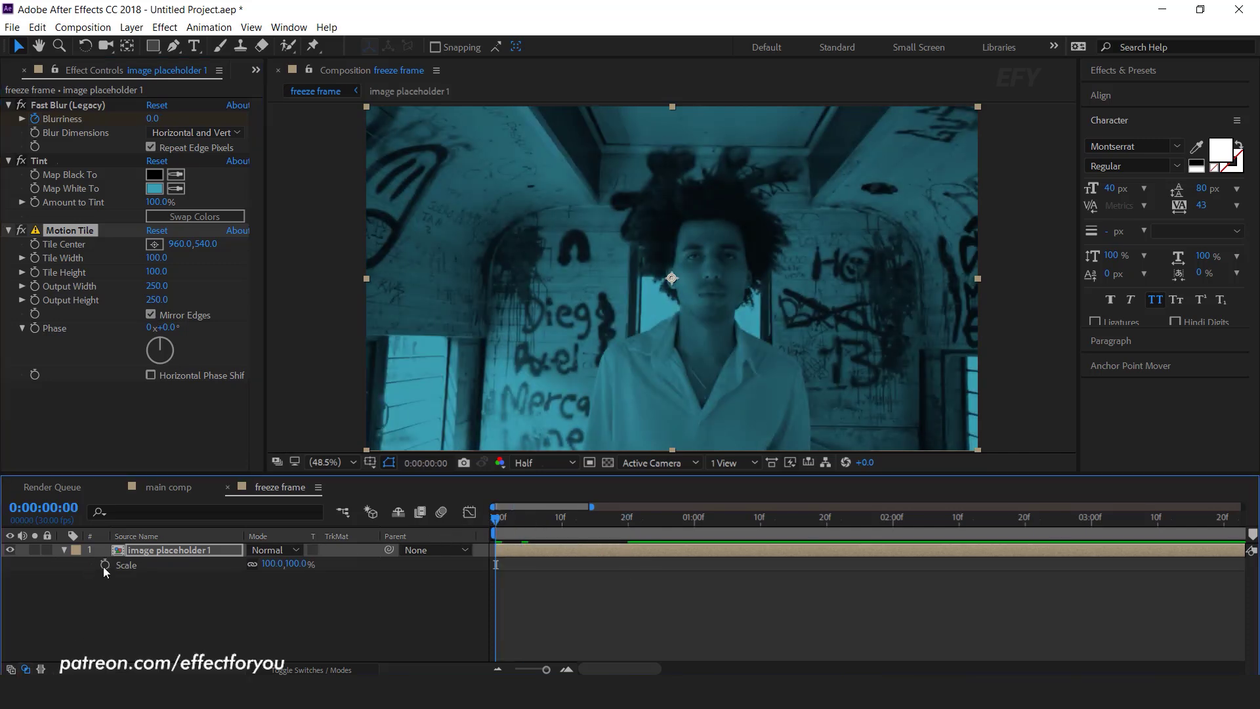
left_click(104, 565)
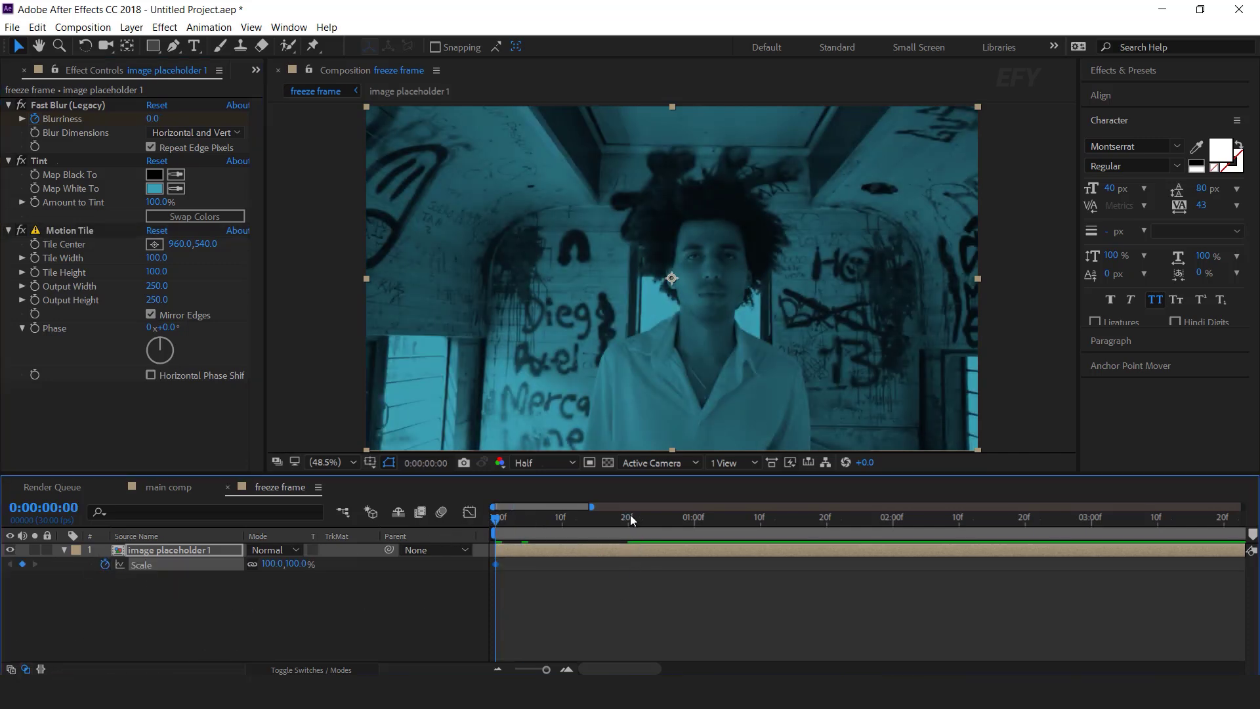
left_click_drag(628, 517, 627, 523)
left_click(296, 564)
type("80")
key("Return")
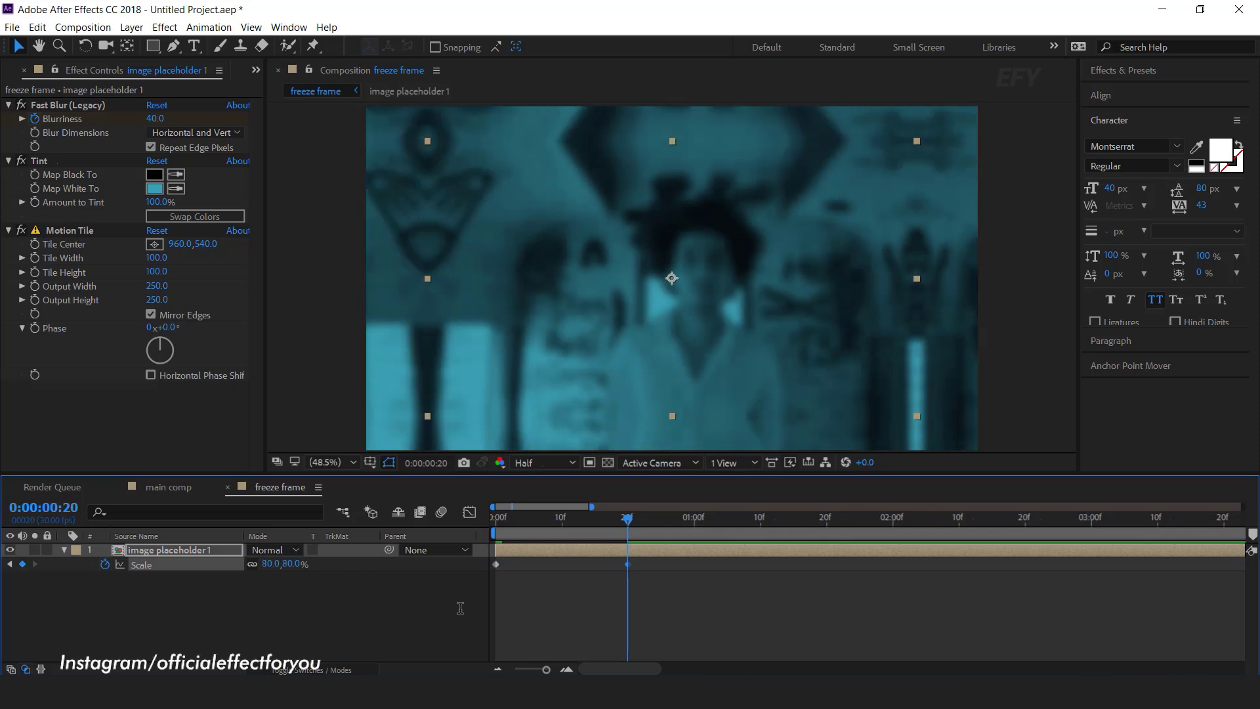
Step: Add a Scale keyframe of 70% at 0:00:05:00
left_click_drag(549, 670, 530, 669)
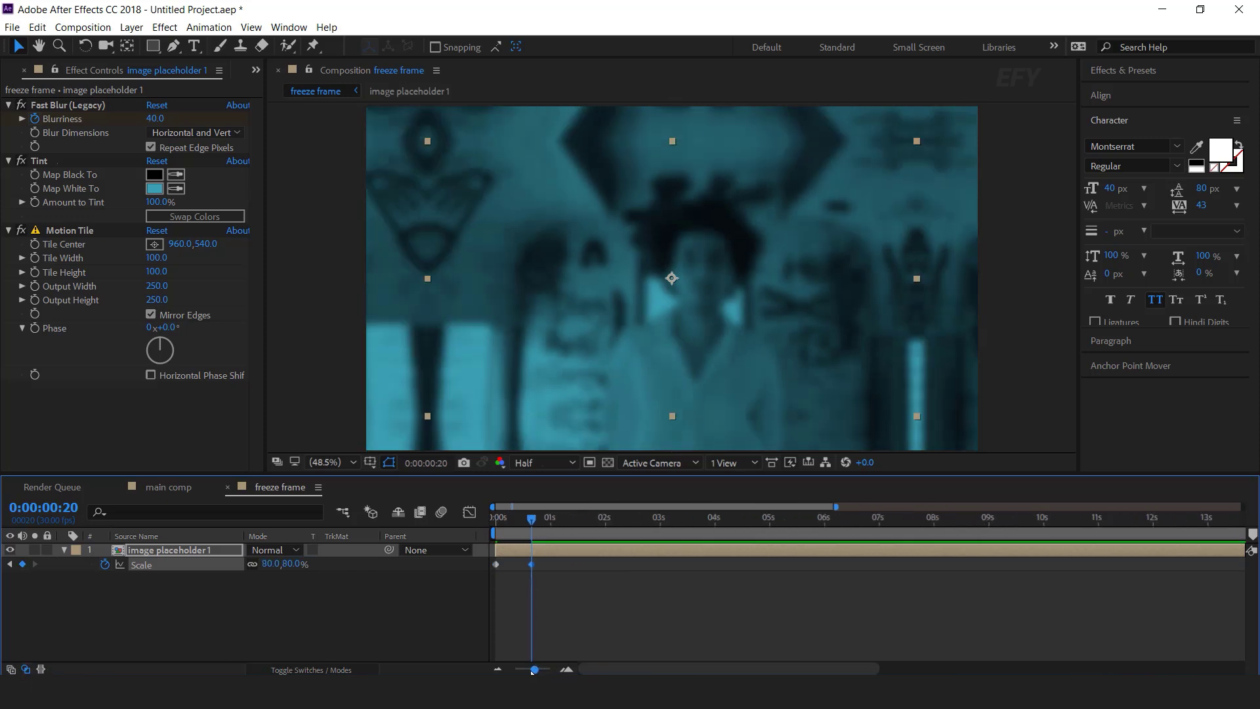
left_click(714, 522)
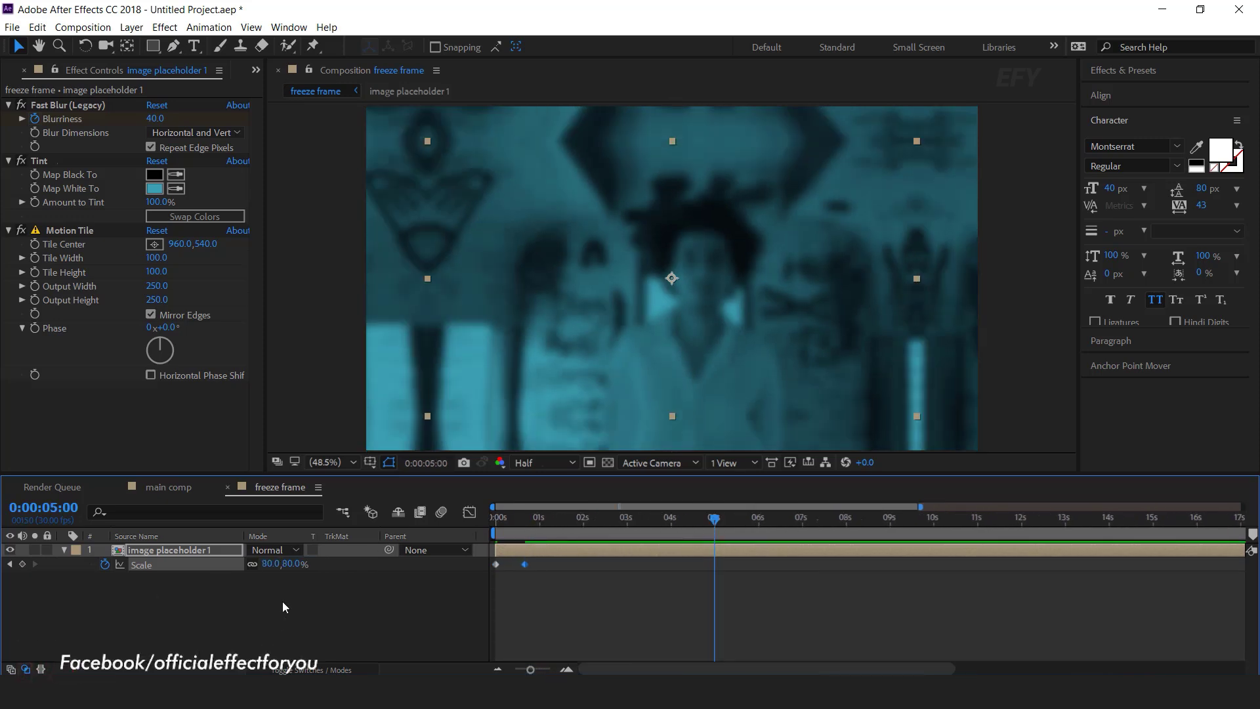
left_click(291, 564)
type("70")
key("Return")
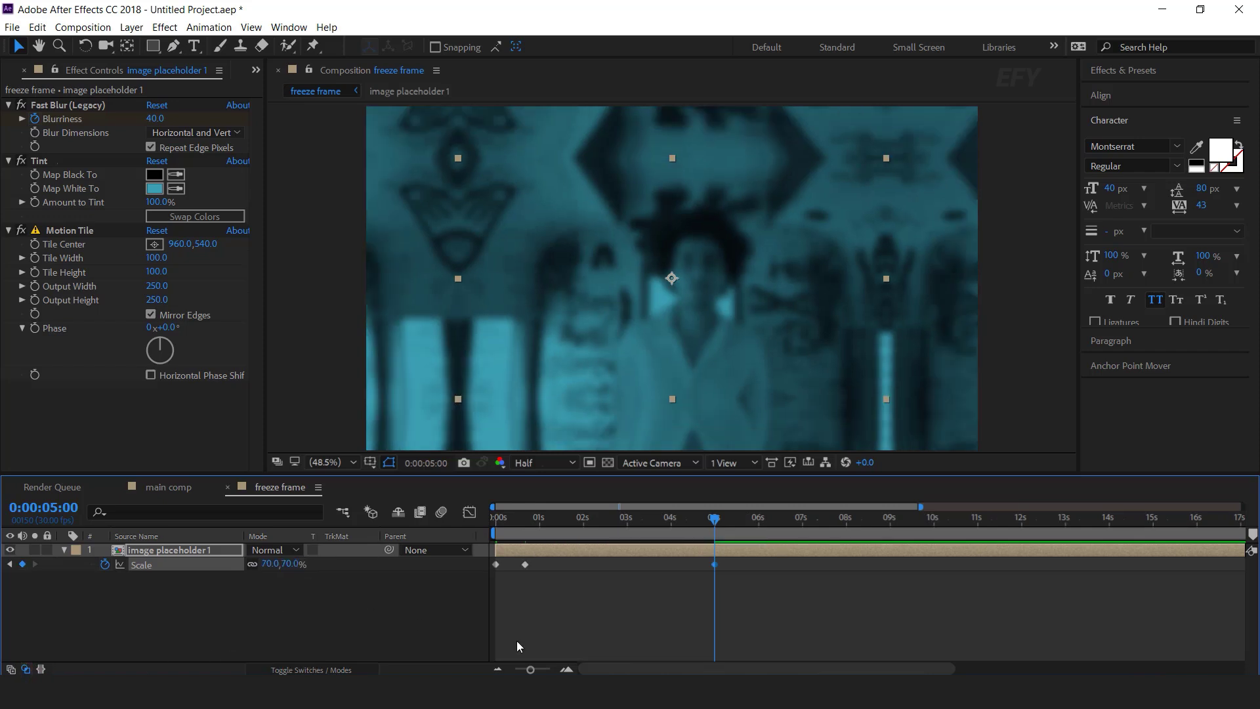
Step: Apply Easy Ease to all Blurriness and Scale keyframes of the layer
left_click_drag(526, 524, 495, 522)
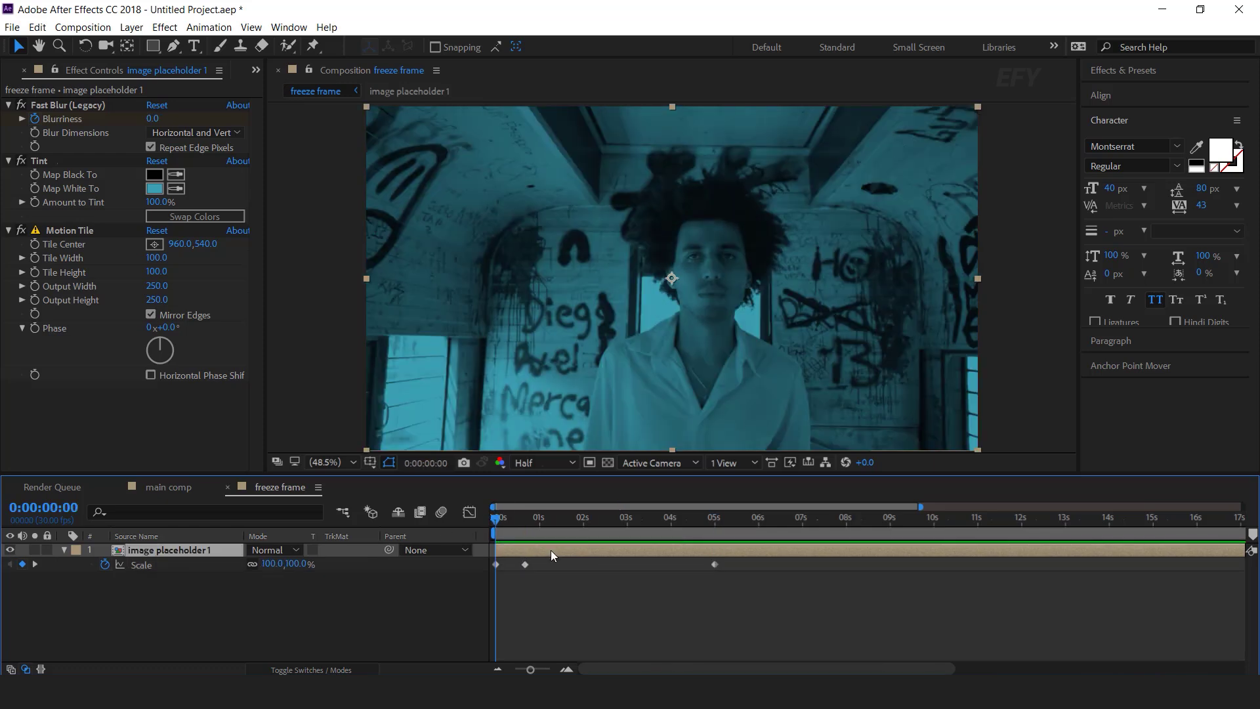
key("u")
left_click_drag(731, 581, 533, 611)
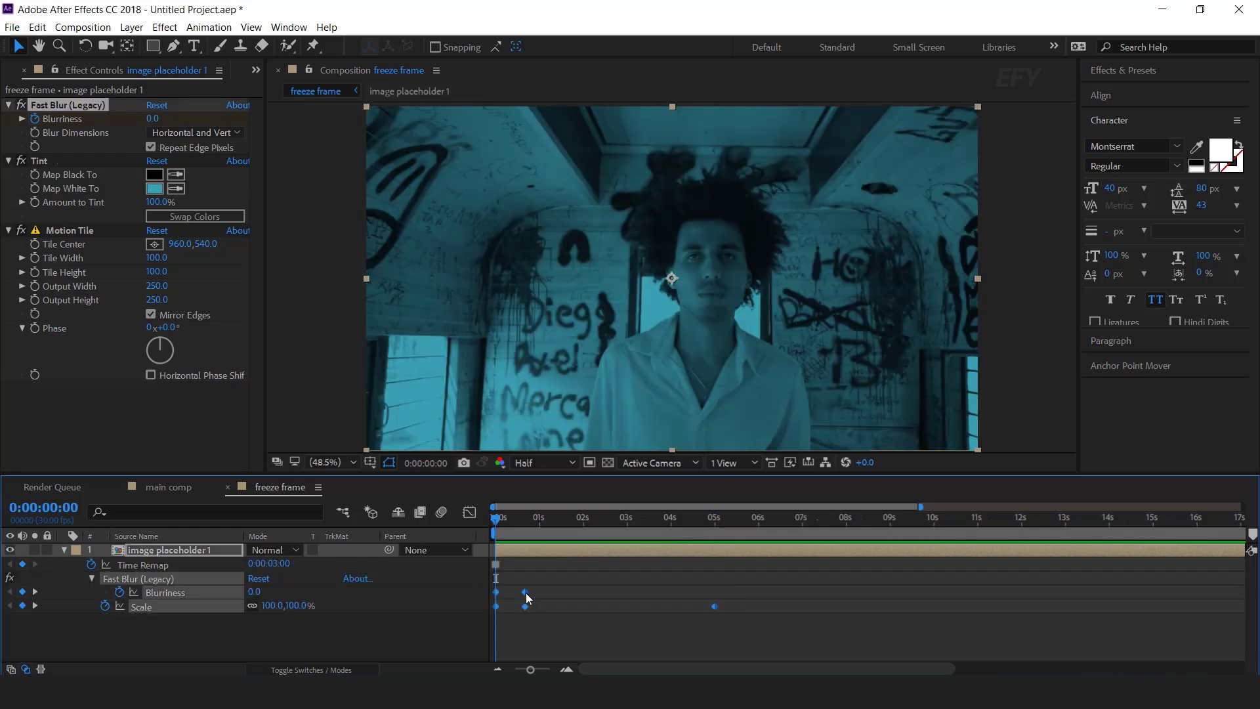
right_click(526, 593)
mouse_move(577, 582)
left_click(774, 486)
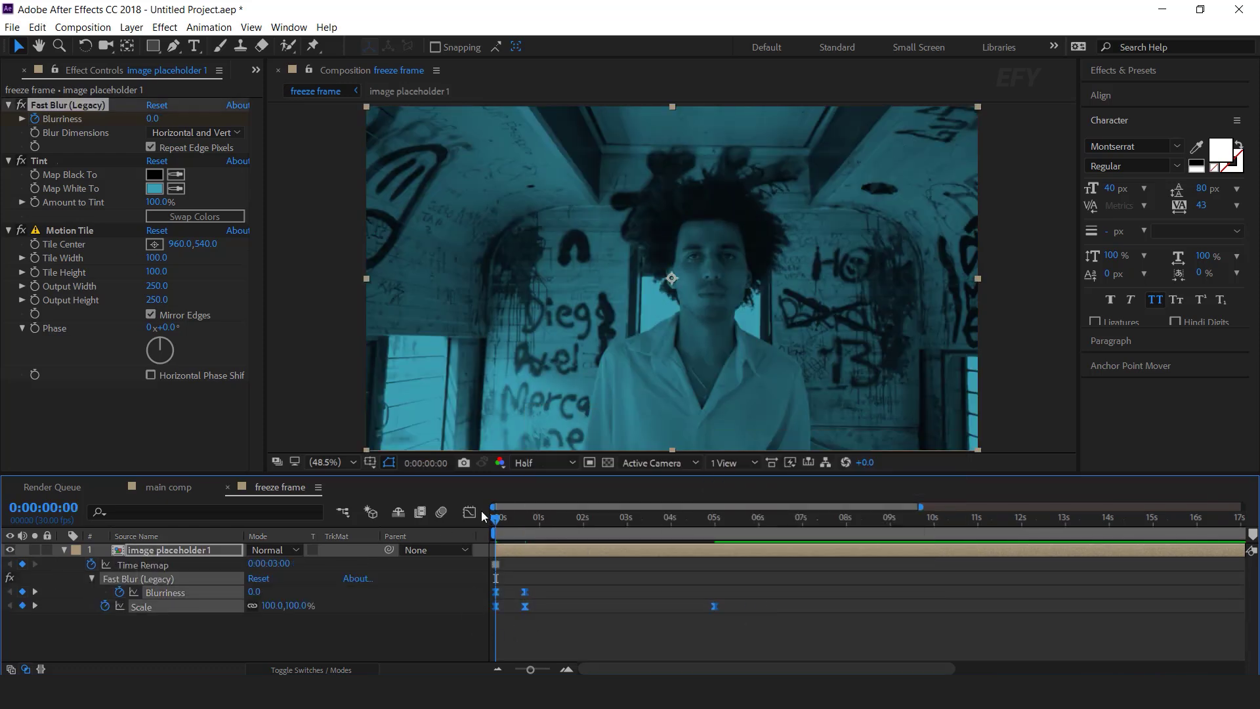
Step: Reshape the easing curve of the 0:00:00:20 Blurriness and Scale keyframes in the graph editor, and preview the animation
left_click(469, 512)
key("equal")
left_click_drag(587, 663, 581, 664)
left_click_drag(532, 594, 508, 577)
key("shift+F3")
key("space")
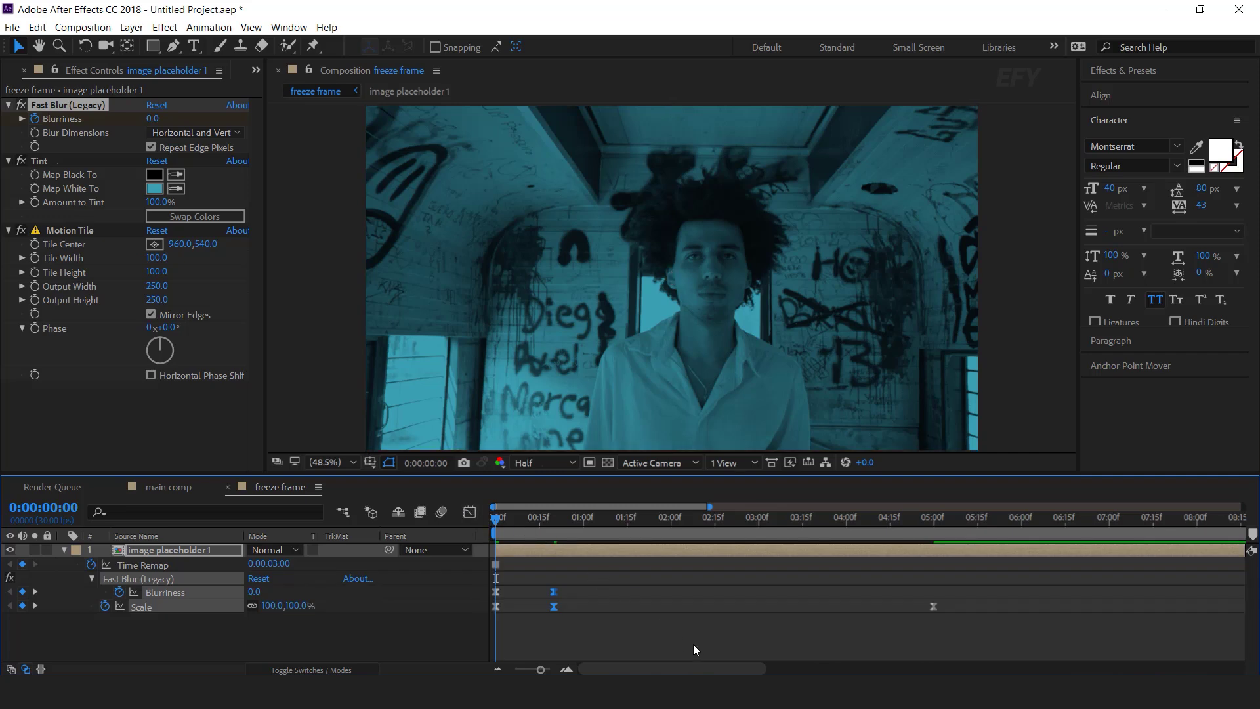
Step: Create a black 1920 × 1080 px solid above the image placeholder 1 layer in the freeze frame composition
left_click(539, 517)
left_click(196, 637)
left_click(63, 550)
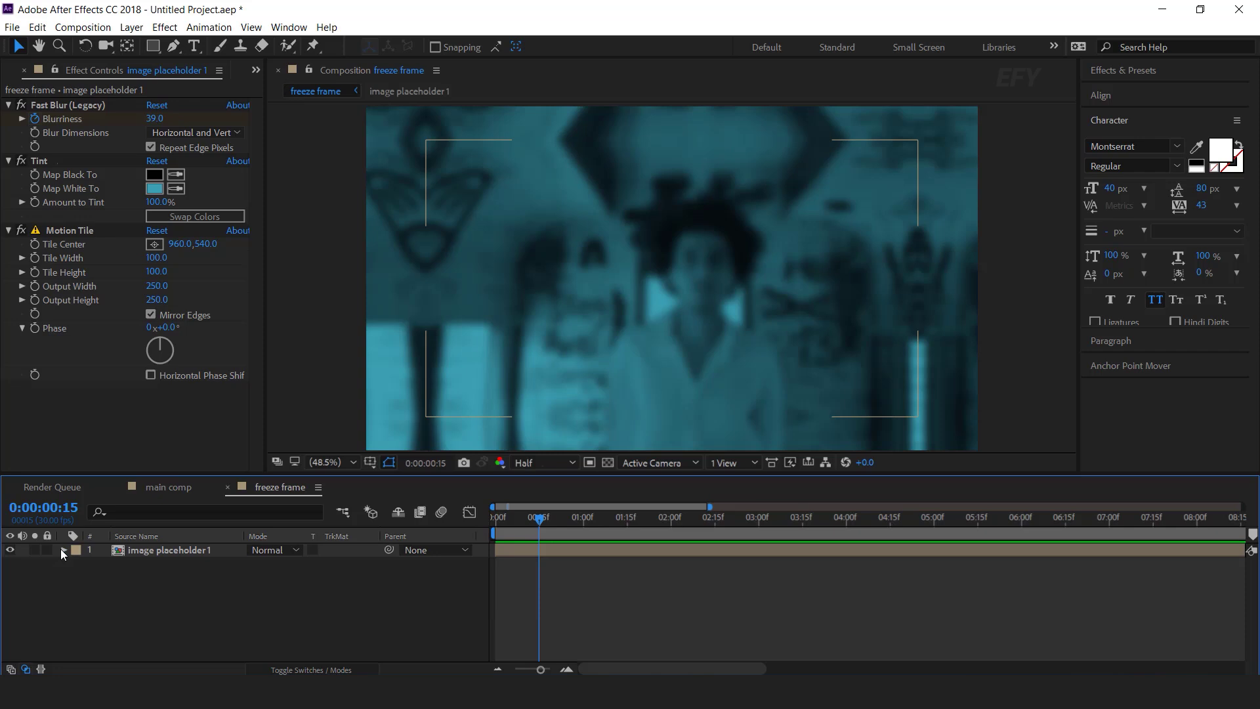
right_click(357, 573)
mouse_move(427, 417)
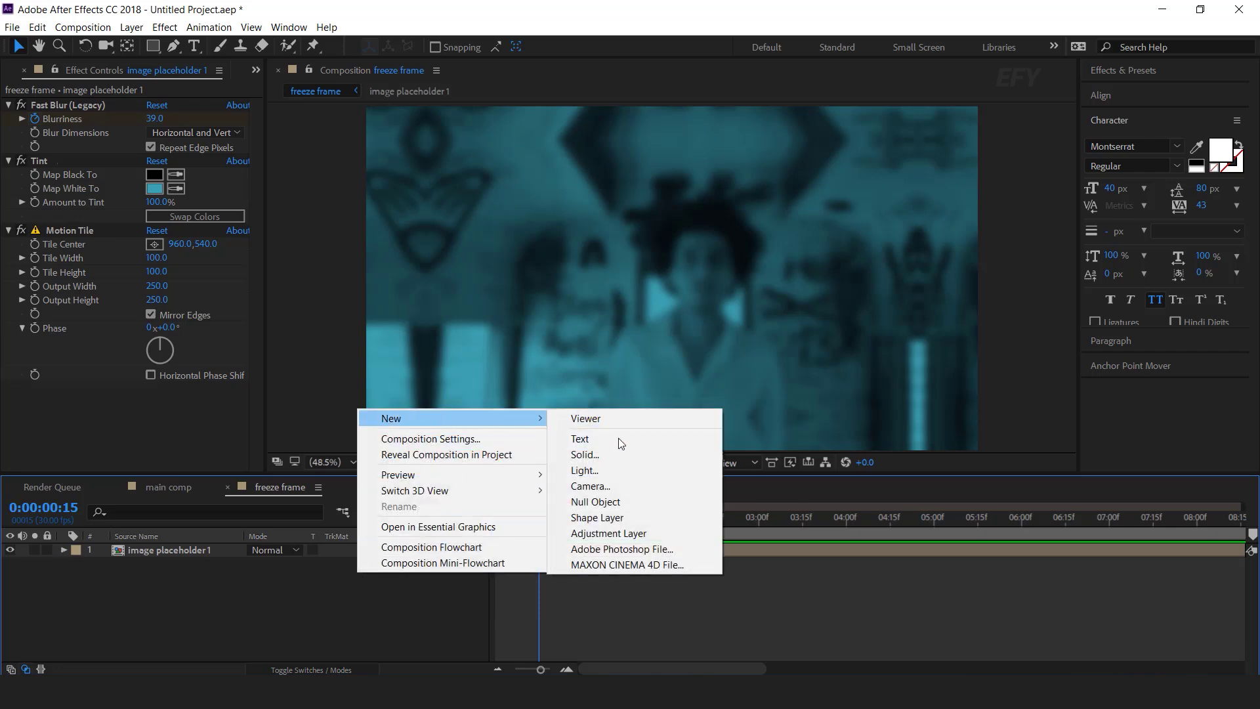
left_click(620, 451)
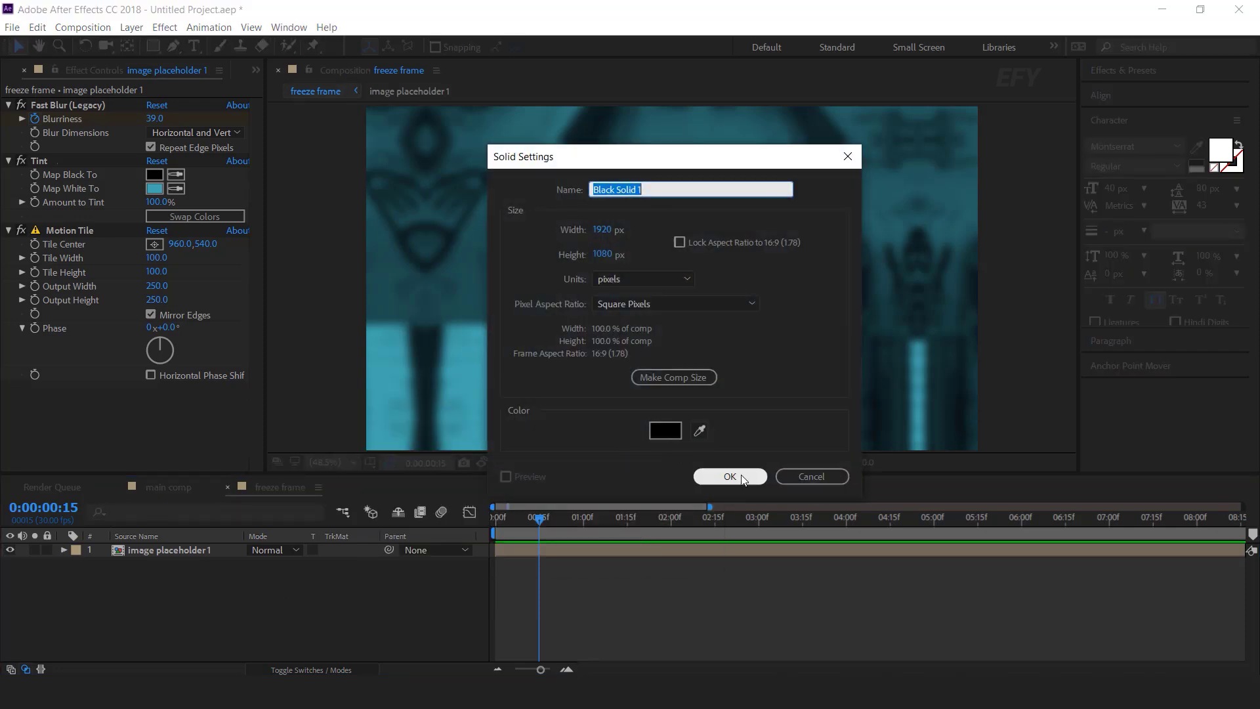
left_click(745, 481)
Step: Draw a centred circular mask nearly as tall as the frame on the black solid and set its mode to Subtract
left_click_drag(153, 46, 238, 85)
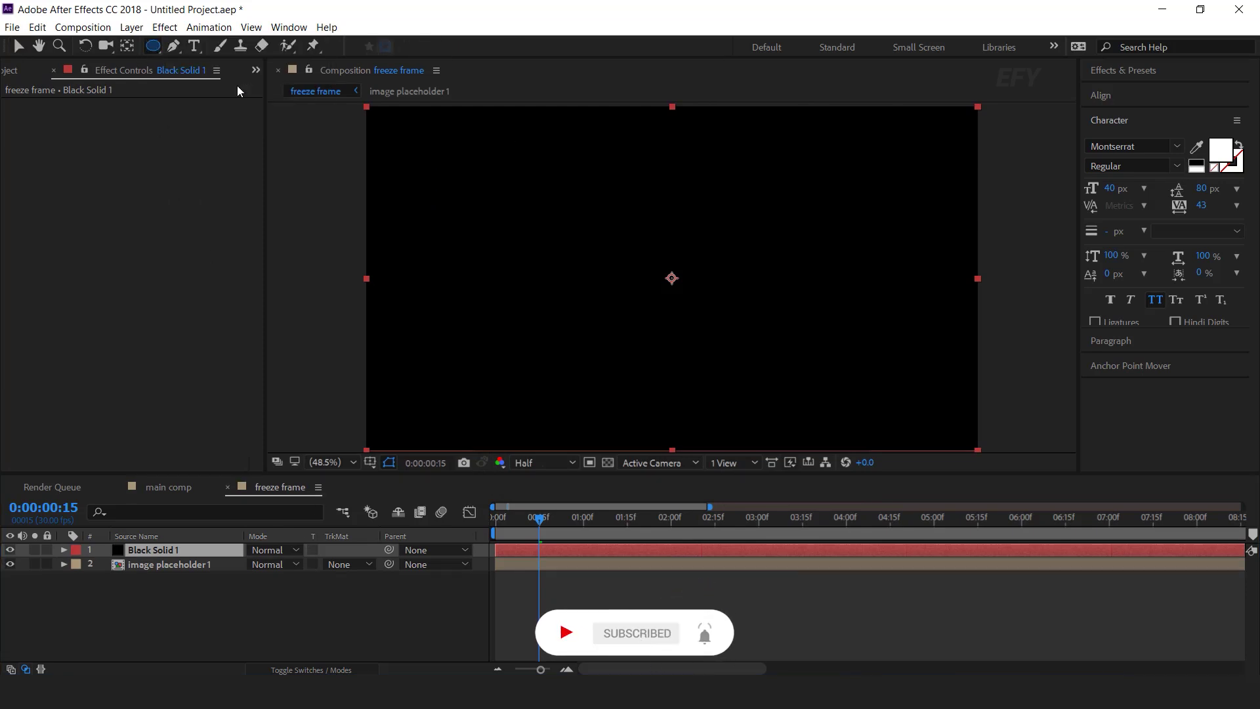
left_click_drag(671, 277, 831, 439)
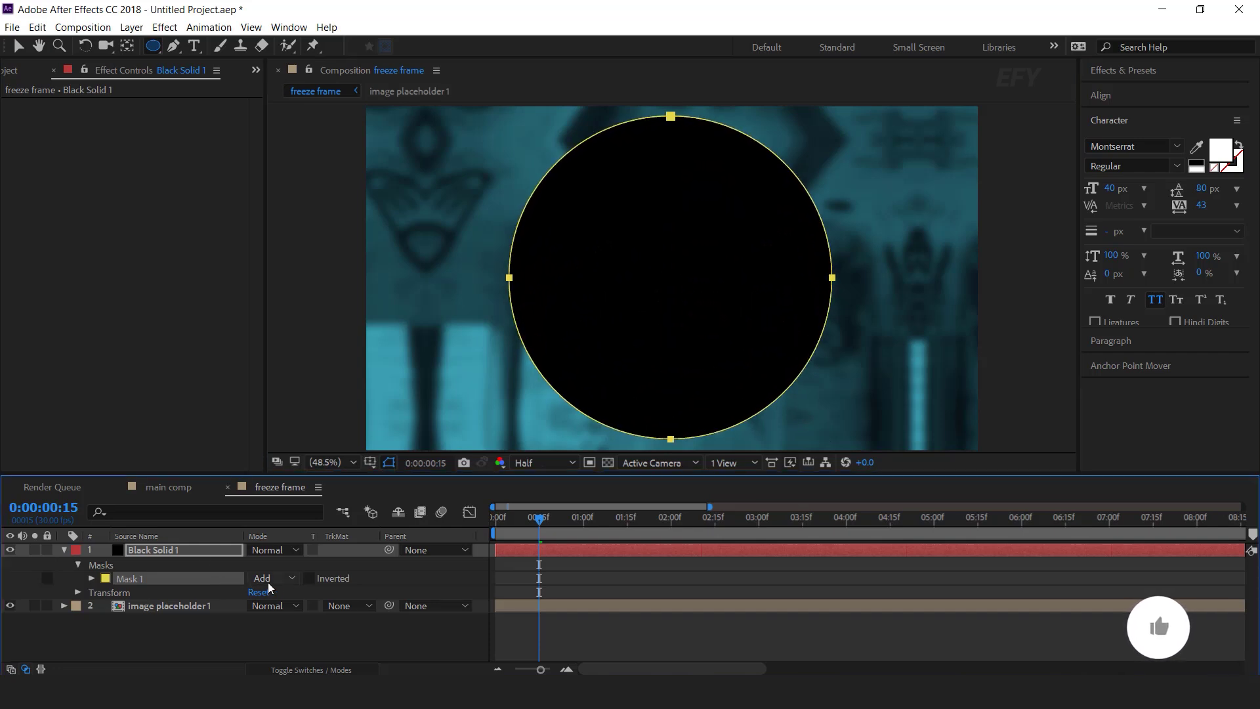
left_click(288, 580)
left_click(290, 498)
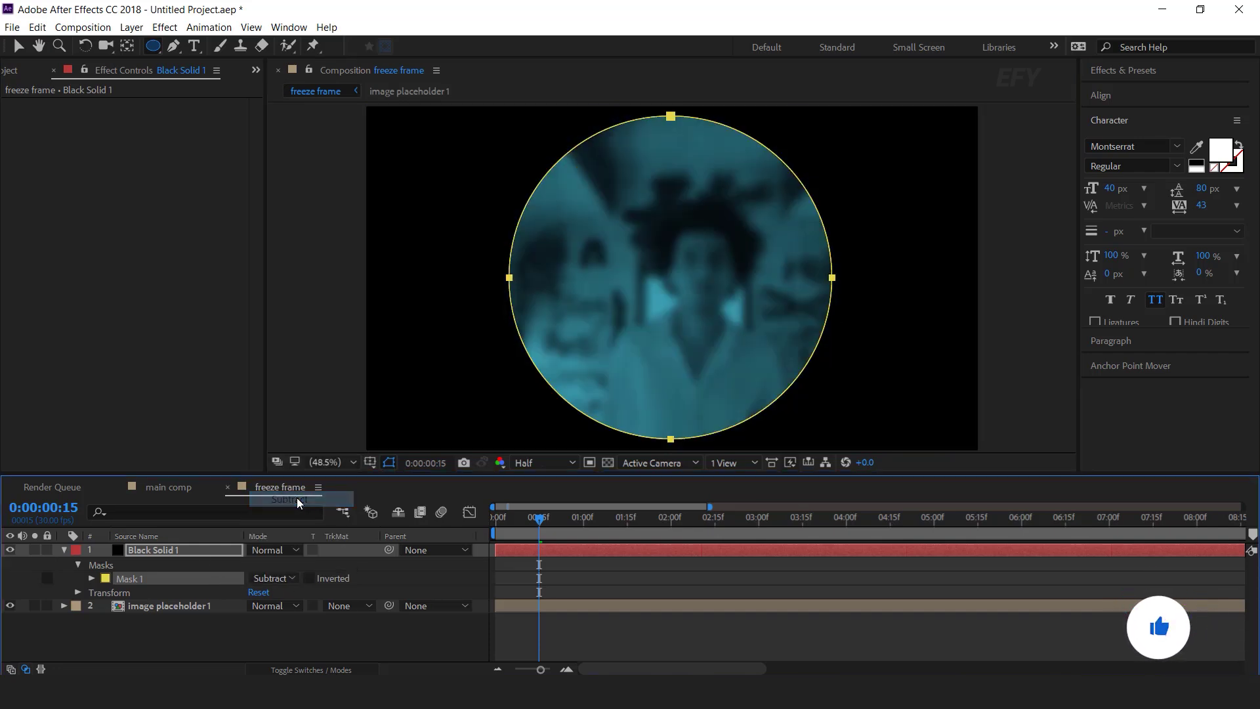
Step: Set the circular mask's Mask Feather to 500 pixels and its Mask Expansion to 400 pixels
left_click(91, 578)
left_click_drag(270, 605, 689, 604)
left_click_drag(258, 634, 583, 629)
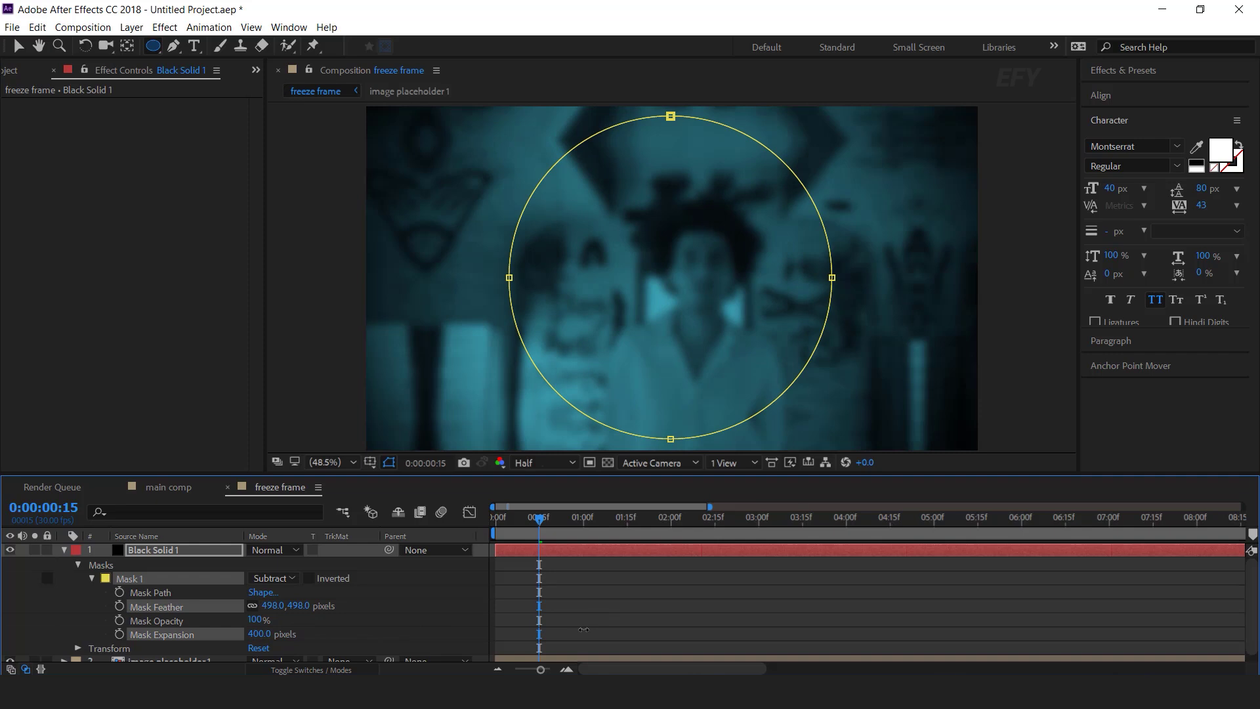
left_click(300, 606)
type("500")
key("Return")
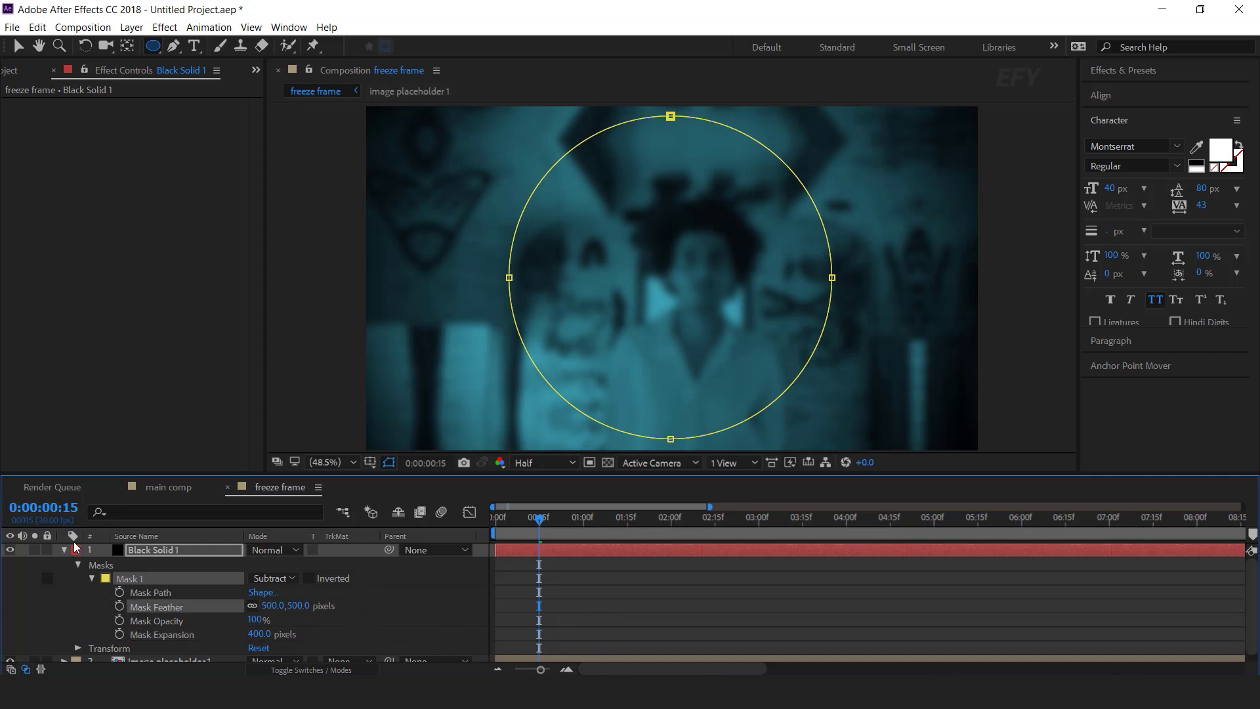
left_click(62, 549)
left_click(381, 608)
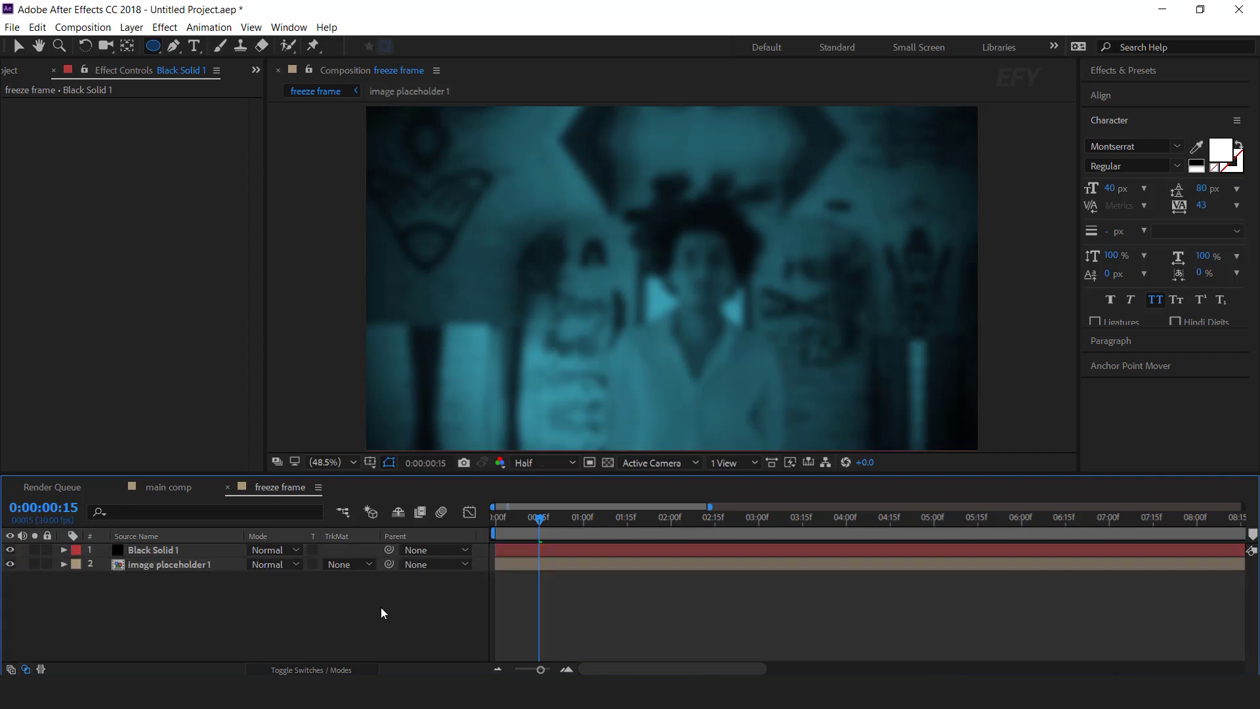
Step: Duplicate the image placeholder 1 layer and place the copy above the black solid
left_click(190, 566)
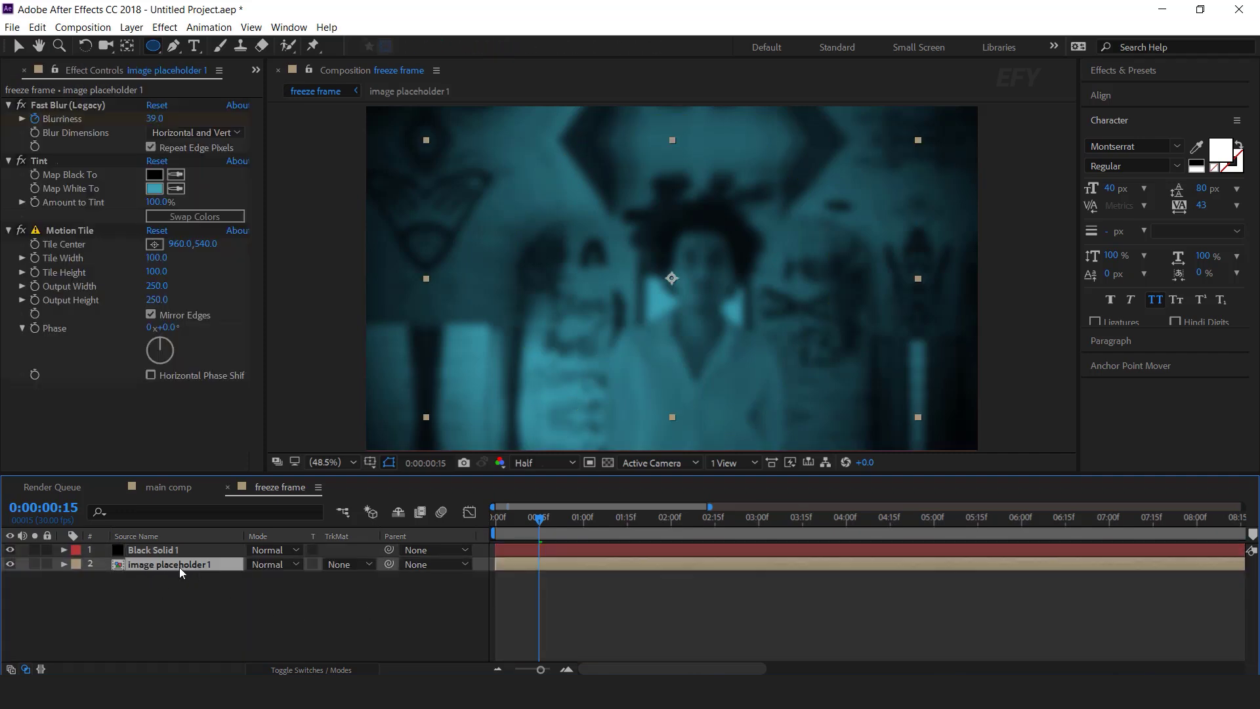
key("ctrl+d")
left_click_drag(183, 564, 182, 546)
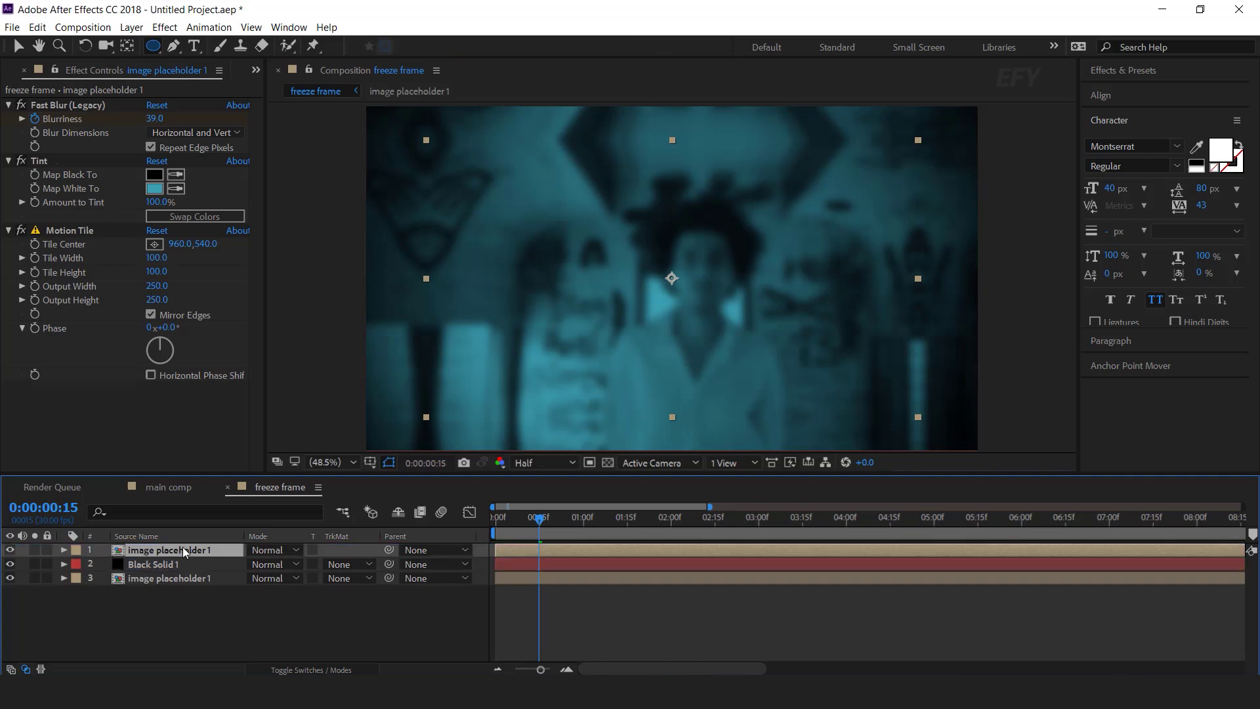
Step: Delete the Fast Blur, Tint and Motion Tile effects from the duplicated image placeholder 1 layer
key("Home")
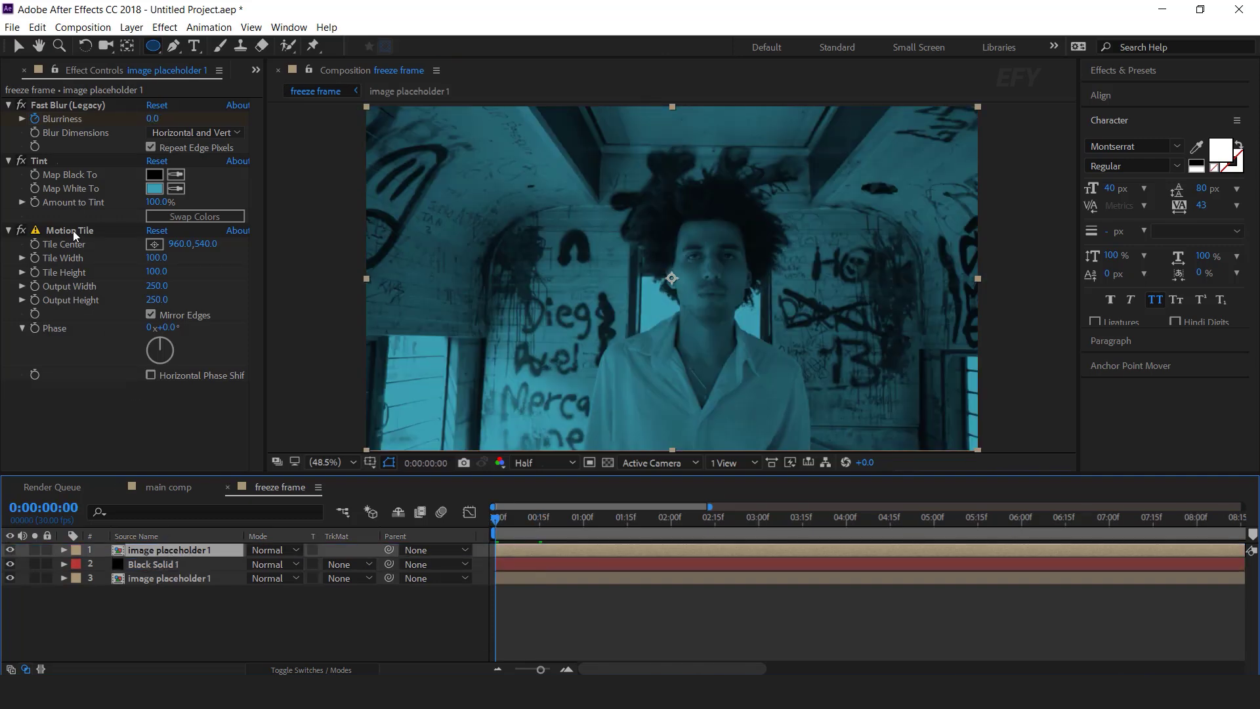
left_click(73, 231)
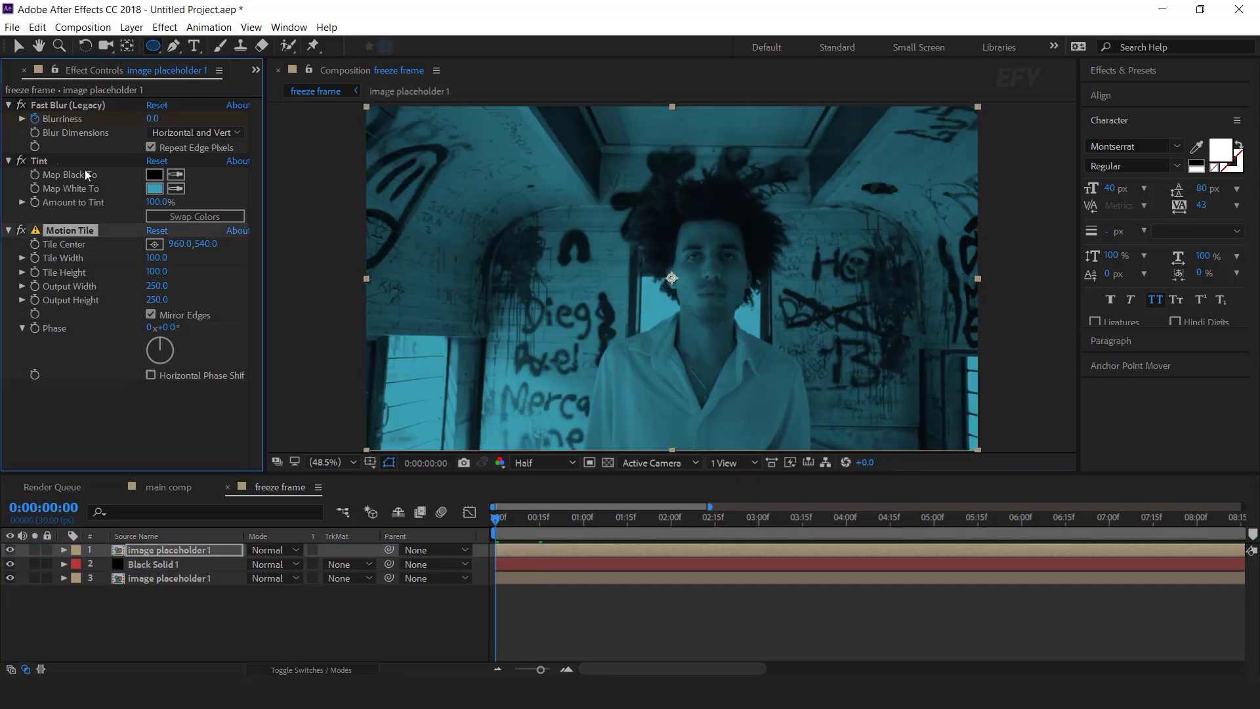
left_click(77, 104, "shift")
key("Delete")
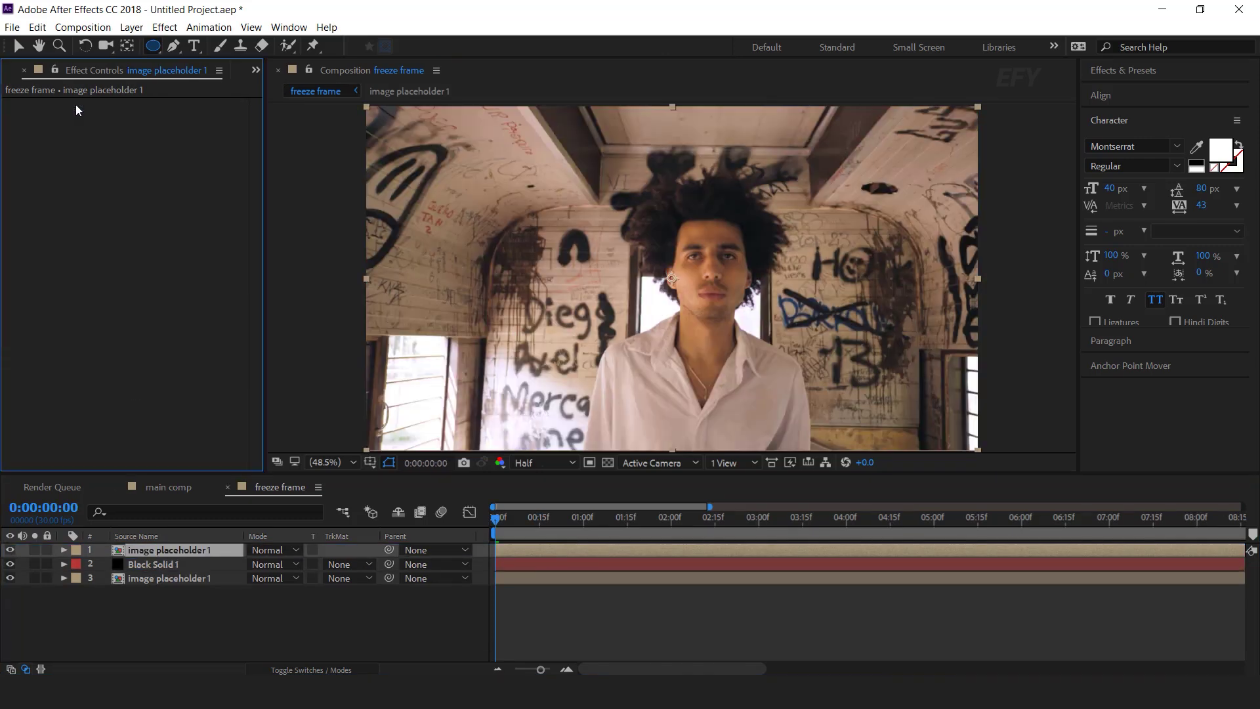
Step: Pre-compose the duplicated layer as "smoke mask", moving all attributes into the new composition
right_click(185, 551)
left_click(229, 548)
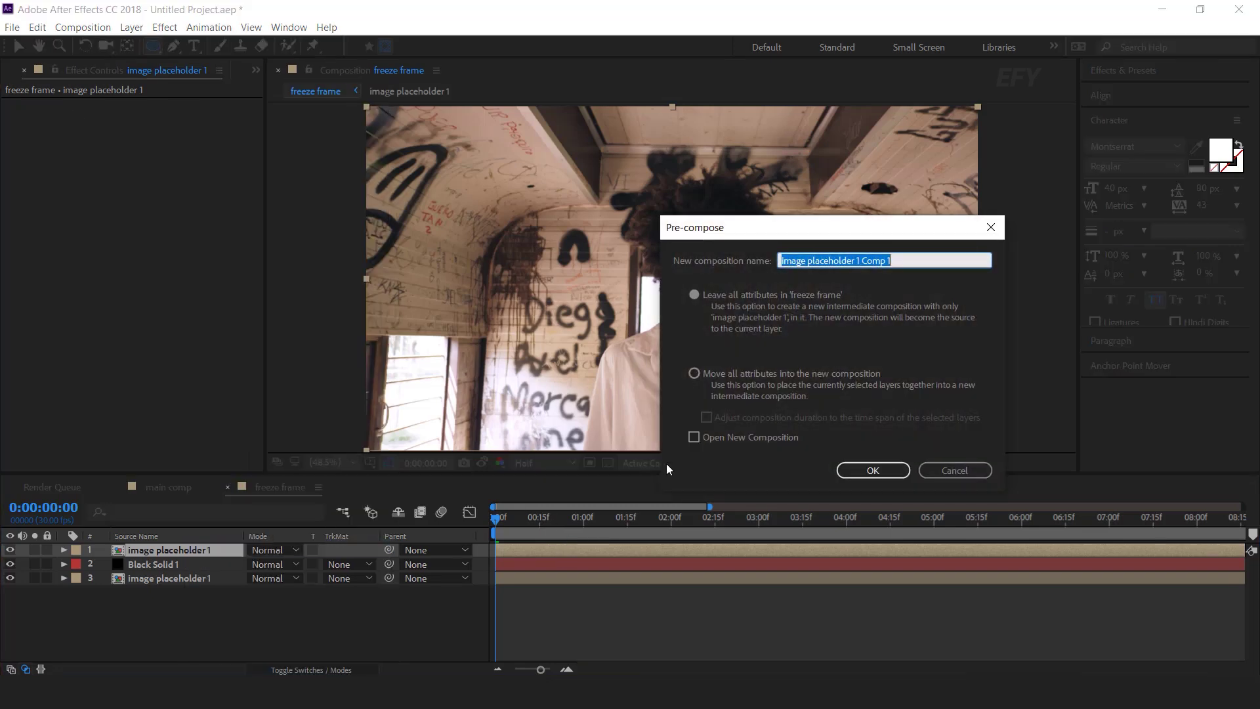
left_click(694, 374)
left_click(917, 255)
type("smoke")
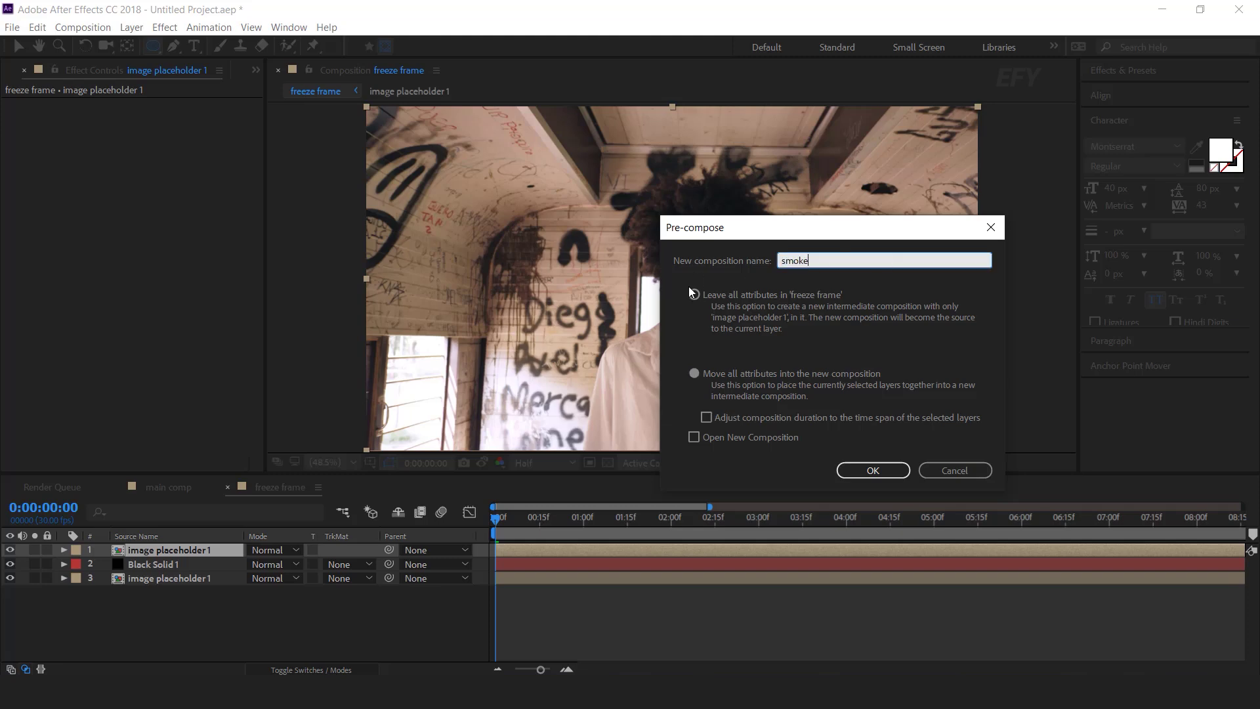
type(" mask")
key("Return")
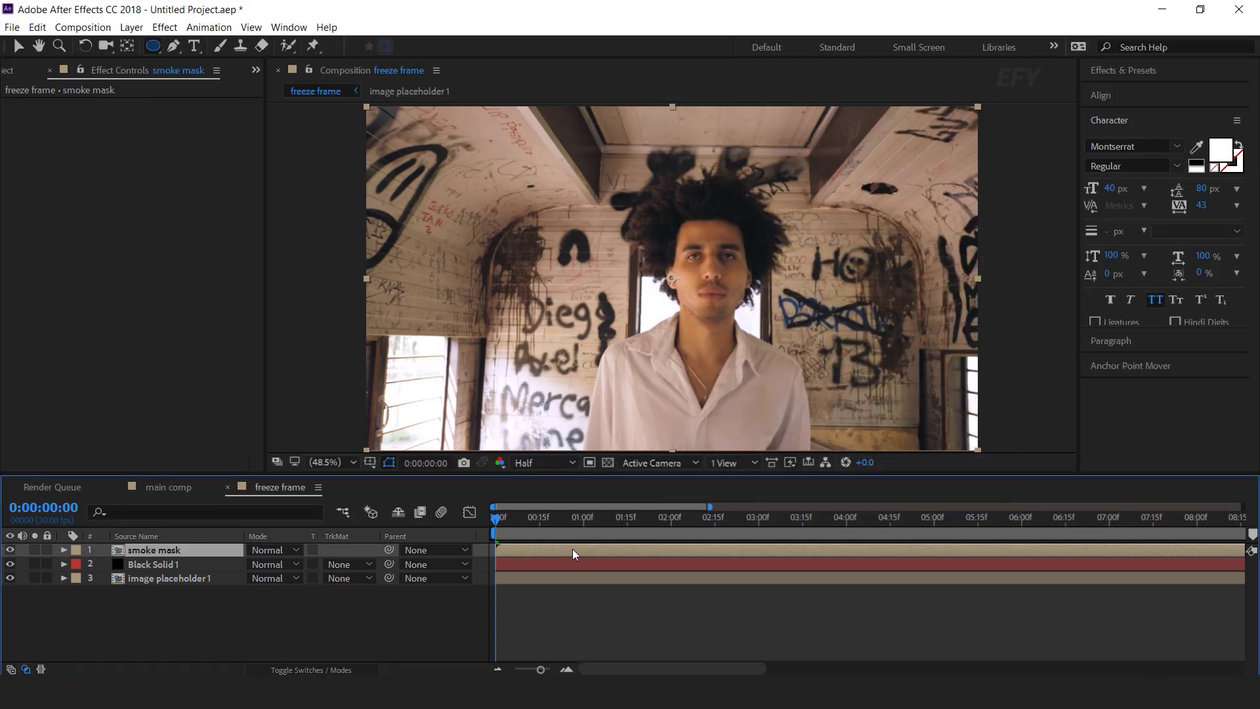
Step: Delete all Scale keyframes from the image placeholder 1 layer inside the smoke mask composition
double_click(572, 549)
left_click_drag(511, 516, 553, 522)
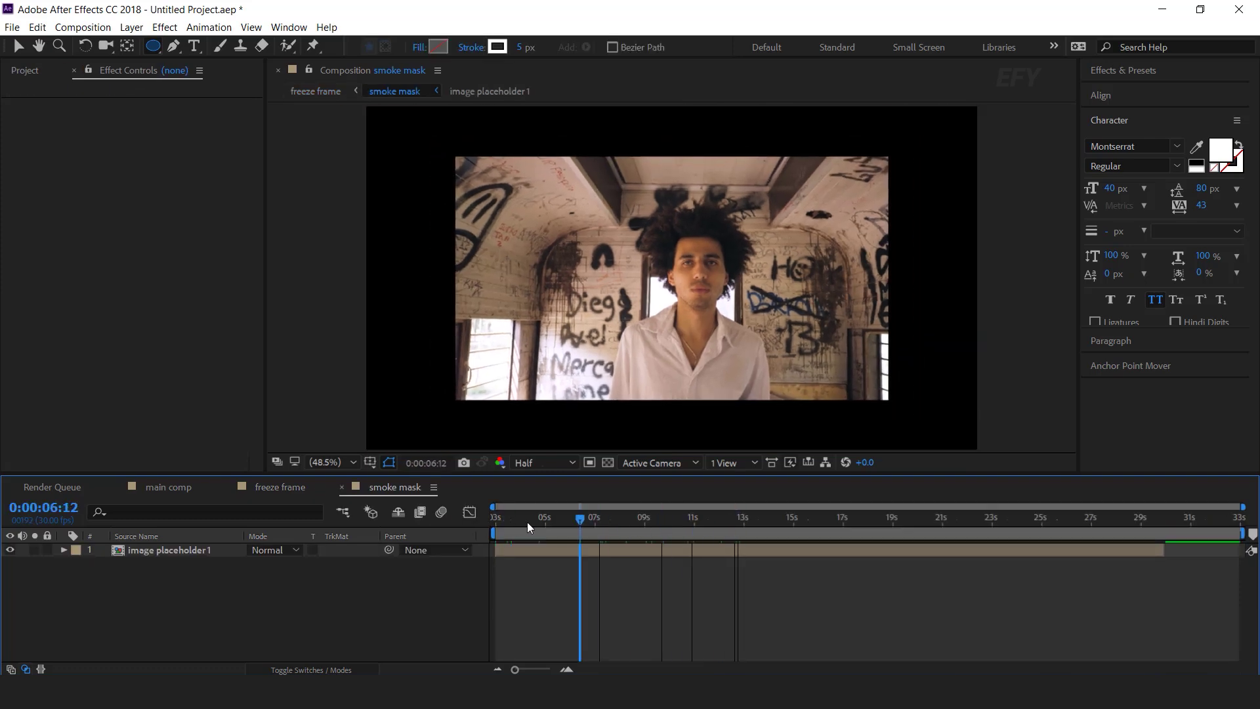
key("Home")
left_click(535, 552)
key("u")
left_click_drag(676, 599, 473, 575)
key("Delete")
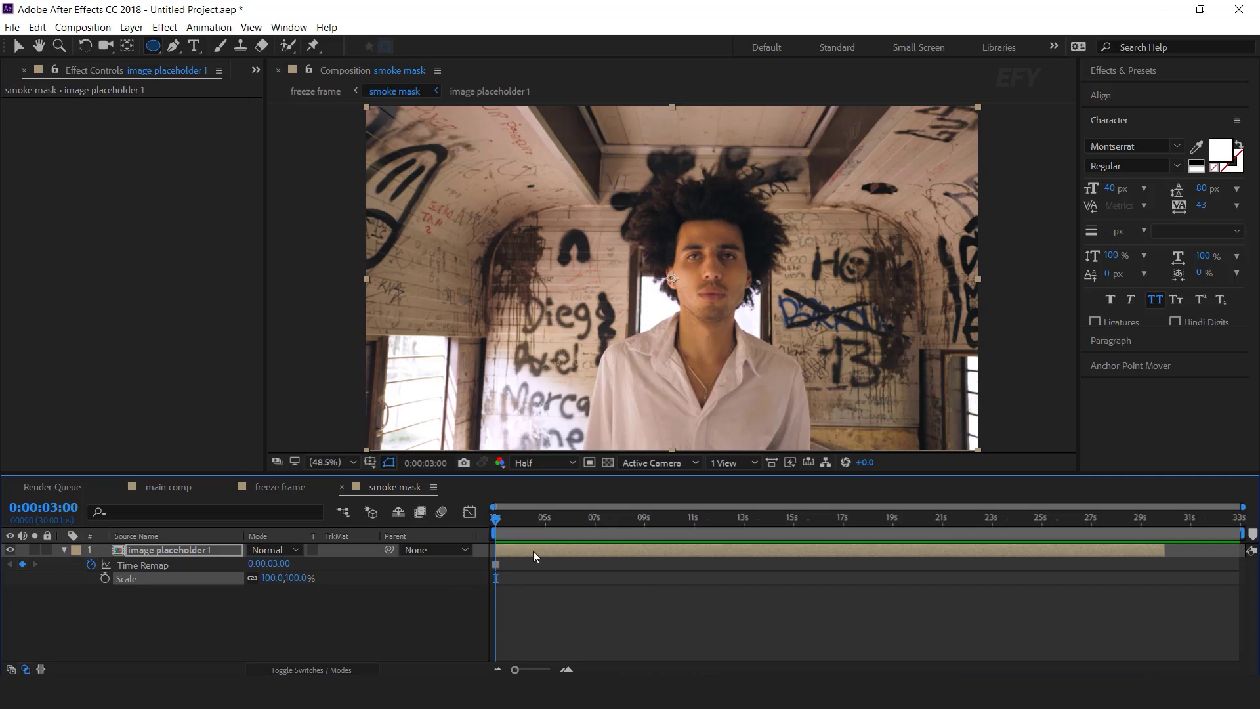
Step: Trace a closed Pen tool mask around the man's shirt, neck and hair to cut him out of the background
key("h")
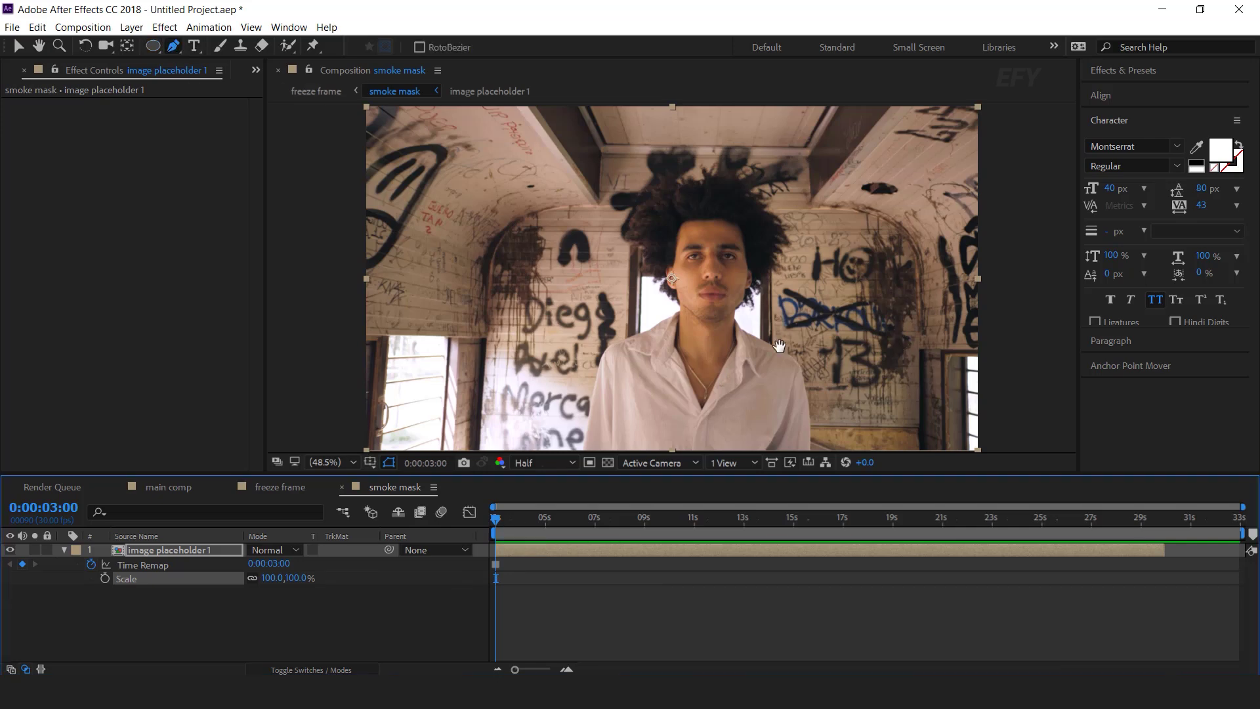
left_click_drag(780, 346, 794, 268)
key("g")
scroll(613, 373, "up", 3)
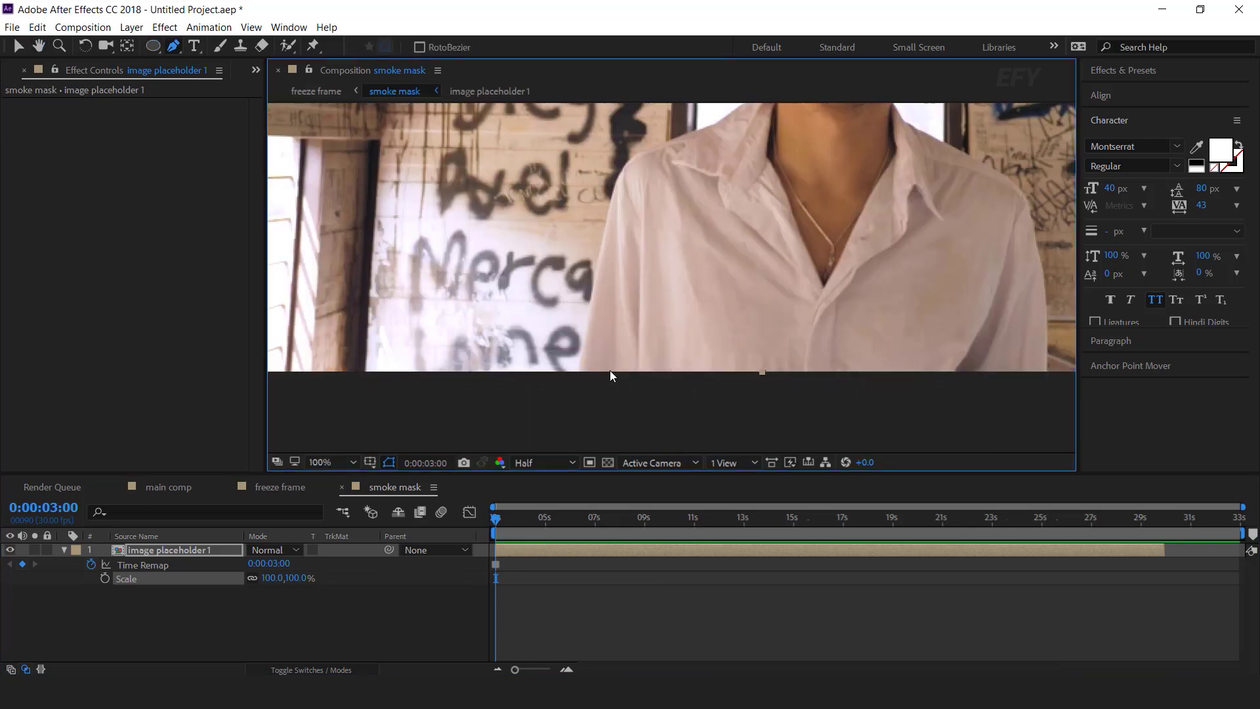
scroll(609, 370, "up", 1)
left_click_drag(594, 371, 508, 437)
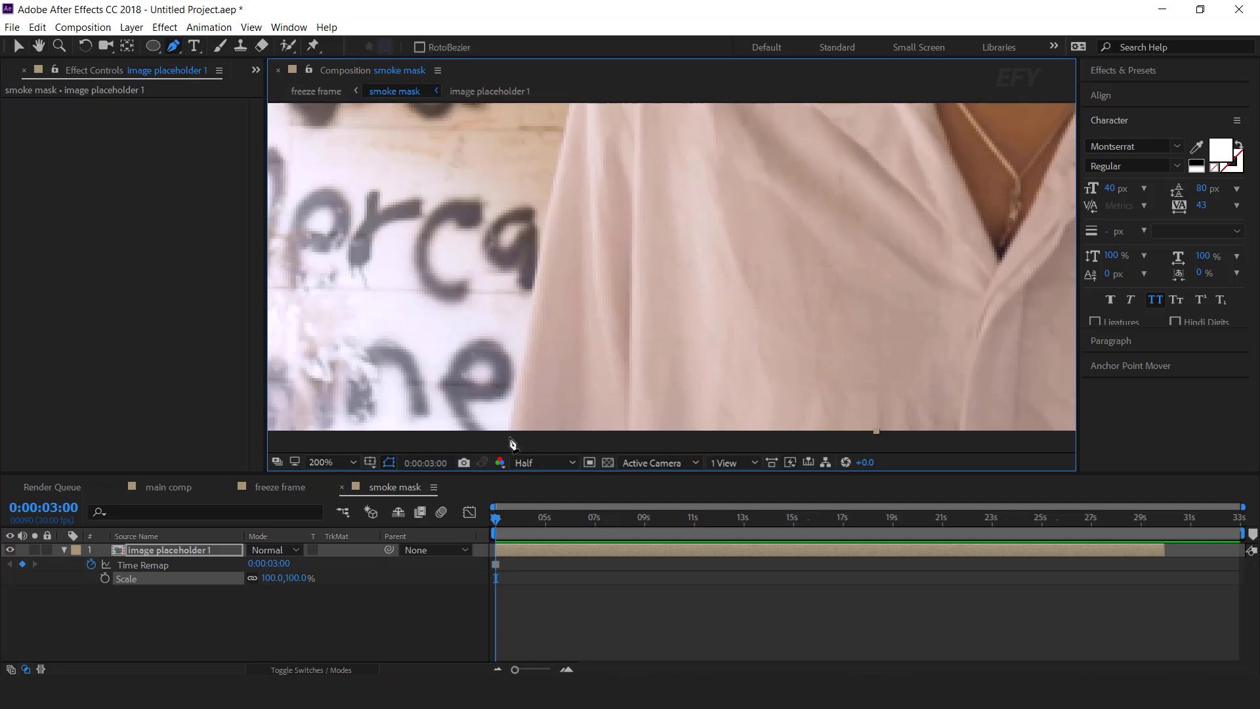
left_click(510, 436)
left_click_drag(542, 296, 506, 349)
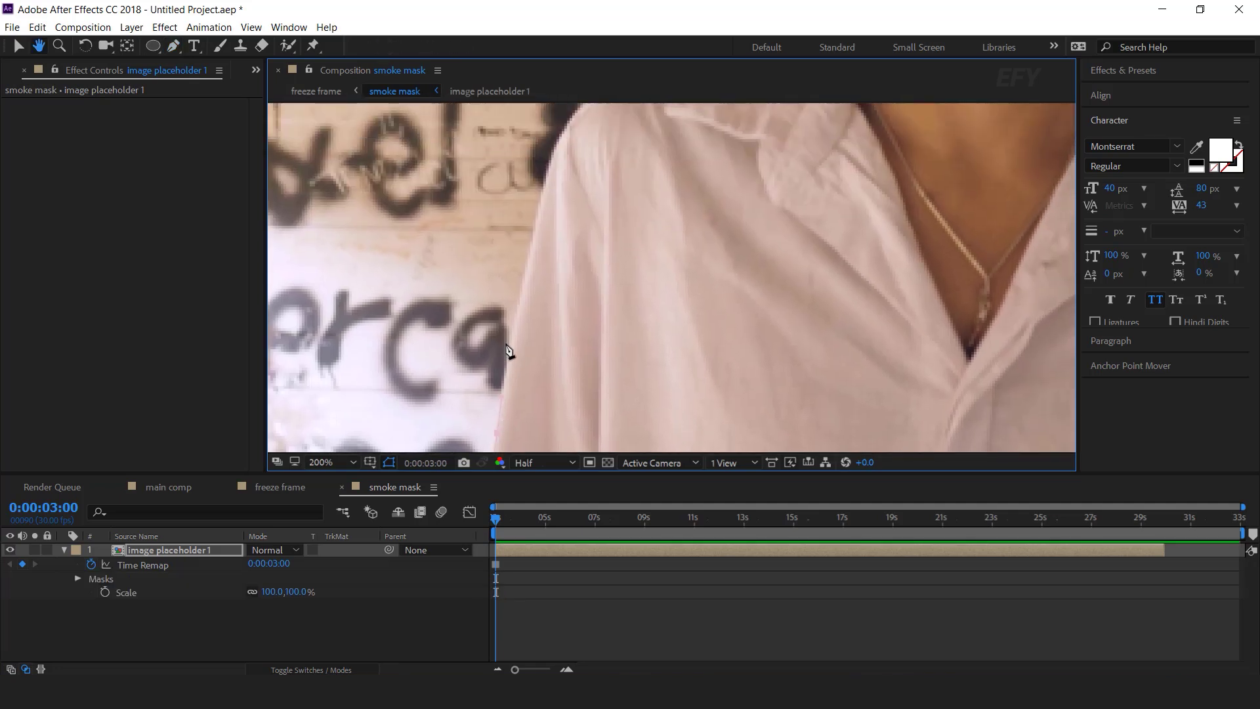
left_click_drag(534, 219, 426, 331)
left_click_drag(444, 241, 461, 225)
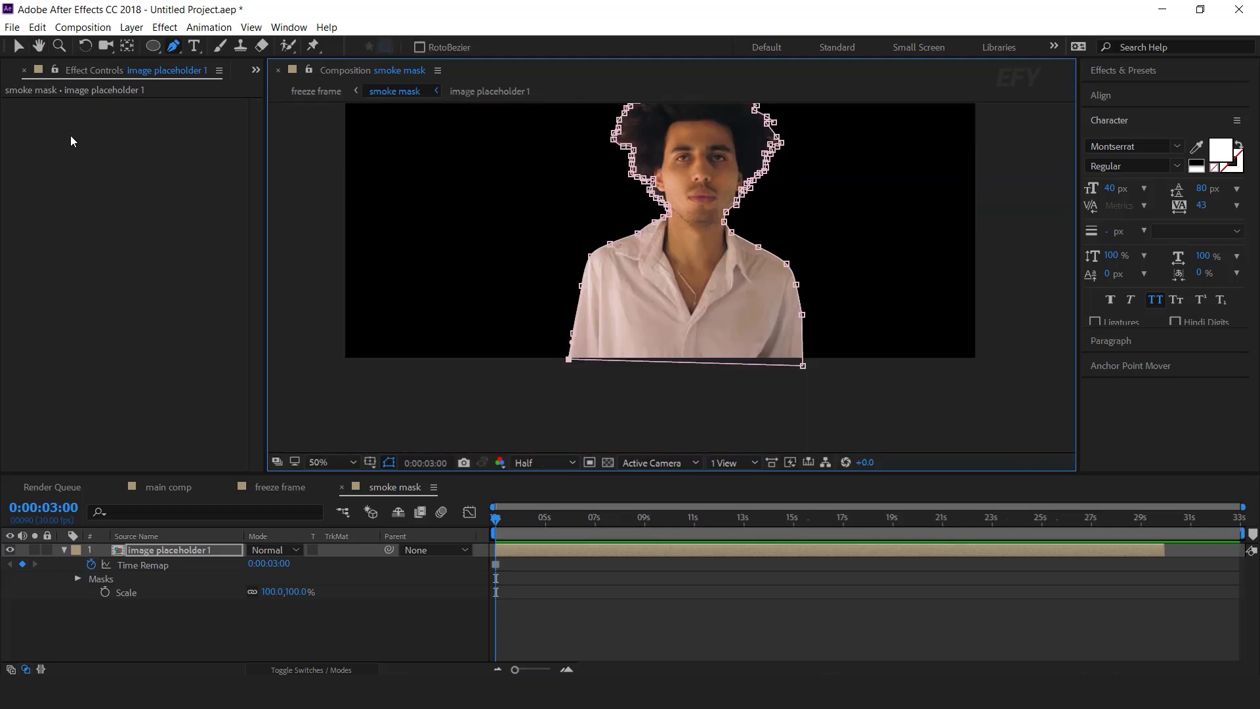
left_click(18, 46)
key("comma")
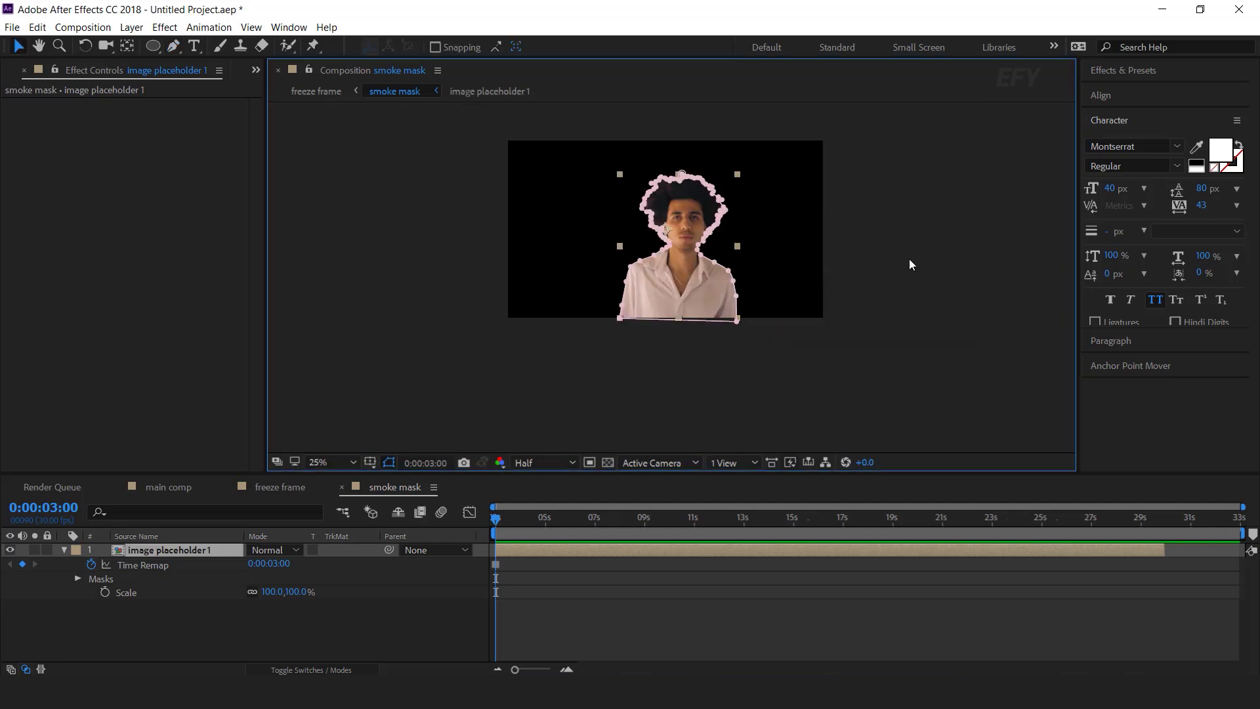
left_click(807, 257)
key("space")
left_click_drag(770, 267, 787, 297)
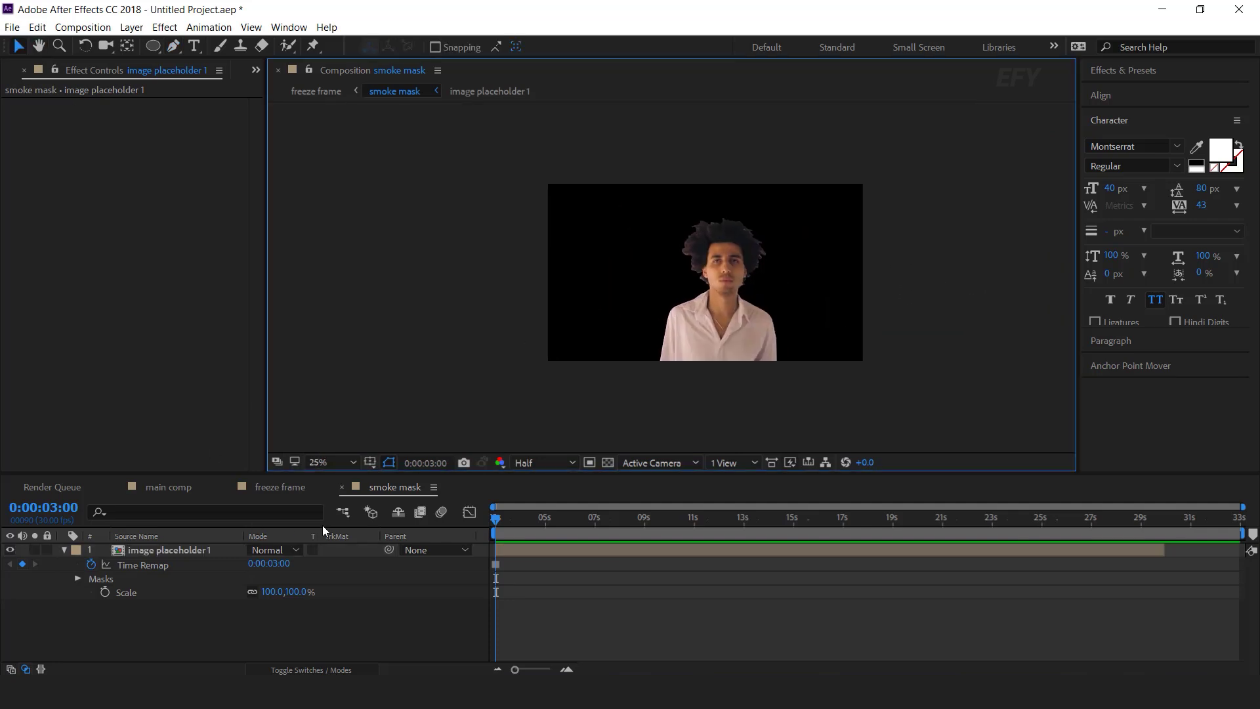
Step: Back in the freeze frame composition, apply a Fill effect to the smoke mask layer with color FFFFFF
left_click(341, 487)
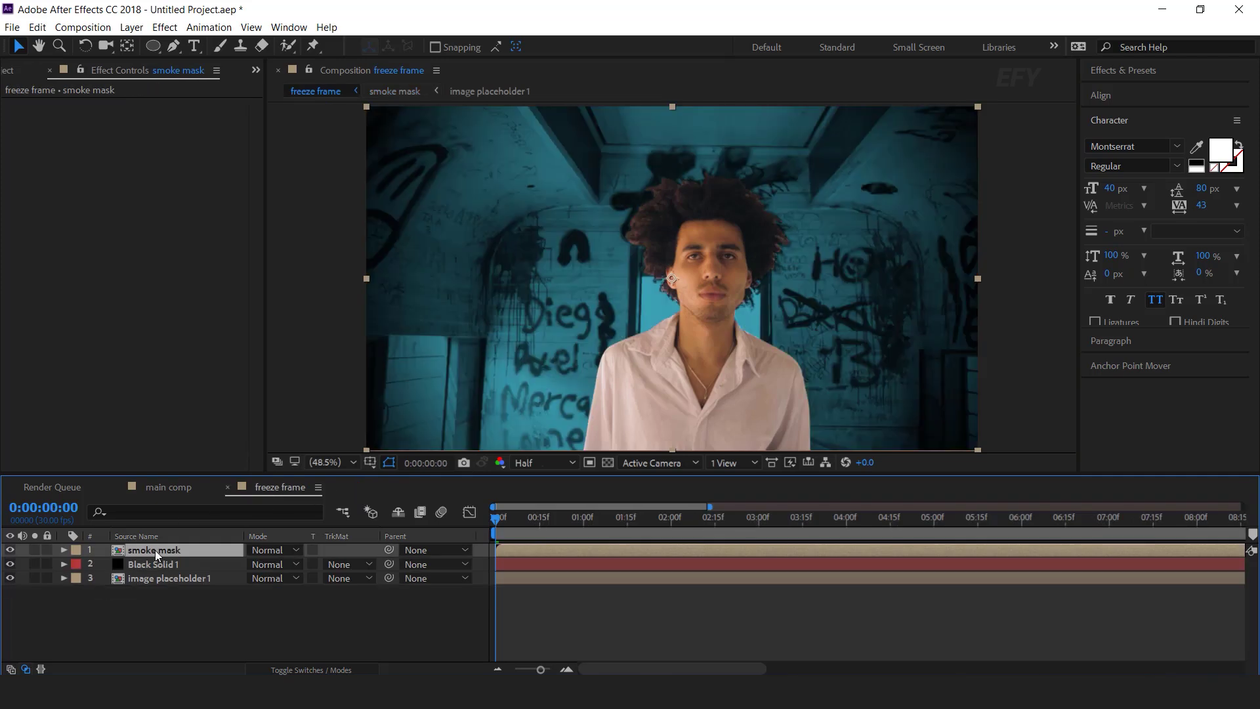
key("ctrl+space")
type("fill")
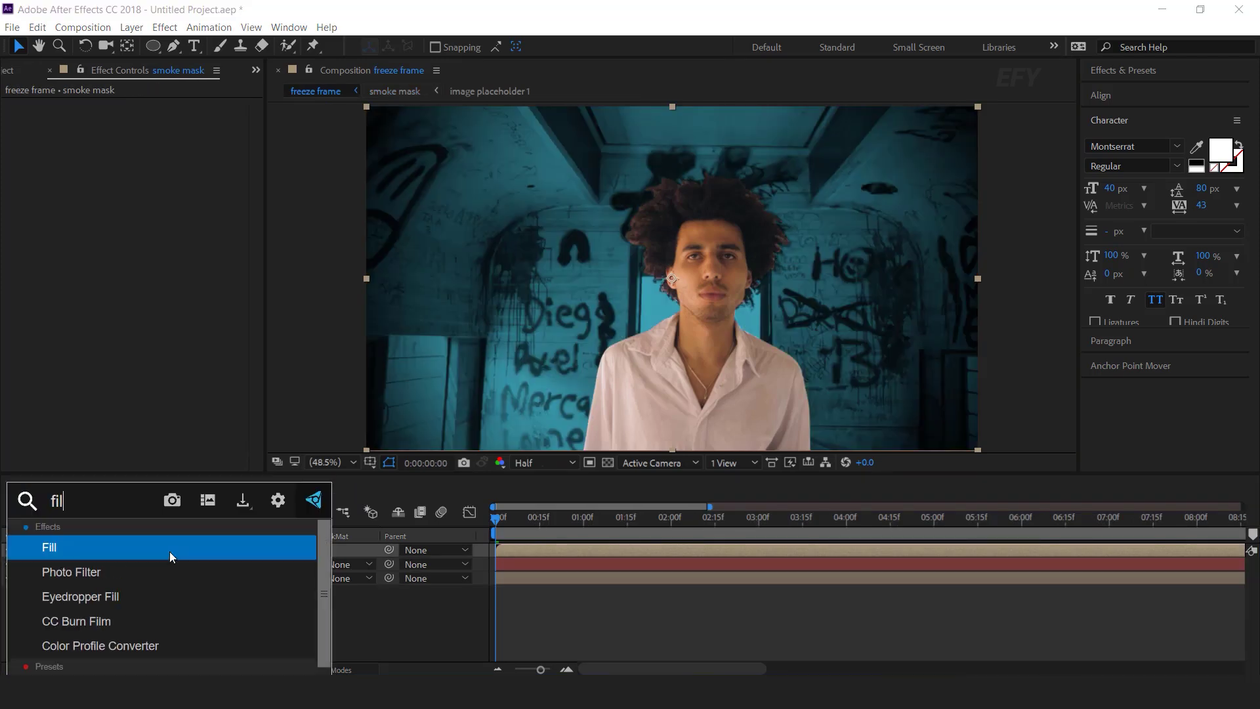
left_click(171, 556)
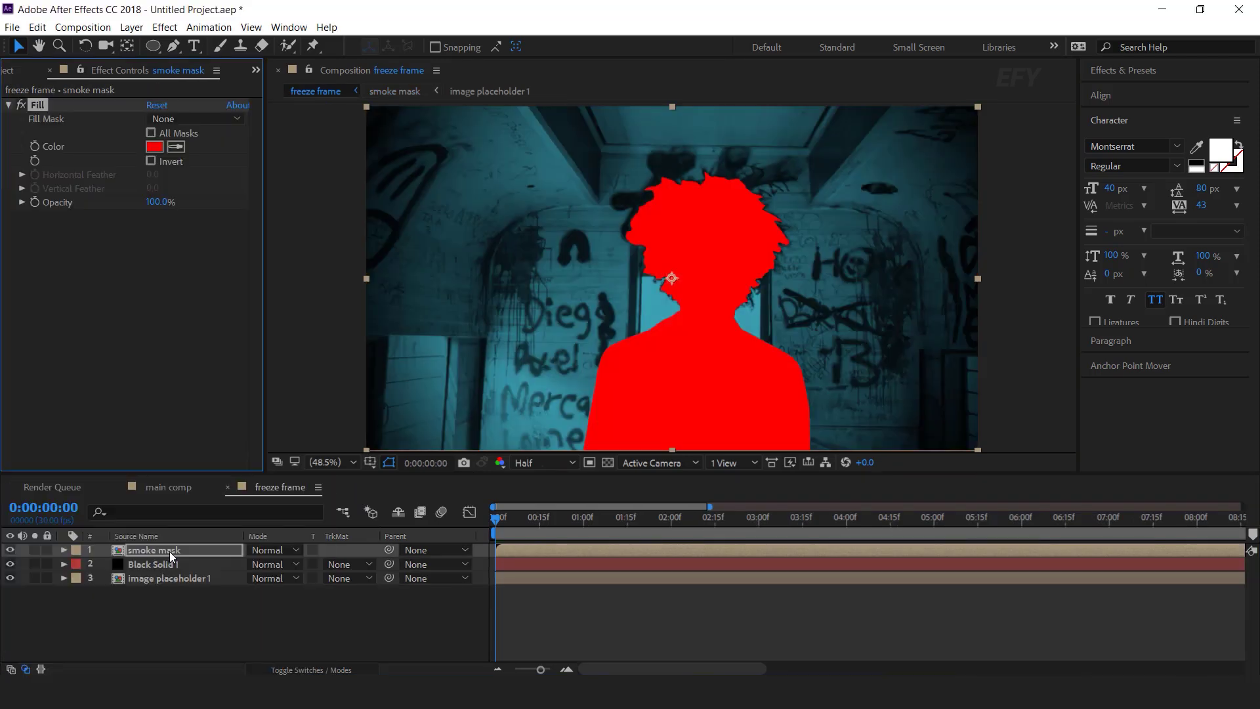
left_click(155, 146)
left_click(391, 88)
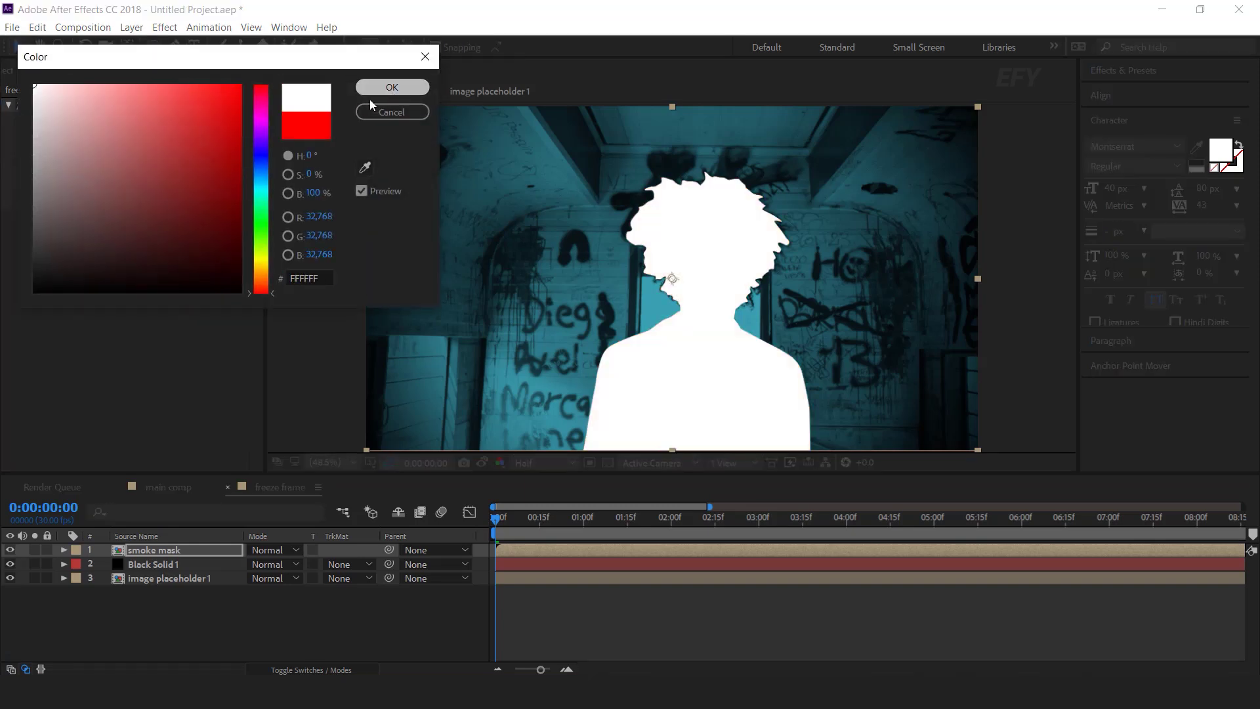
Step: Add Fast Blur (Legacy) to the smoke mask layer with Blurriness set to 250
key("ctrl+space")
type("fas")
key("Down")
key("Return")
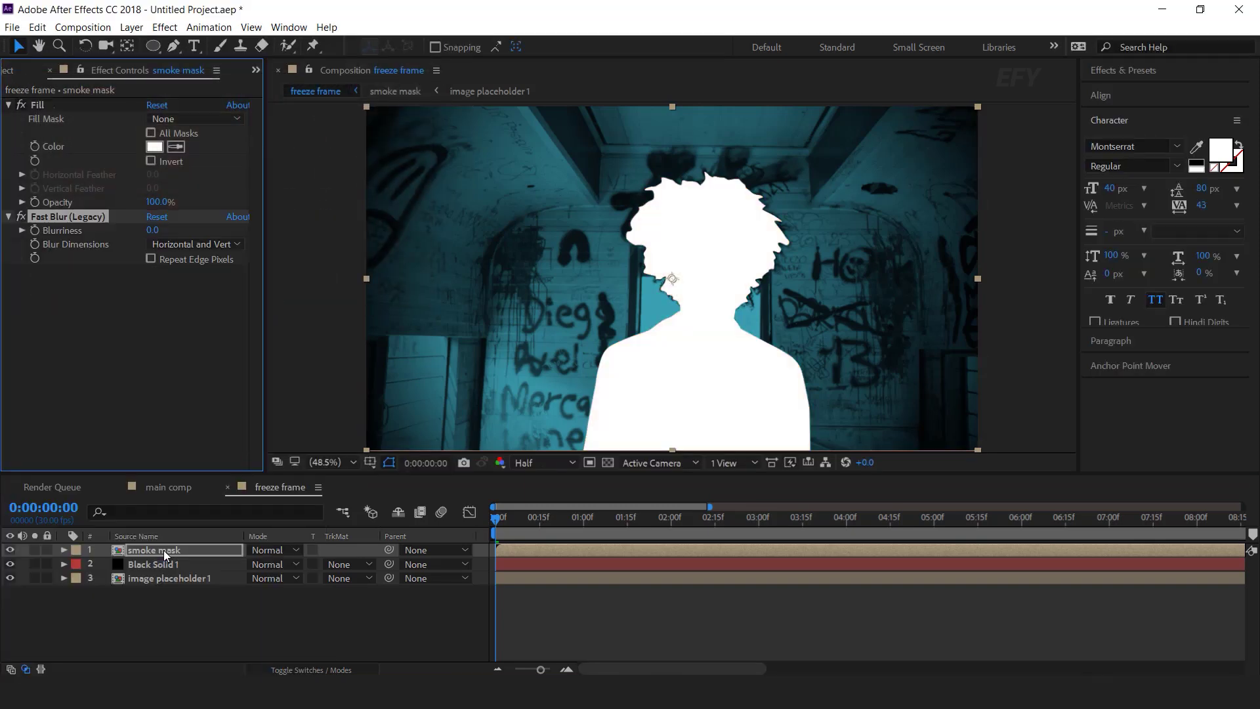
left_click(151, 230)
type("250")
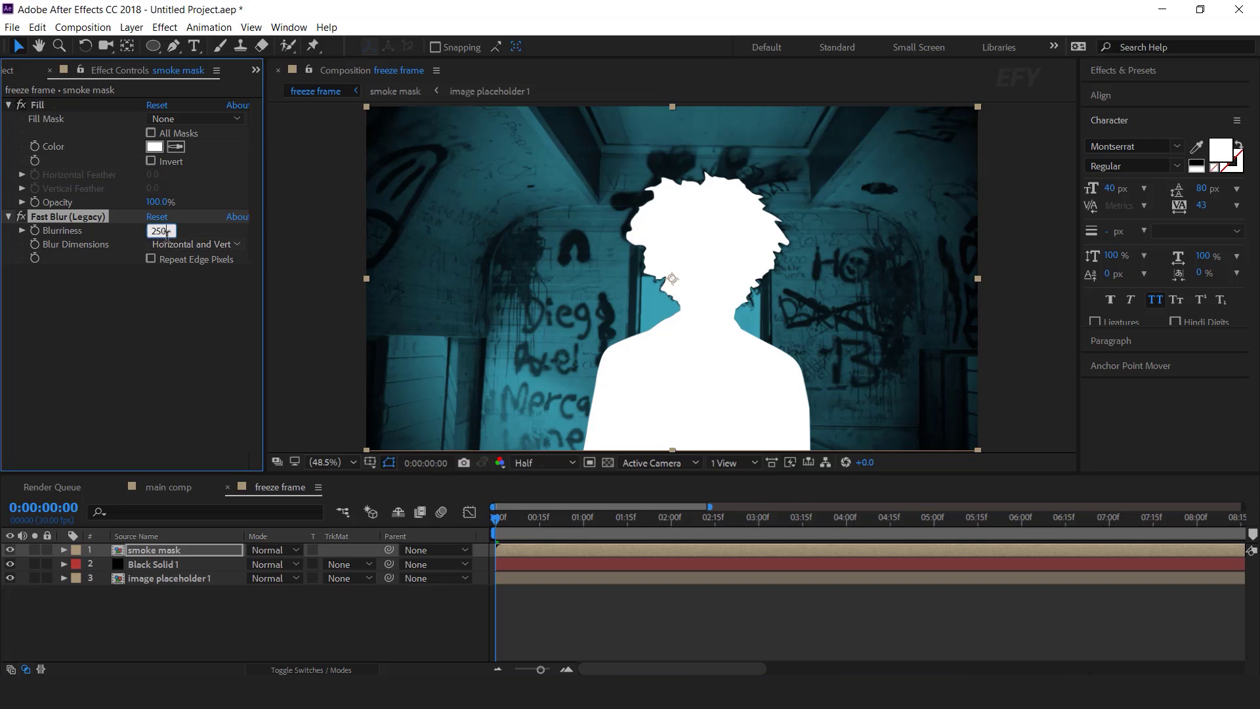
key("Return")
Step: Add a Turbulent Noise effect to the smoke mask layer and set its Fractal Type to Rocky
left_click(167, 550)
key("ctrl+space")
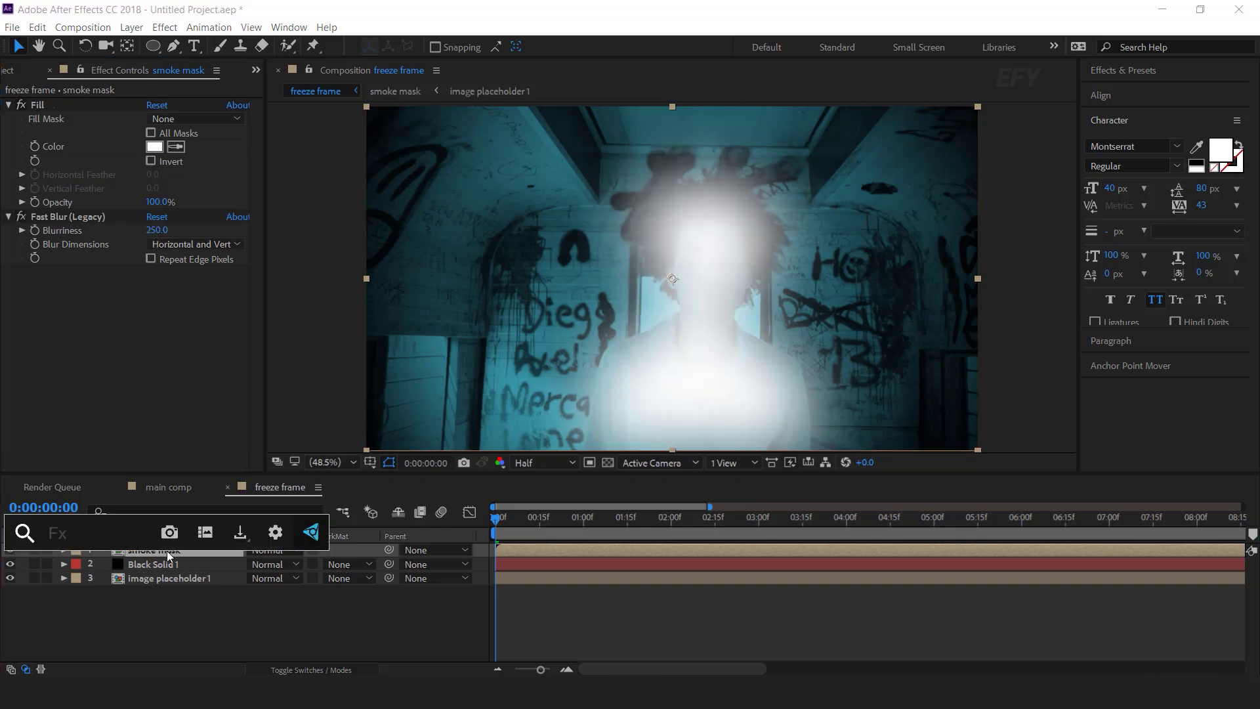
type("tur")
key("Down")
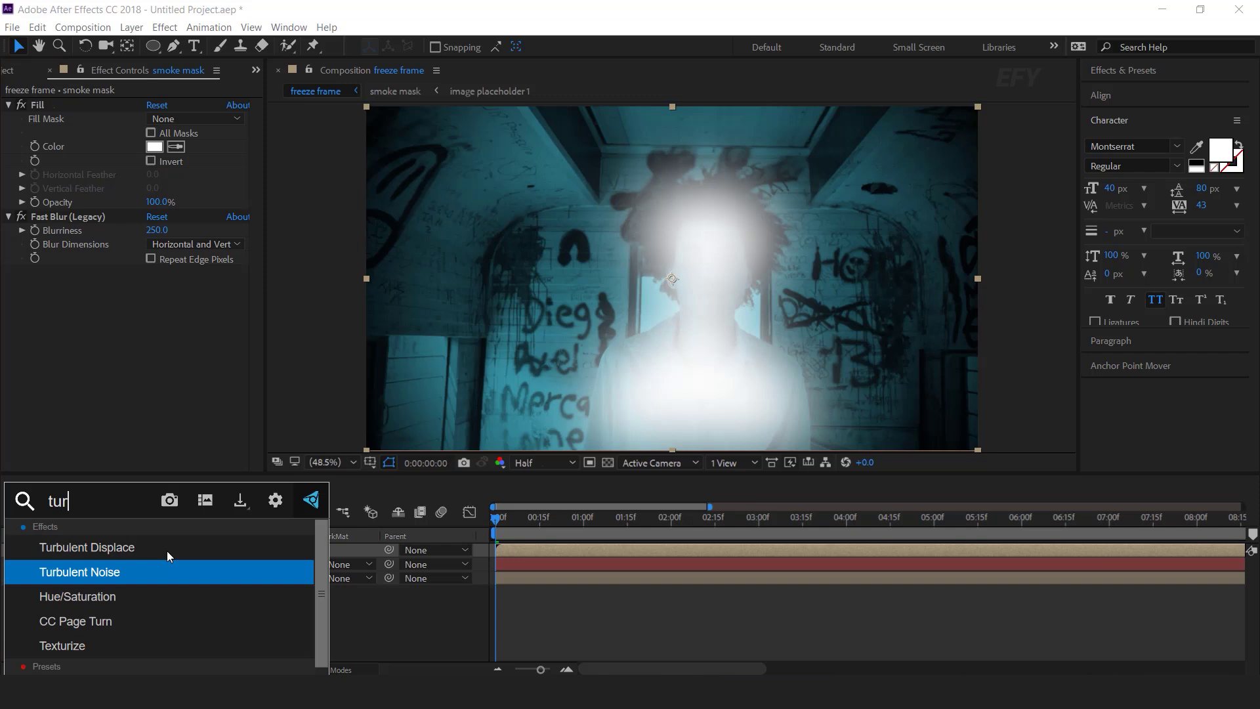
key("Return")
left_click(195, 264)
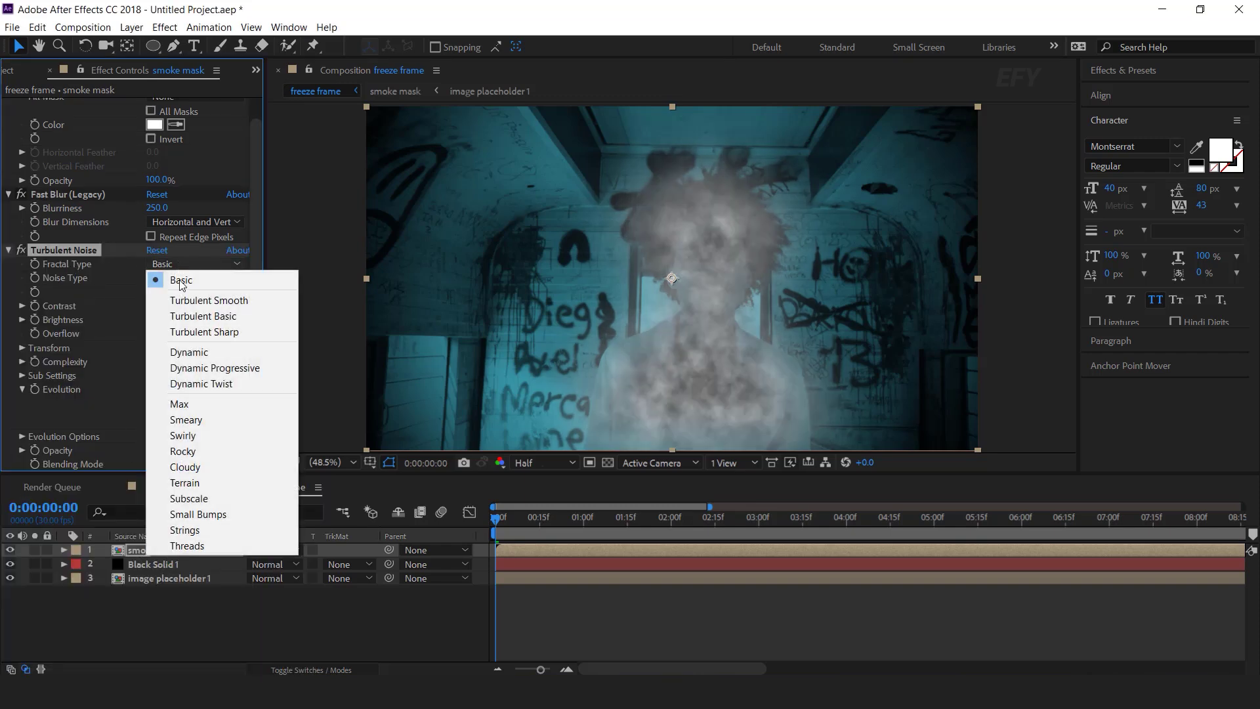
left_click(168, 448)
Step: Set the Turbulent Noise Contrast to 300, Brightness to -10 and Complexity to 4
left_click(147, 306)
type("300")
key("Return")
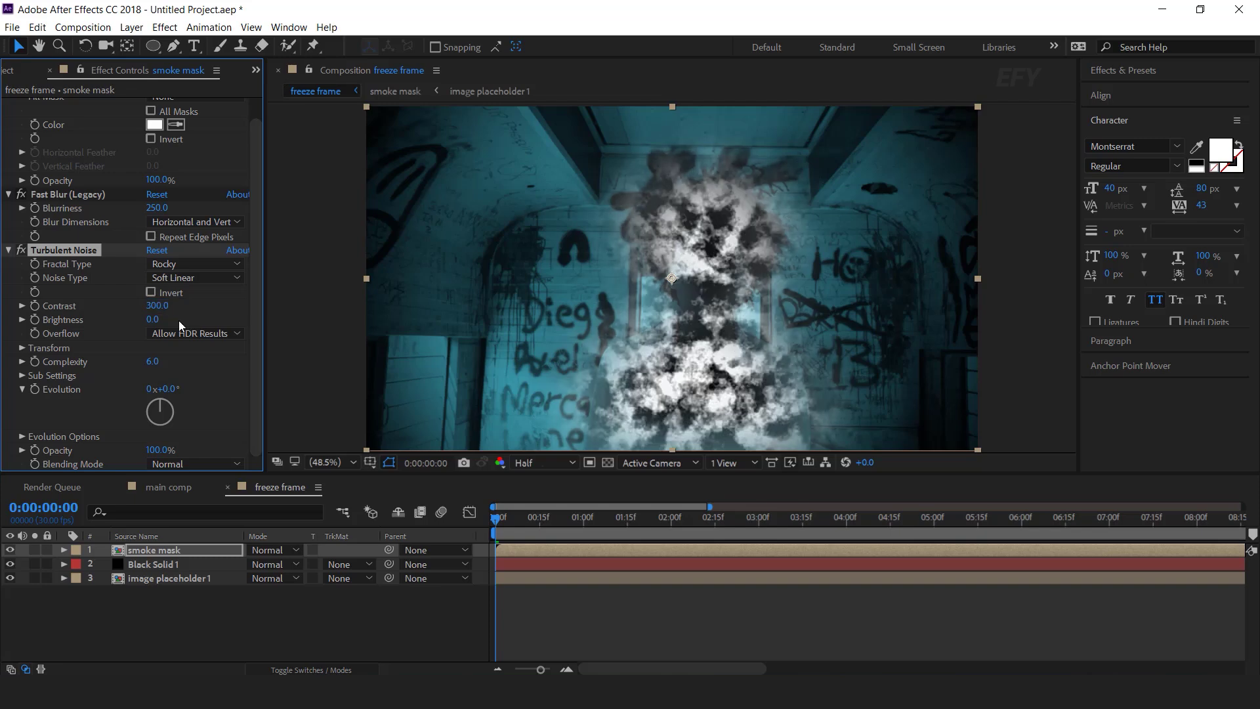
left_click(152, 320)
type("-10")
key("Return")
left_click(151, 361)
key("Return")
Step: Set the Scale in the Turbulent Noise Transform settings to 150
left_click(23, 348)
left_click(157, 389)
type("1")
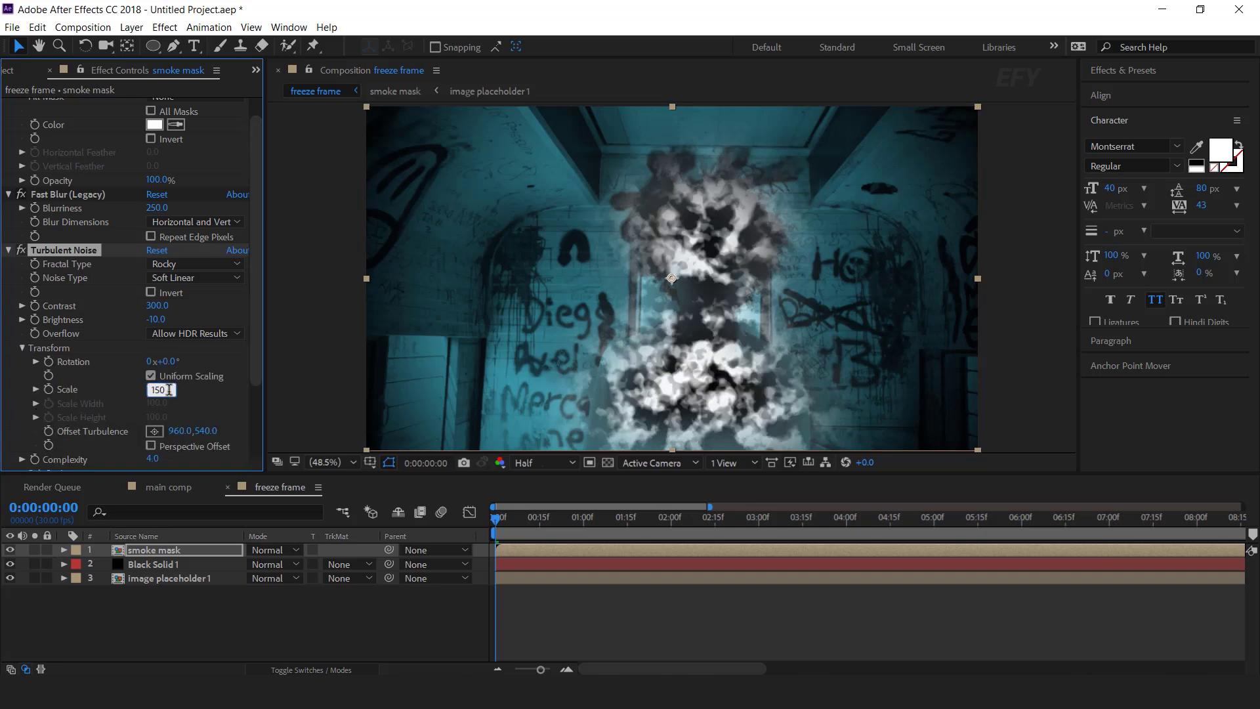
type("50")
key("Return")
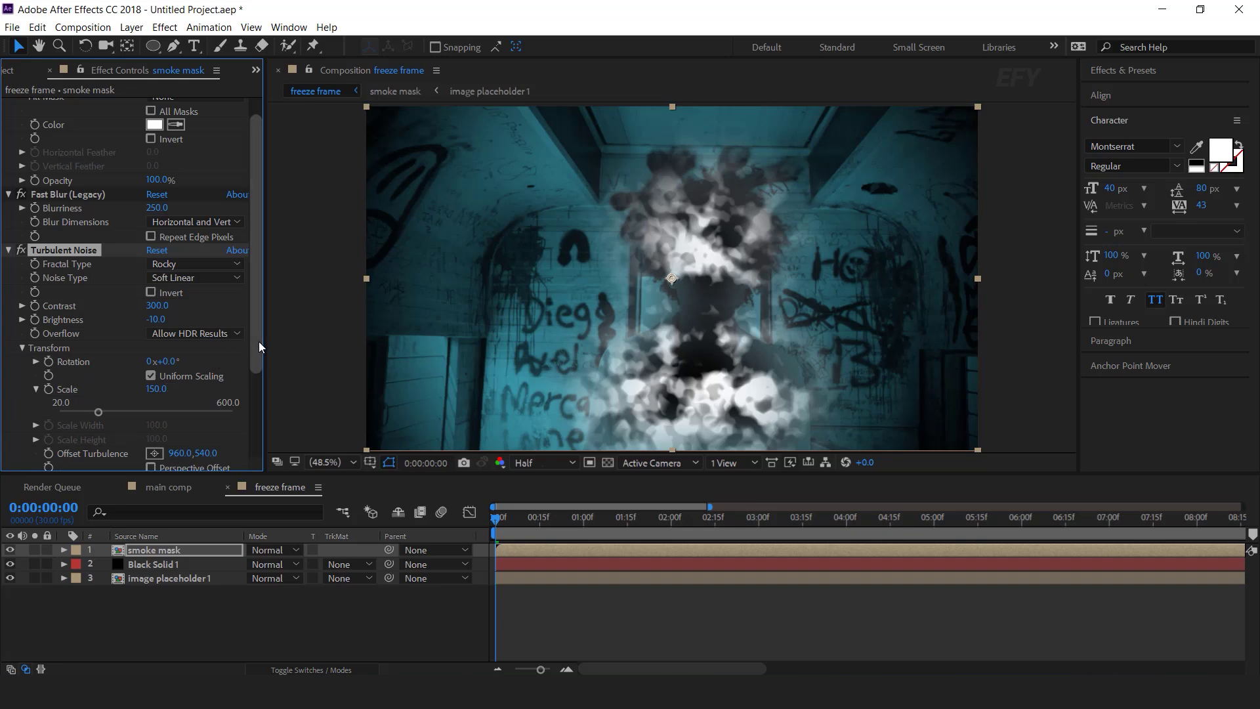
Step: Keyframe the Turbulent Noise Offset Turbulence at the composition start with a Y value of 700
left_click_drag(261, 343, 266, 373)
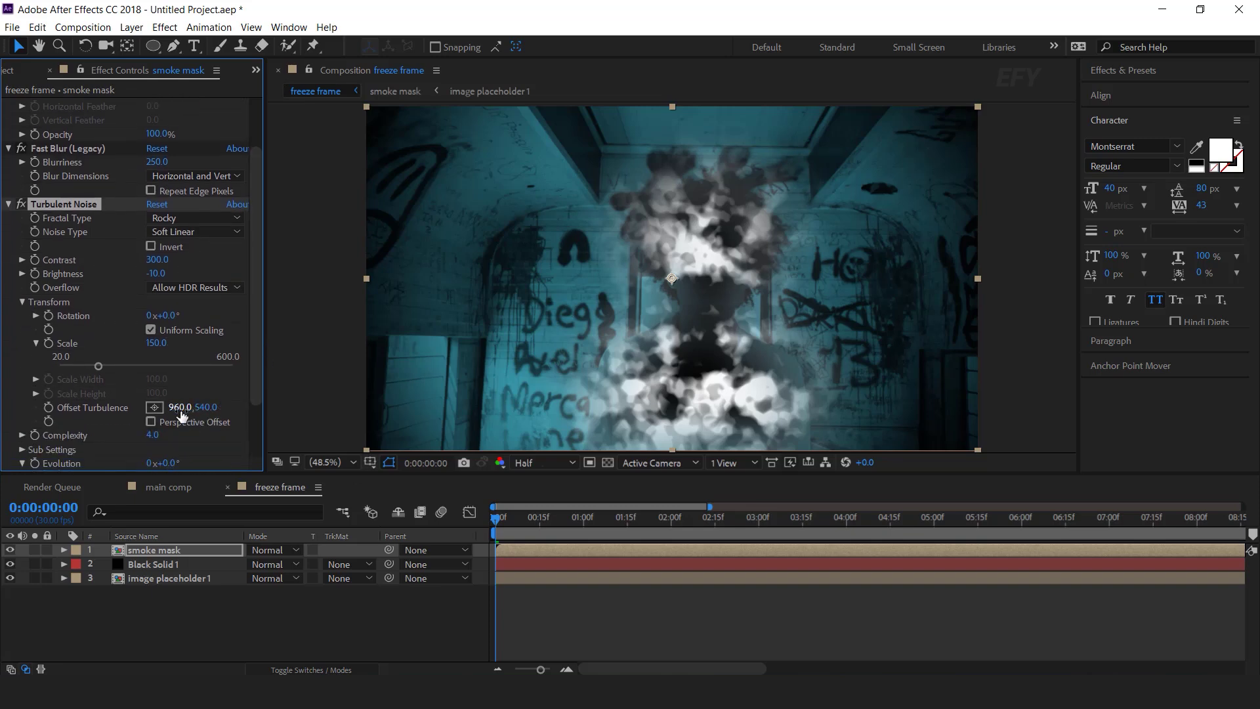
left_click_drag(513, 520, 475, 522)
left_click(48, 407)
left_click(205, 408)
type("700")
key("Return")
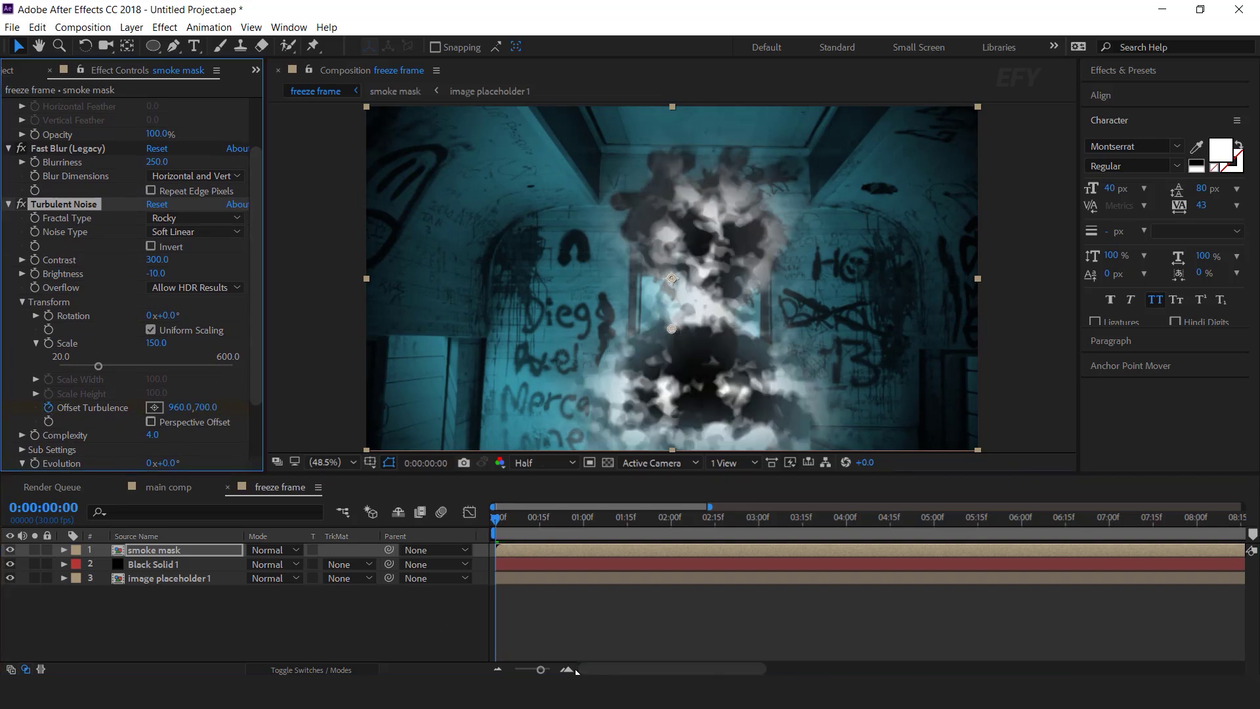
Step: Set Offset Turbulence Y to 70 at 0:00:04:29 and preview the rising noise animation
left_click_drag(540, 670, 535, 669)
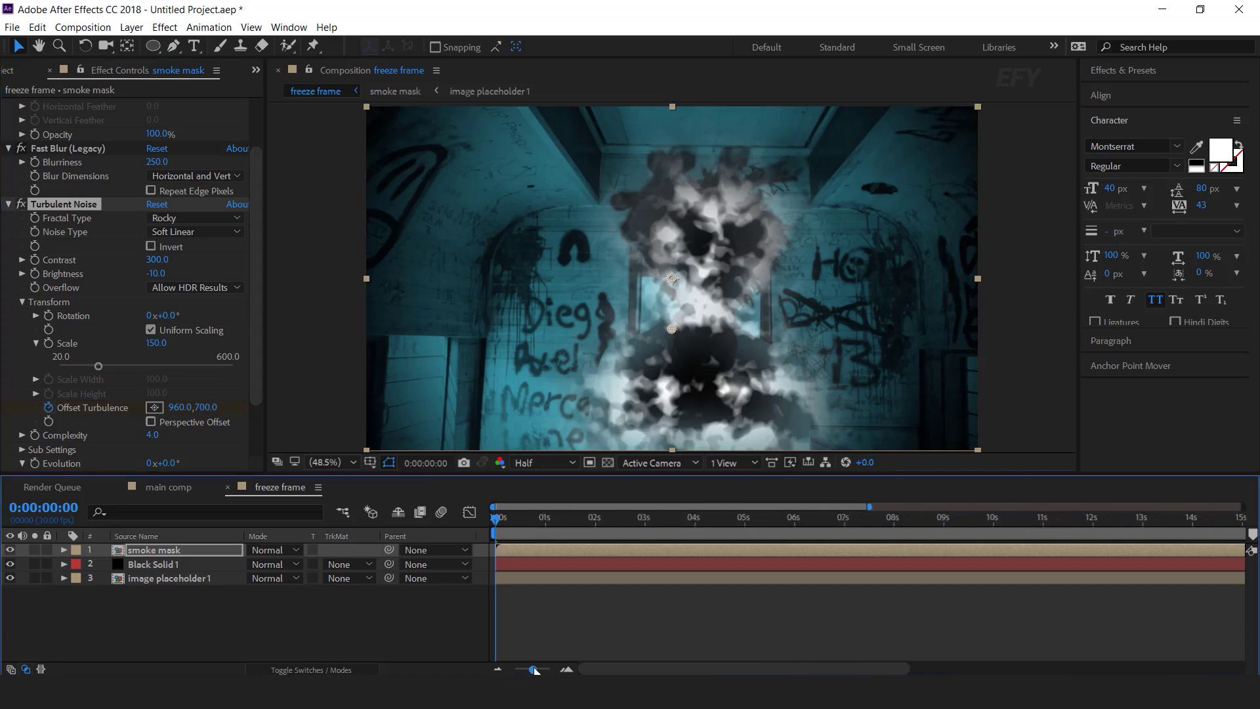
left_click(745, 524)
left_click(207, 407)
type("70")
key("Return")
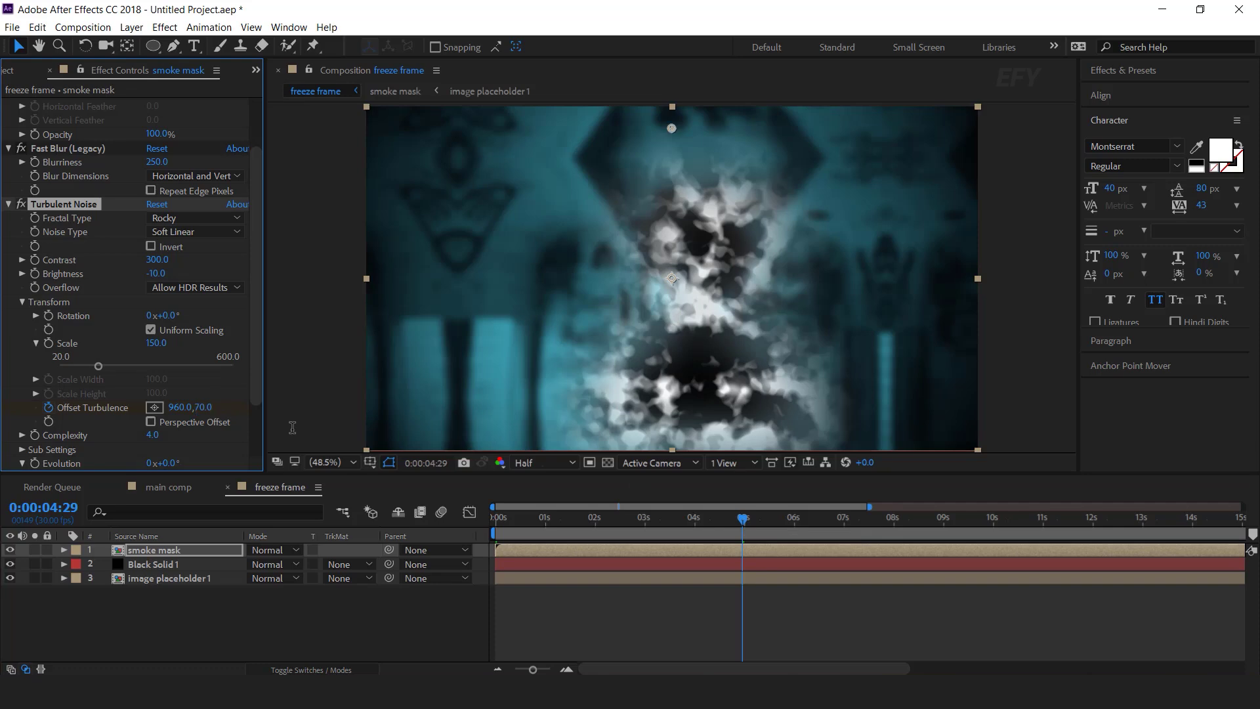
key("space")
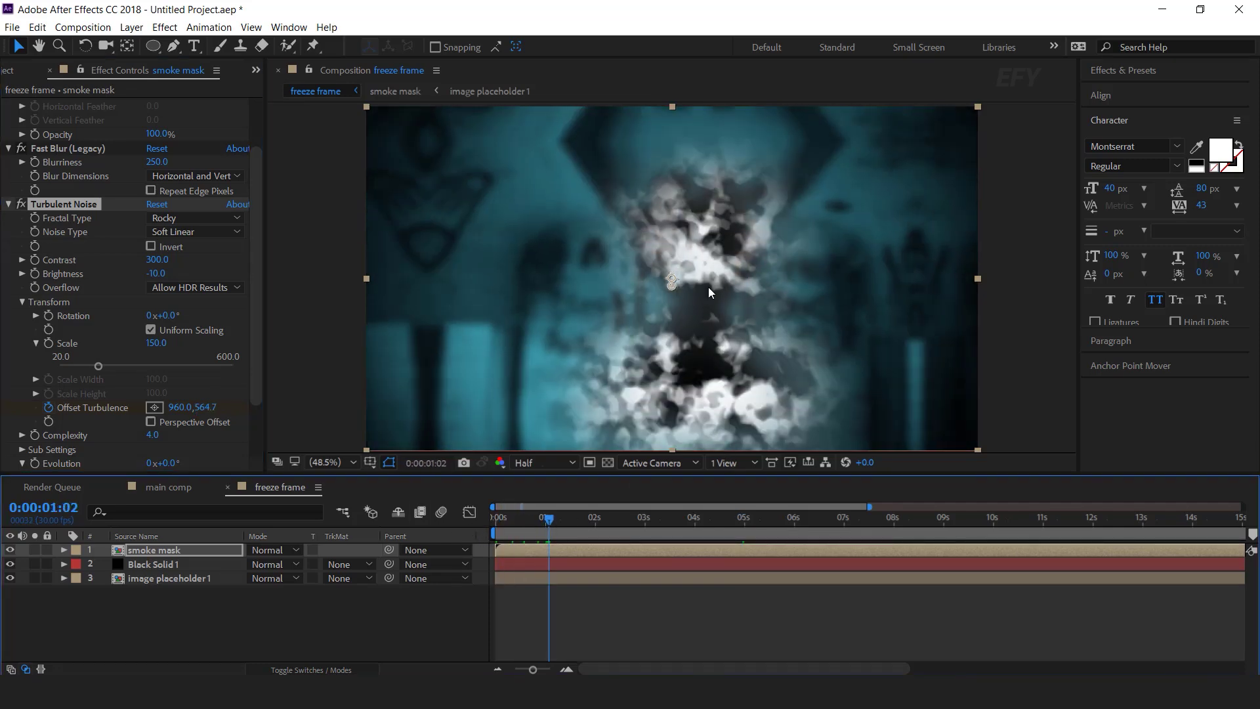
left_click_drag(555, 521, 408, 550)
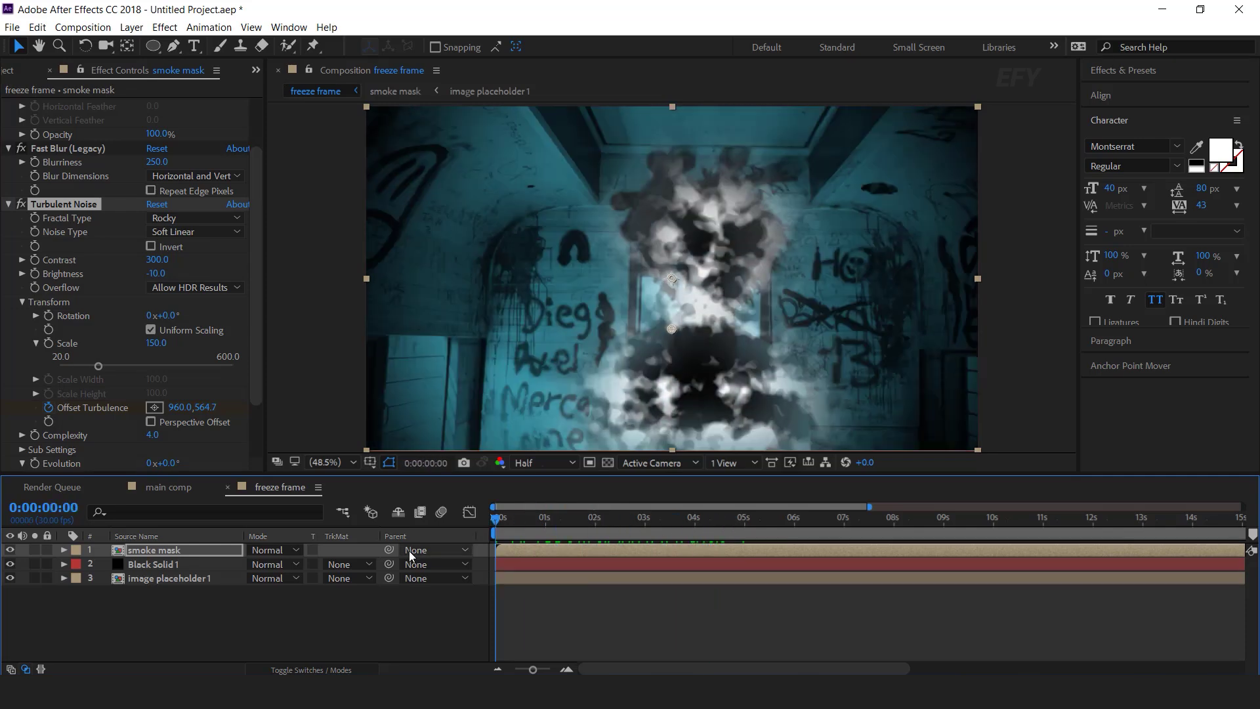
Step: Drive the Turbulent Noise Evolution with the expression time*300, preview the motion and collapse the smoke mask layer's properties
scroll(206, 389, "down", 3)
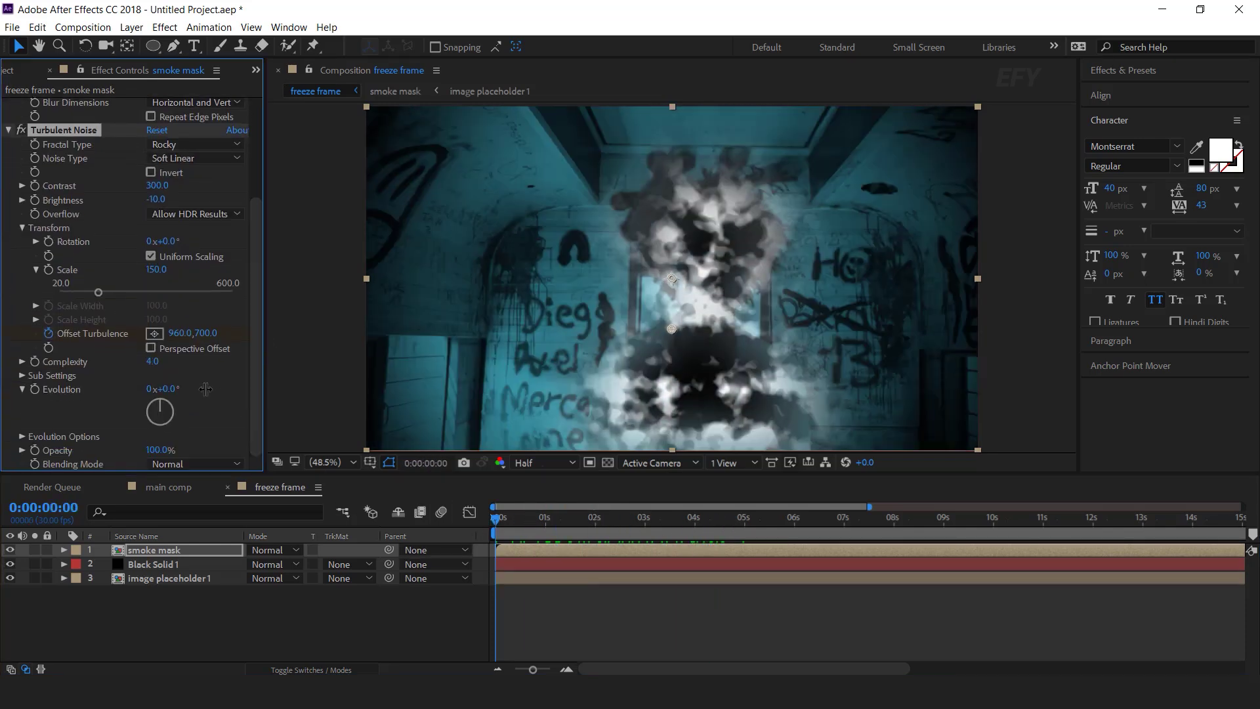
left_click(36, 391, "alt")
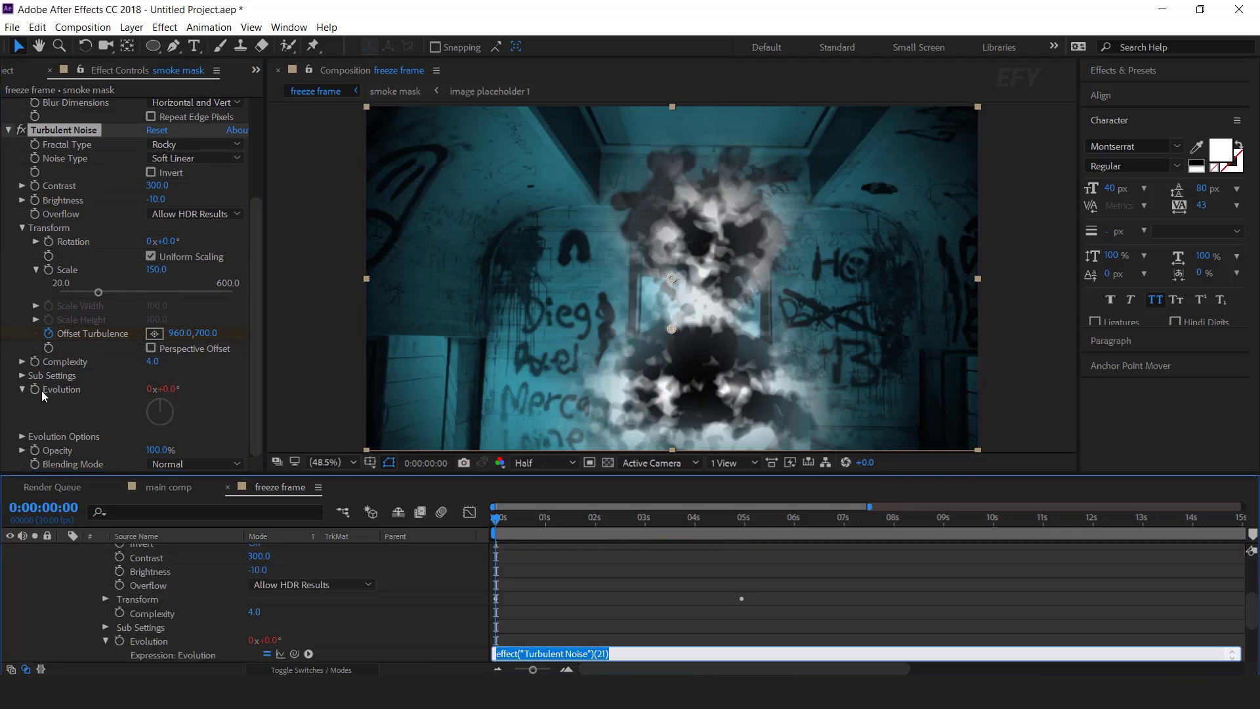
type("time")
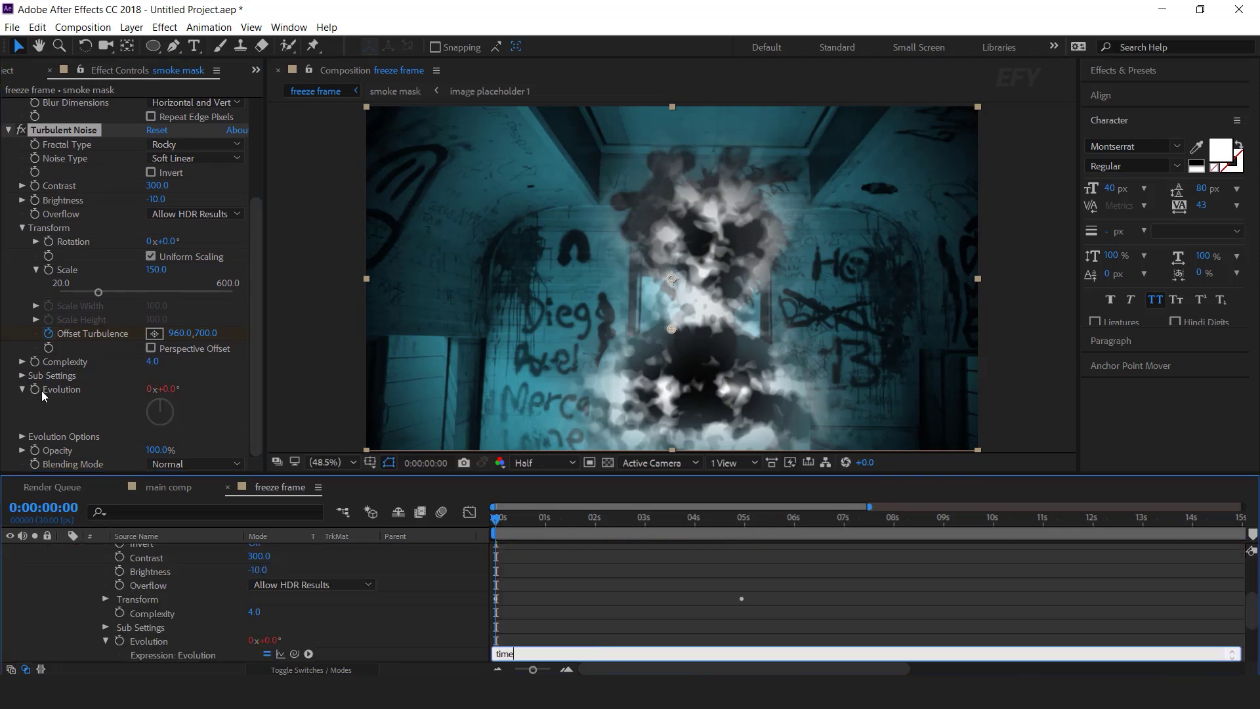
type("*")
key("KP_Enter")
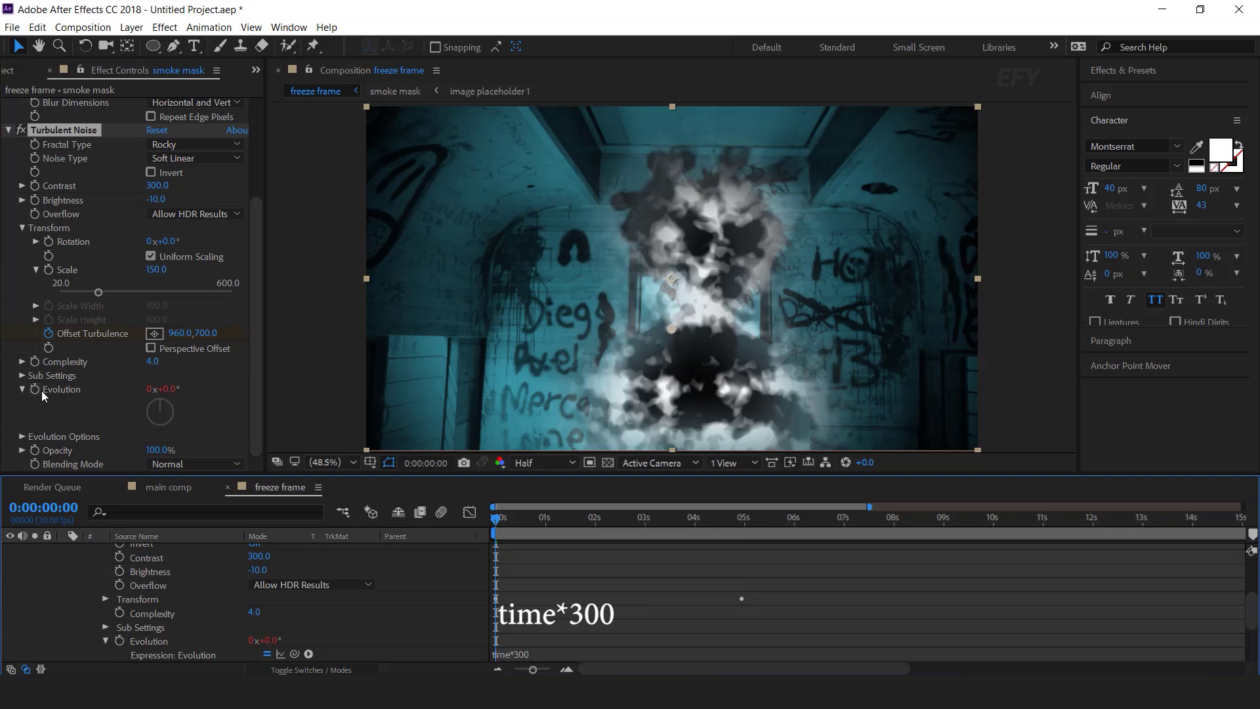
key("space")
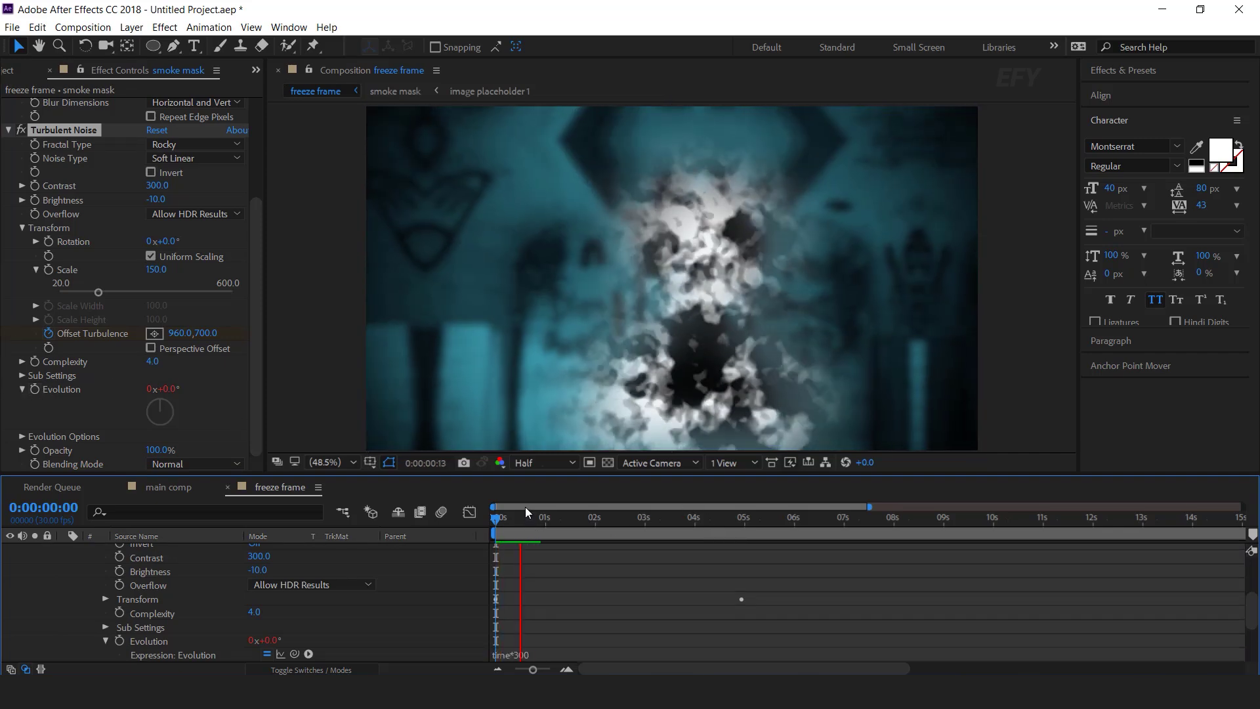
mouse_move(510, 517)
left_mouse_down()
mouse_move(576, 519)
mouse_move(515, 518)
left_mouse_up()
scroll(125, 577, "up", 5)
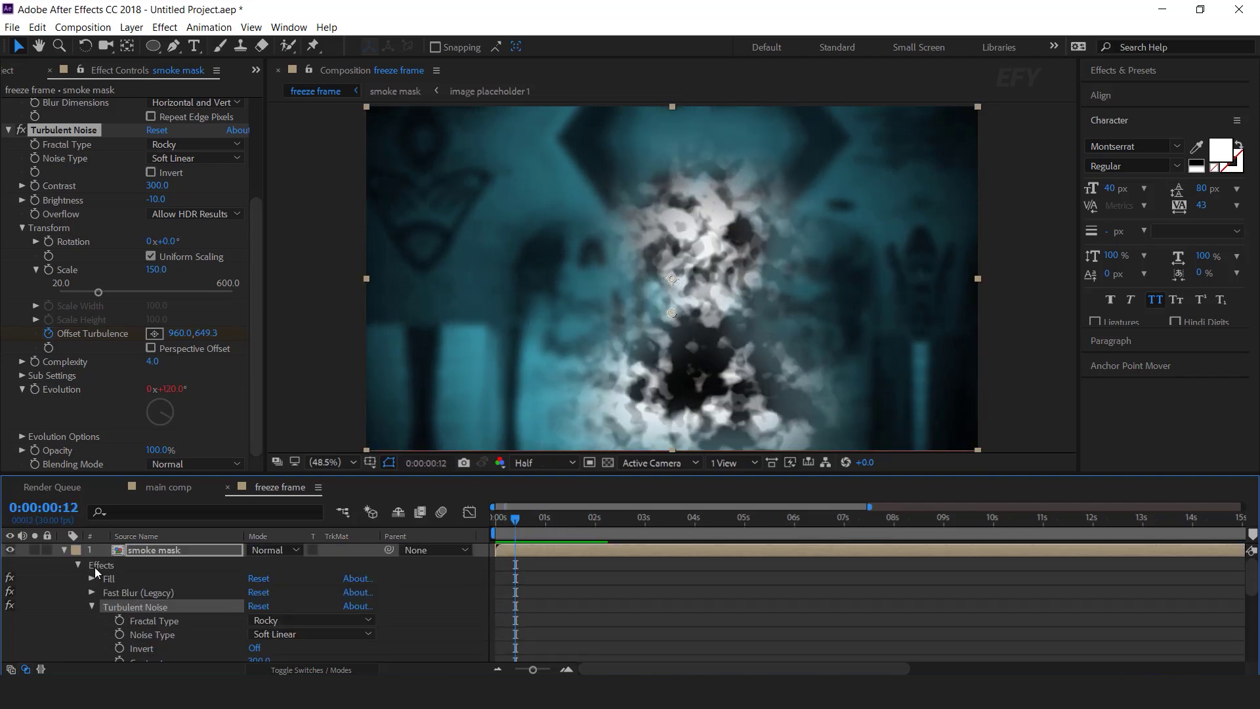
left_click(62, 550)
left_click(374, 633)
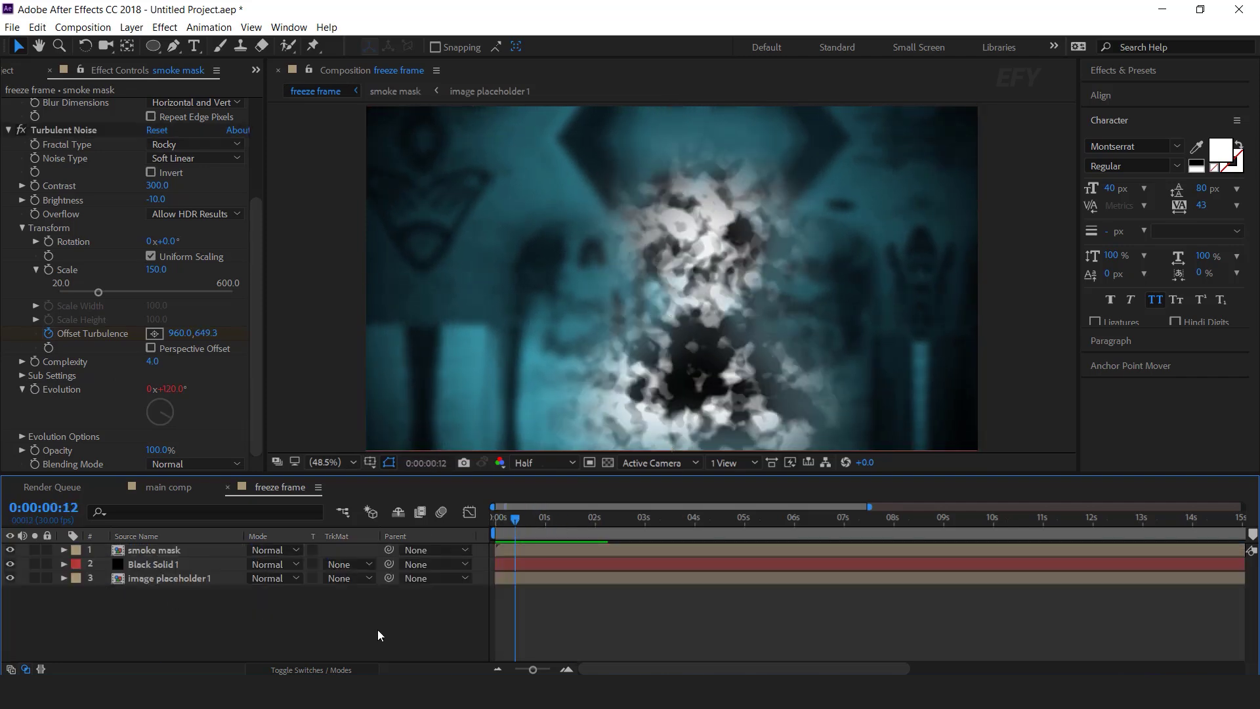
Step: Place smoke 1.mp4 from the elements folder above the smoke mask layer, set its blending mode to Screen and preview it
left_click(17, 71)
left_click(94, 389)
left_click(61, 219)
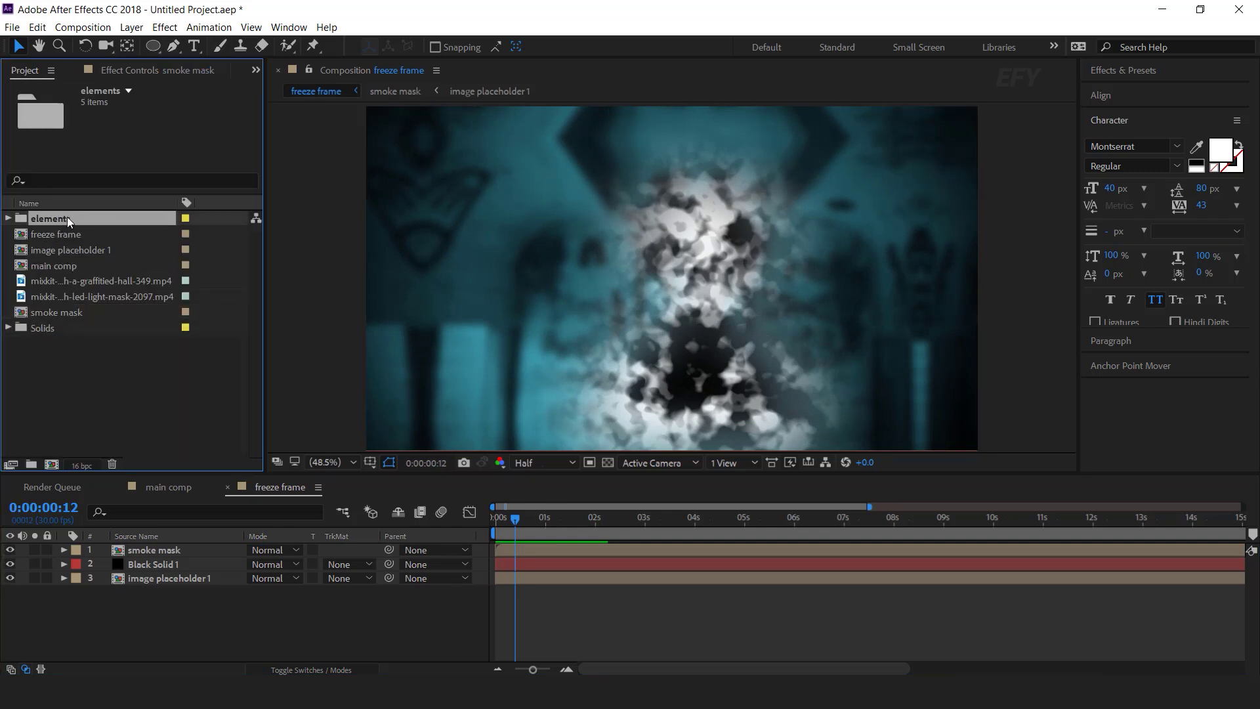
left_click(8, 219)
left_click_drag(72, 297, 197, 551)
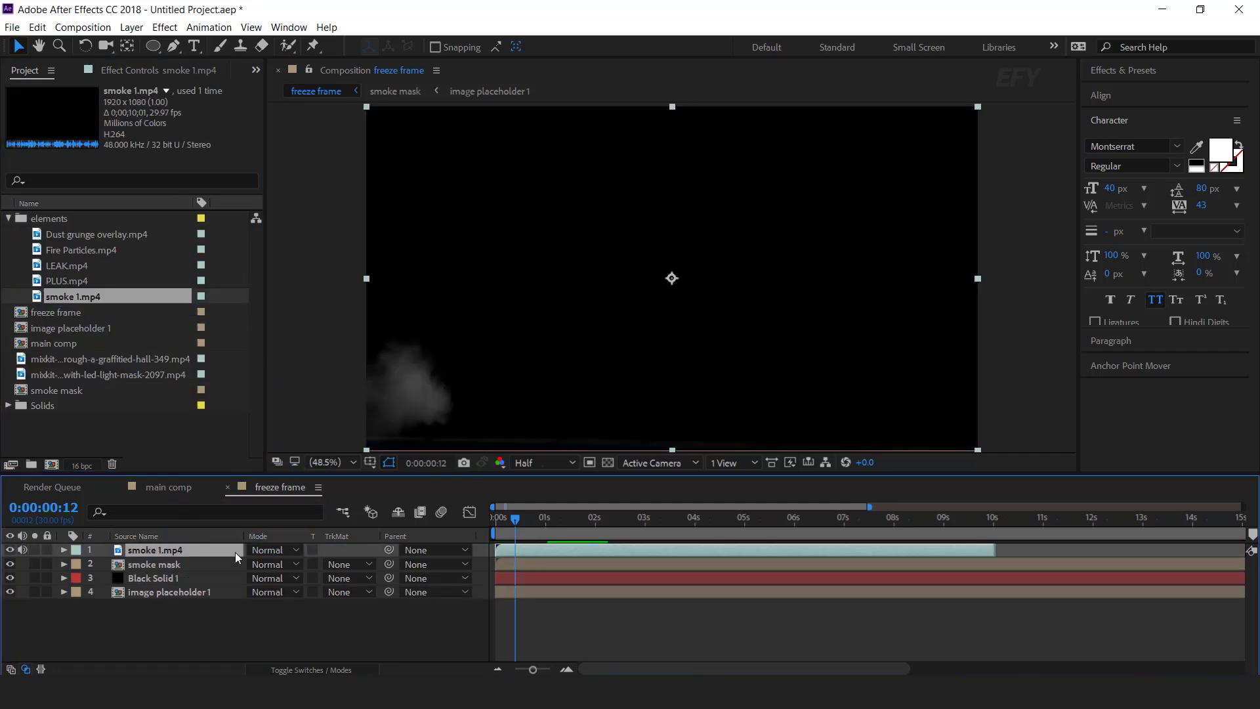
left_click(270, 551)
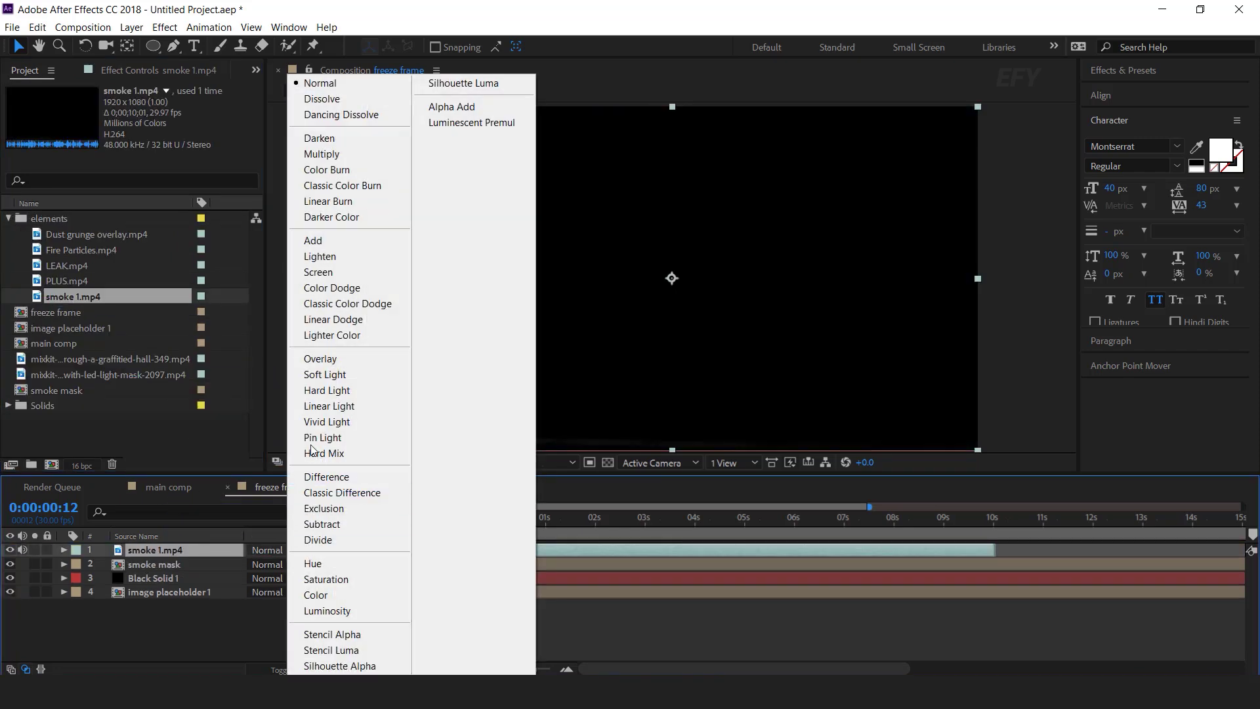
left_click(335, 273)
left_click(505, 519)
key("space")
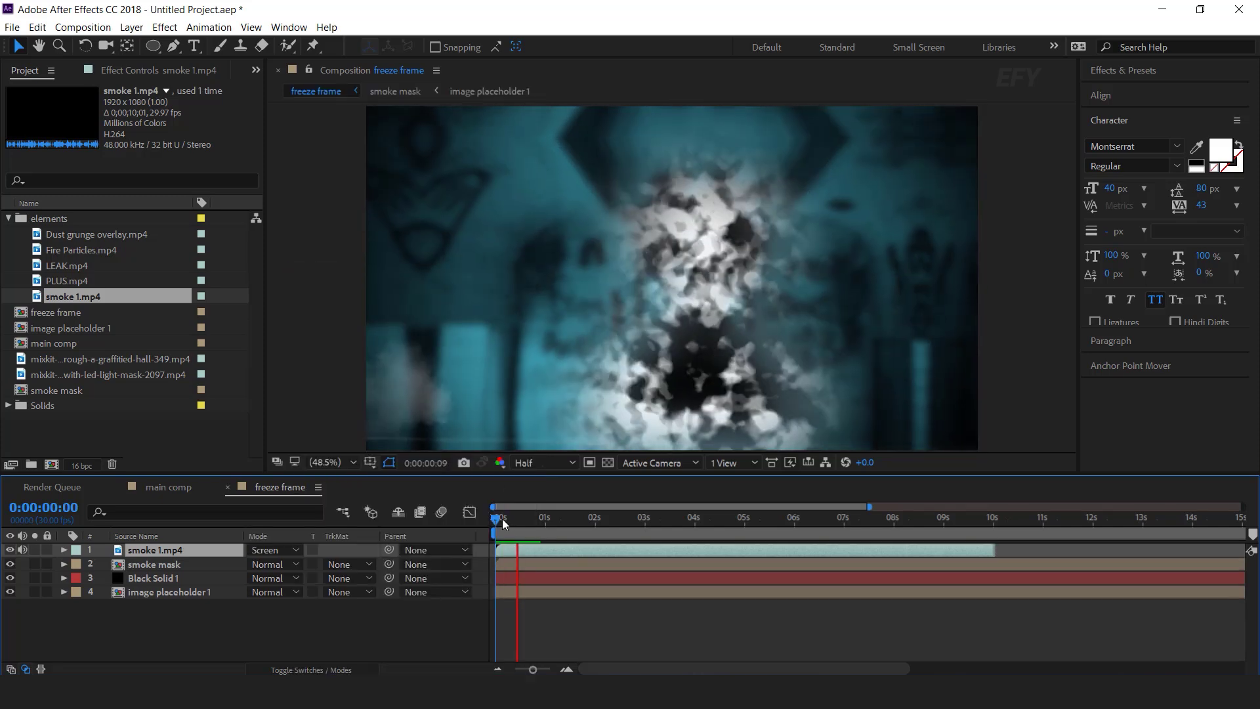
key("space")
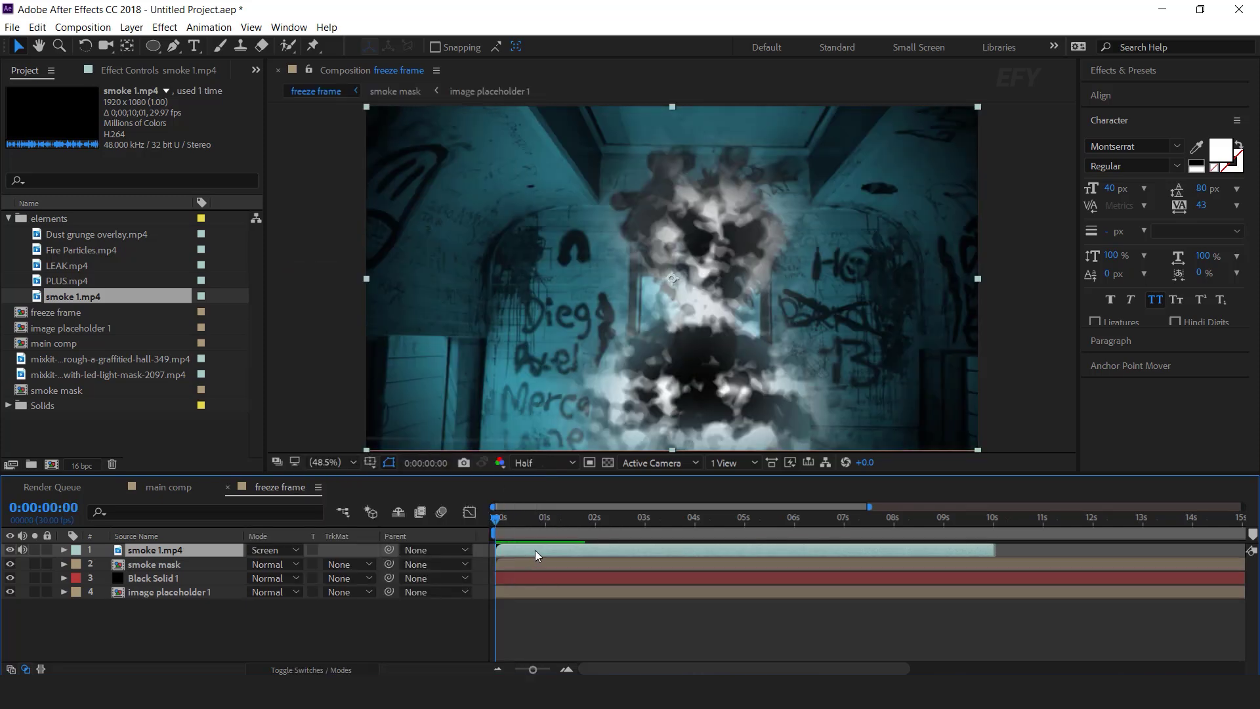
Step: Time-stretch the smoke 1.mp4 layer to a factor of 50%, shift it slightly earlier and preview it
right_click(536, 550)
mouse_move(576, 176)
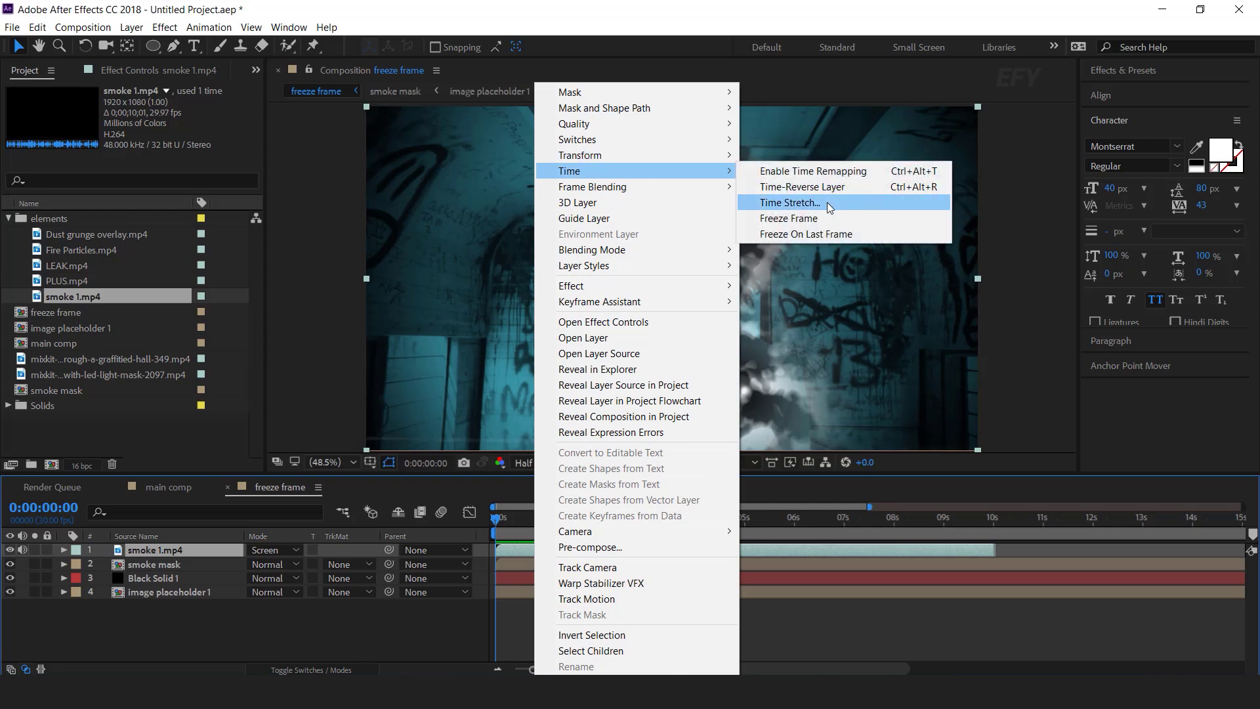
left_click(828, 203)
type("50")
key("Return")
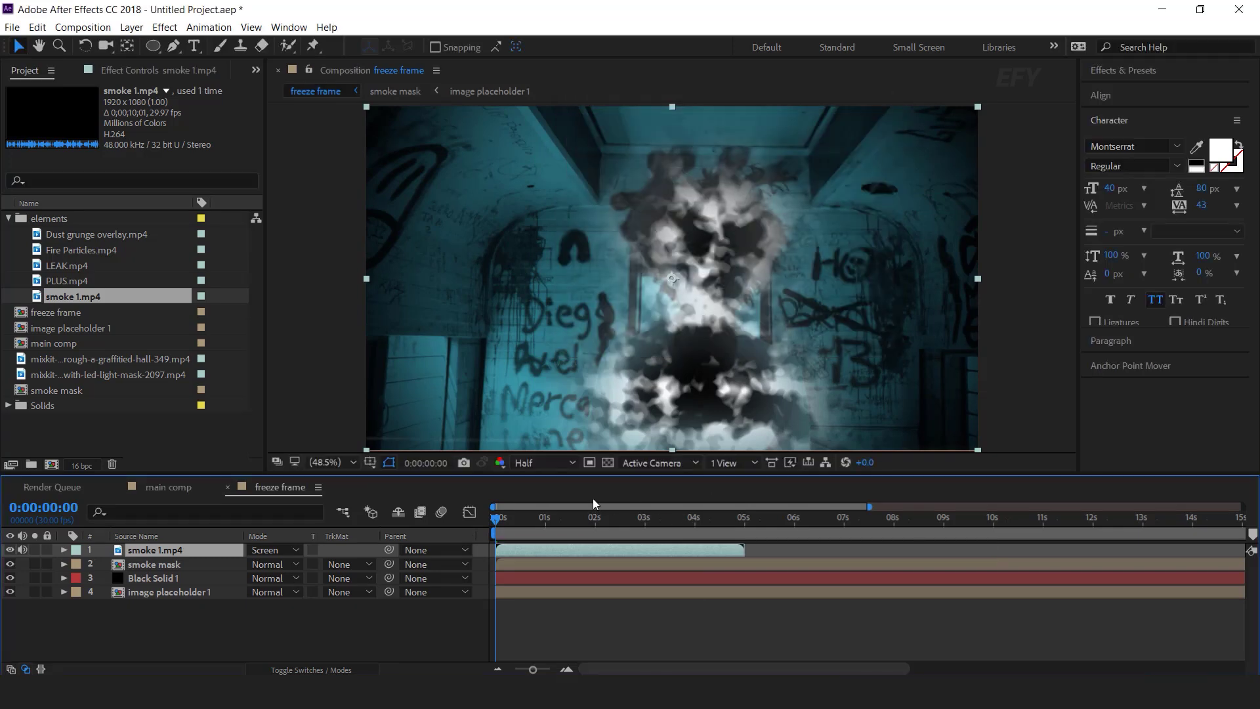
left_click_drag(542, 548, 539, 548)
key("space")
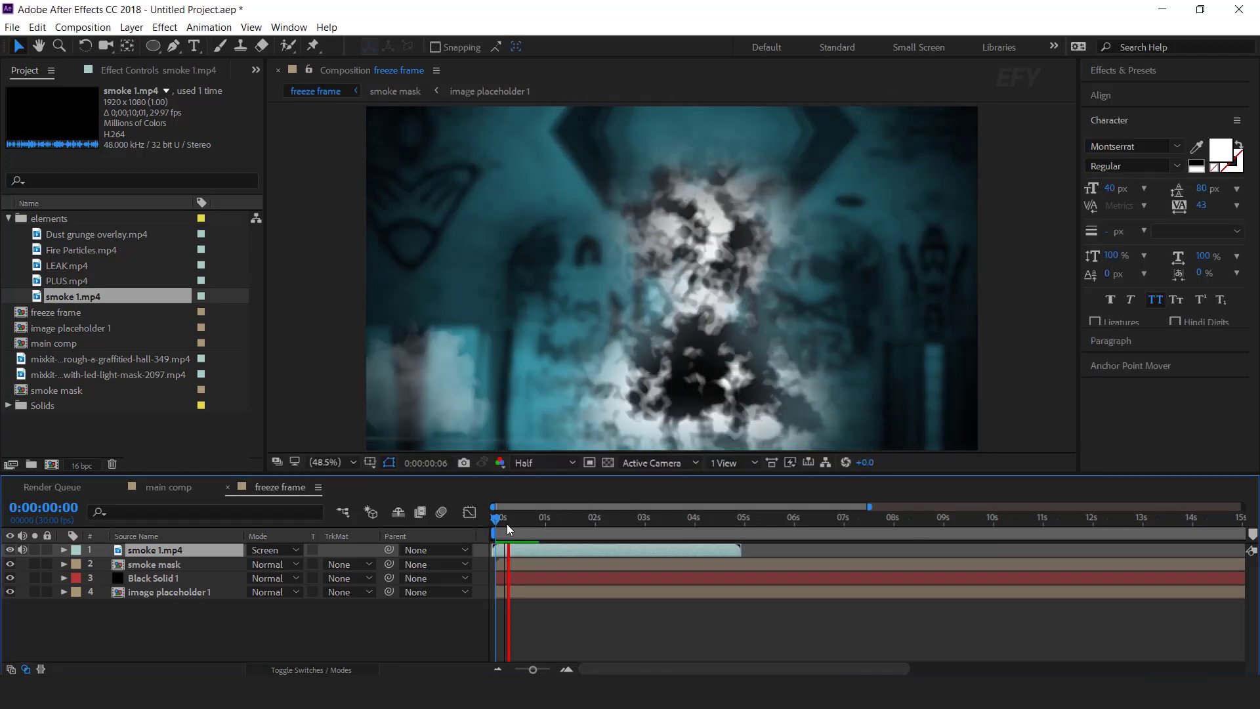
left_click(565, 517)
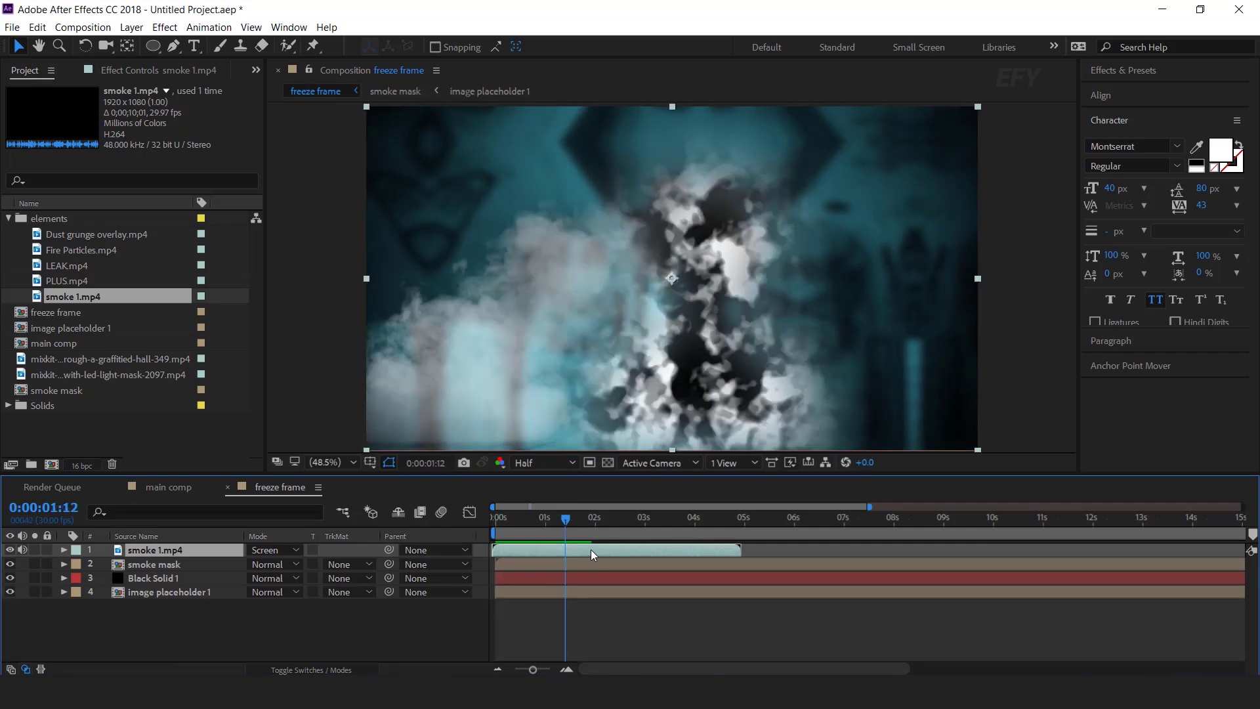
Step: Enlarge the smoke 1.mp4 layer proportionally beyond the composition's edges and preview the result
scroll(826, 325, "down", 2)
left_click_drag(829, 366, 889, 413)
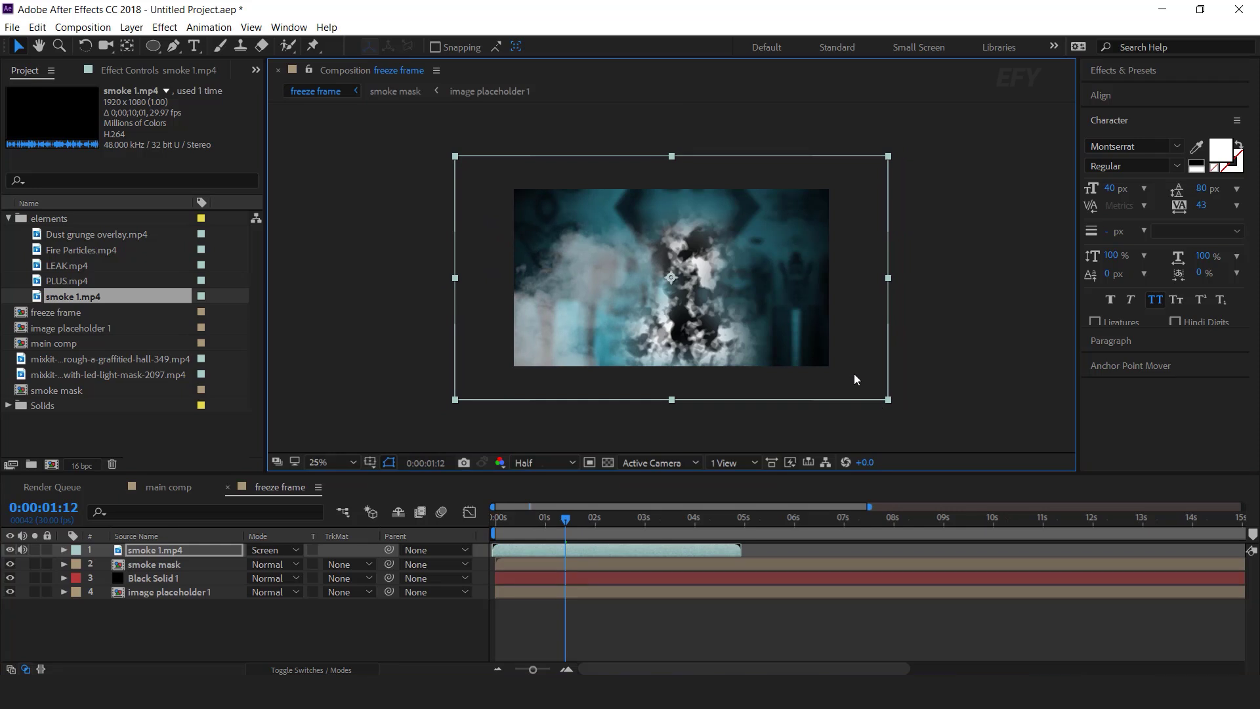
key("space")
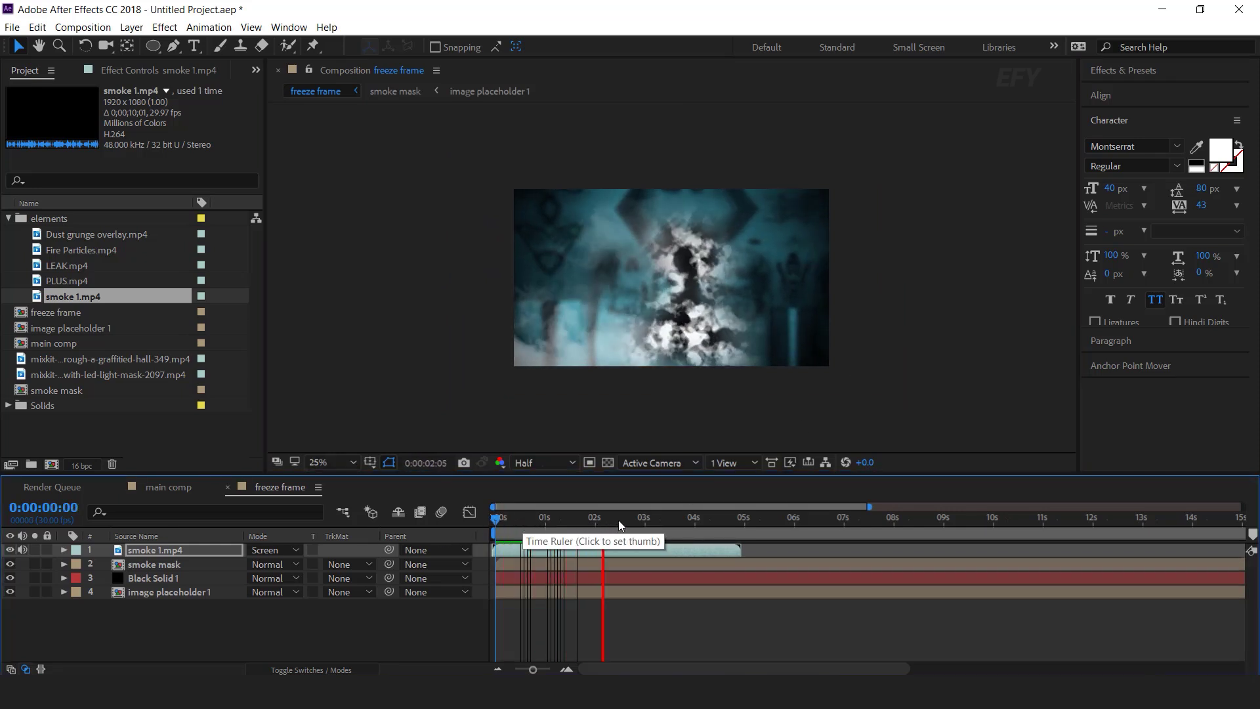
left_click(643, 520)
left_click_drag(649, 520, 664, 521)
key("Home")
left_click(379, 629)
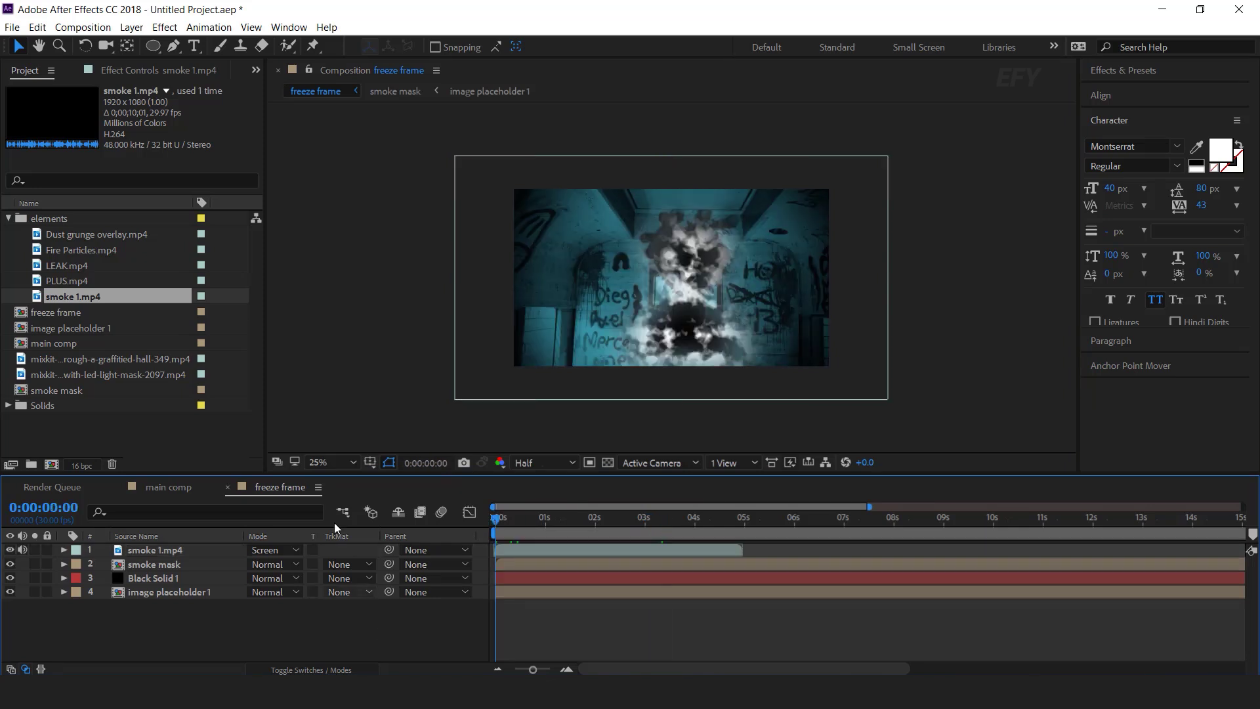
Step: Place Fire Particles.mp4 above the smoke 1.mp4 layer and set its blending mode to Screen
left_click(93, 250)
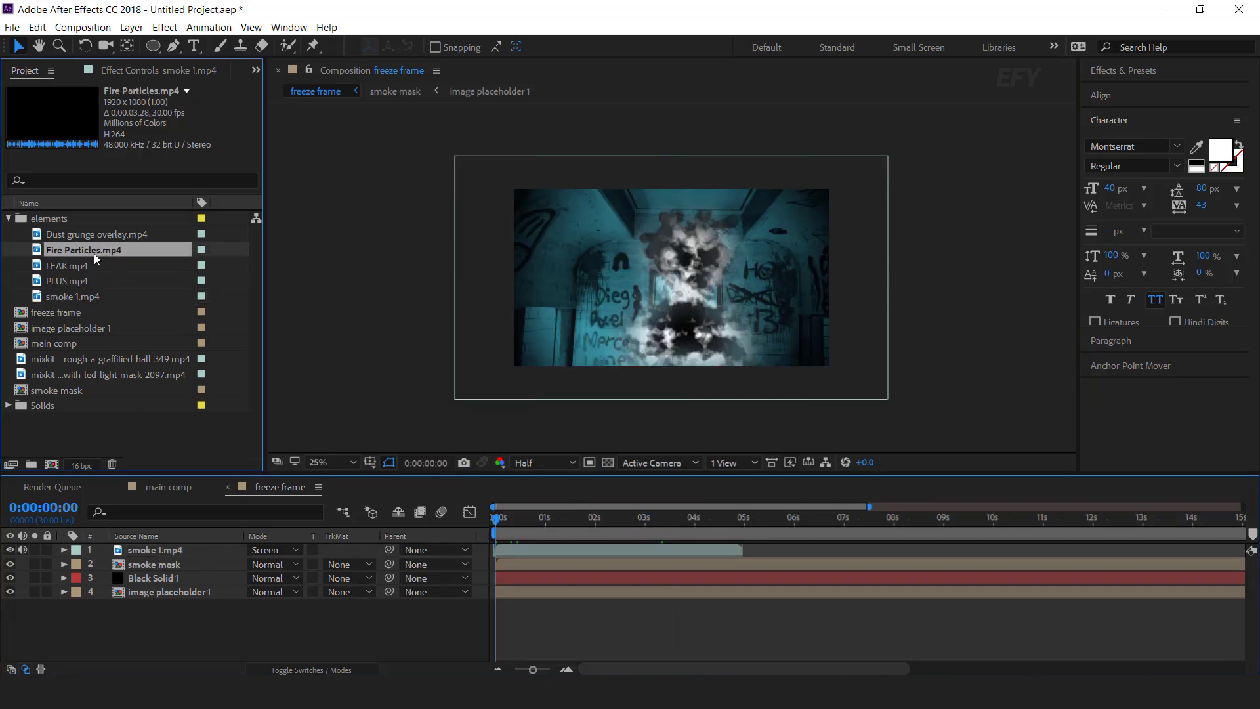
left_click_drag(100, 250, 193, 546)
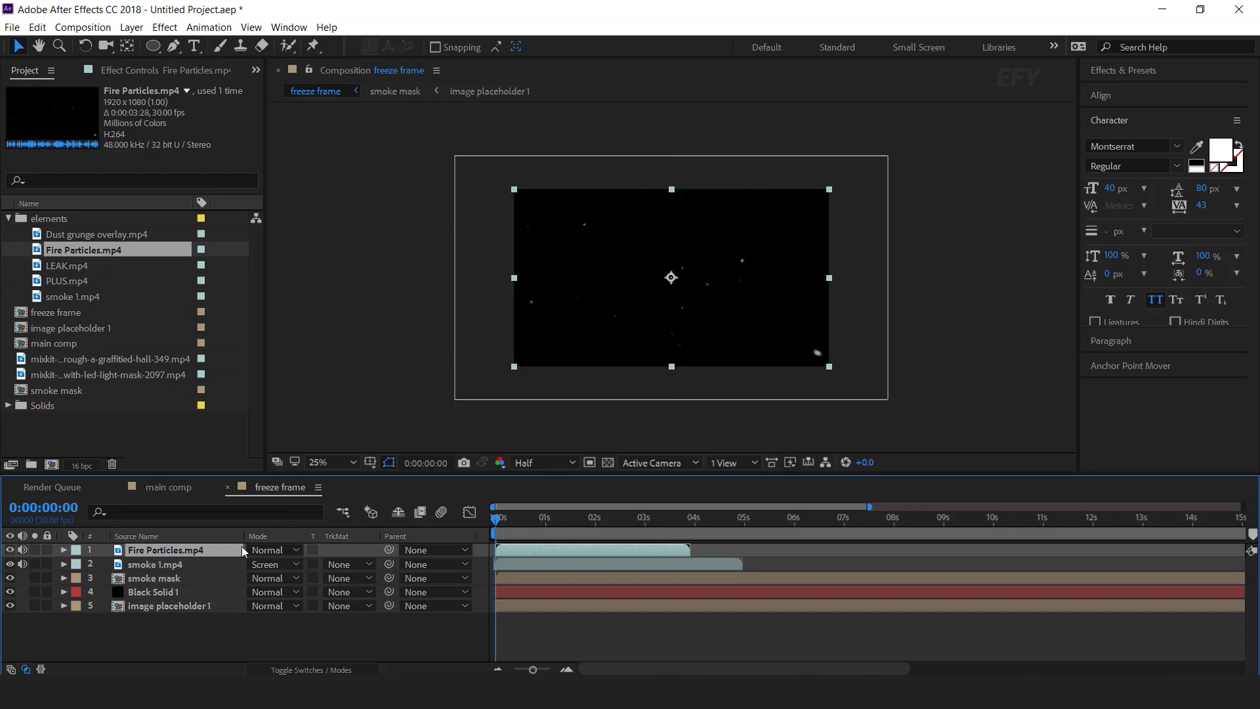
left_click(272, 550)
left_click(340, 273)
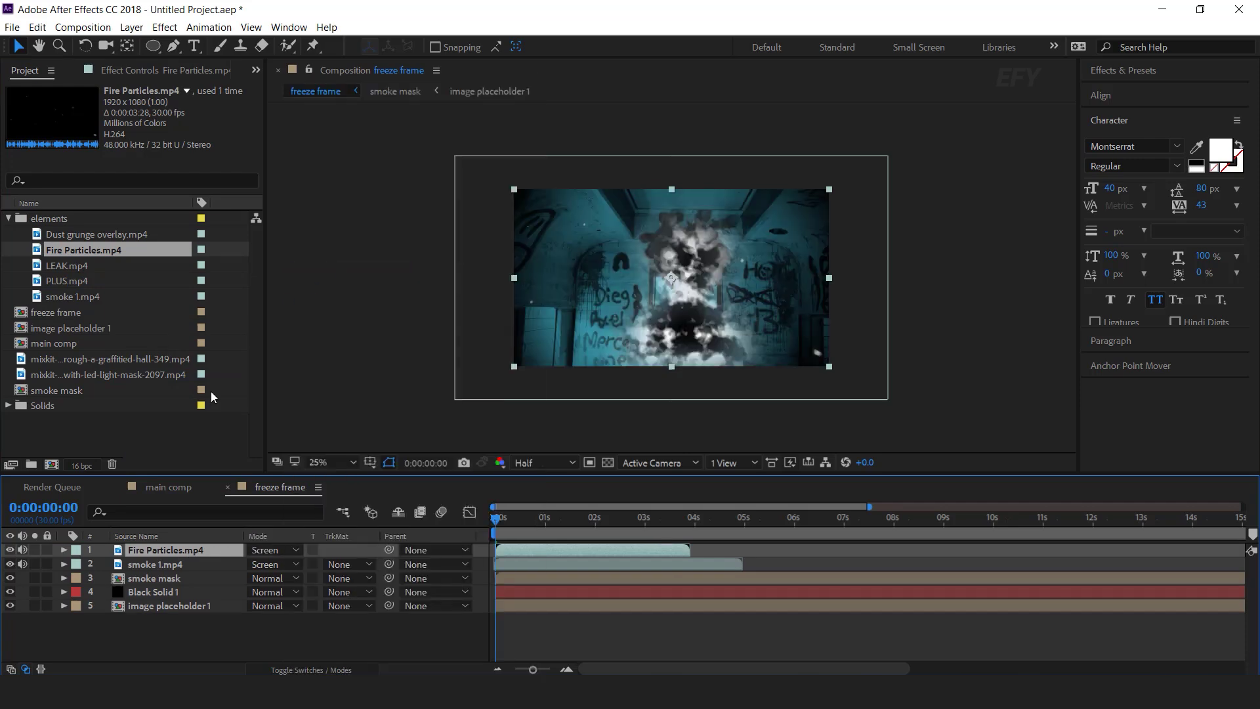
left_click(387, 634)
Step: Duplicate the smoke mask layer, move the copy to the top of the layer stack and rename it Mask footage
left_click(144, 579)
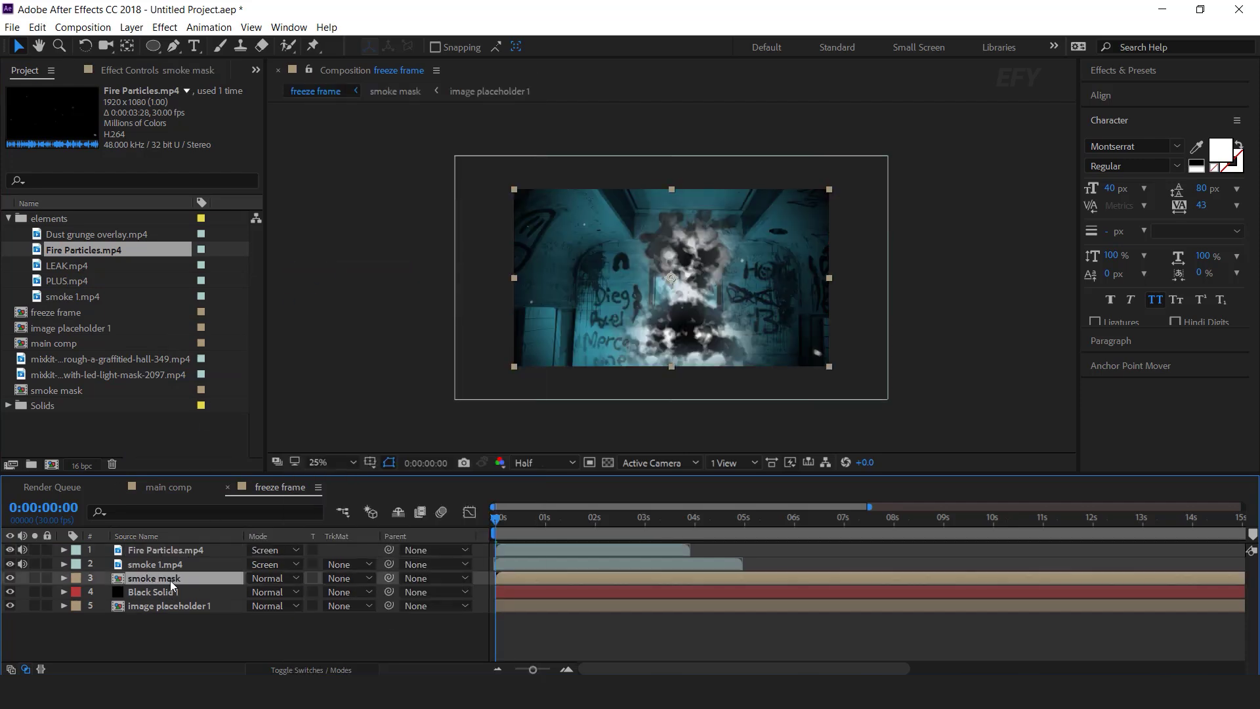
key("ctrl+d")
left_click_drag(172, 583, 172, 550)
key("Return")
type("Mask footage")
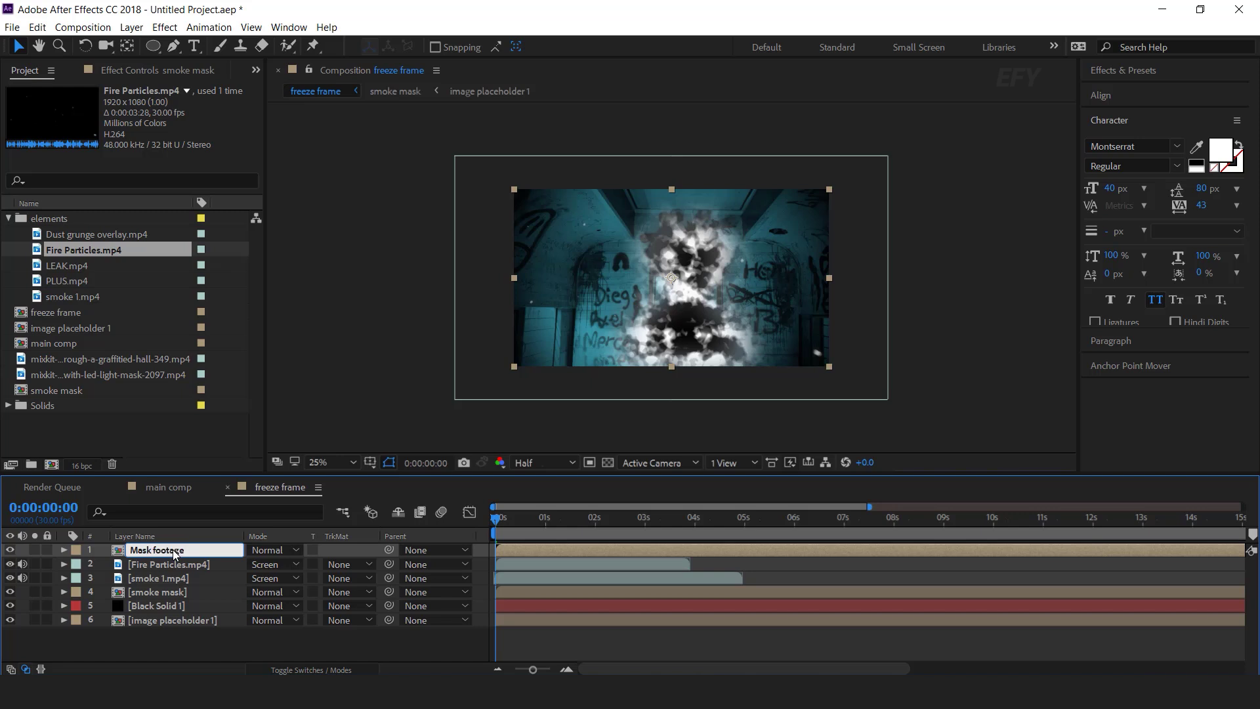
key("Return")
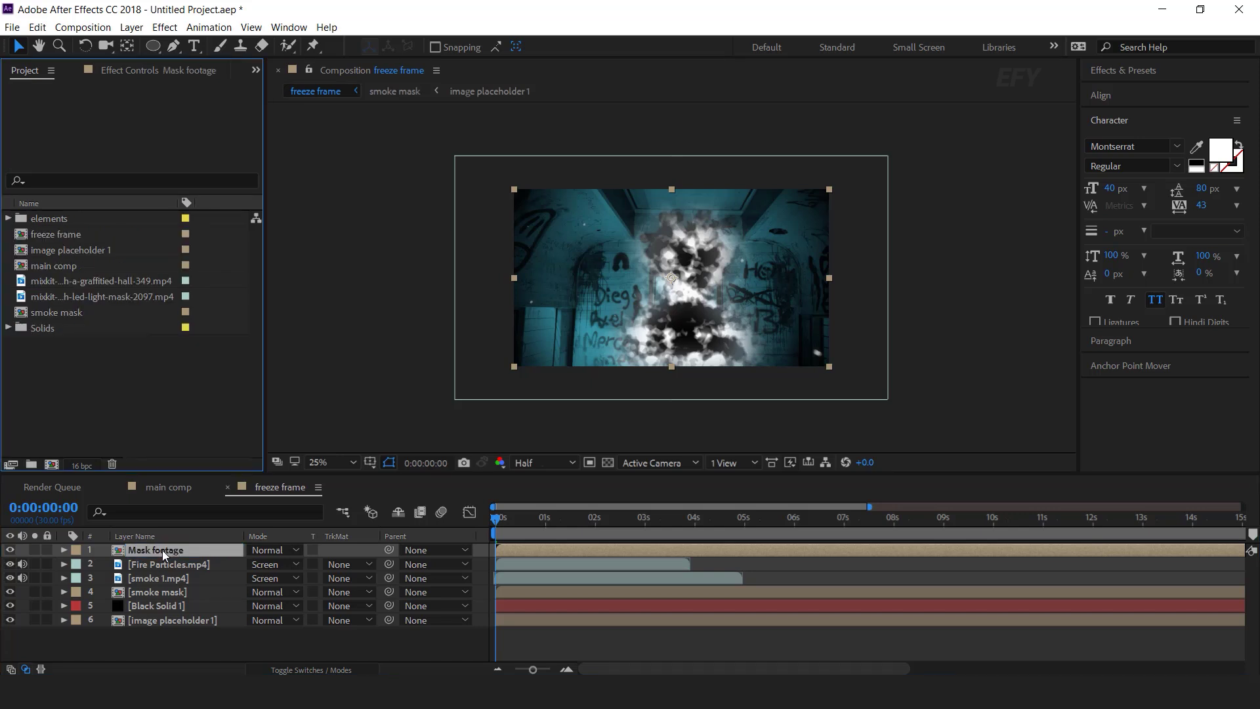
Step: Remove all the effects from the Mask footage layer
left_click(184, 73)
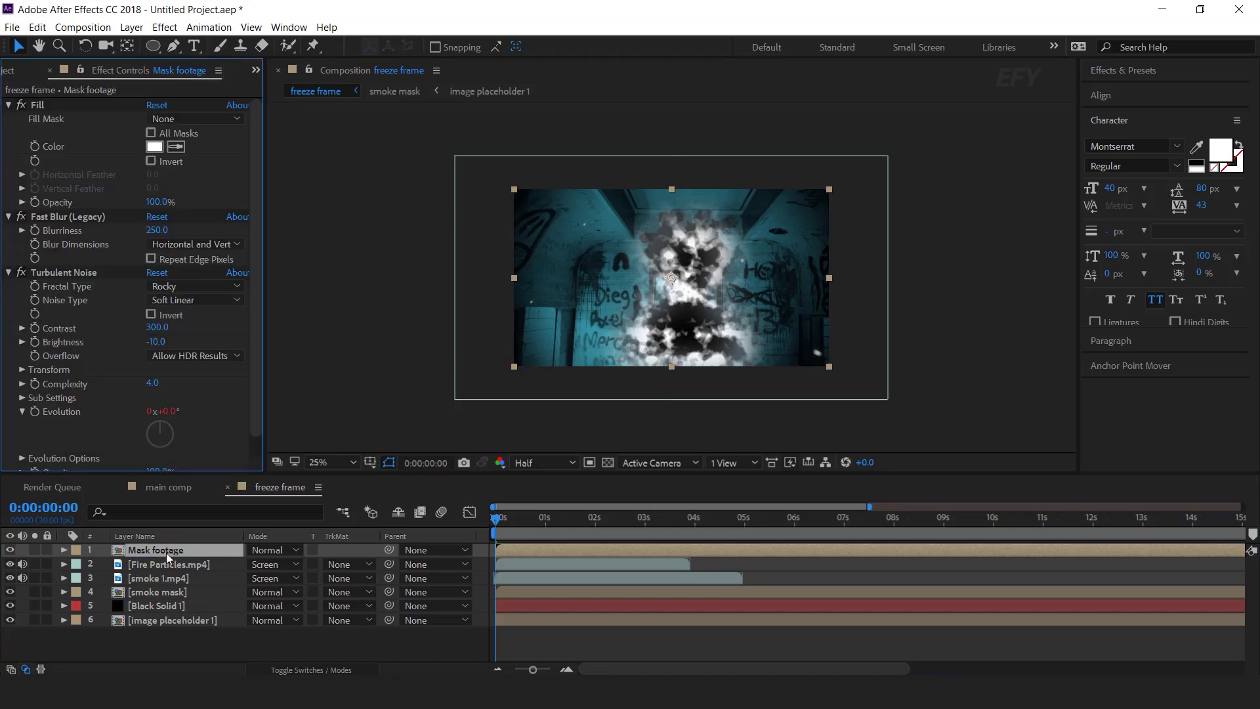
key("ctrl+a")
key("Delete")
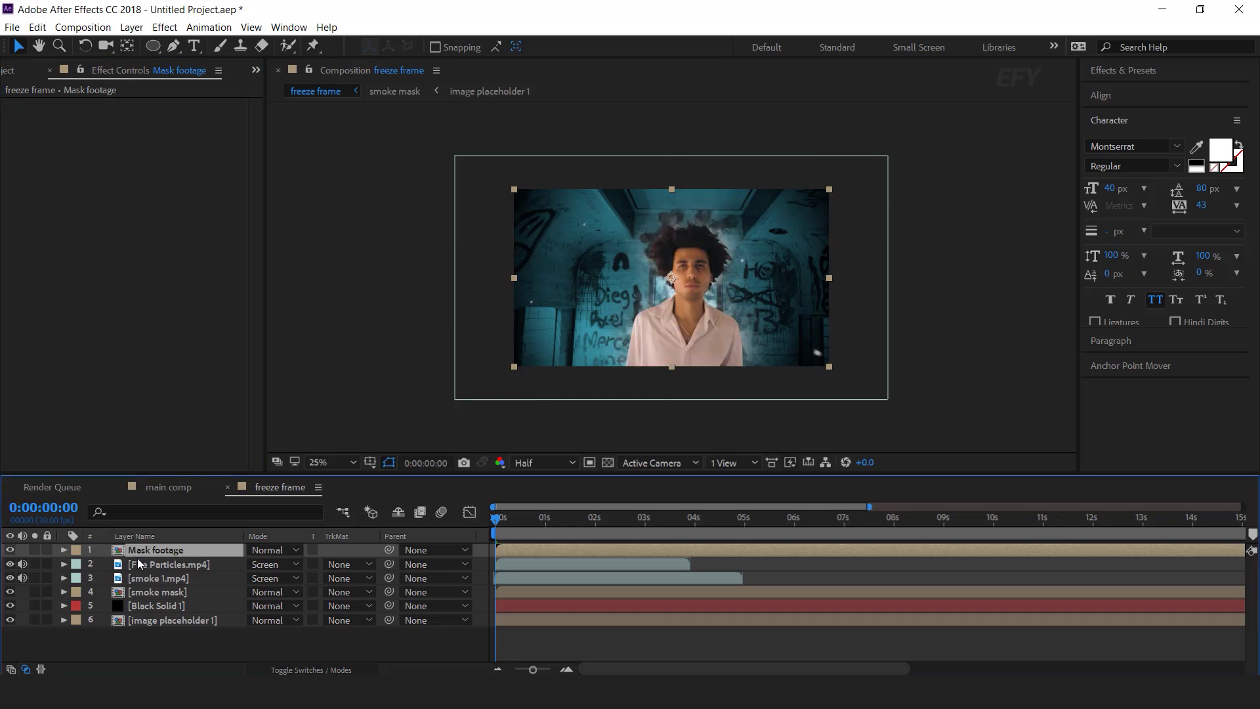
Step: Add a Stroke layer style to the Mask footage layer and set its color to FFFFFF
left_click(131, 27)
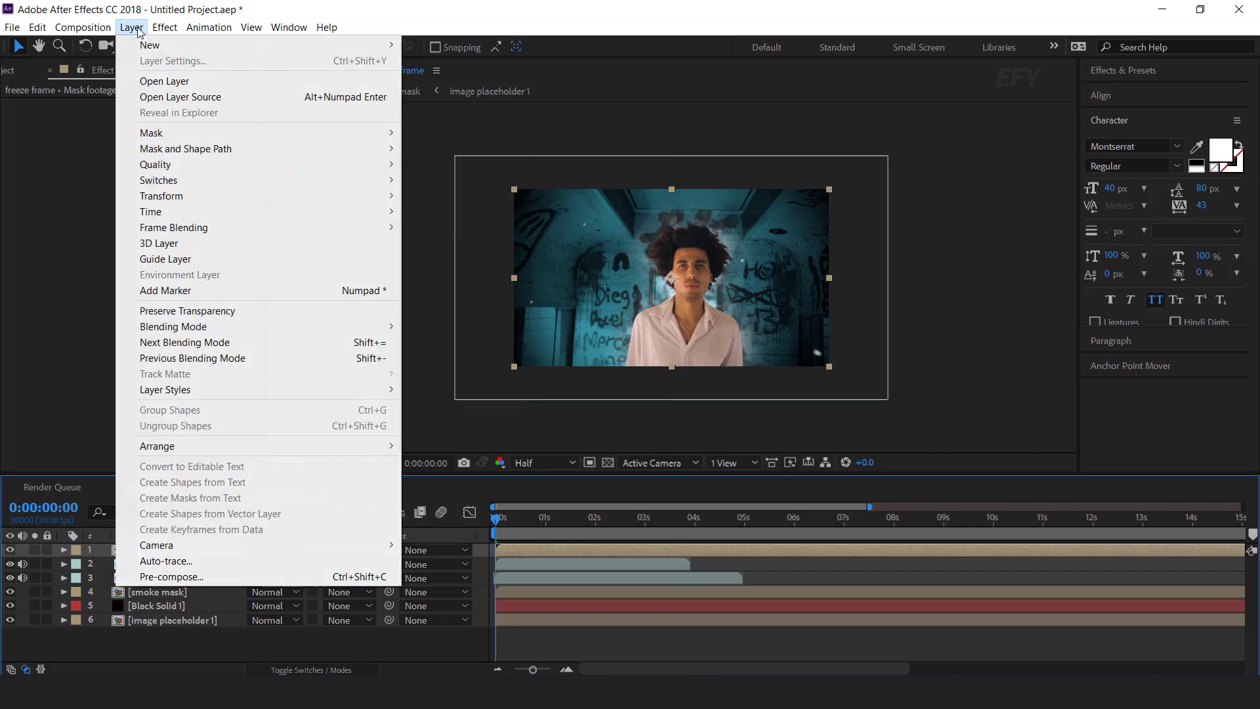
mouse_move(177, 390)
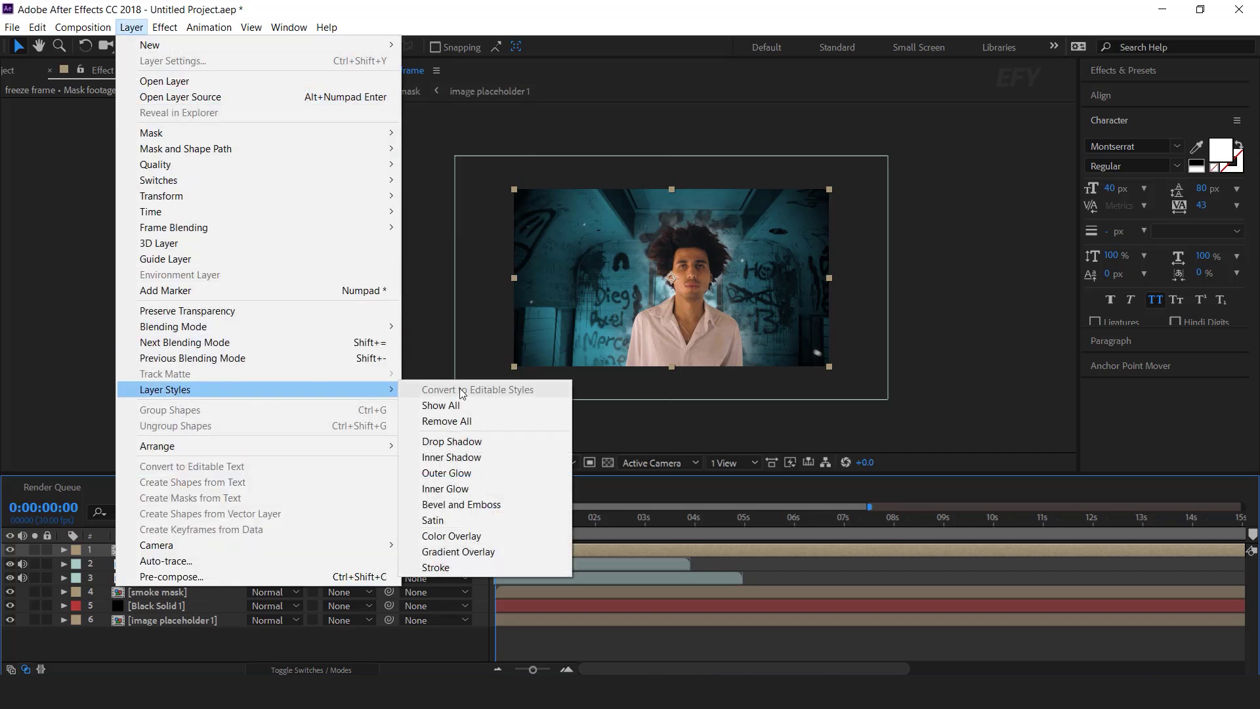
left_click(433, 567)
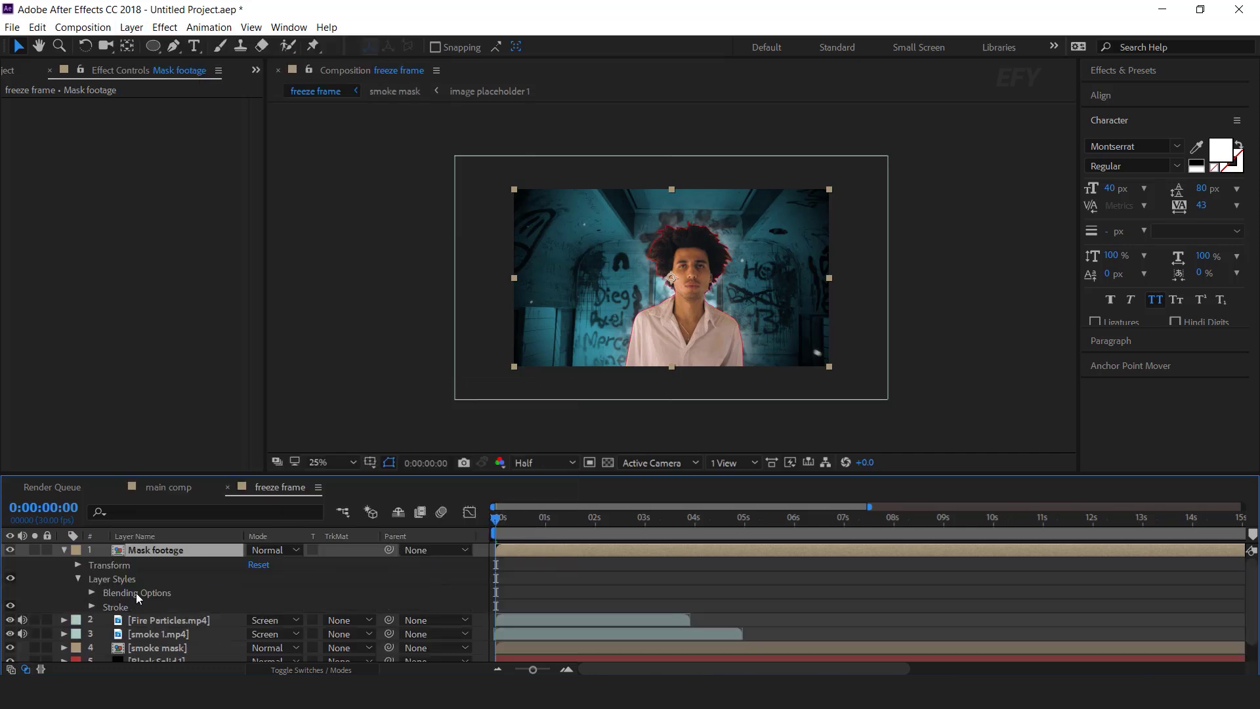
left_click(92, 607)
left_click(256, 612)
type("ffffff")
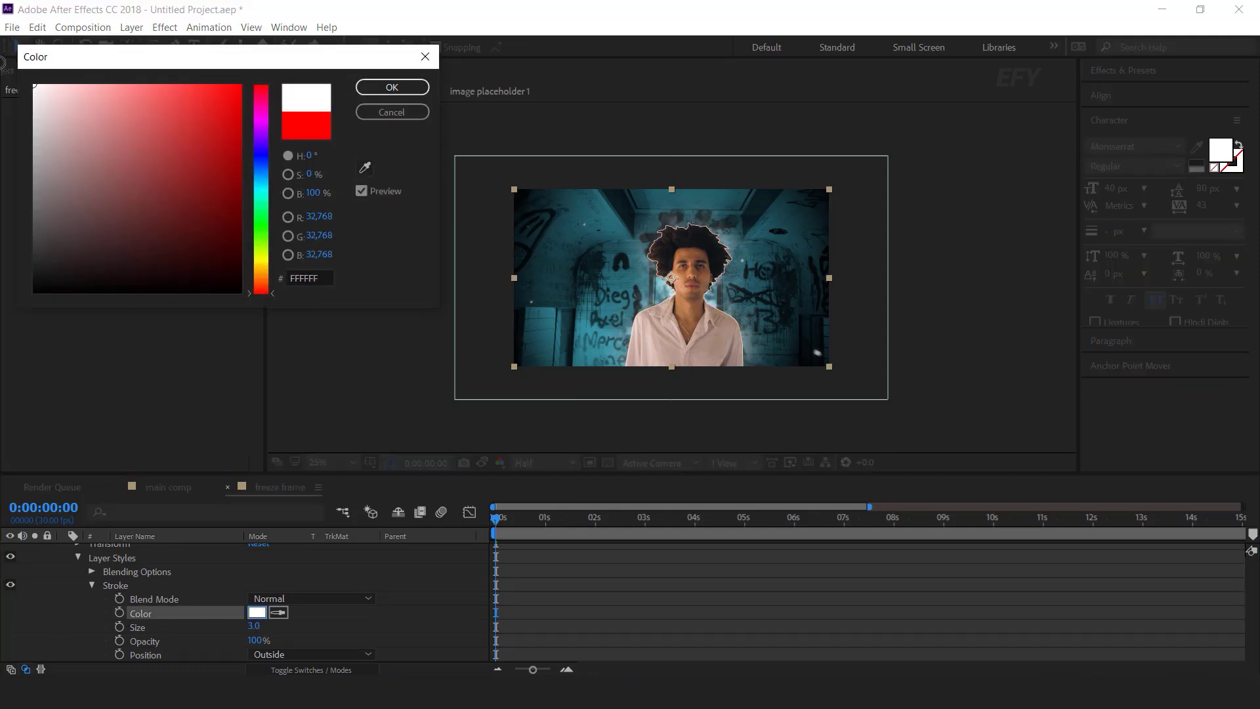
key("Return")
Step: Set the stroke size on the Mask footage layer to 10, check the outline around the subject and collapse the layer's properties
left_click(254, 625)
type("10")
key("Return")
left_click(752, 579)
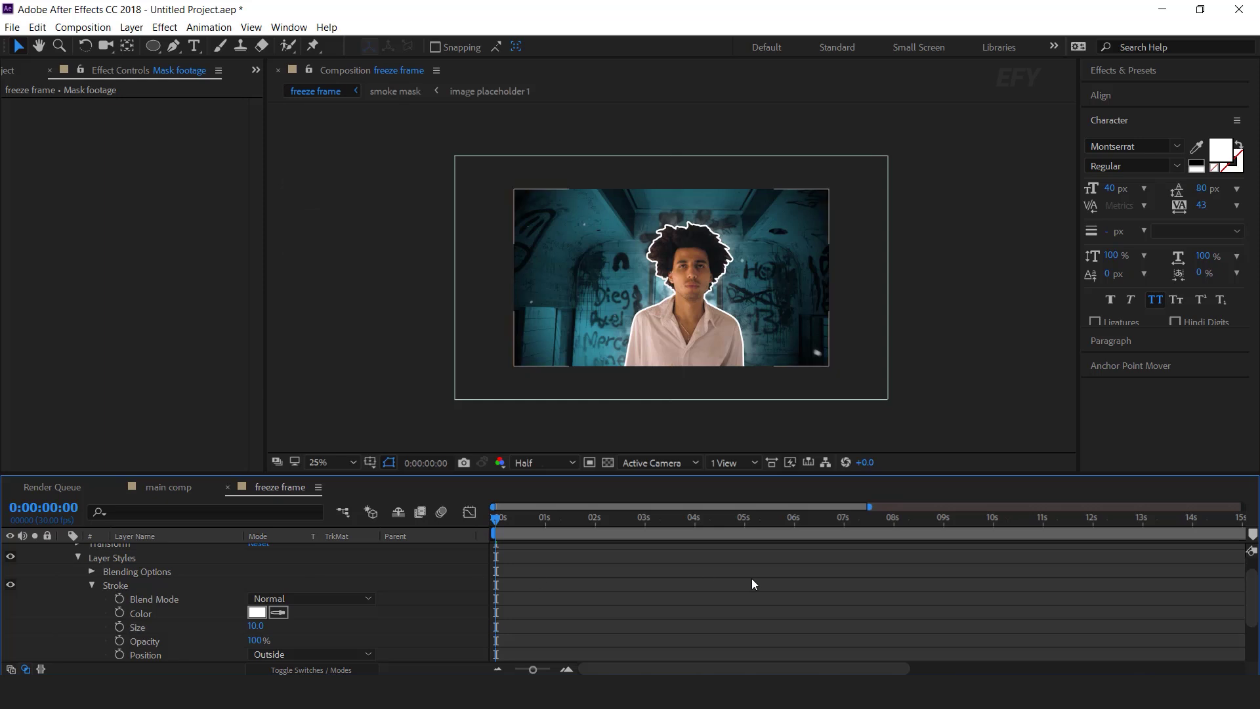
key("period")
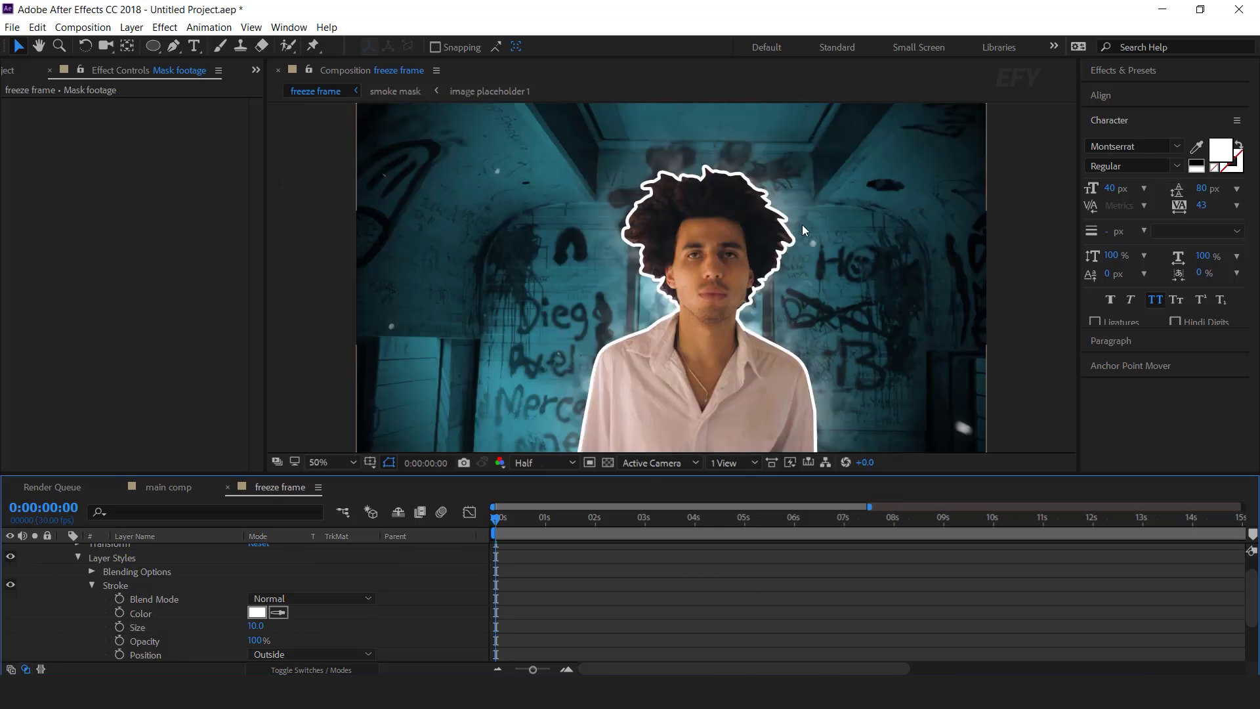
scroll(72, 570, "up", 1)
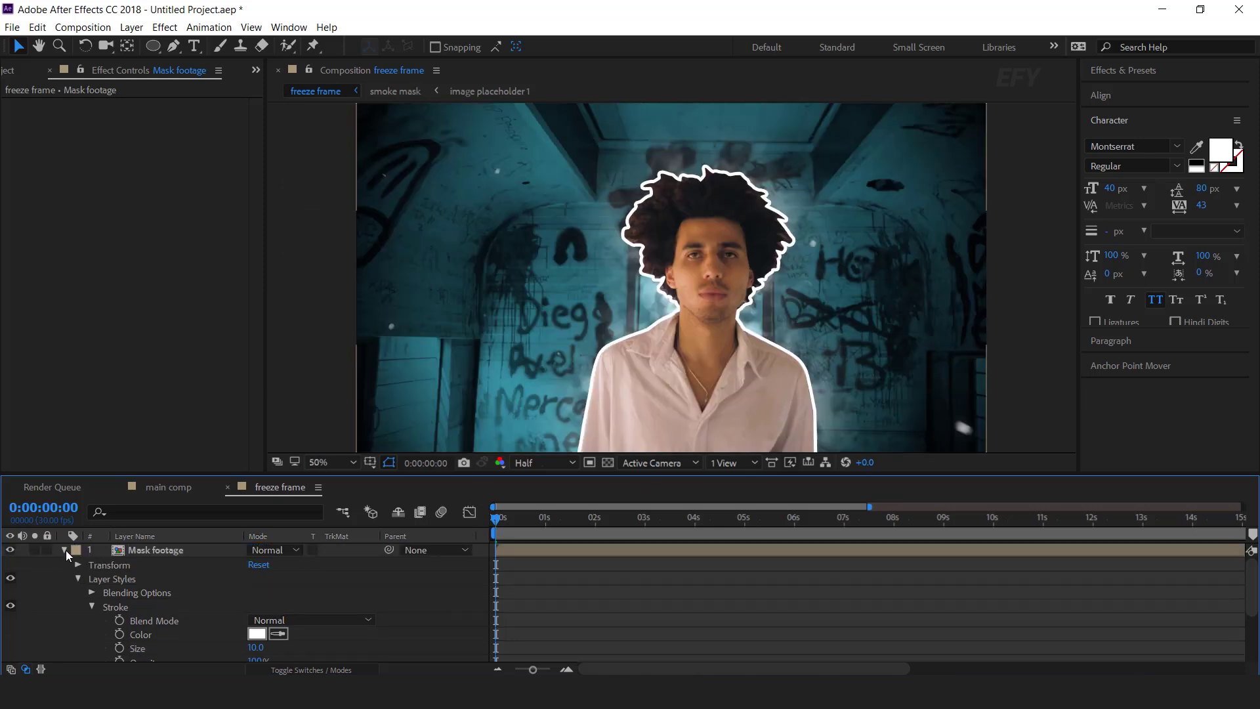
left_click(64, 550)
Step: Apply the Tint effect to the Mask footage layer
left_click(179, 547)
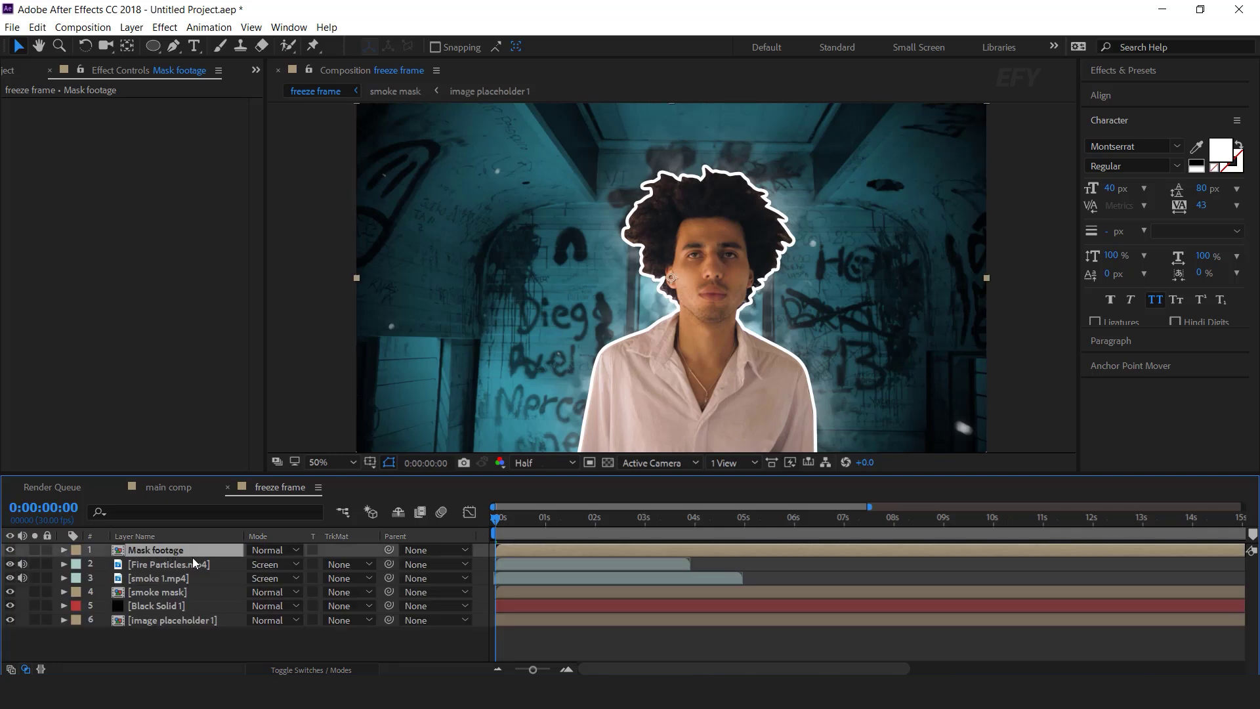
key("ctrl+space")
type("tint")
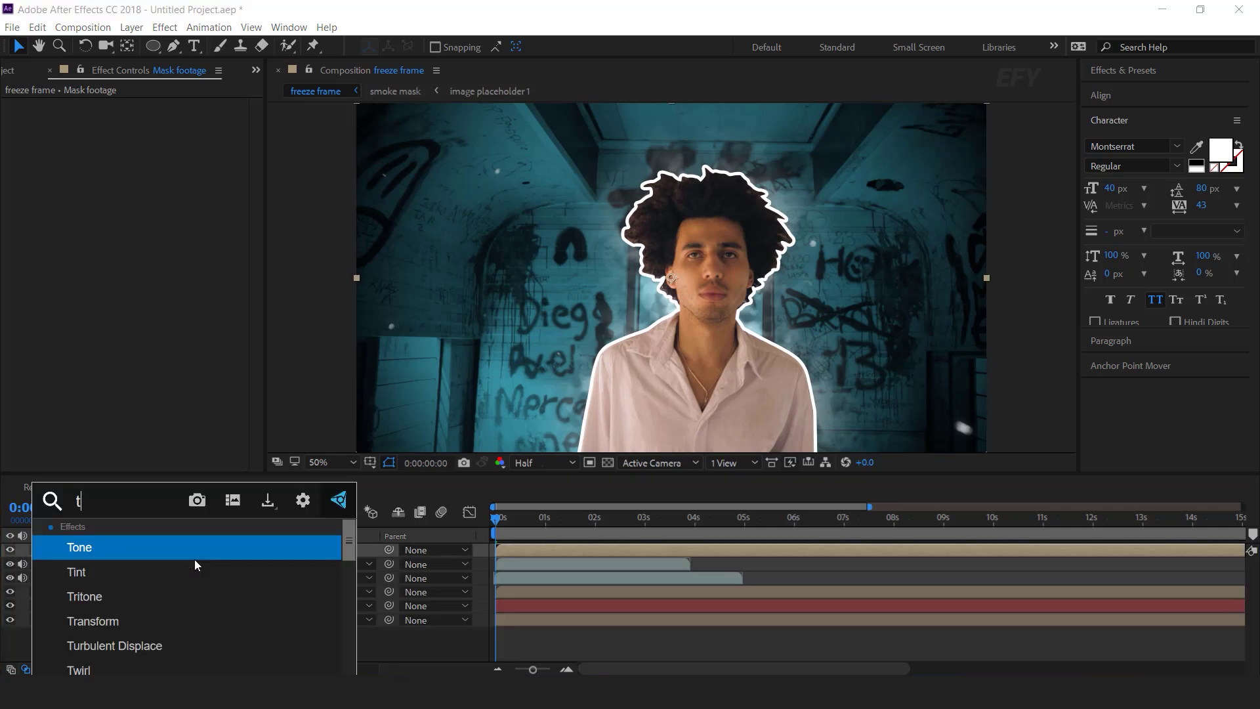
key("Return")
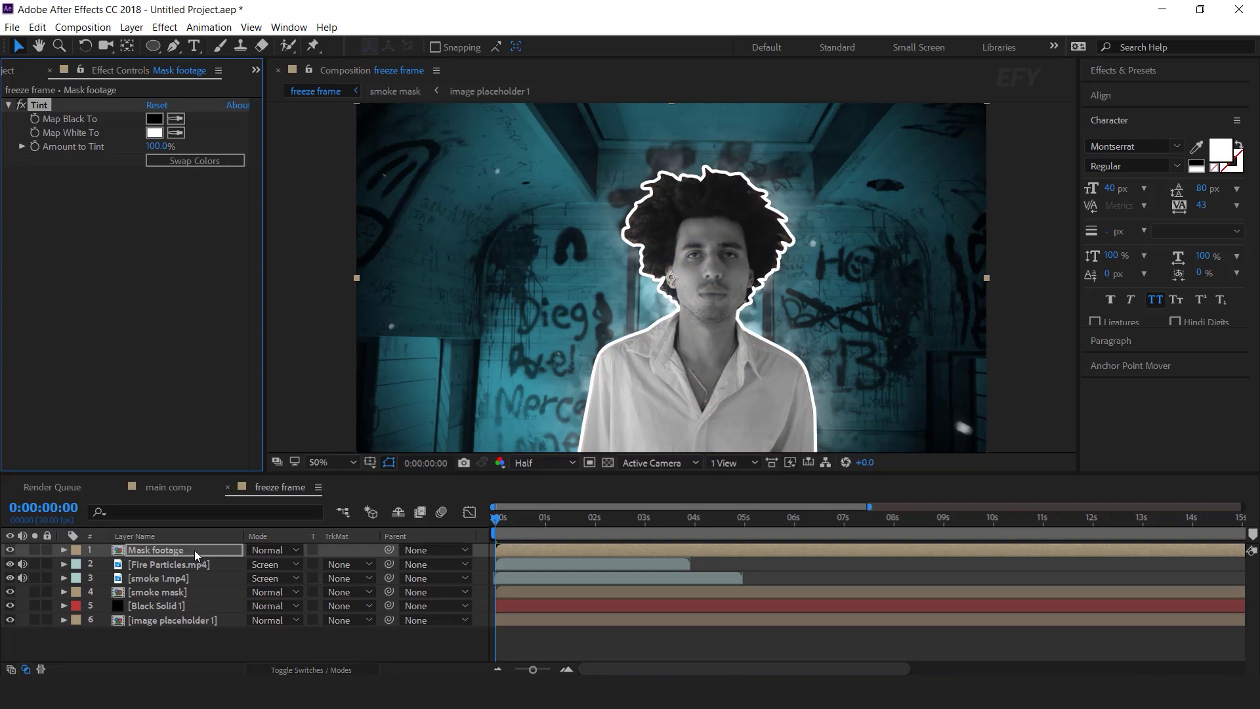
Step: Apply the Unsharp Mask effect to the Mask footage layer and set its radius to 20
left_click(194, 550)
key("ctrl+space")
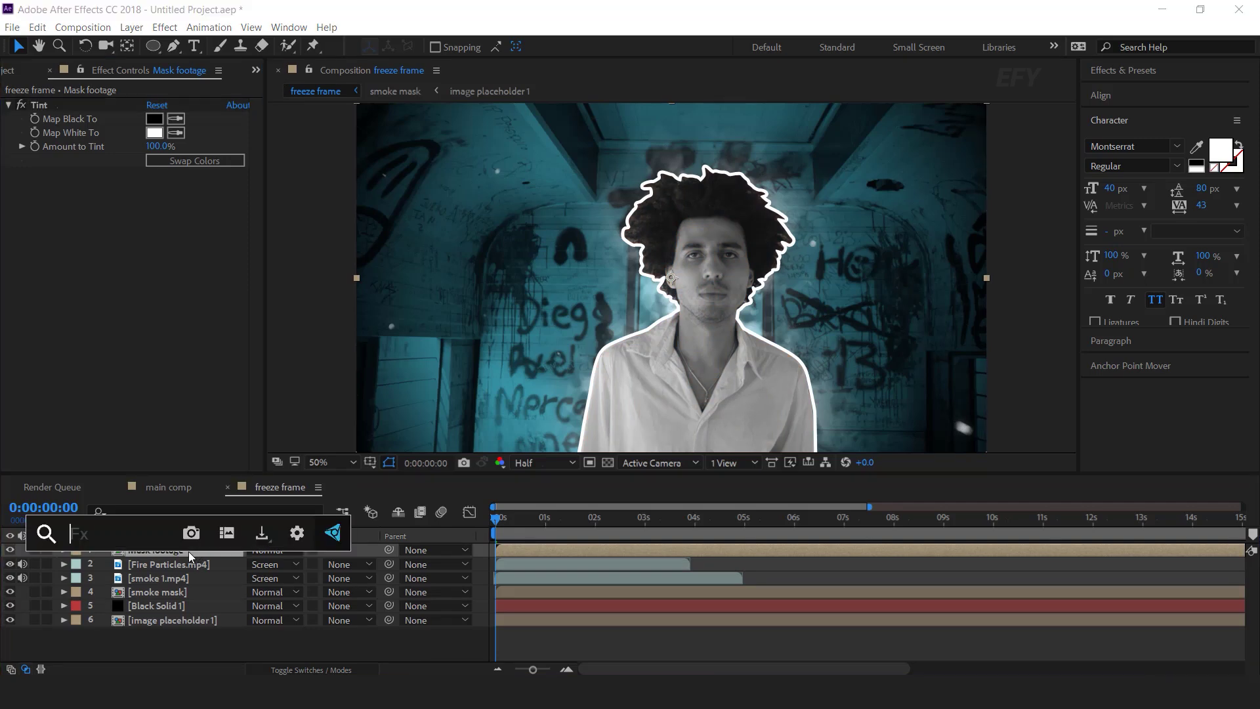
type("uns")
key("Return")
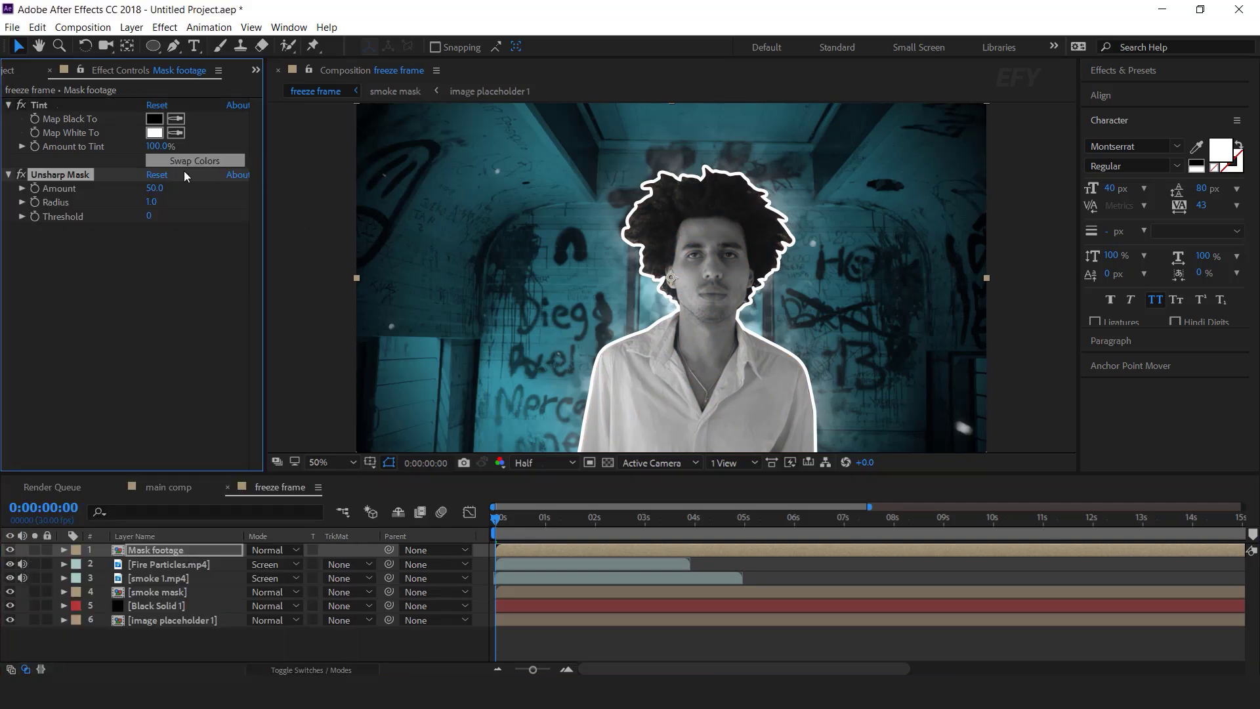
left_click(151, 202)
type("20")
key("Return")
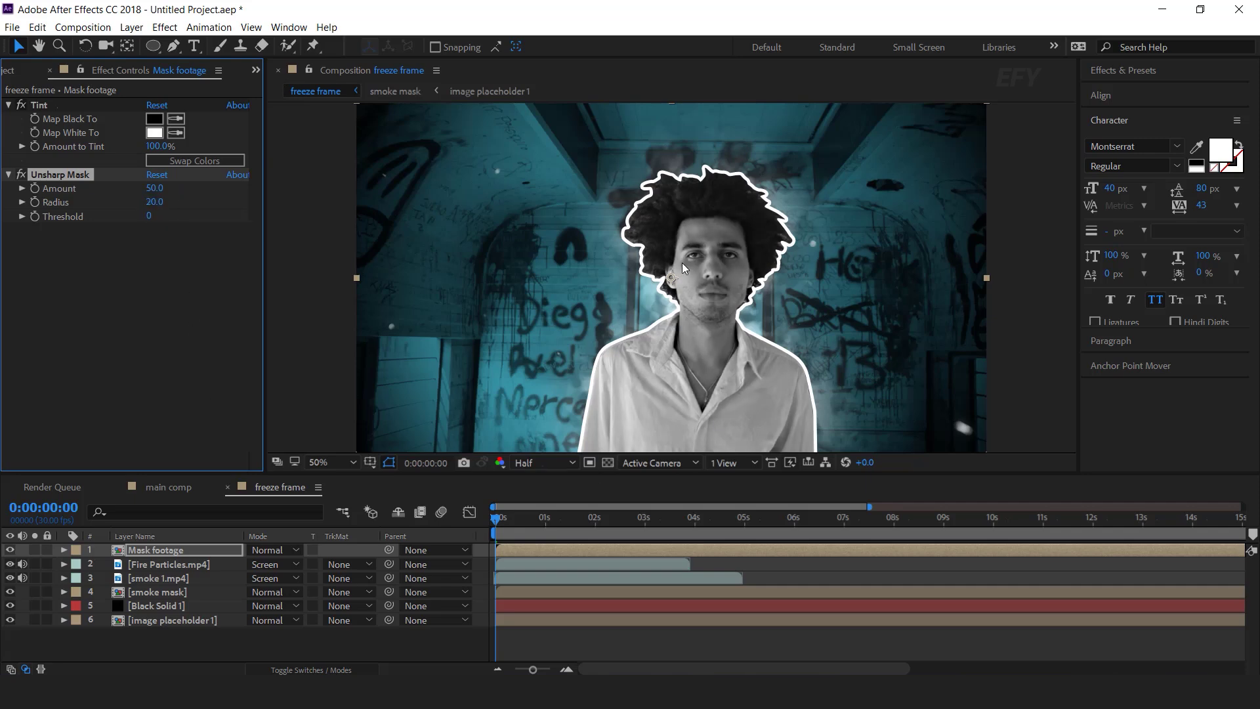
Step: Place Dust grunge overlay.mp4 from the elements folder above all layers, set its blending mode to Screen and enlarge it beyond the frame
left_click(18, 72)
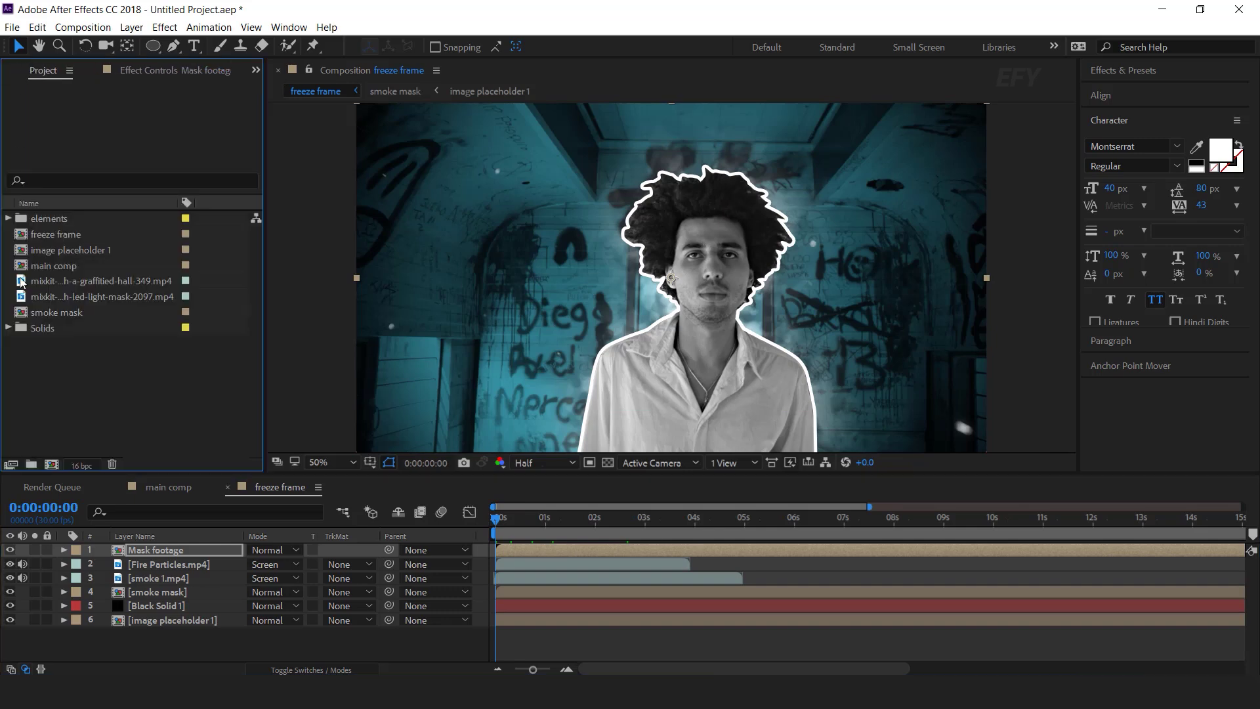
left_click(8, 219)
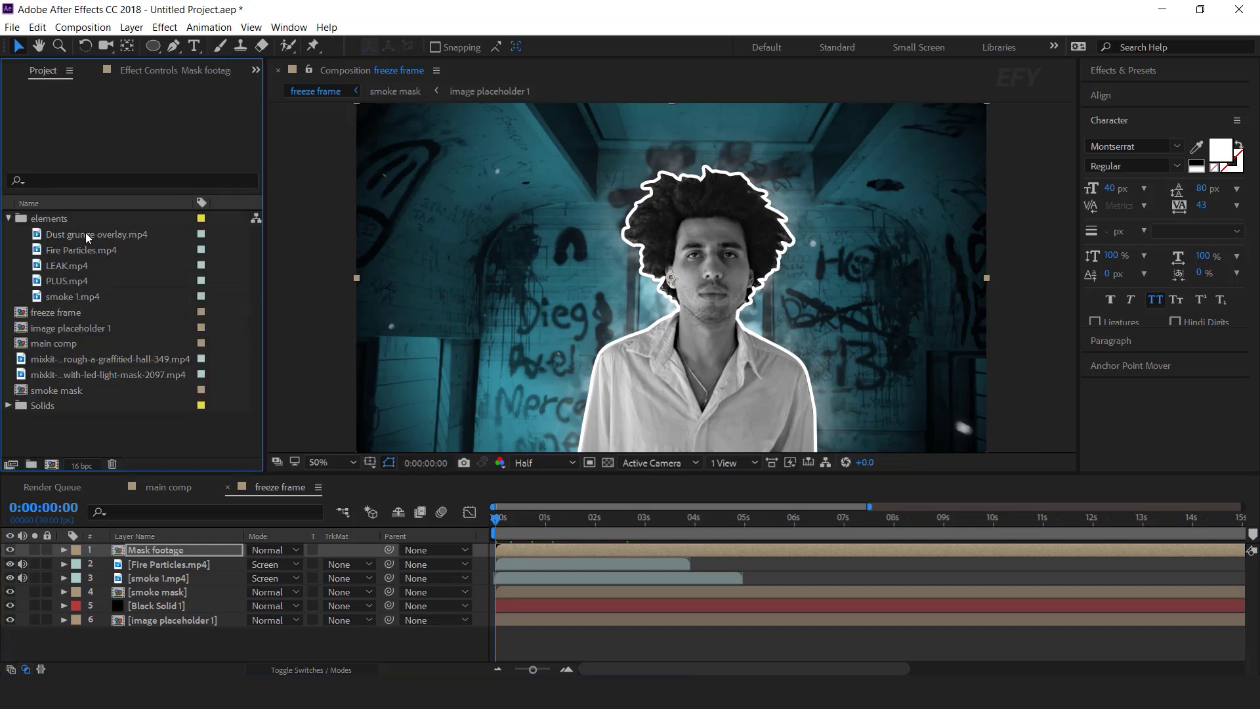
left_click_drag(88, 237, 210, 549)
left_click(277, 551)
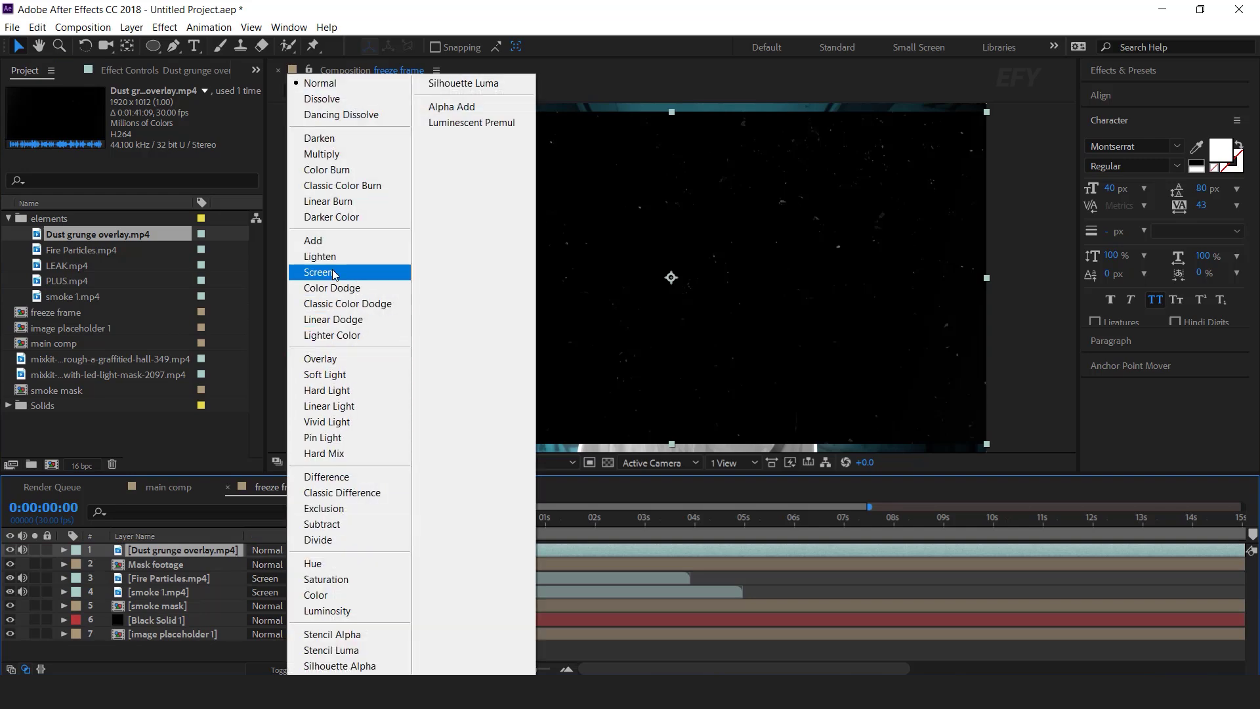
left_click(334, 273)
left_click_drag(987, 281, 1042, 294)
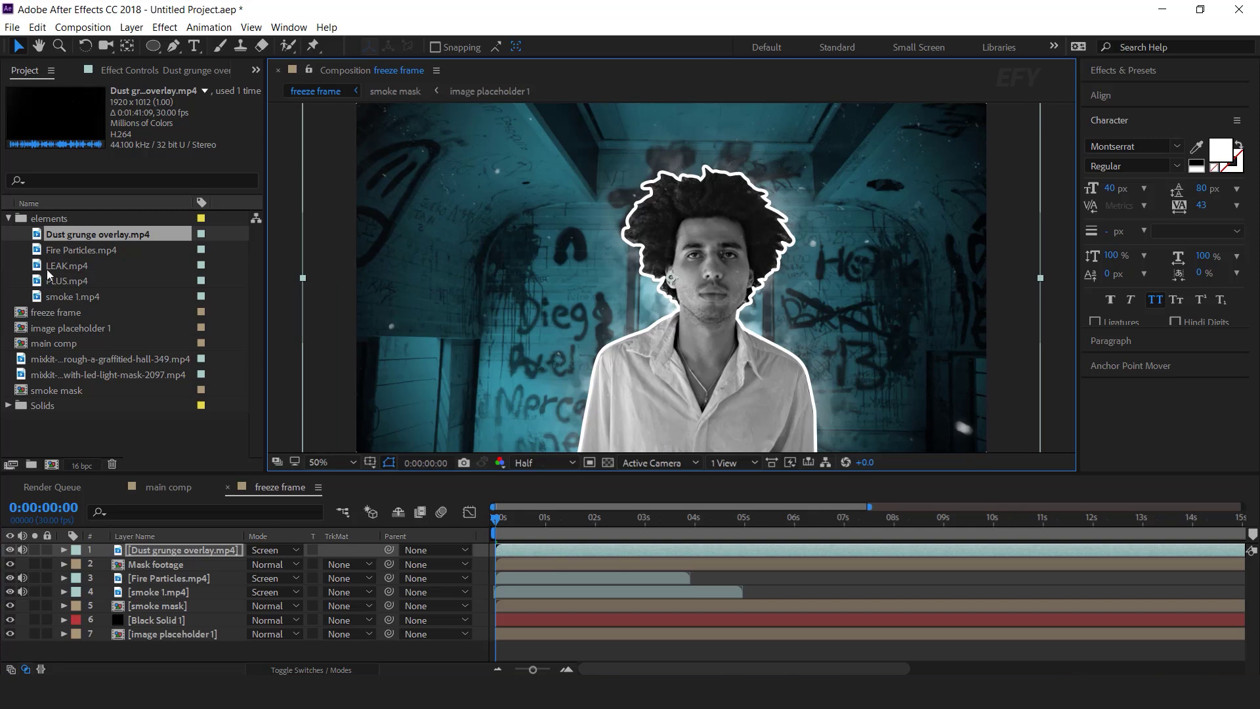
Step: Place PLUS.mp4 at the top of the layer stack in Screen mode, enlarge it past the frame edges and preview the composition
left_click_drag(86, 287, 225, 561)
left_click(274, 550)
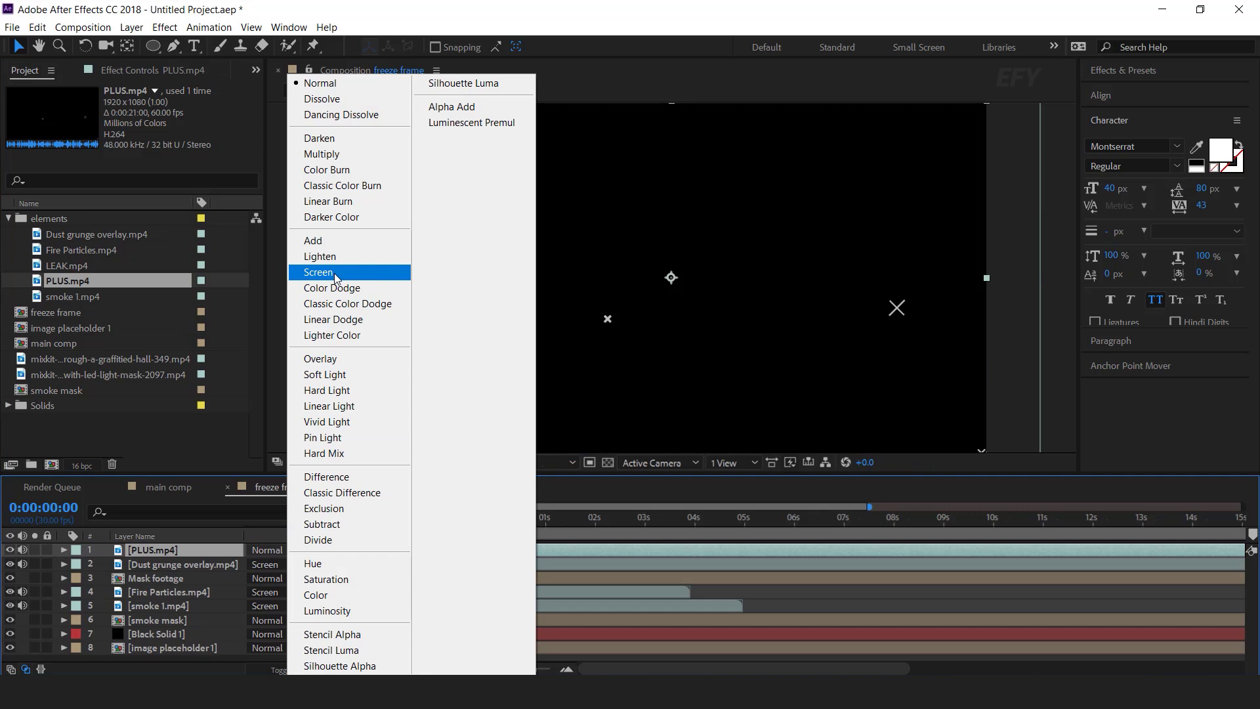
left_click(336, 277)
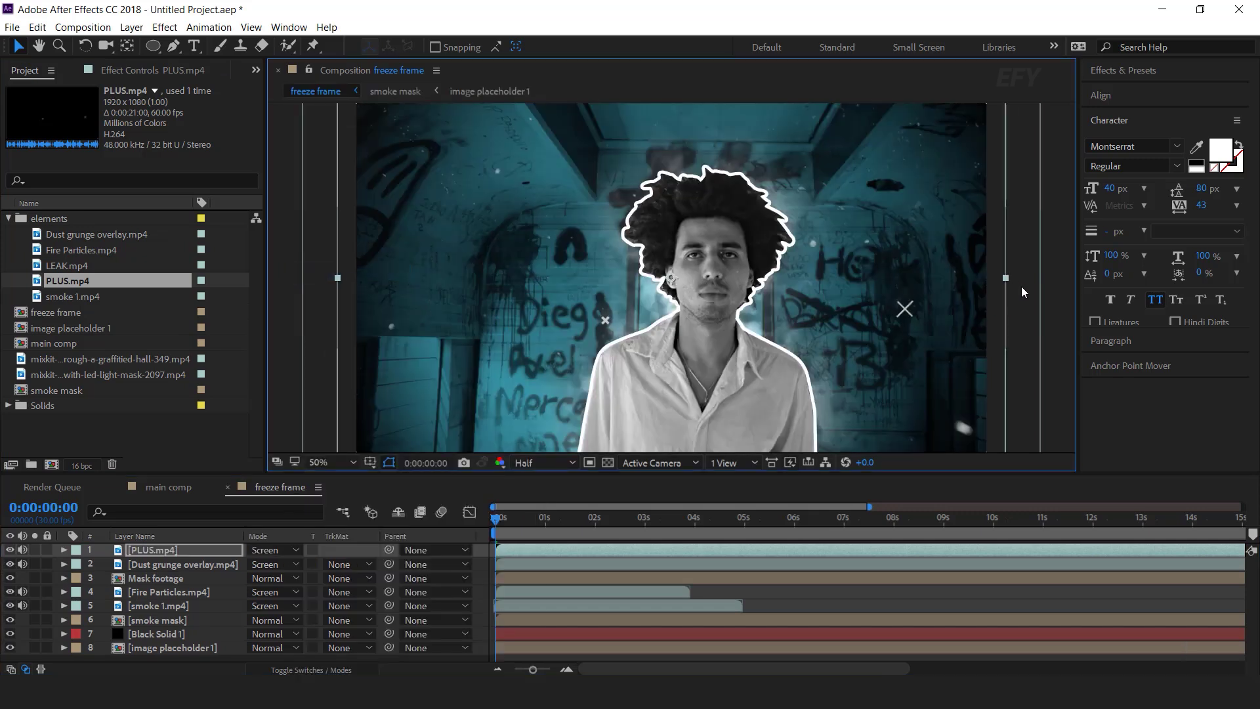
key("space")
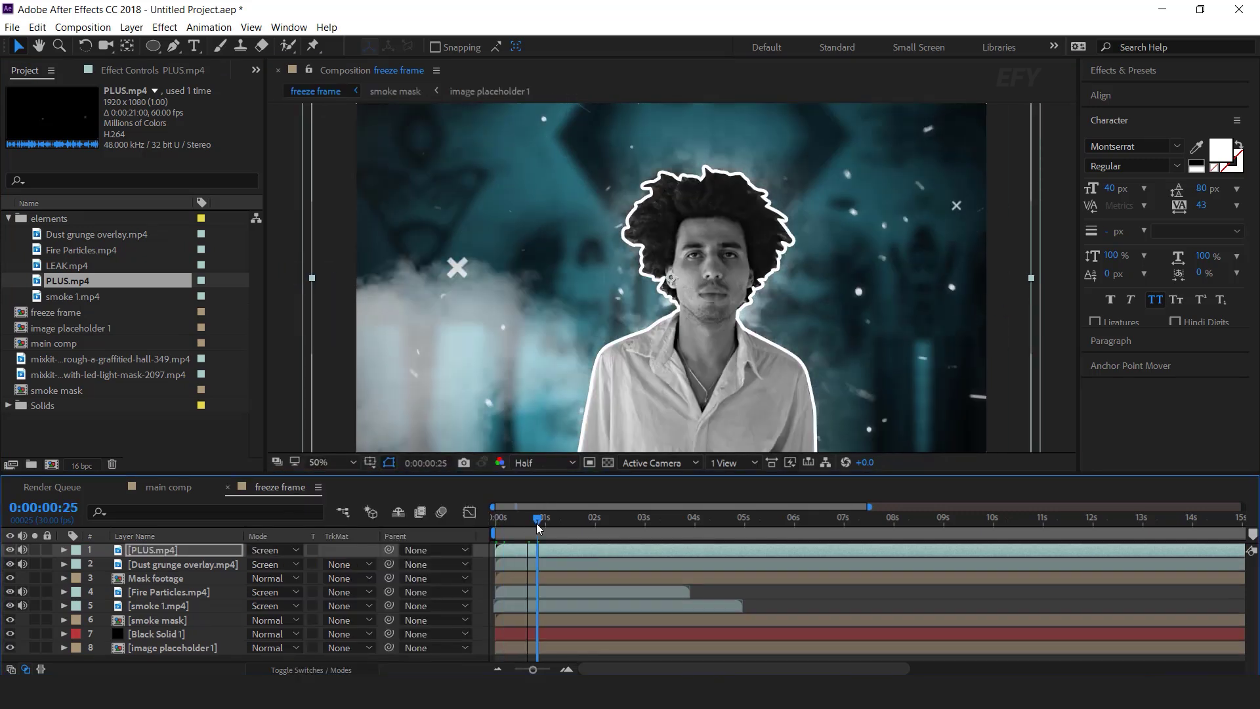
key("space")
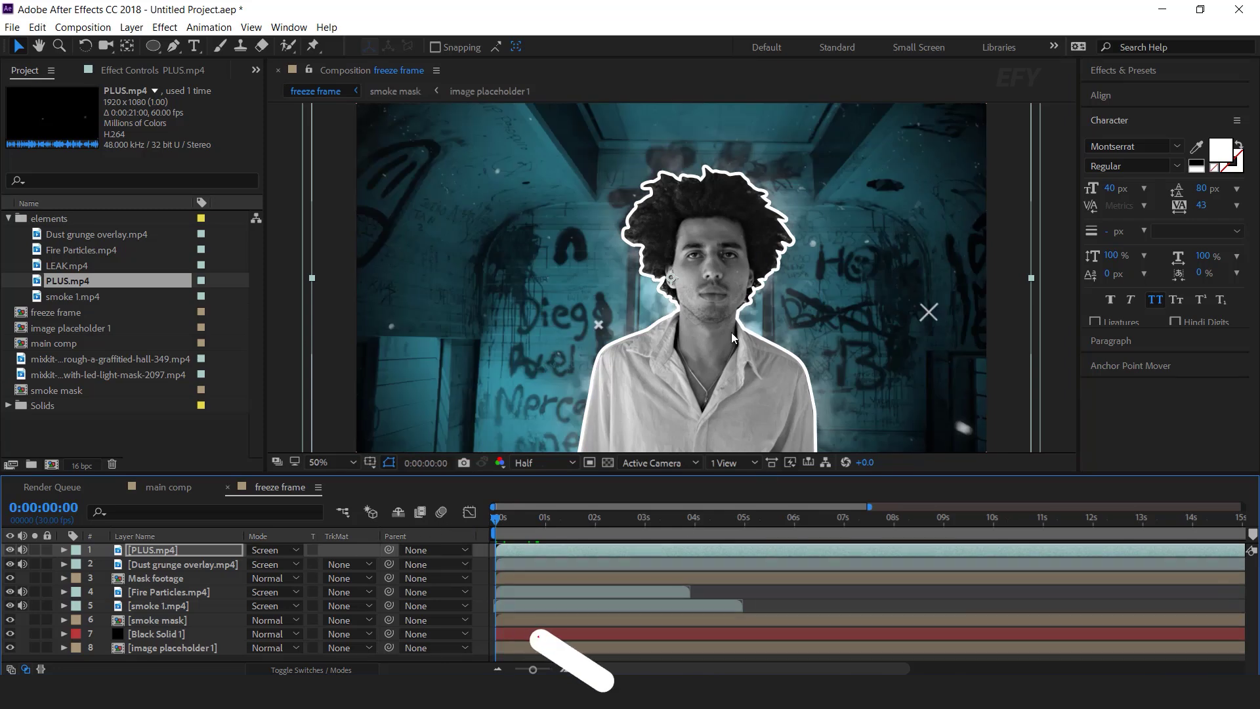
Step: Create a null object above the Mask footage layer and parent Mask footage to it
left_click(711, 306)
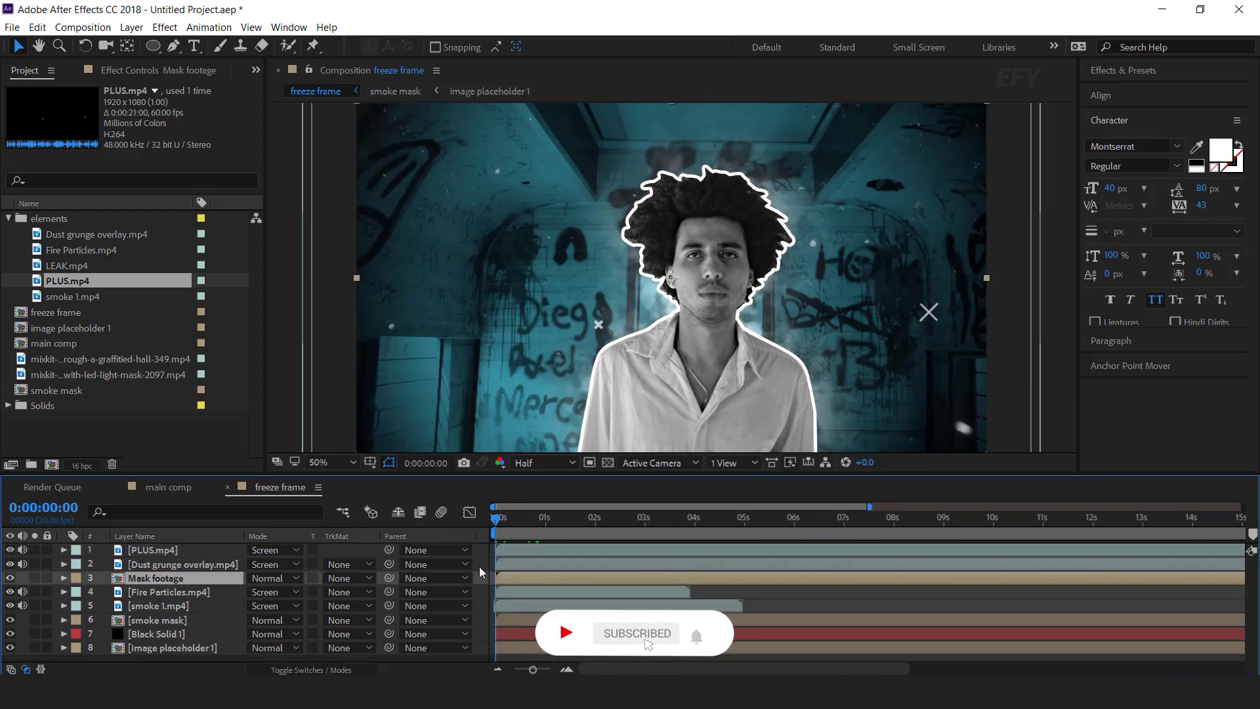
right_click(479, 400)
mouse_move(519, 409)
left_click(752, 490)
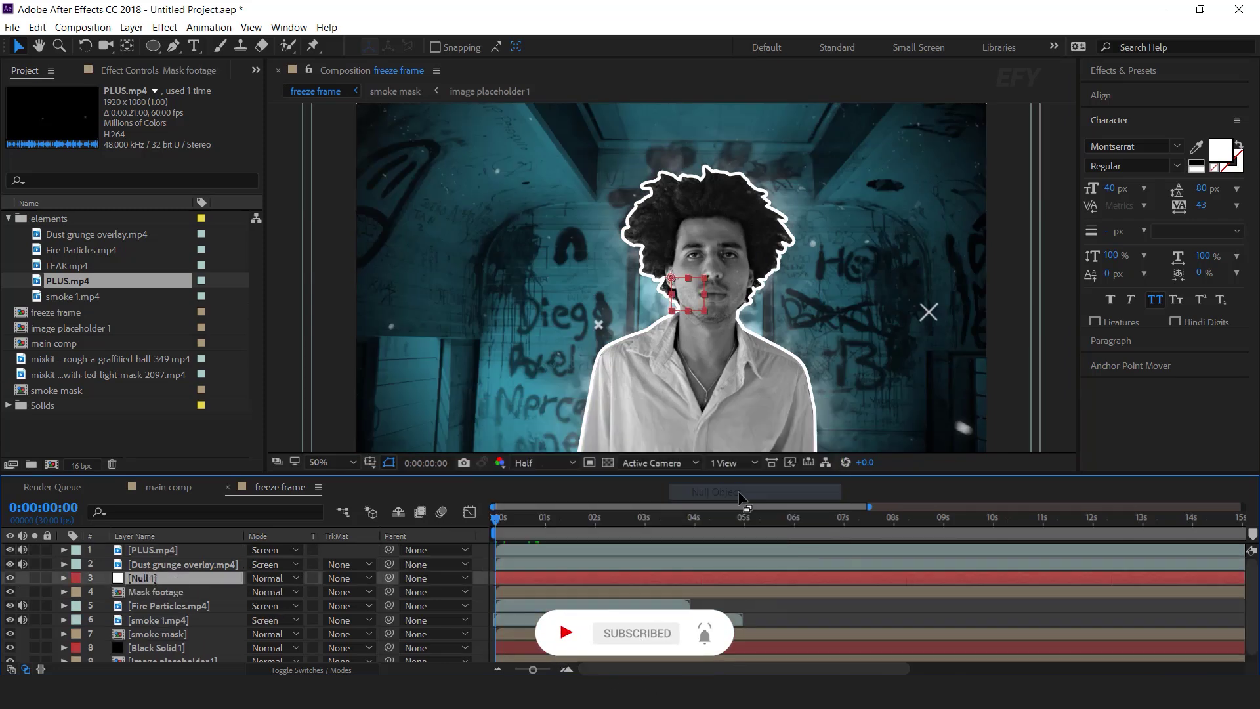
left_click(153, 593)
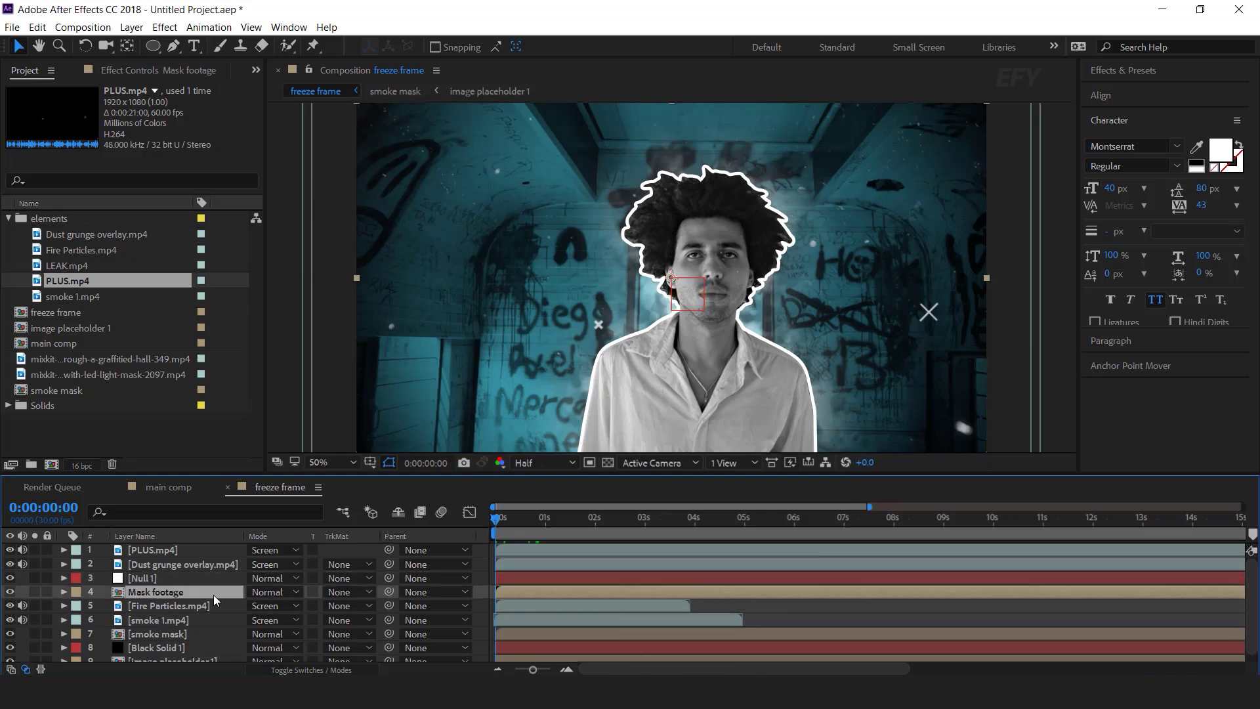
left_click_drag(389, 593, 148, 576)
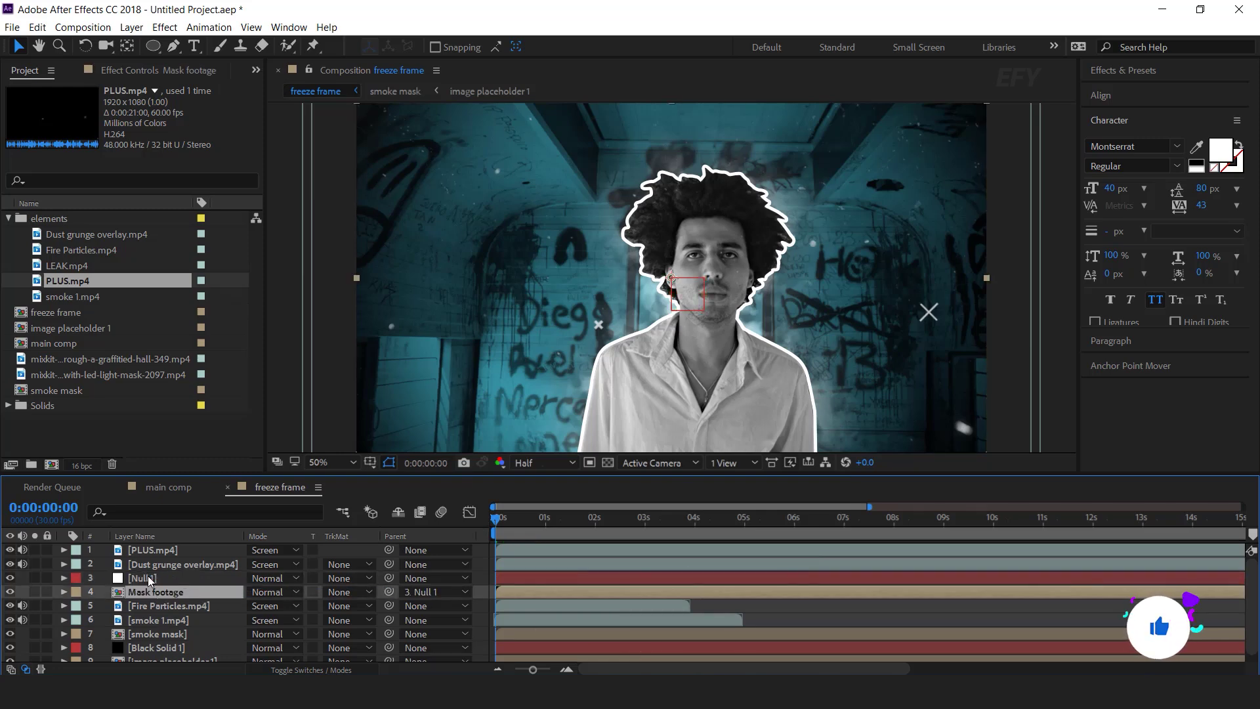
Step: Keyframe the null's Scale at 0:00:00:00 and set it to 110% at 0:00:00:20
left_click(152, 576)
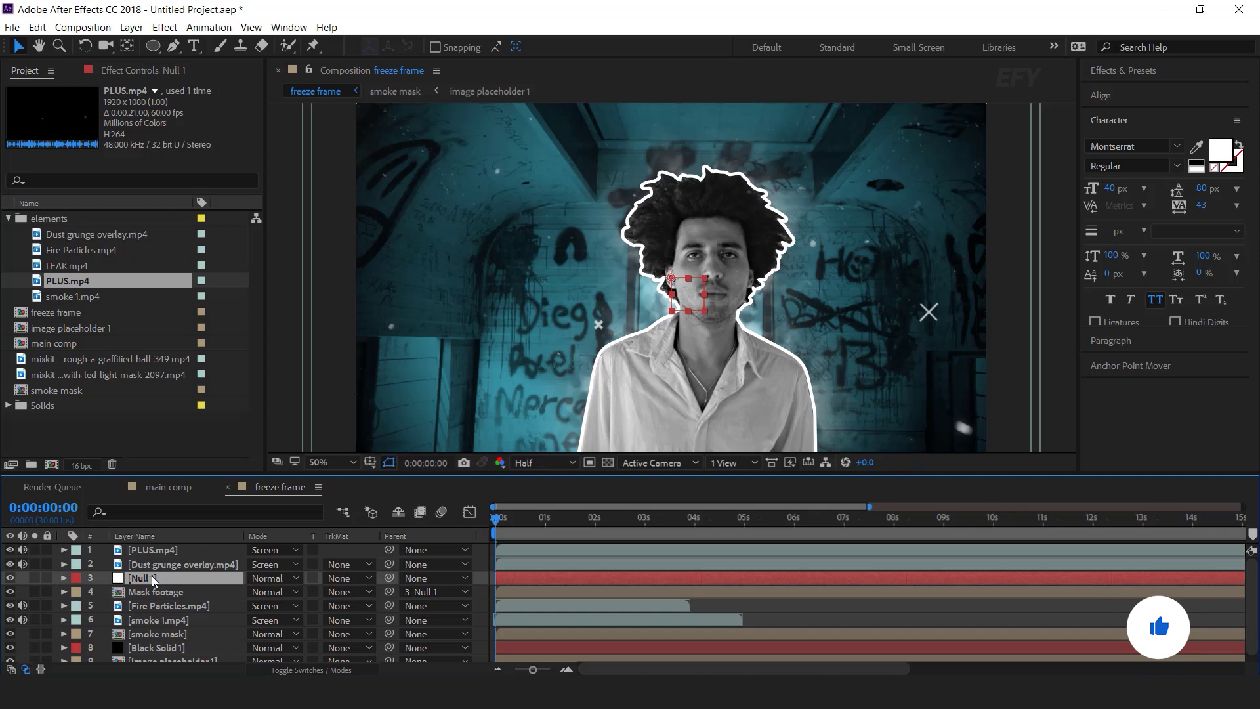
key("s")
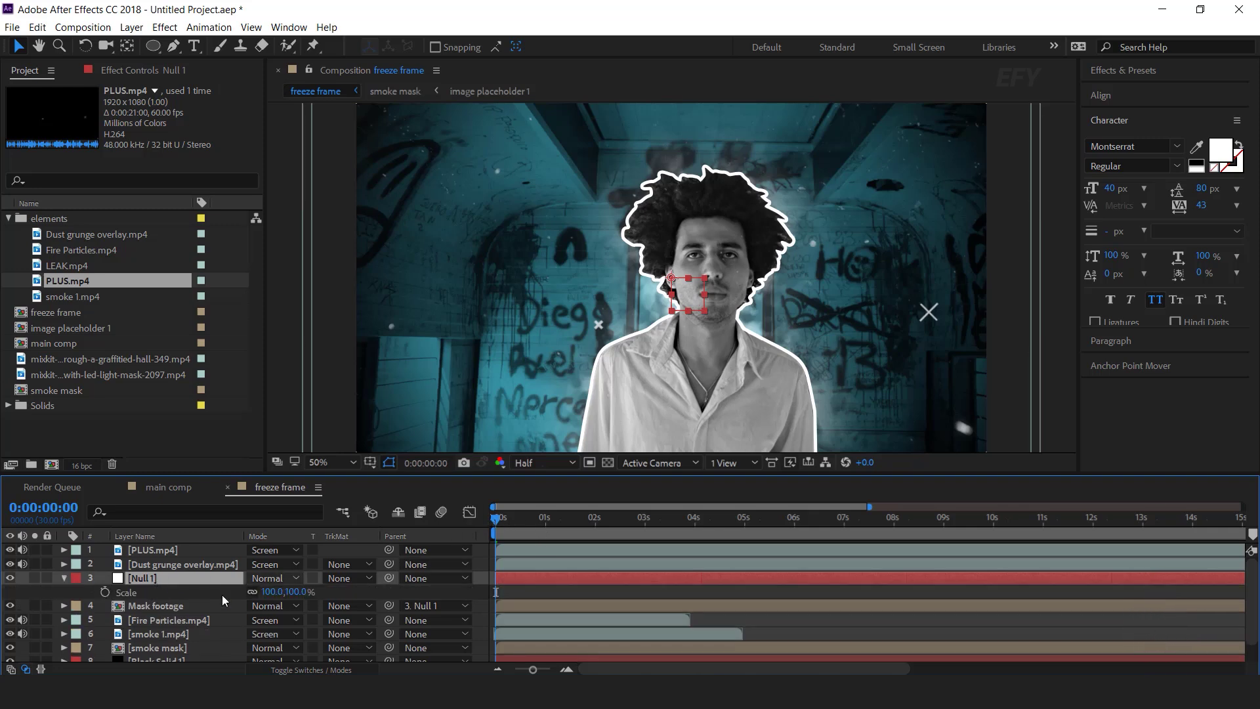
left_click(105, 592)
key("equal")
left_click_drag(501, 522, 631, 522)
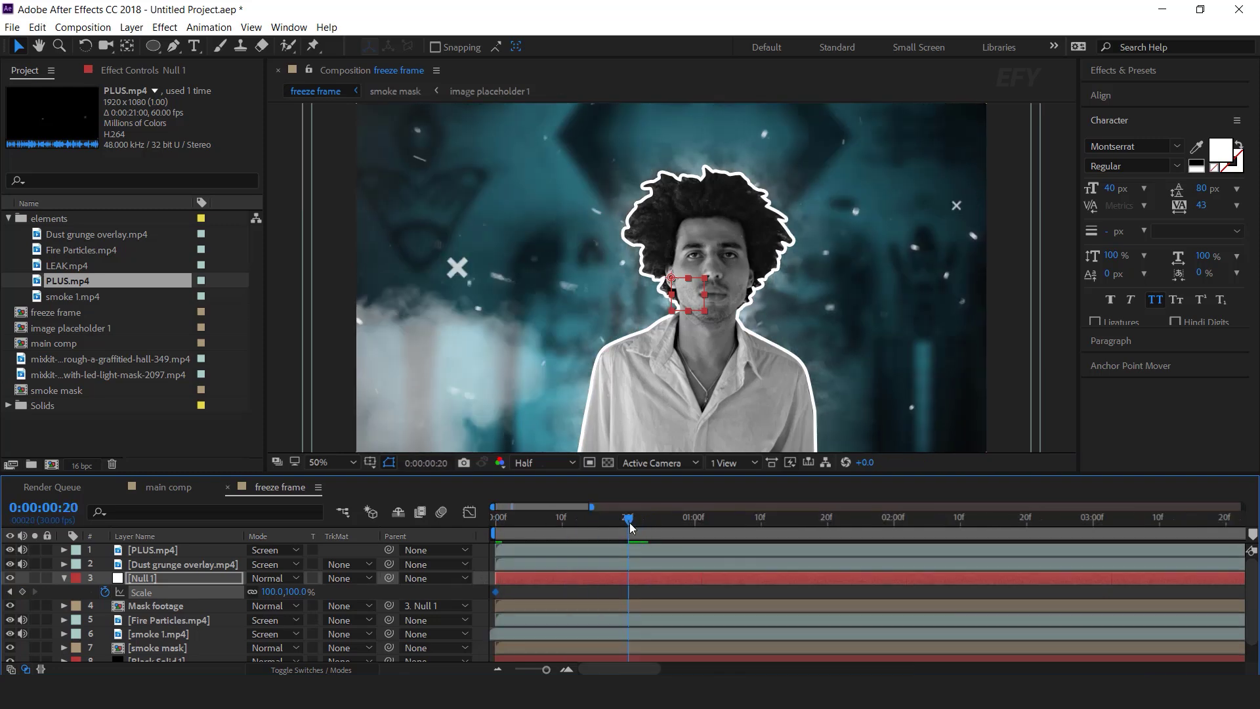
left_click(301, 591)
type("110")
key("Return")
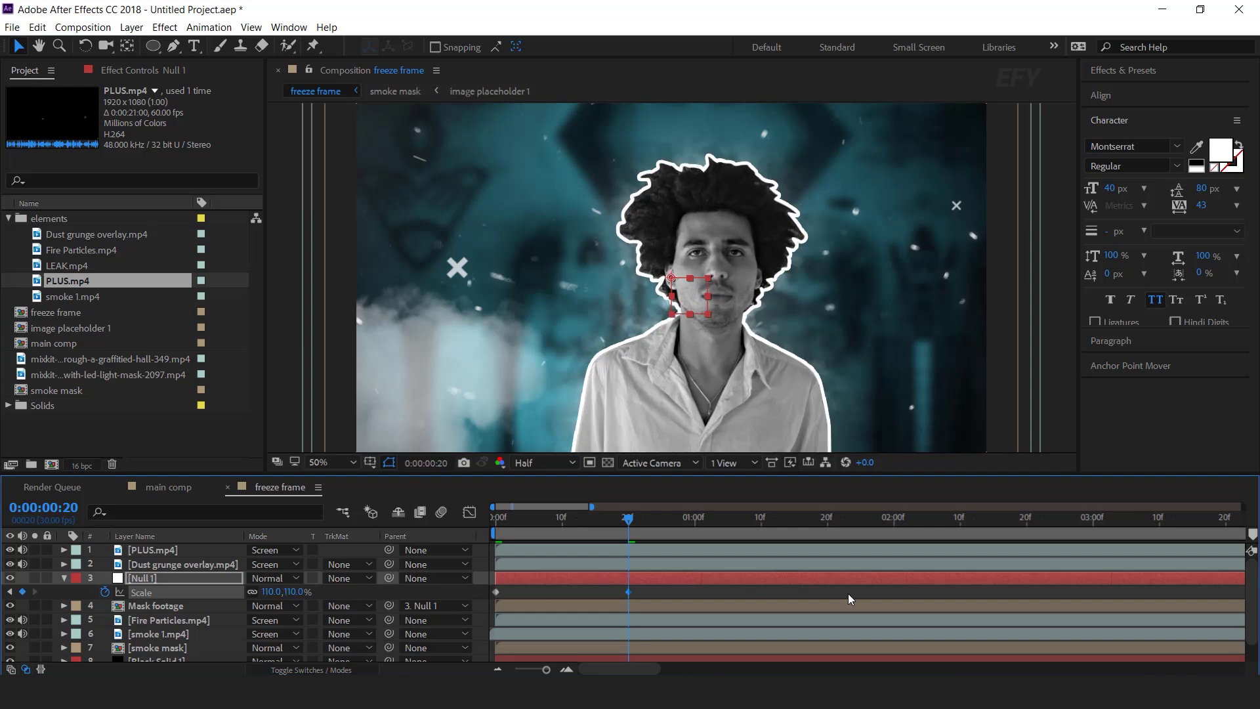
key("minus")
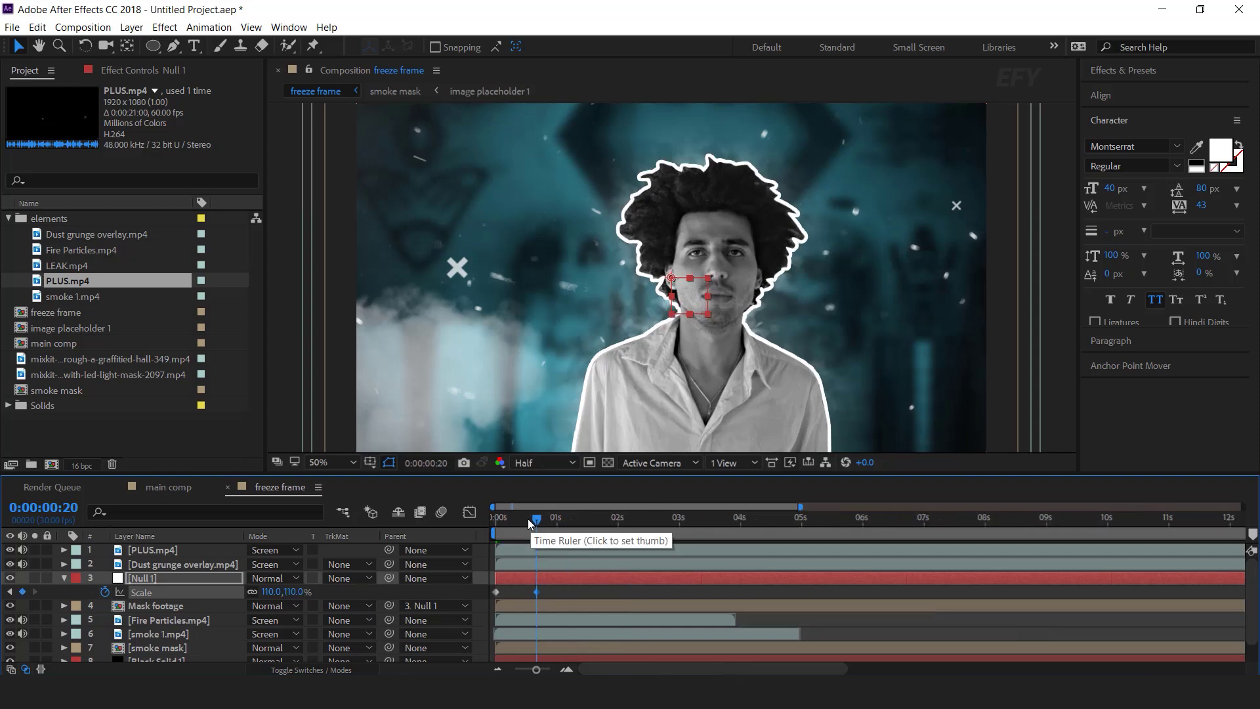
Step: Keyframe the null's Scale at 120% at 0:00:04:00
left_click_drag(534, 520, 741, 525)
left_click(296, 591)
type("1")
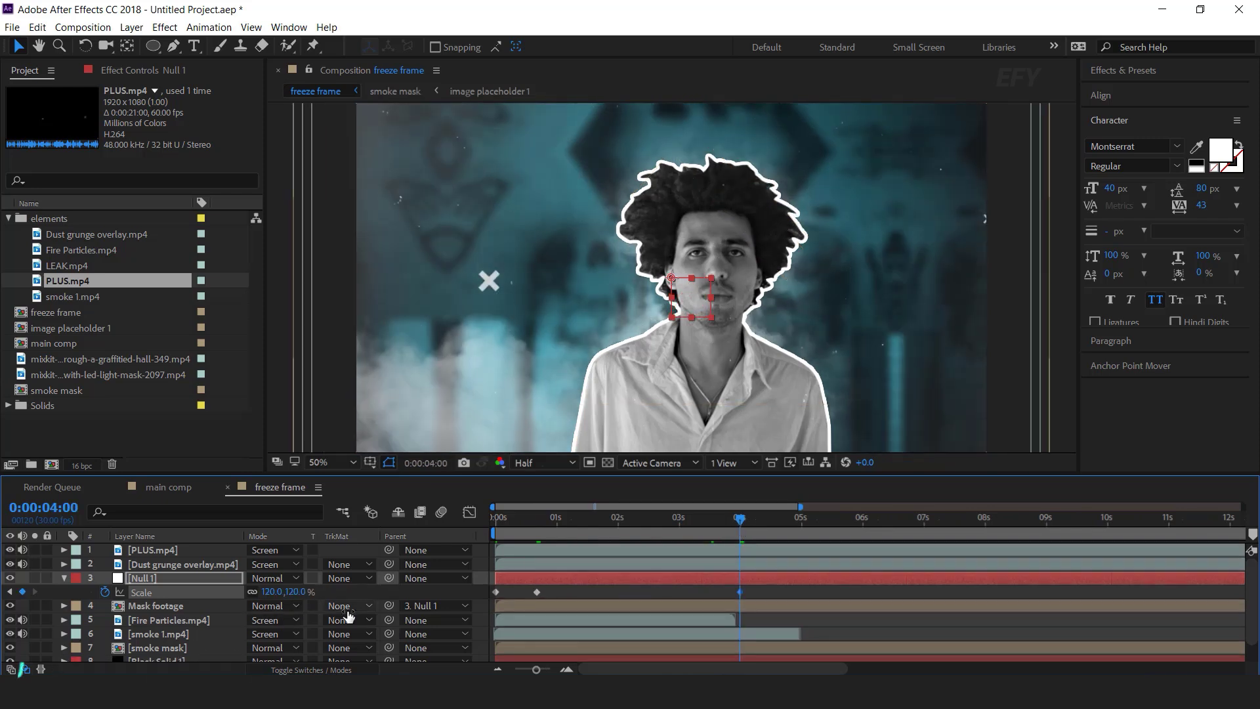
key("Return")
Step: Apply Easy Ease to the null's three Scale keyframes, adjust the 0:00:00:20 keyframe's influence in the speed graph and preview the motion
left_click_drag(751, 592, 493, 601)
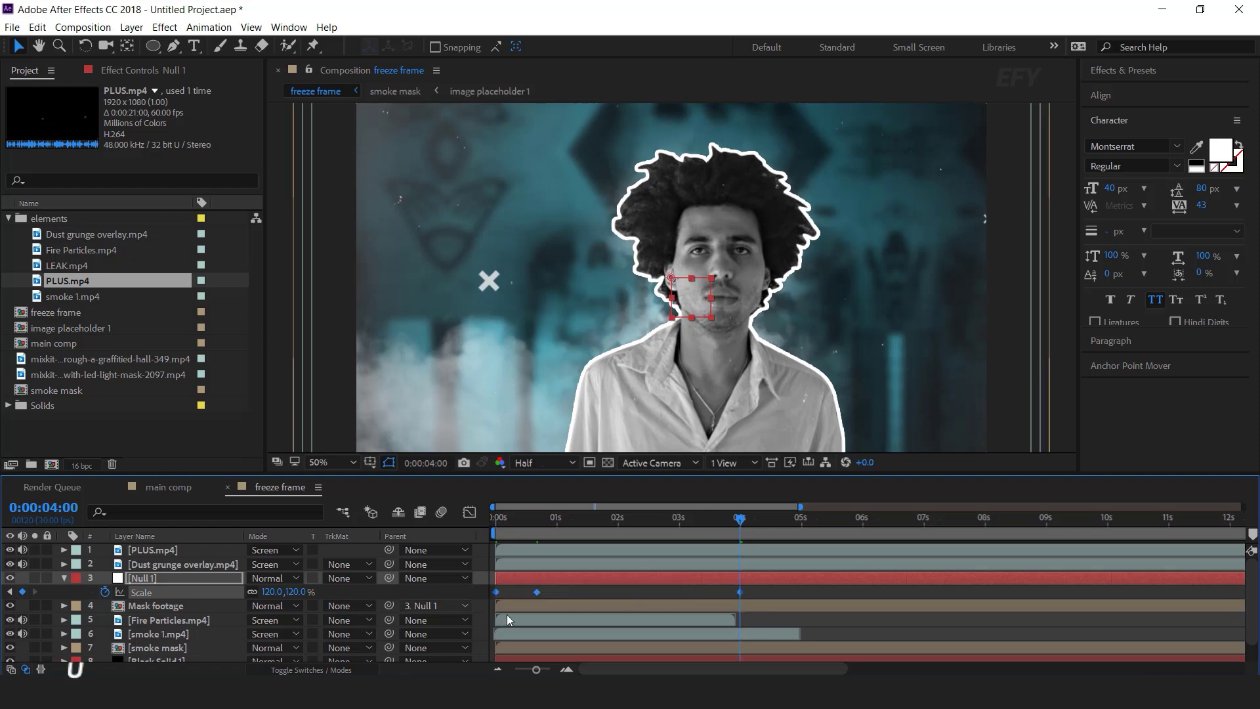
right_click(537, 594)
mouse_move(625, 664)
left_click(774, 566)
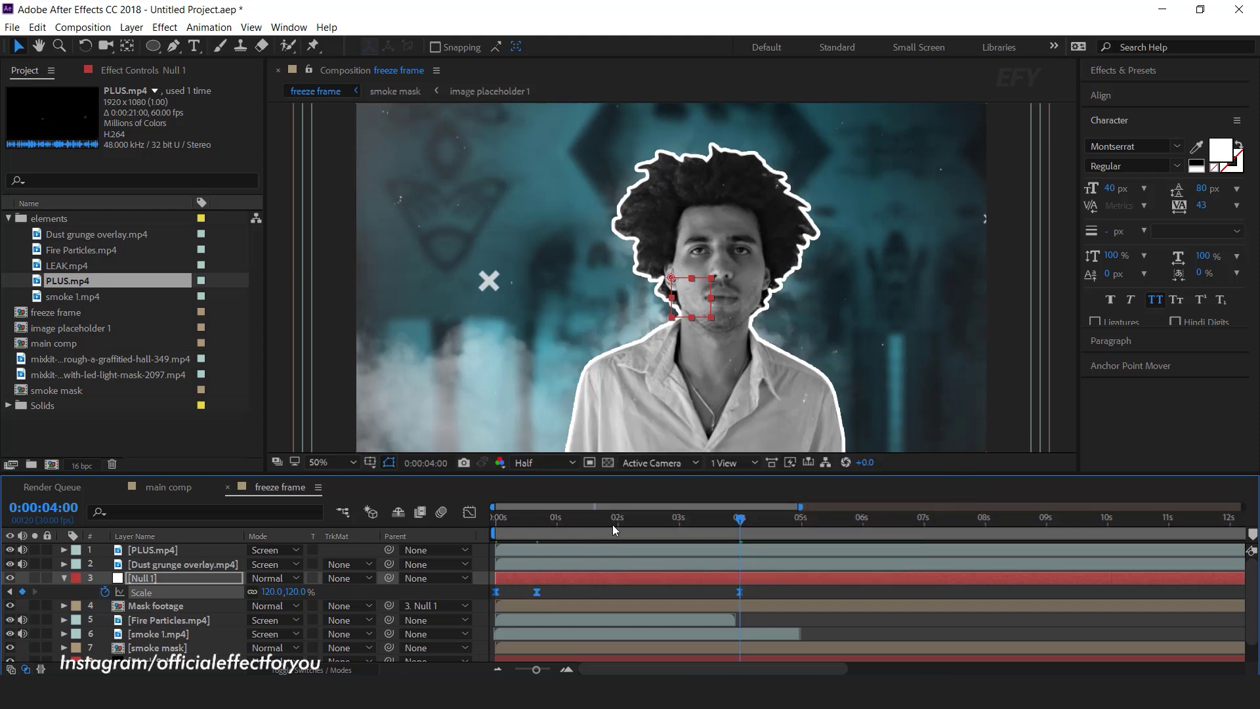
left_click(469, 512)
left_click_drag(565, 611, 522, 611)
left_click(469, 512)
key("space")
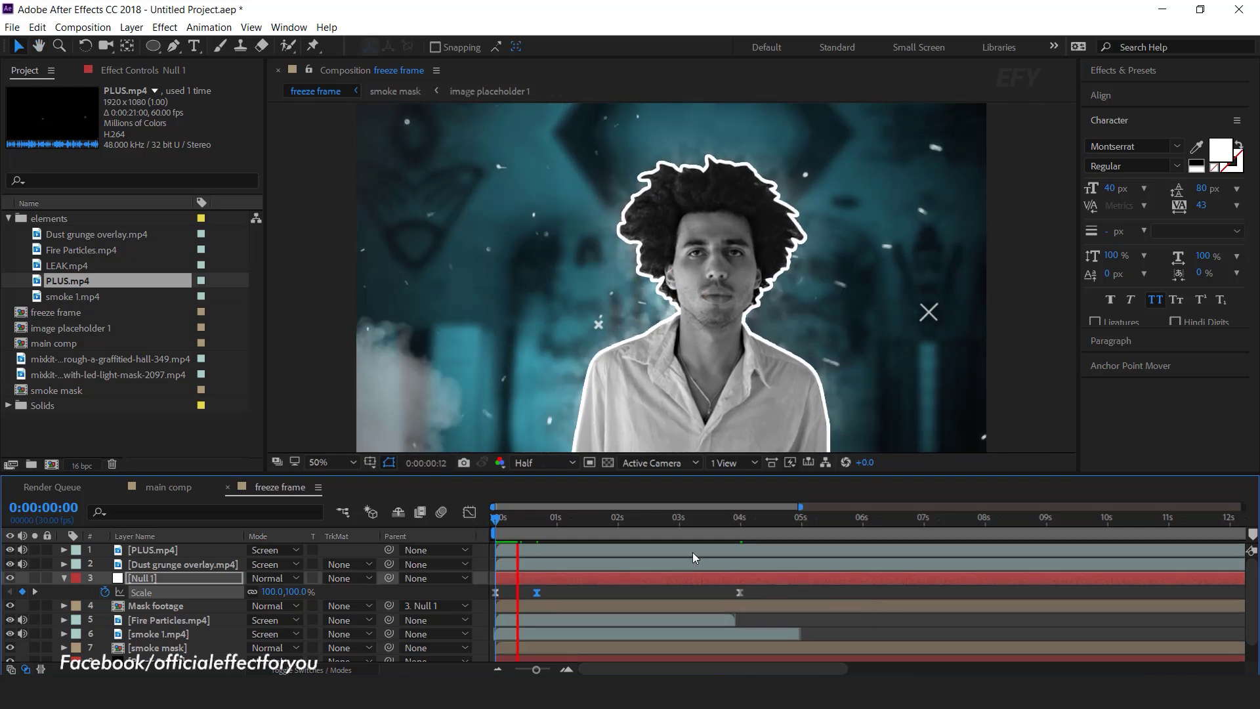
left_click(528, 516)
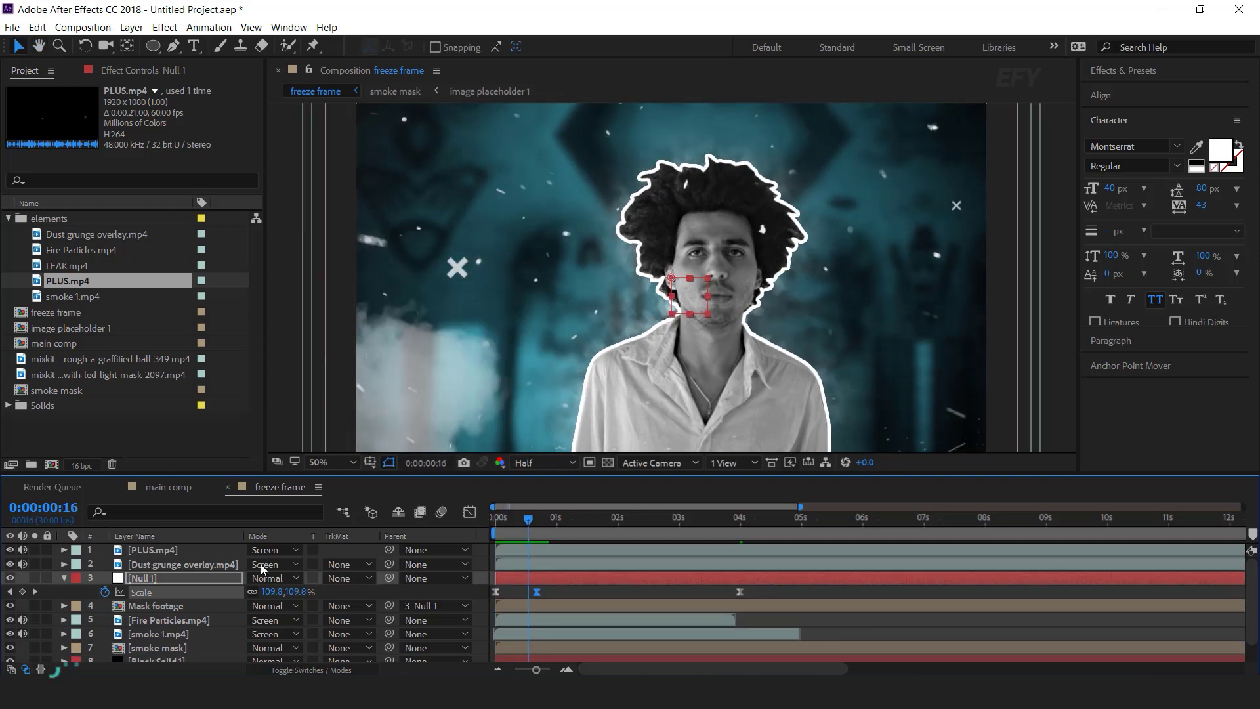
left_click(63, 578)
key("F2")
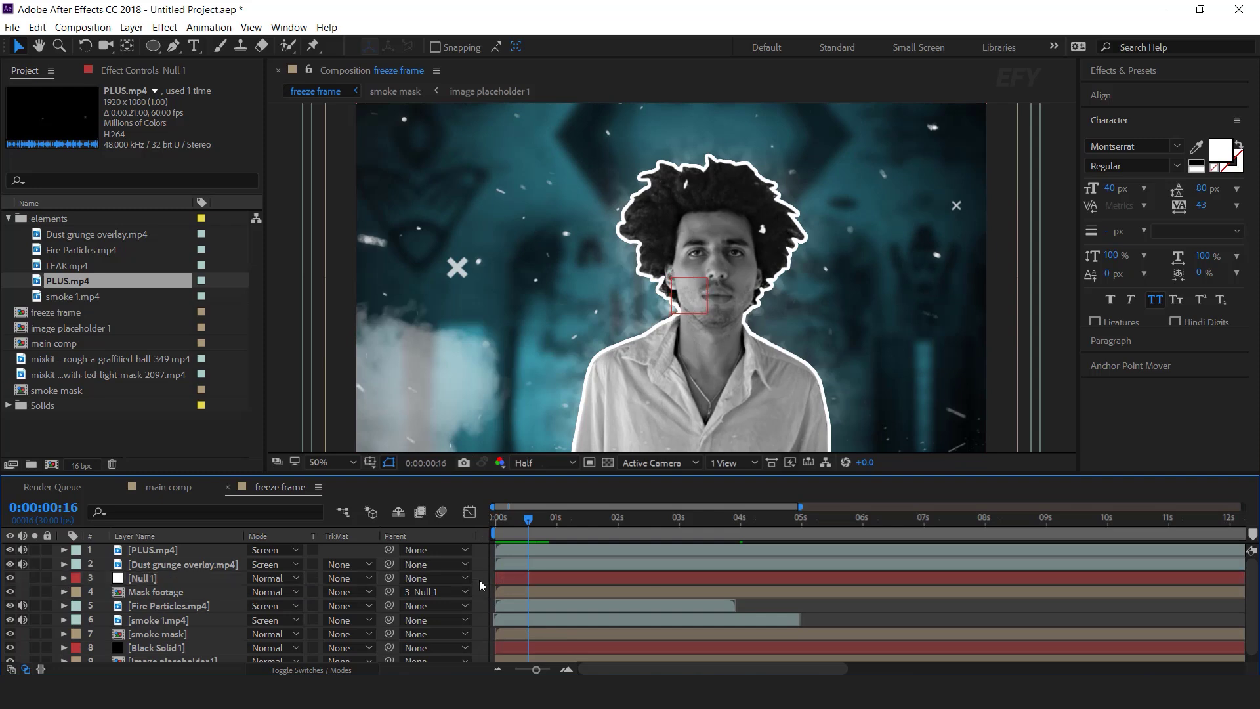
Step: Create a new 1920 x 1080 composition named text 1 at 30 fps with a 30-second duration
left_click(8, 219)
left_click(51, 464)
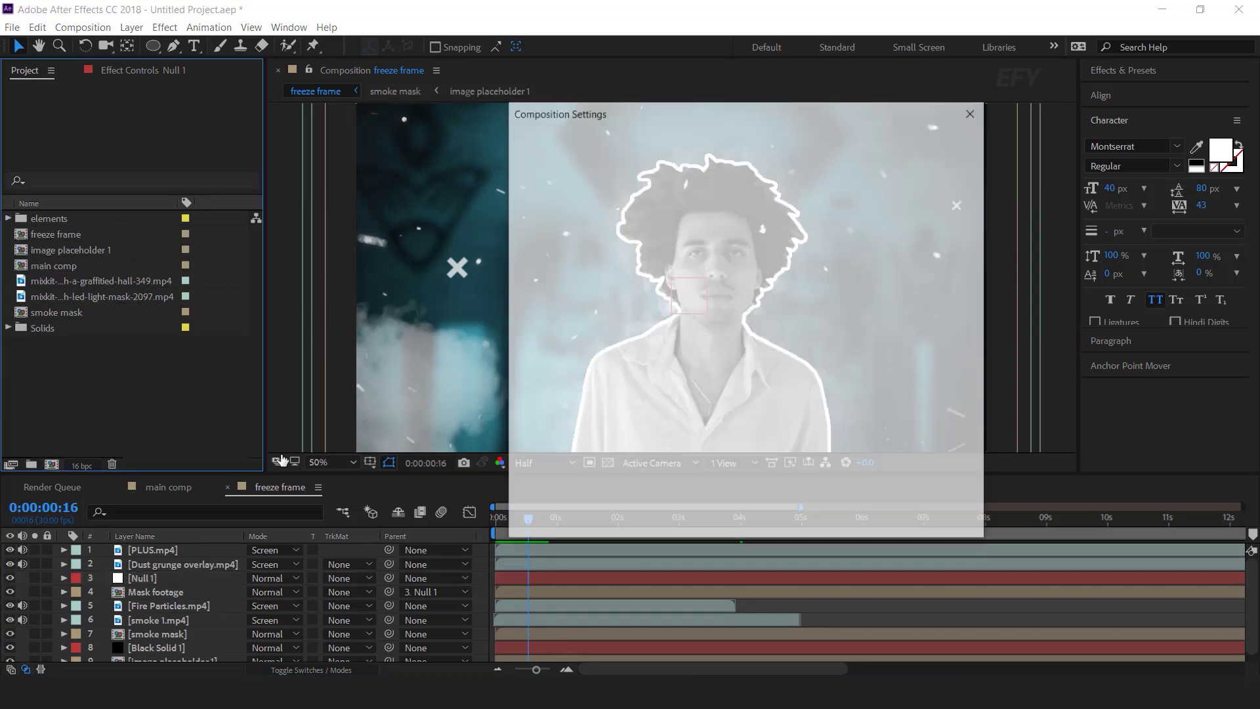
type("text 1")
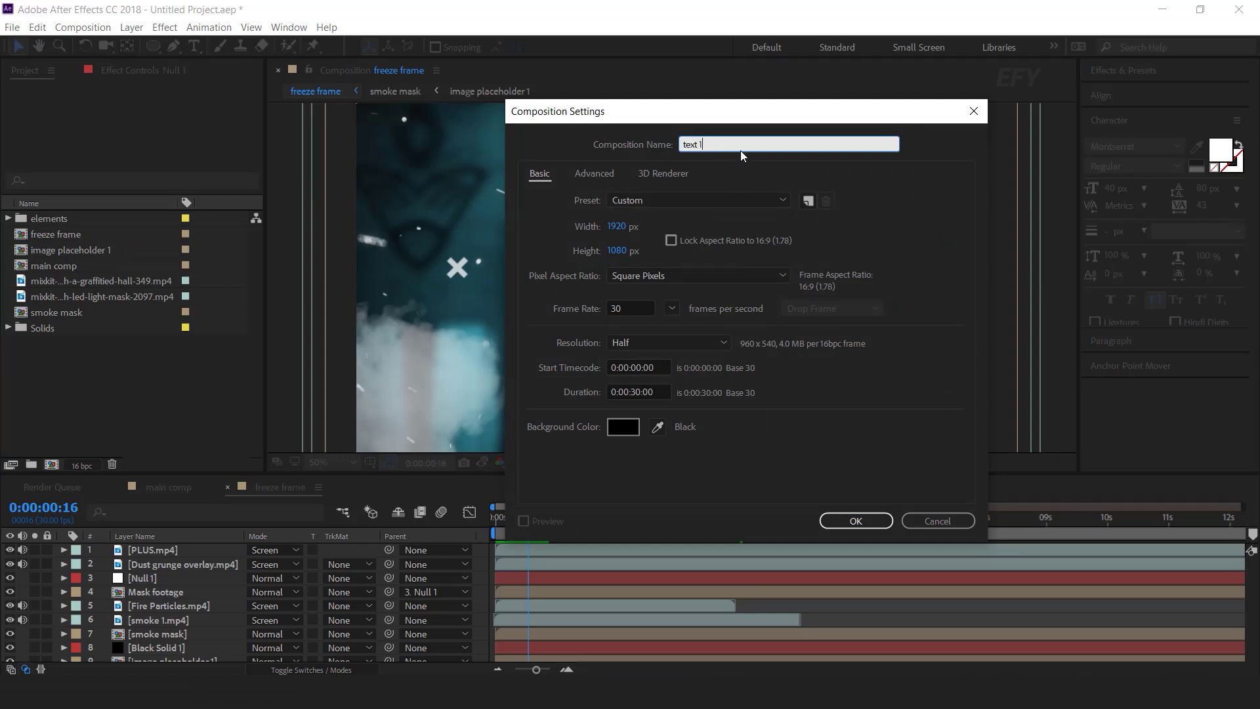
key("Return")
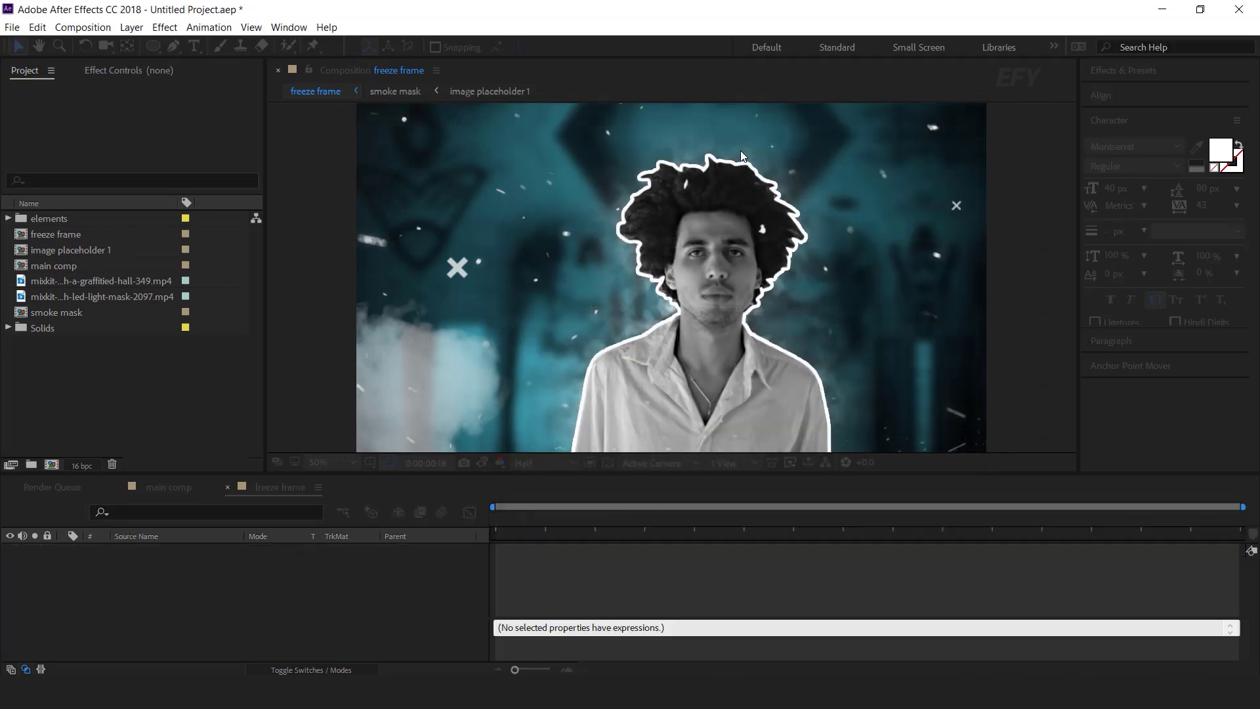
Step: Add the text "Freeze frame" near the centre of the composition in Bebas Neue Regular at 92 px
left_click(194, 46)
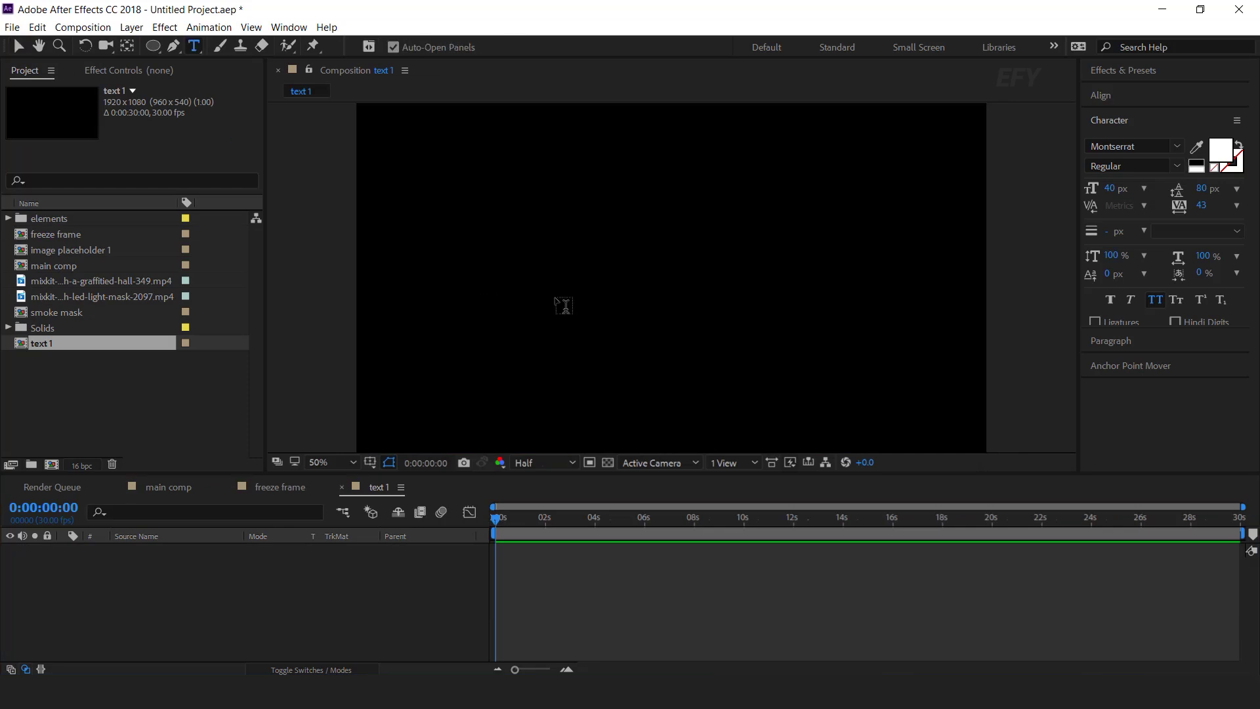
left_click(660, 281)
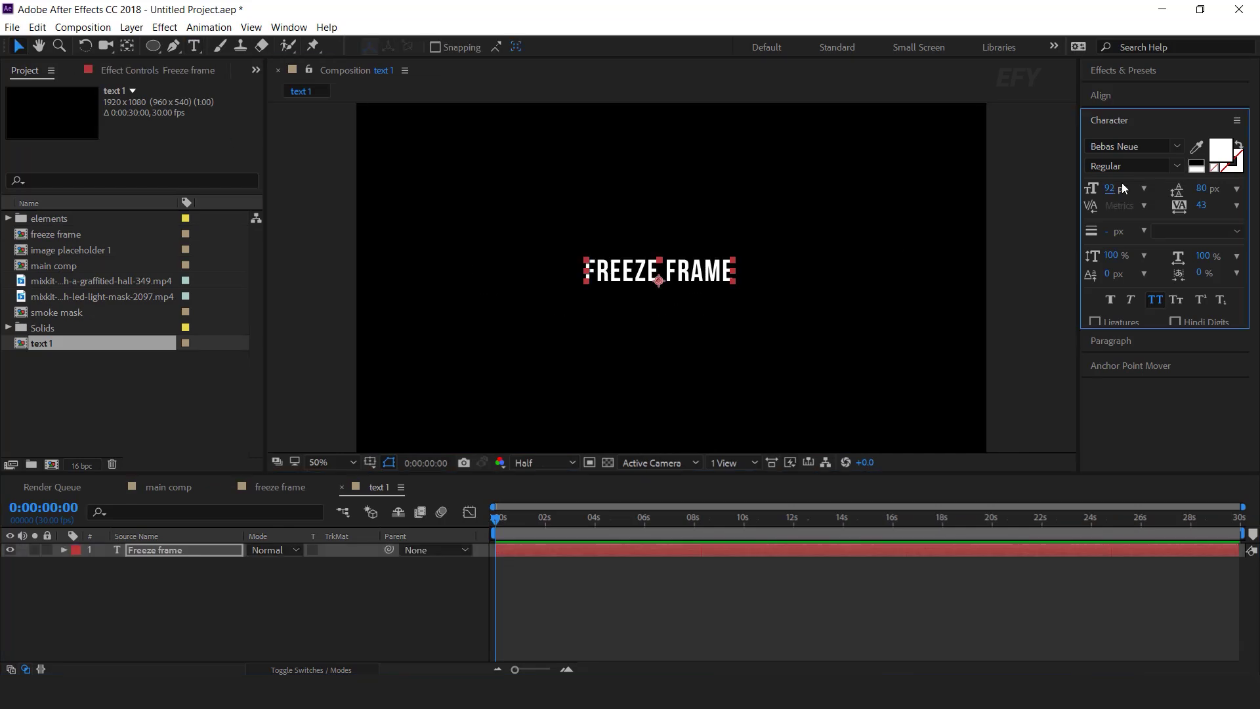
left_click(237, 595)
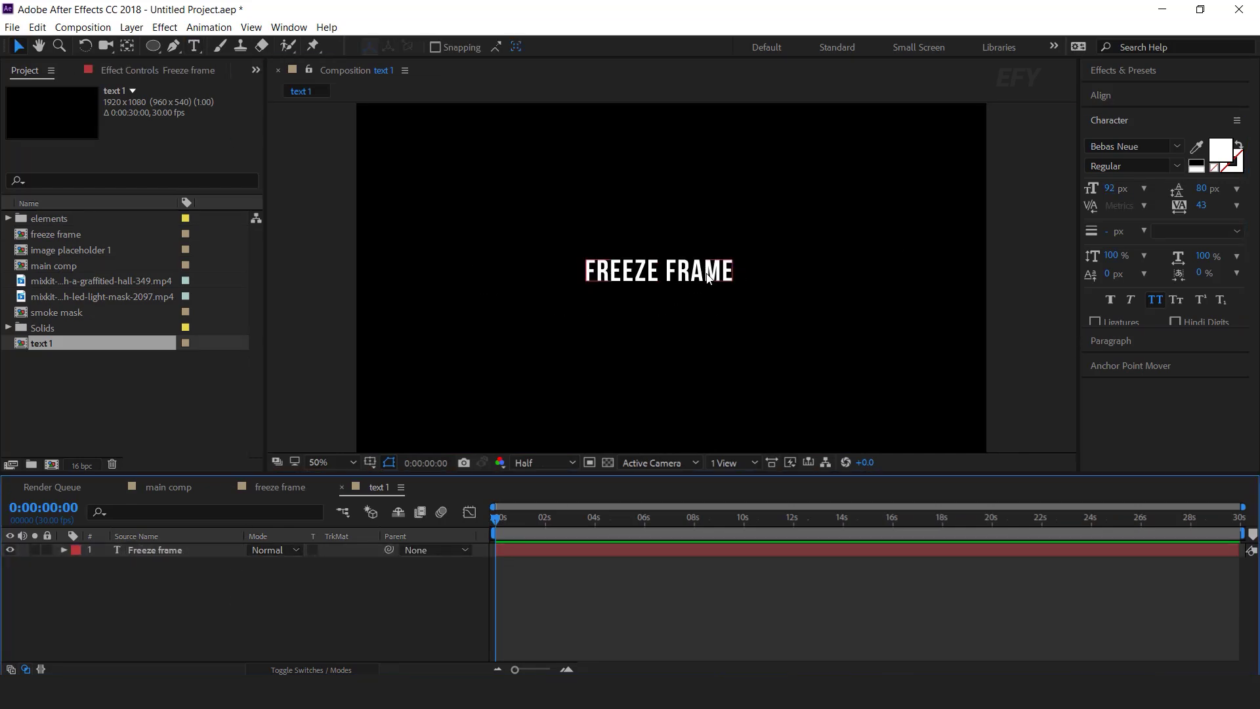
Step: Add a text animator with Position and Opacity properties to the Freeze frame layer
left_click(155, 549)
left_click(64, 550)
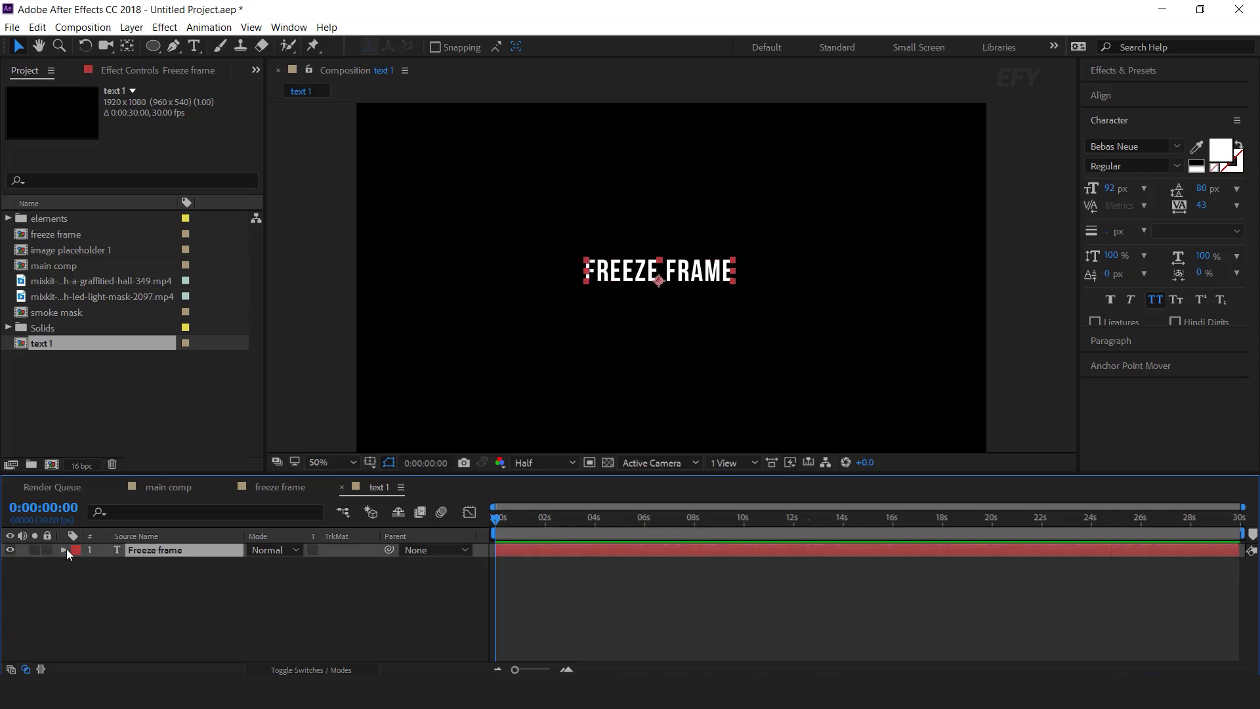
left_click(369, 565)
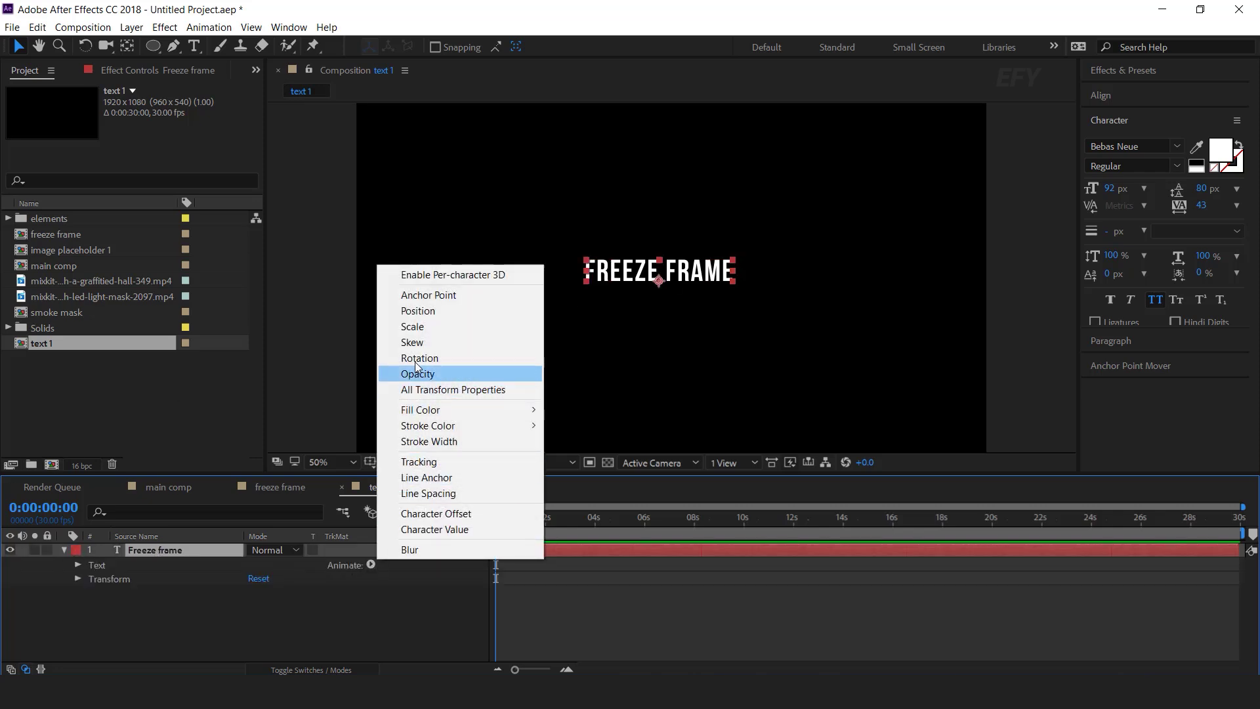
left_click(414, 311)
left_click(371, 564)
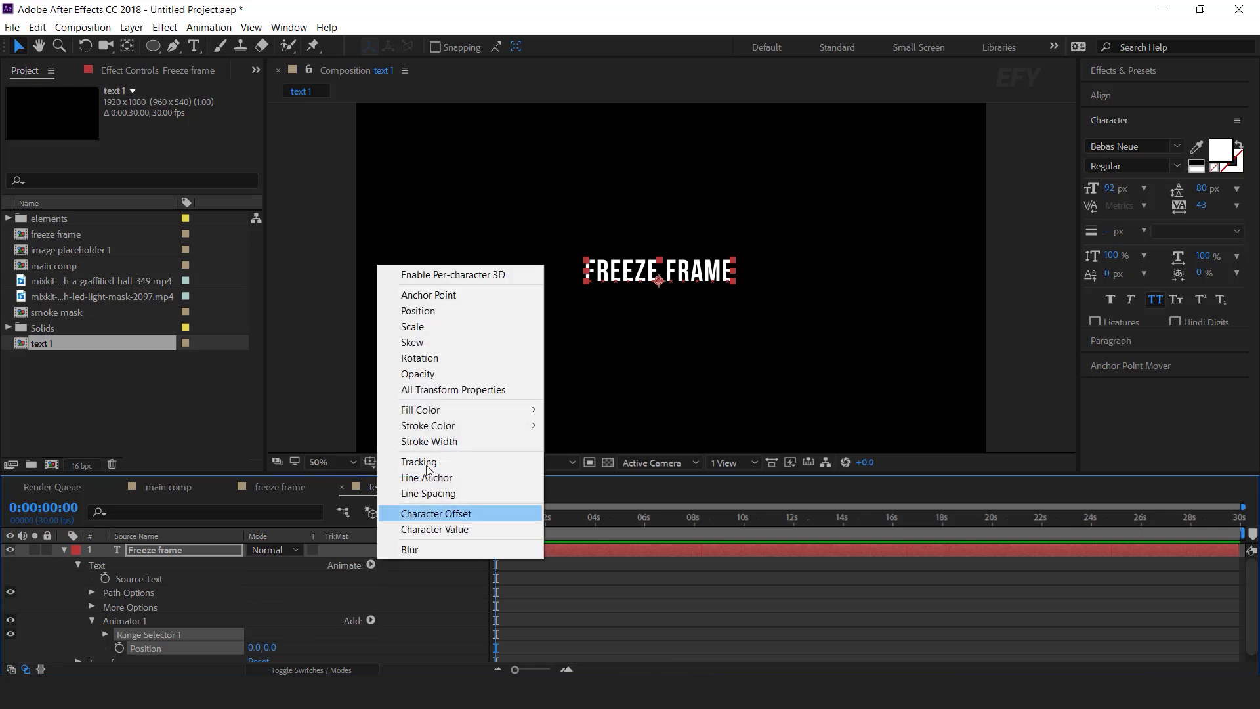
left_click(447, 374)
Step: Set the text animator's Position to 0.0, 300.0 and its Opacity to 0%
left_click_drag(270, 647, 359, 646)
left_click(276, 640)
type("300")
key("Return")
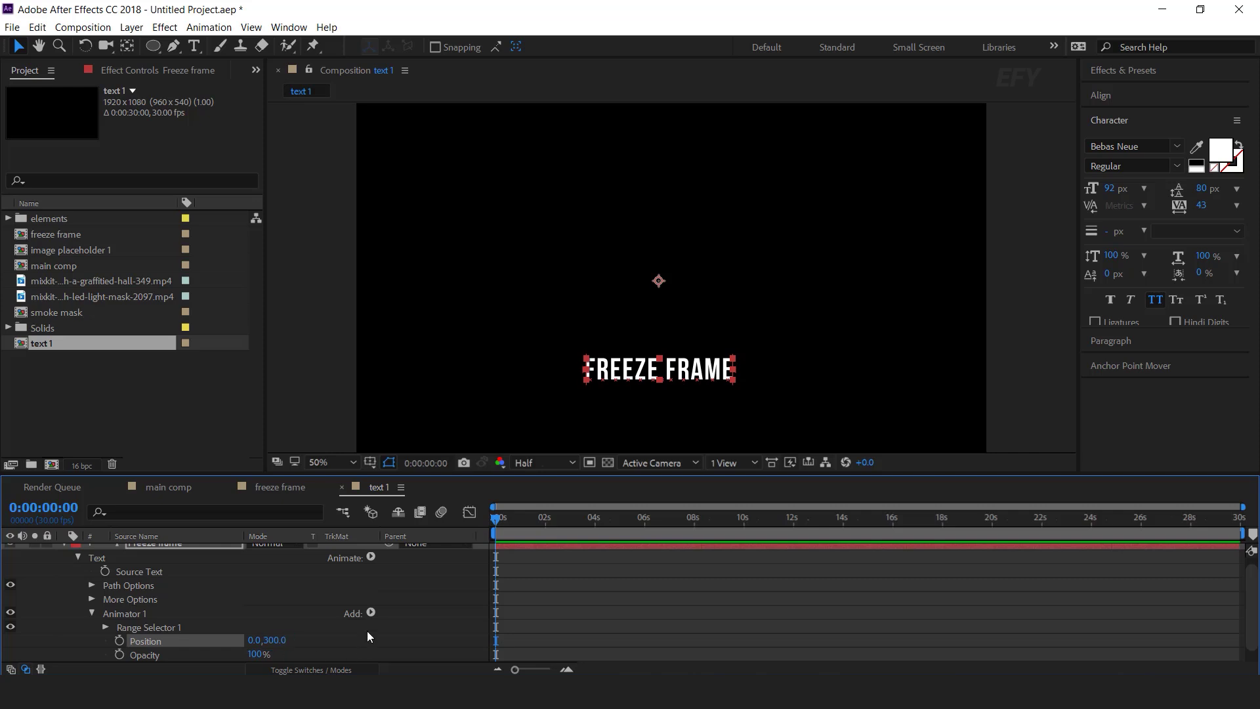
left_click(233, 656)
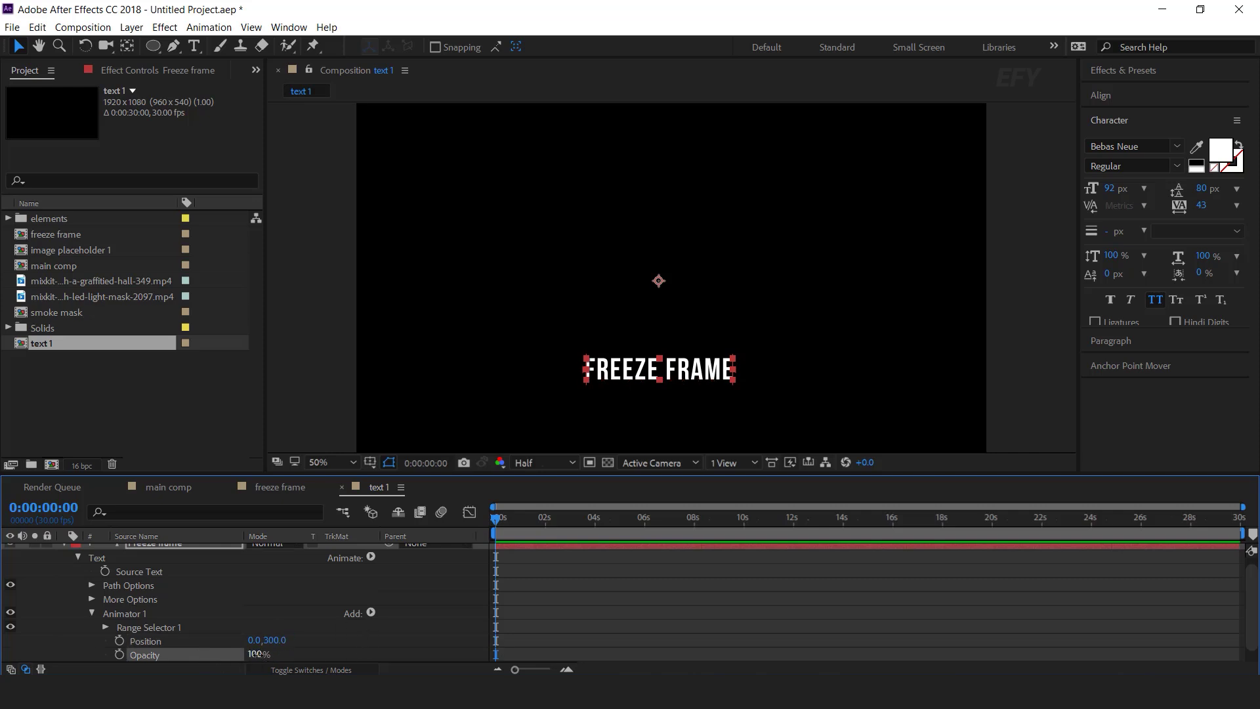
left_click_drag(256, 654, 38, 647)
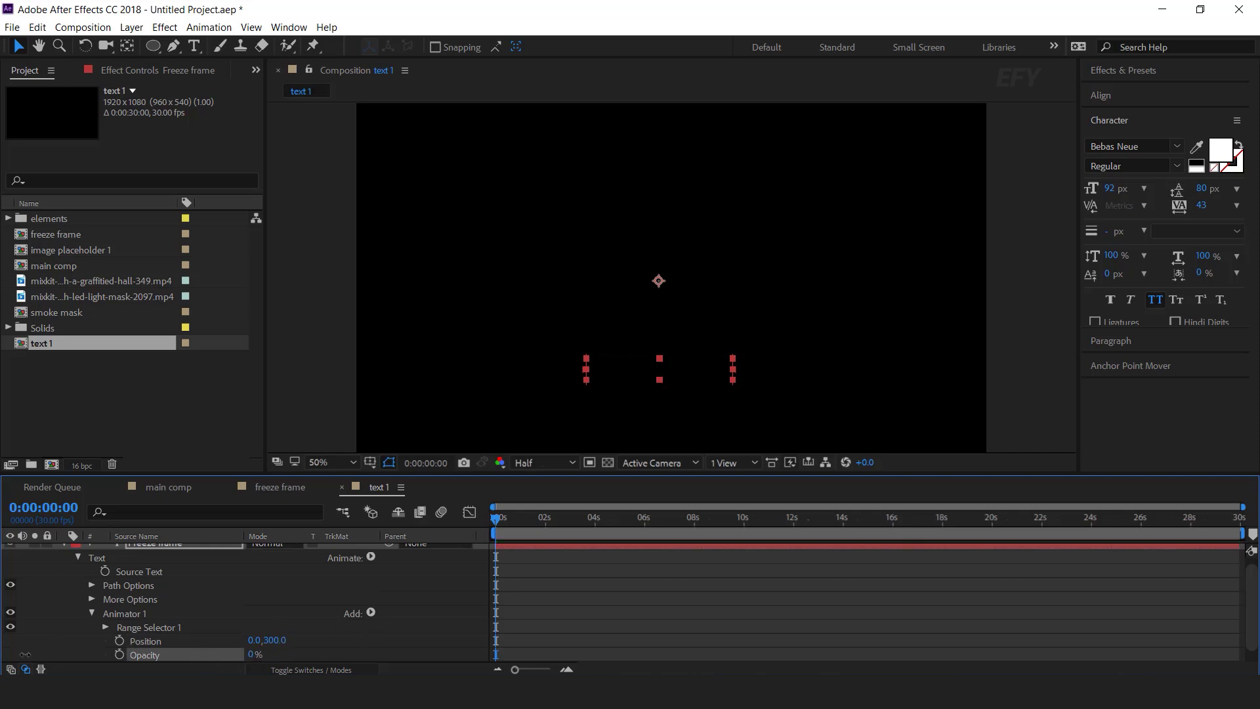
Step: Set the shape of the animator's Range Selector 1 to Ramp Up in its advanced options
left_click(105, 627)
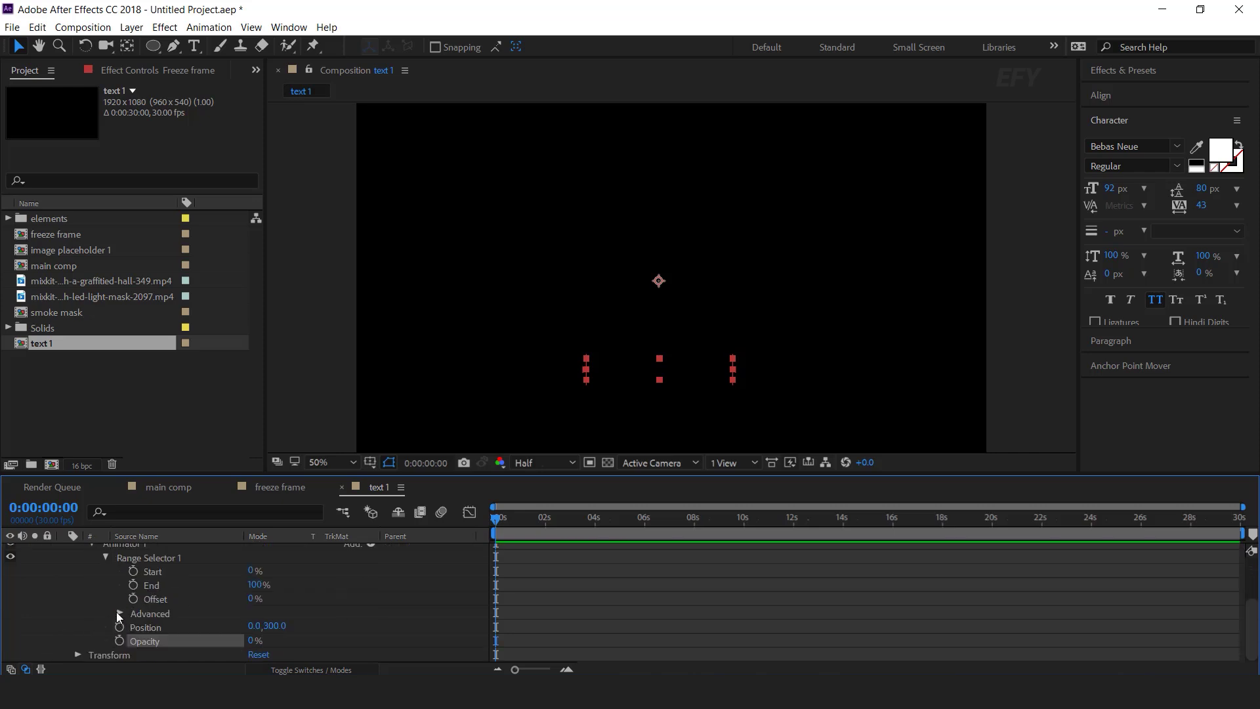
left_click(120, 613)
left_click(284, 621)
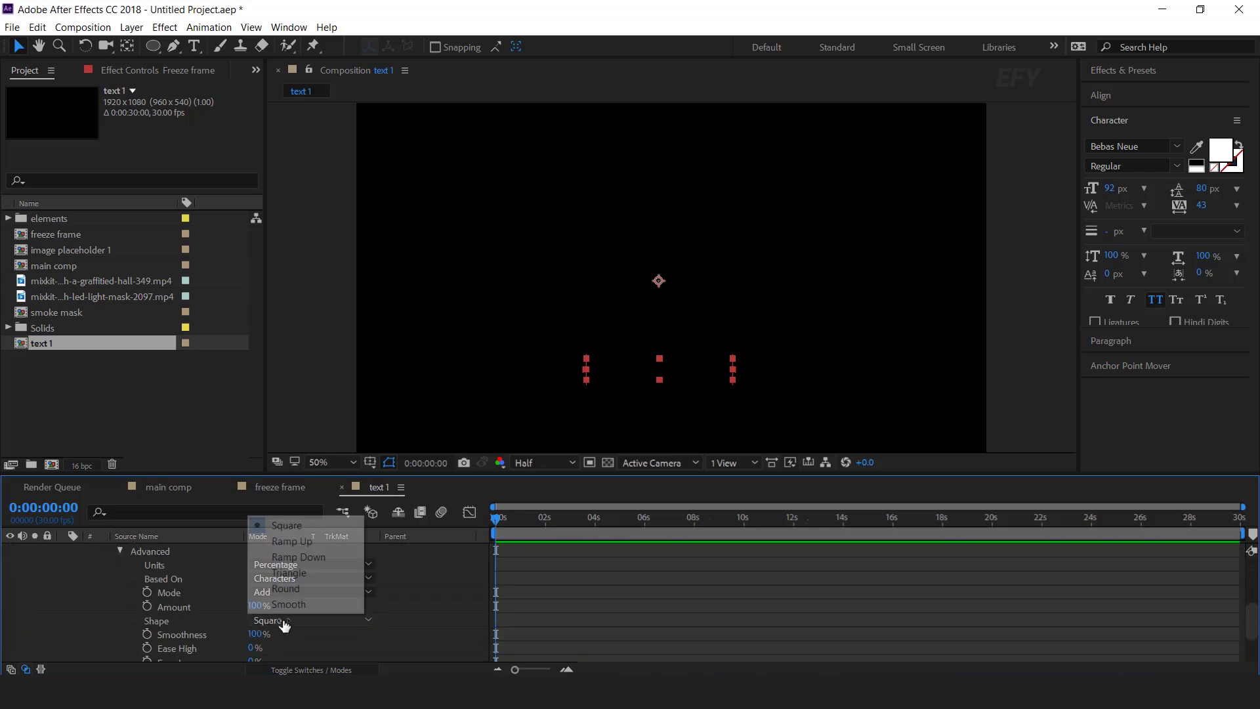
left_click(305, 541)
scroll(154, 636, "up", 3)
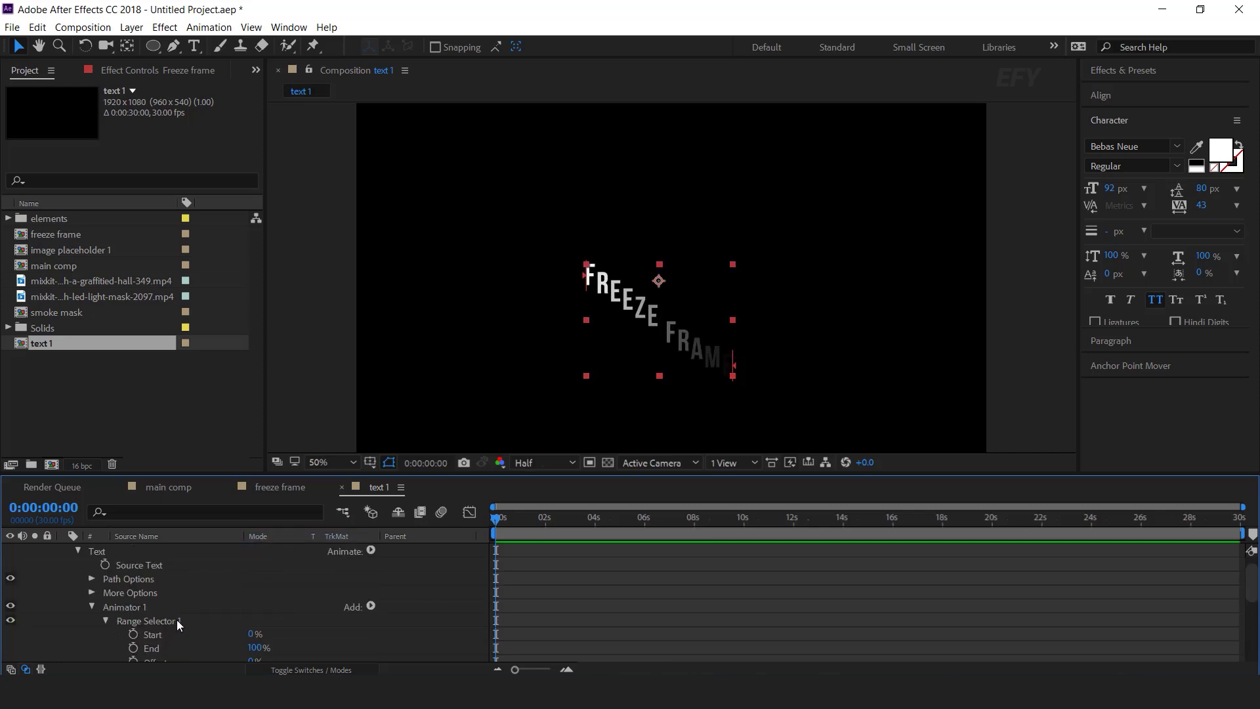
scroll(176, 619, "down", 3)
left_click(120, 634)
left_click(161, 584)
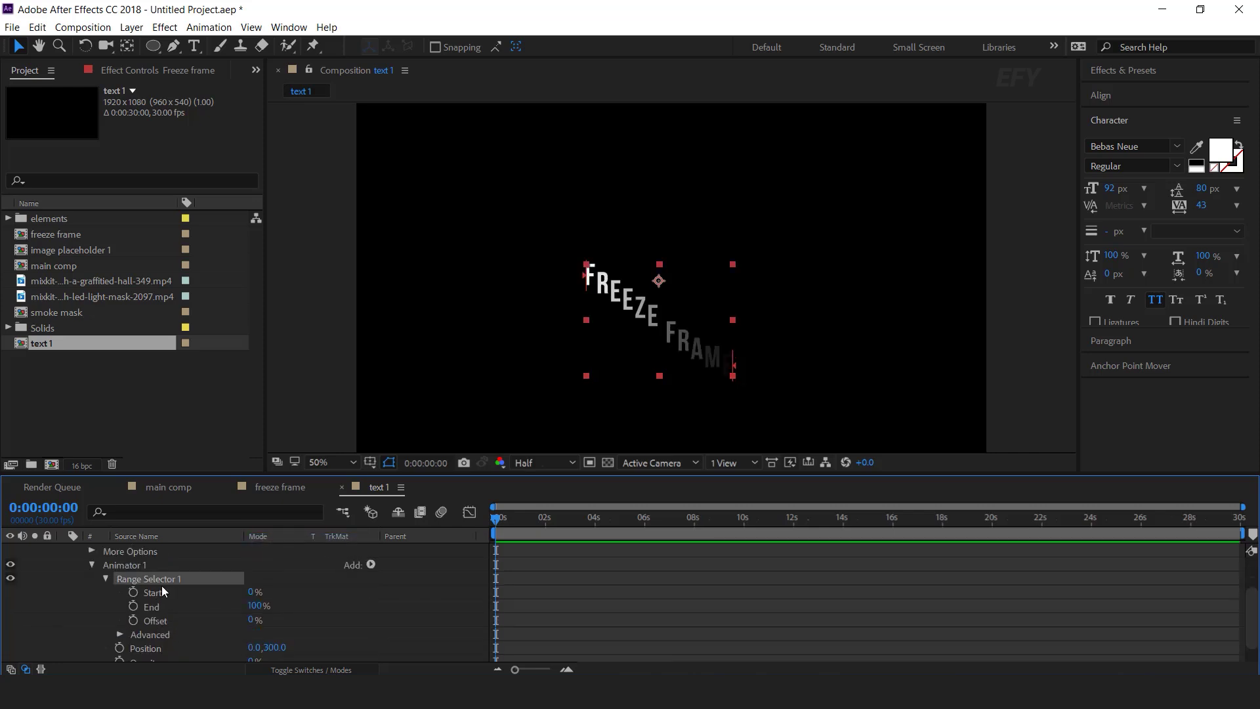
Step: Keyframe the range selector's Offset at -100% at 0:00:00:00
left_click(208, 618)
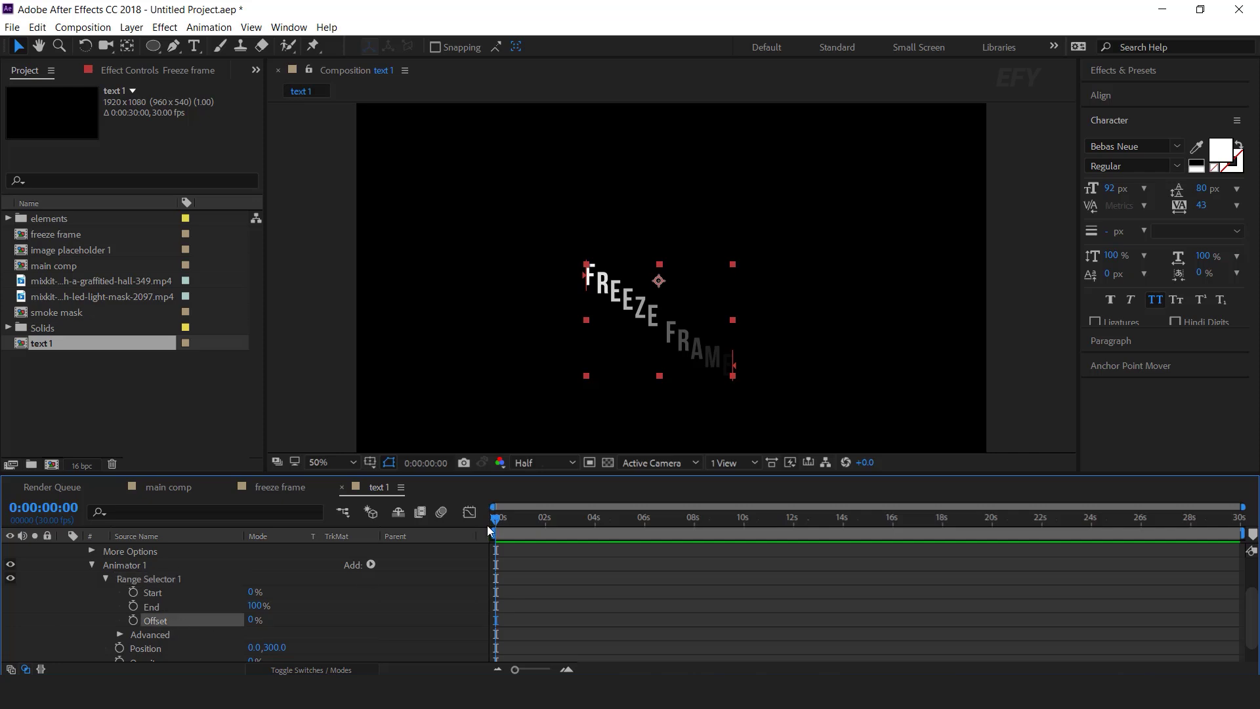
left_click(133, 619)
left_click(252, 620)
type("-100")
key("Return")
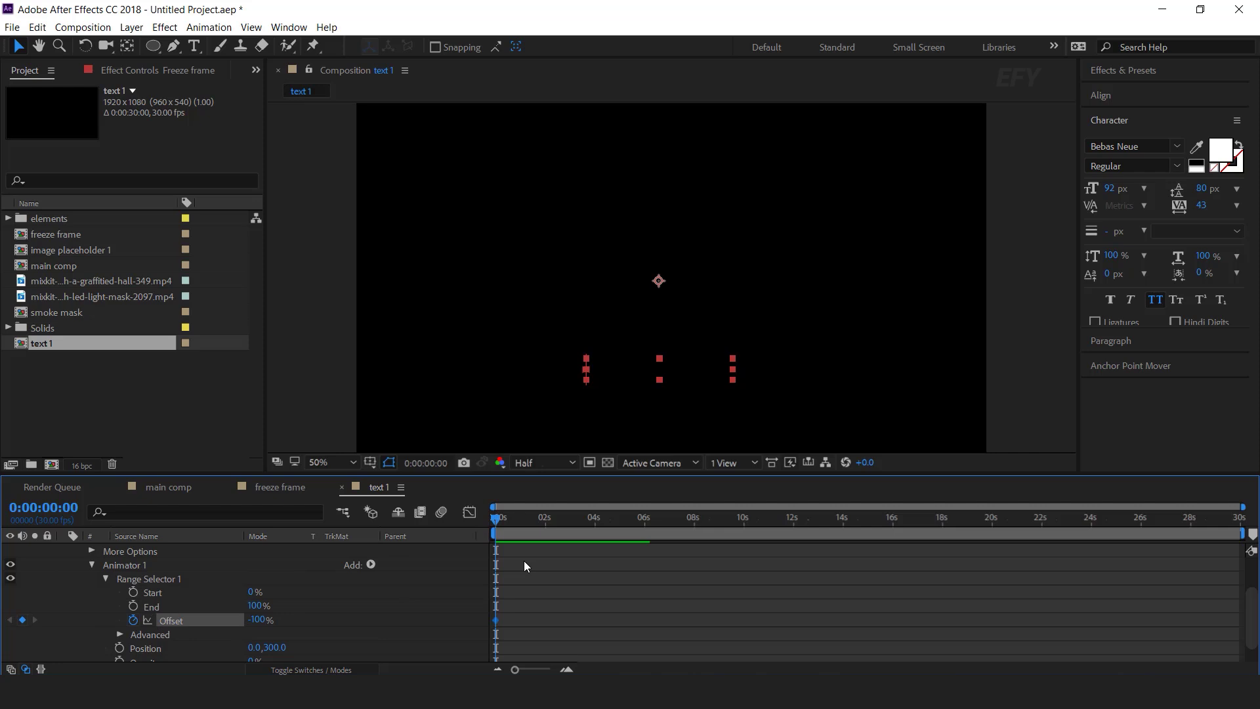
Step: Keyframe the range selector's Offset at 100% at 0:00:01:00
key("equal")
left_click(545, 526)
left_click(258, 619)
type("100")
key("Return")
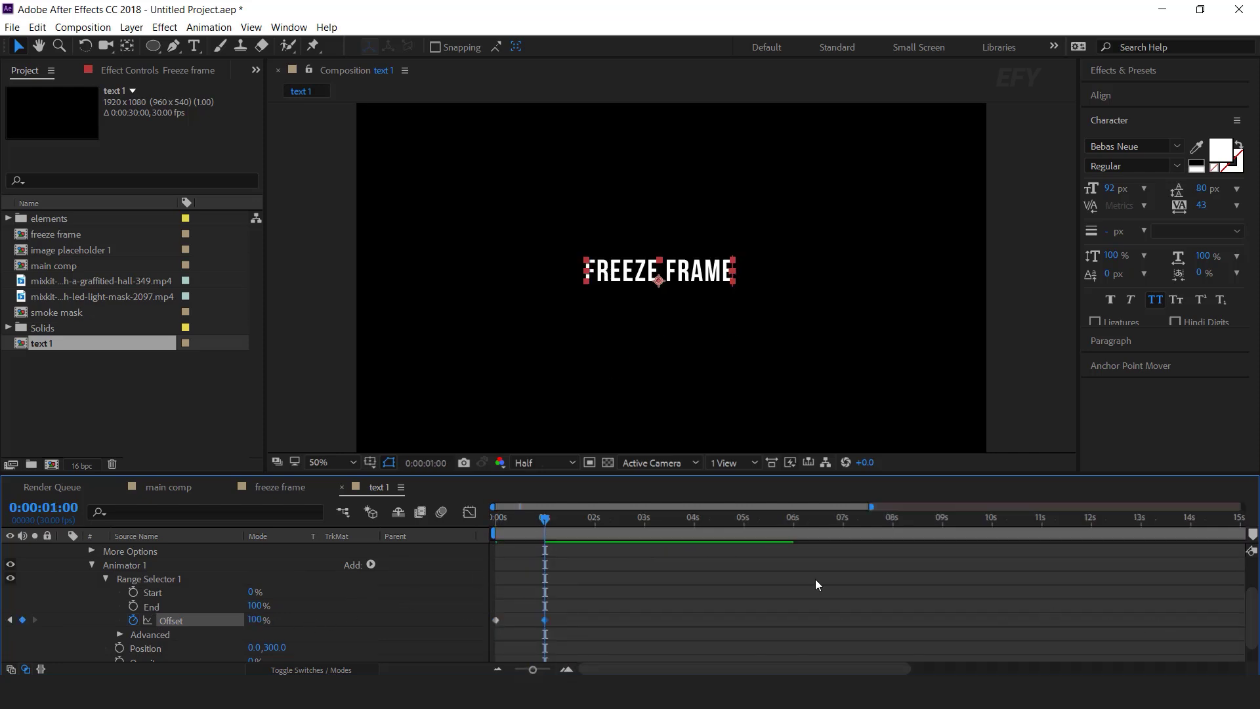
Step: Apply Easy Ease to both Offset keyframes, reshape the speed curve to a sharp peak before the midpoint and preview the text reveal
left_click_drag(695, 605, 529, 647)
right_click(546, 620)
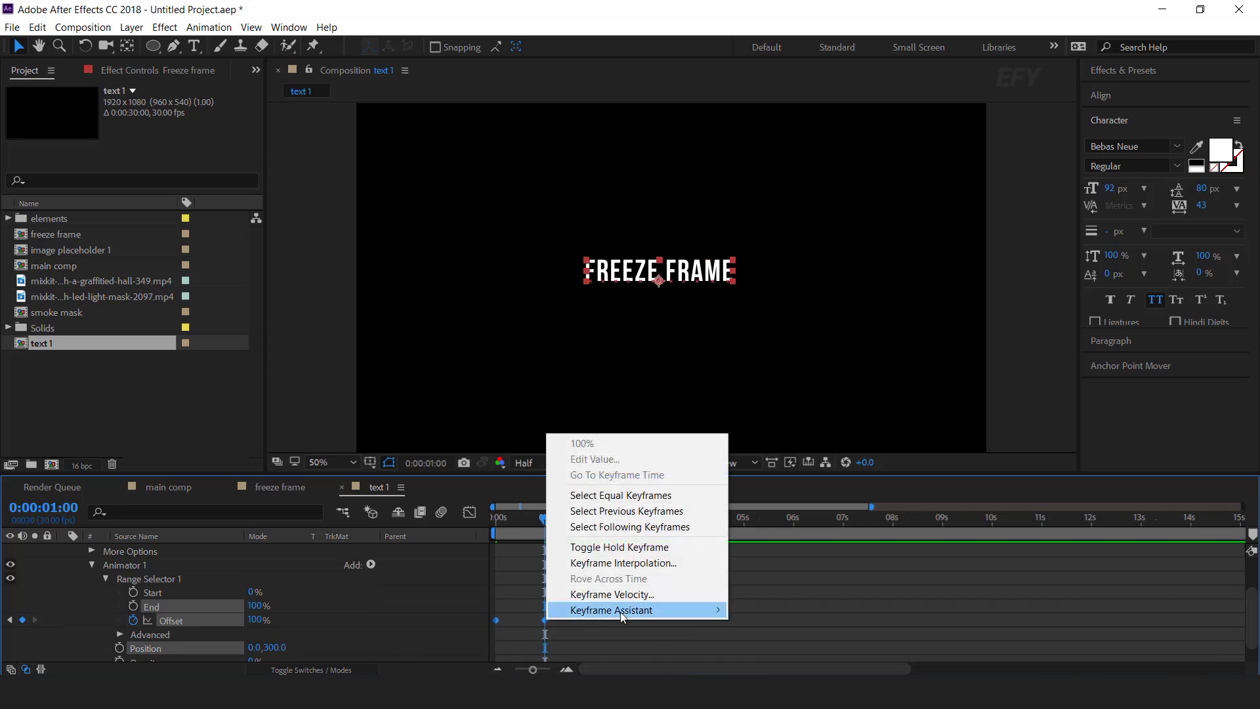
mouse_move(620, 611)
left_click(795, 516)
left_click(470, 512)
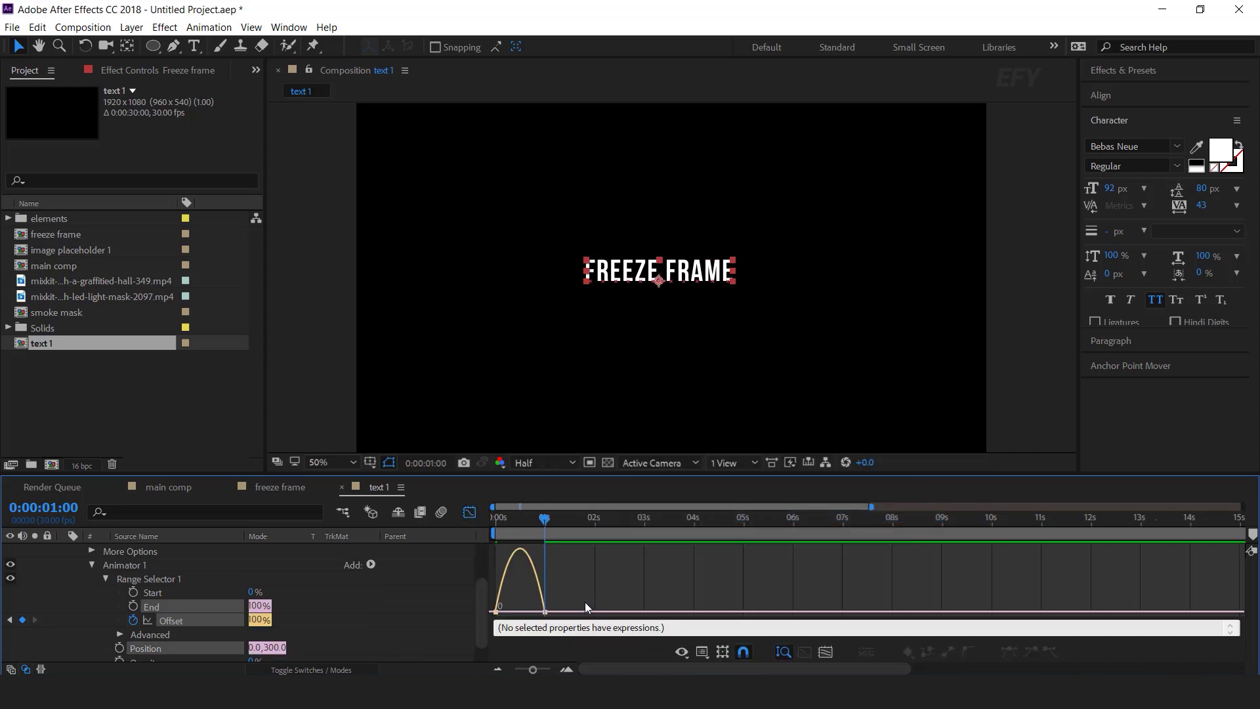
left_click_drag(575, 605, 515, 617)
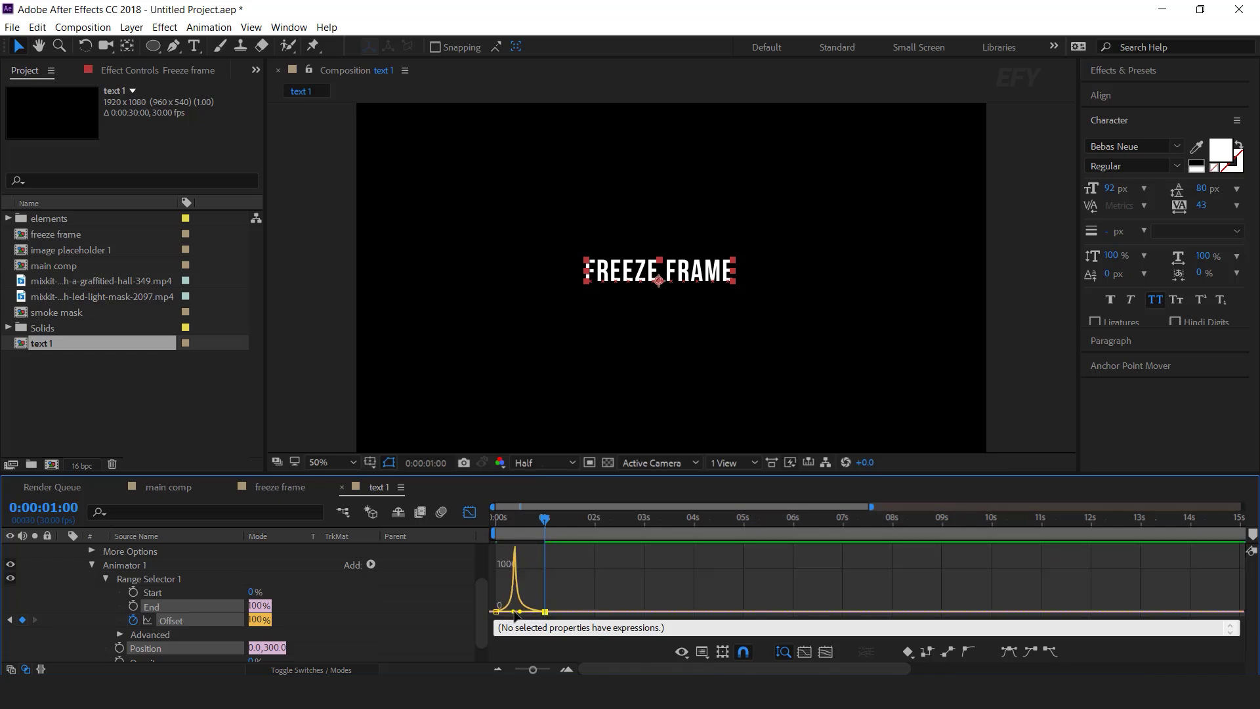
left_click(470, 512)
key("Home")
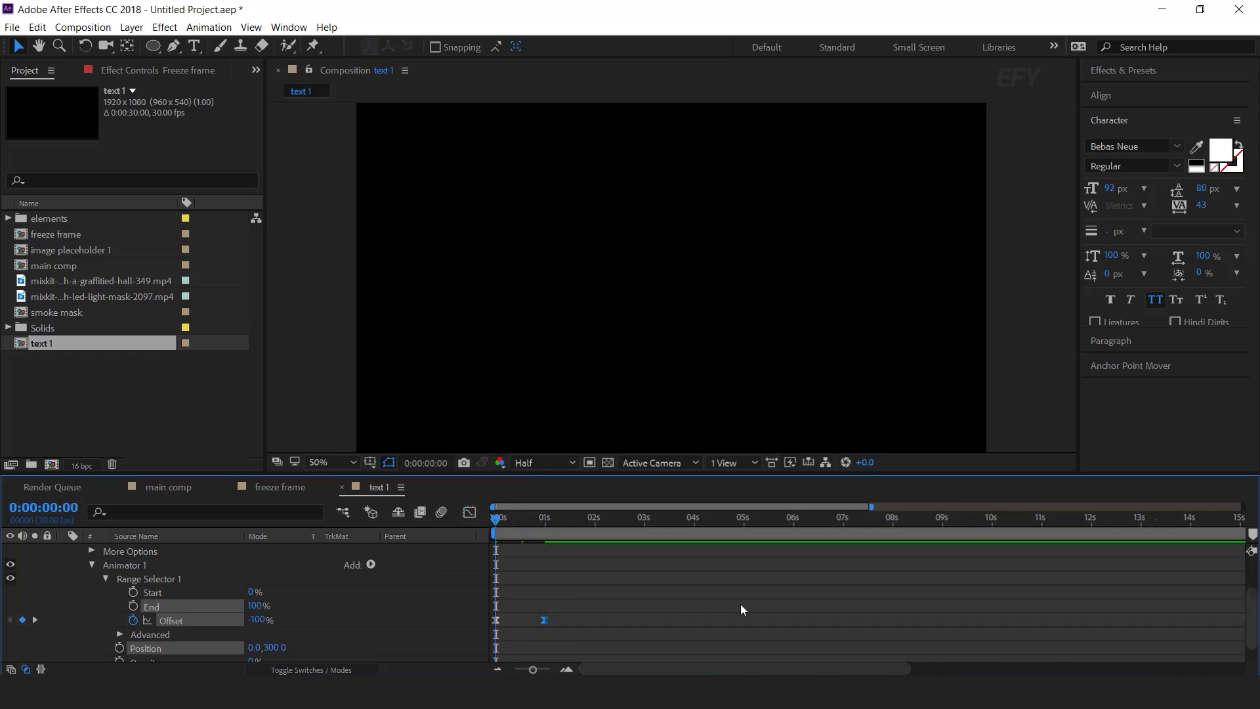
key("space")
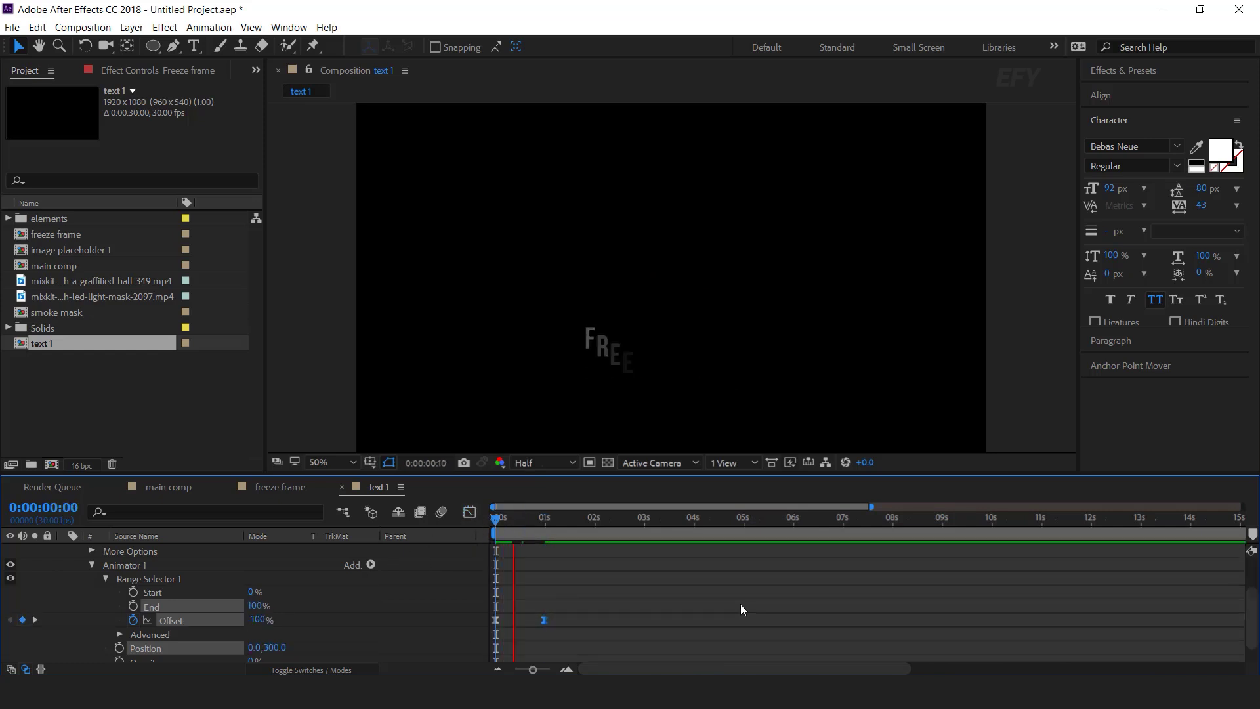
left_click_drag(564, 526, 286, 524)
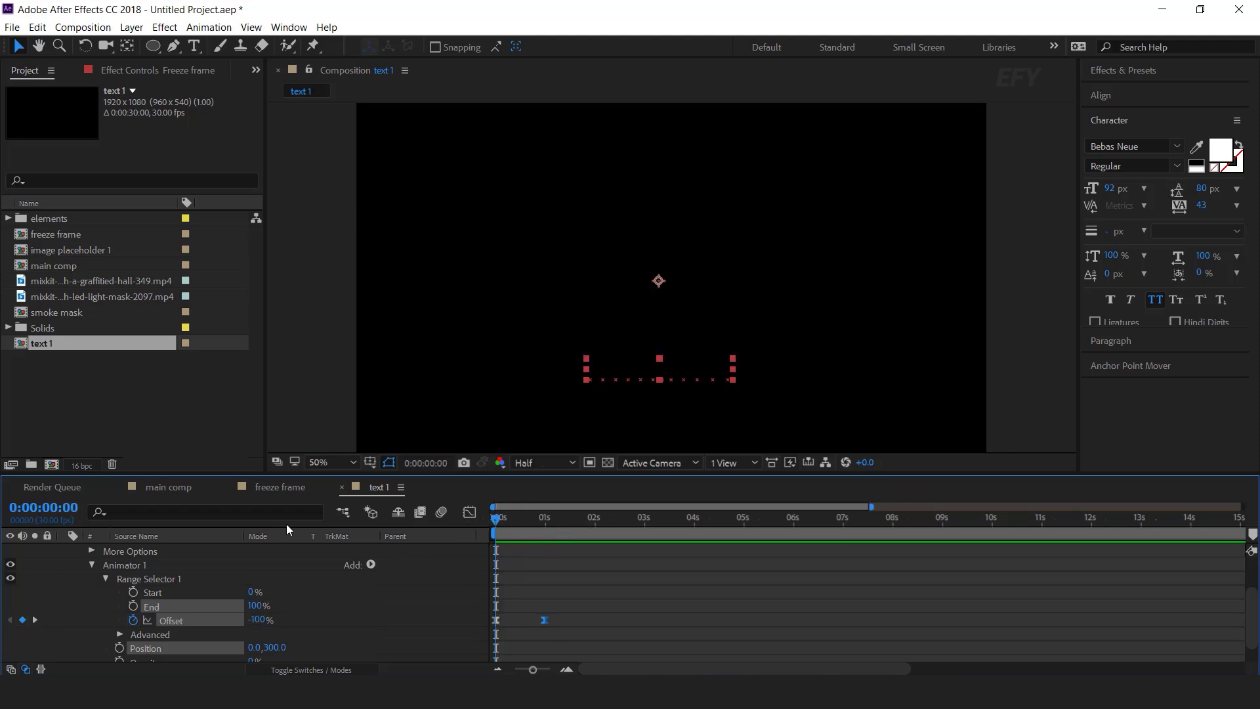
scroll(75, 576, "up", 2)
left_click(64, 550)
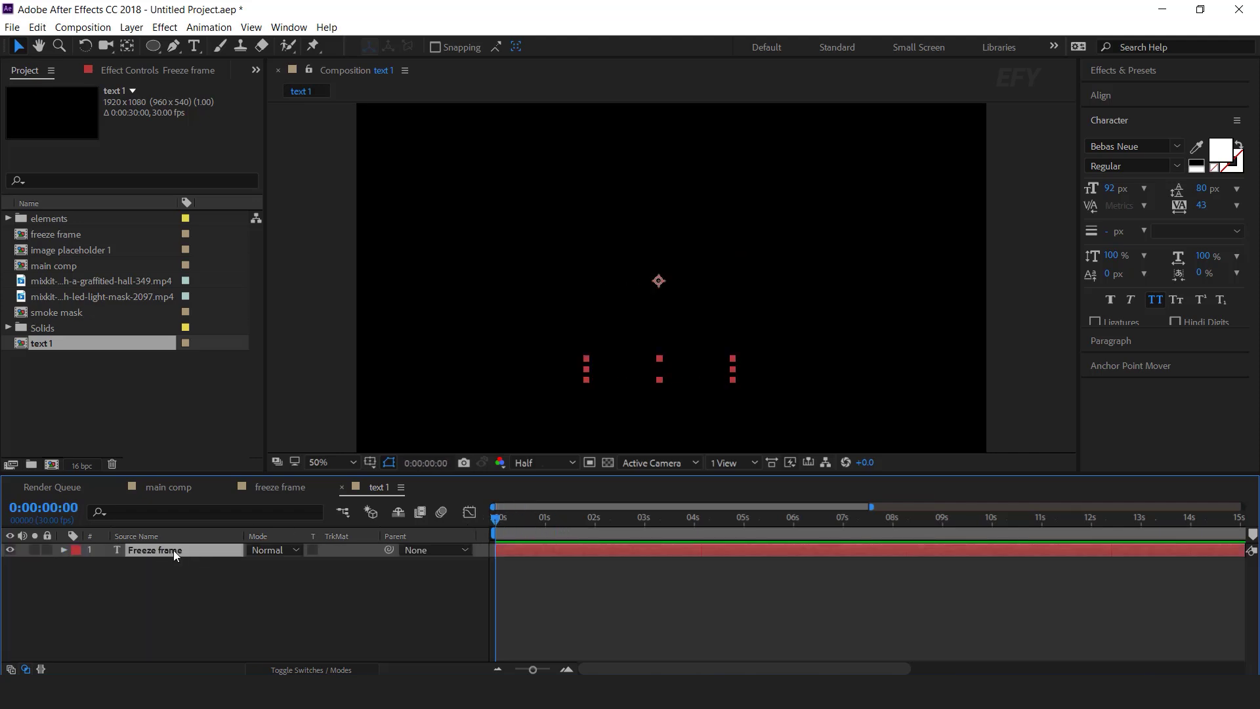
Step: Duplicate the Freeze frame text layer and move the copy directly below the original line at 0:00:02:12
key("ctrl+d")
left_click(615, 520)
left_click_drag(665, 276, 664, 307)
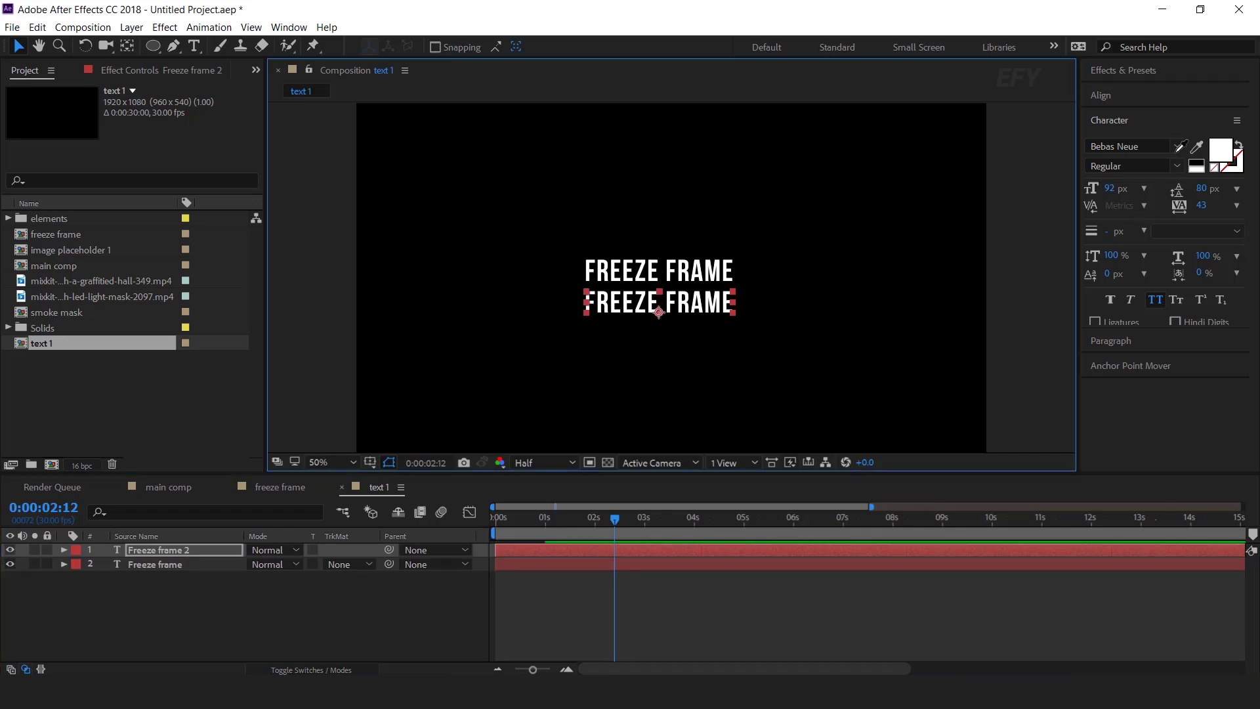
Step: Set the duplicated text line to Montserrat at 42 px and move it closer beneath the FREEZE FRAME title
left_click(1178, 145)
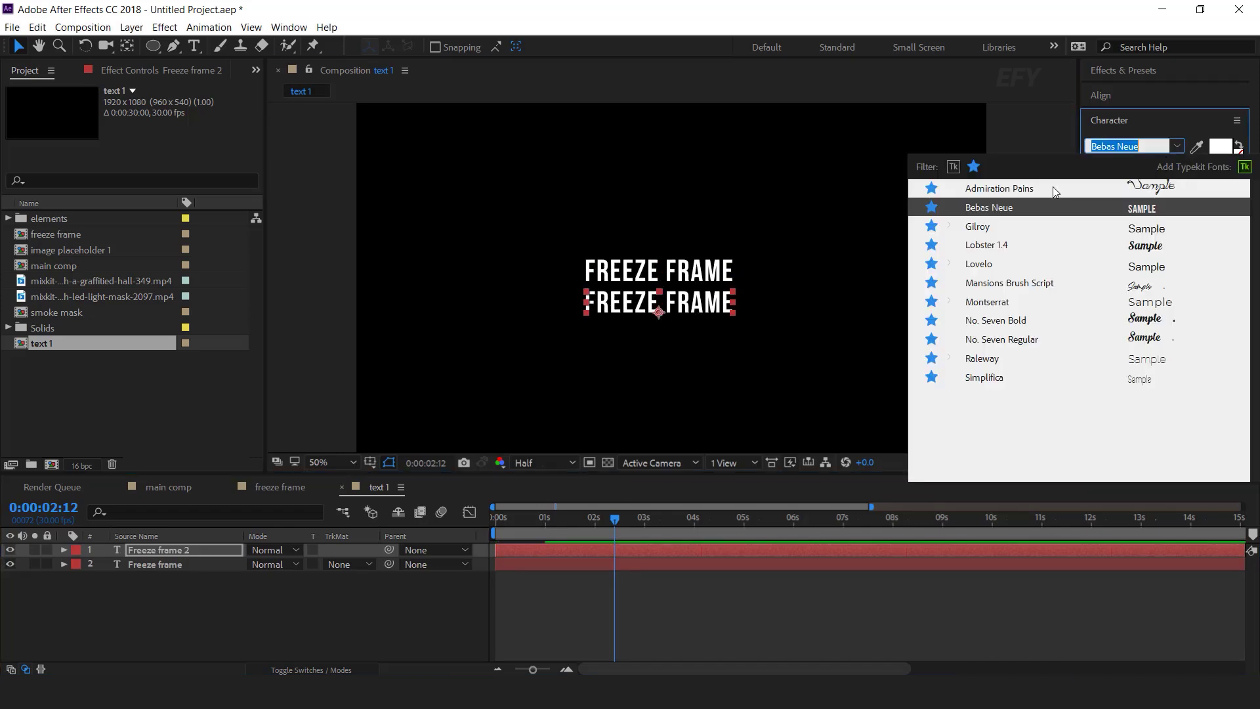
left_click(1002, 303)
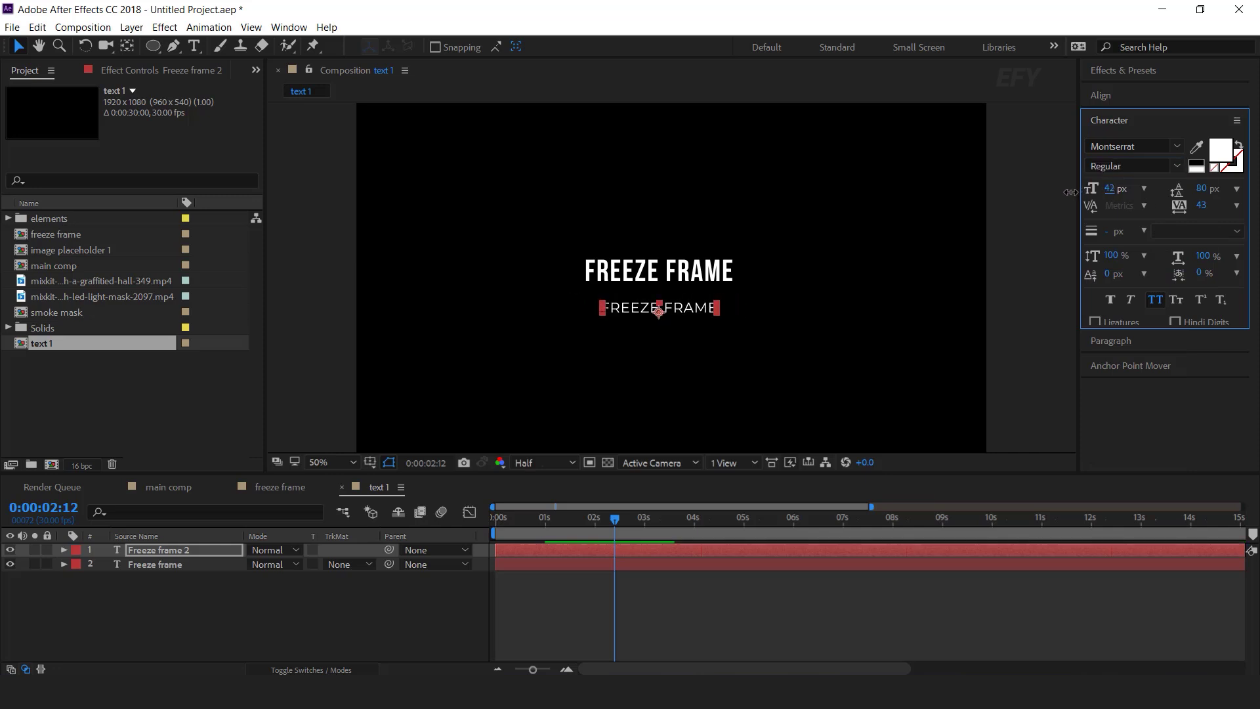
left_click_drag(687, 308, 690, 297)
Step: Change the lower line's text to "effect for you" at 36 px and position it just beneath the title
double_click(695, 294)
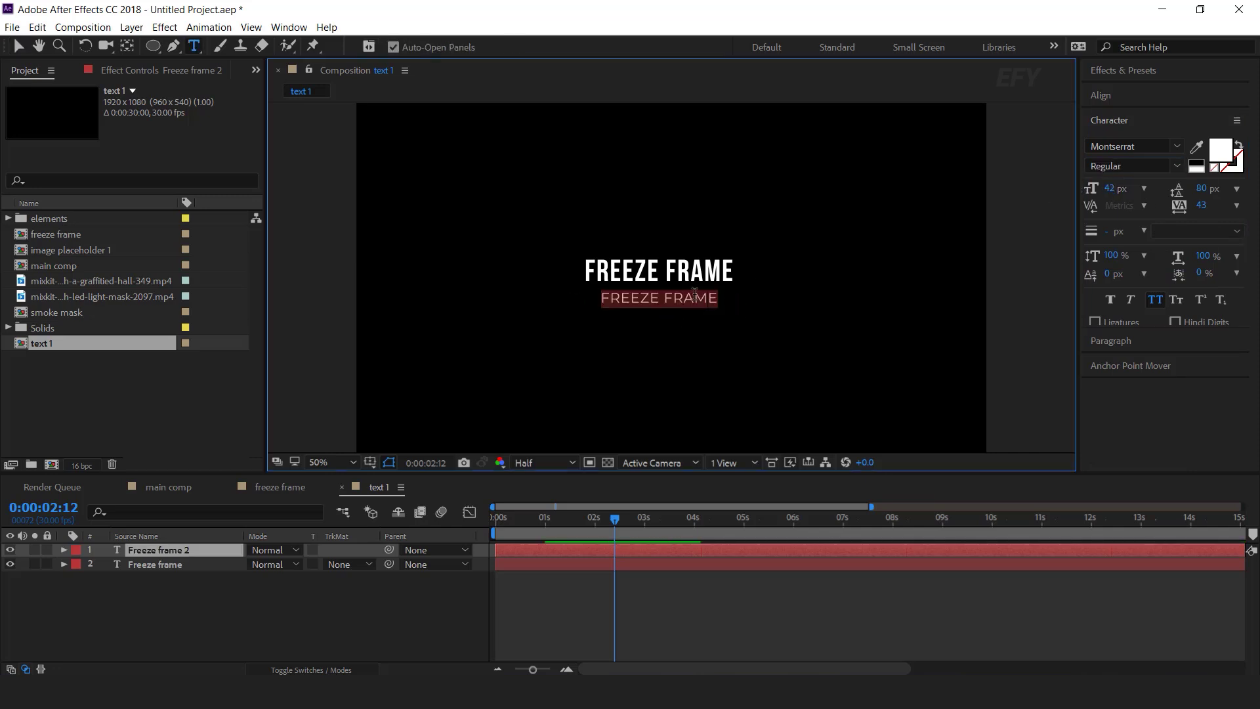
type("effect for you")
key("Escape")
key("v")
left_click_drag(1109, 188, 1110, 189)
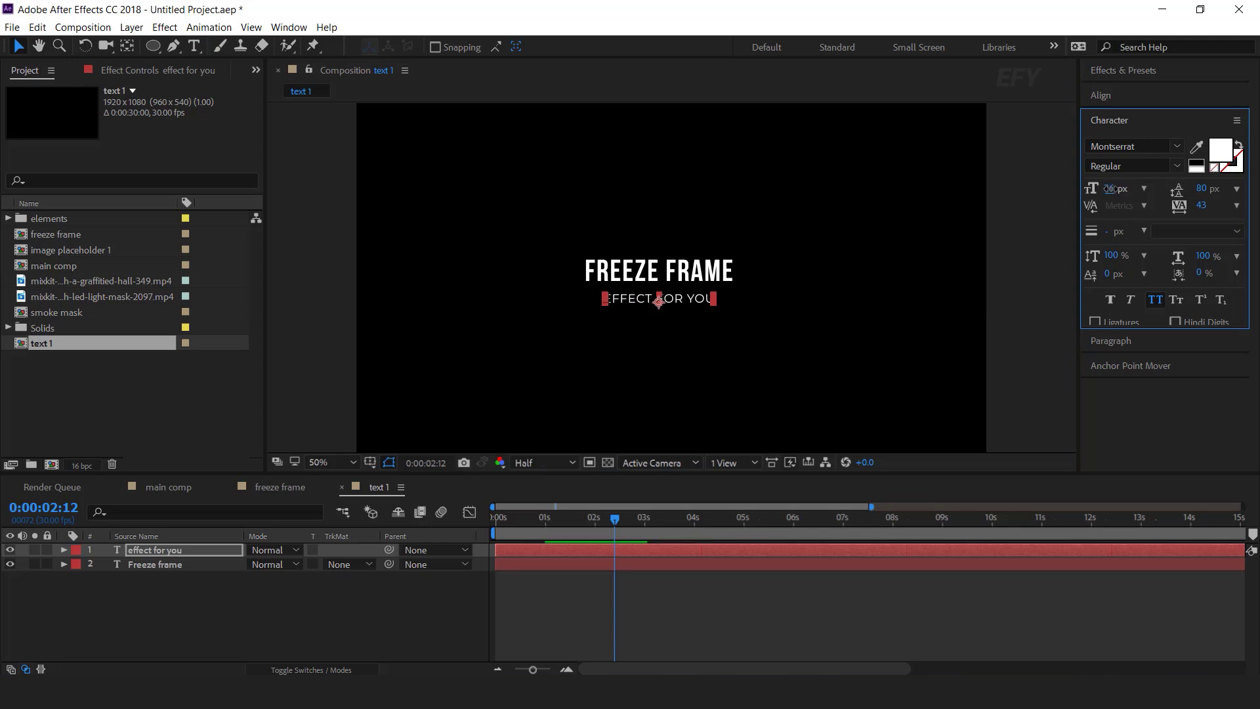
left_click_drag(693, 301, 689, 296)
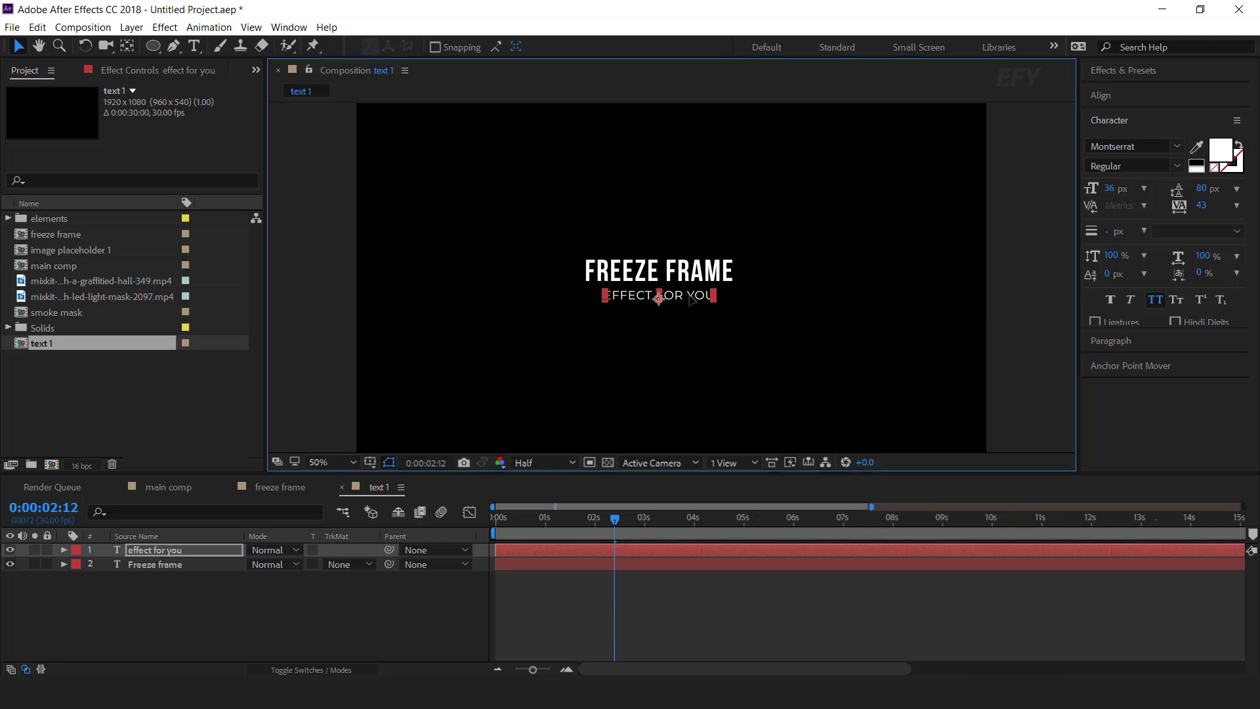
Step: Set the Position of Animator 1 on the effect for you layer to 300, 0
left_click(83, 553)
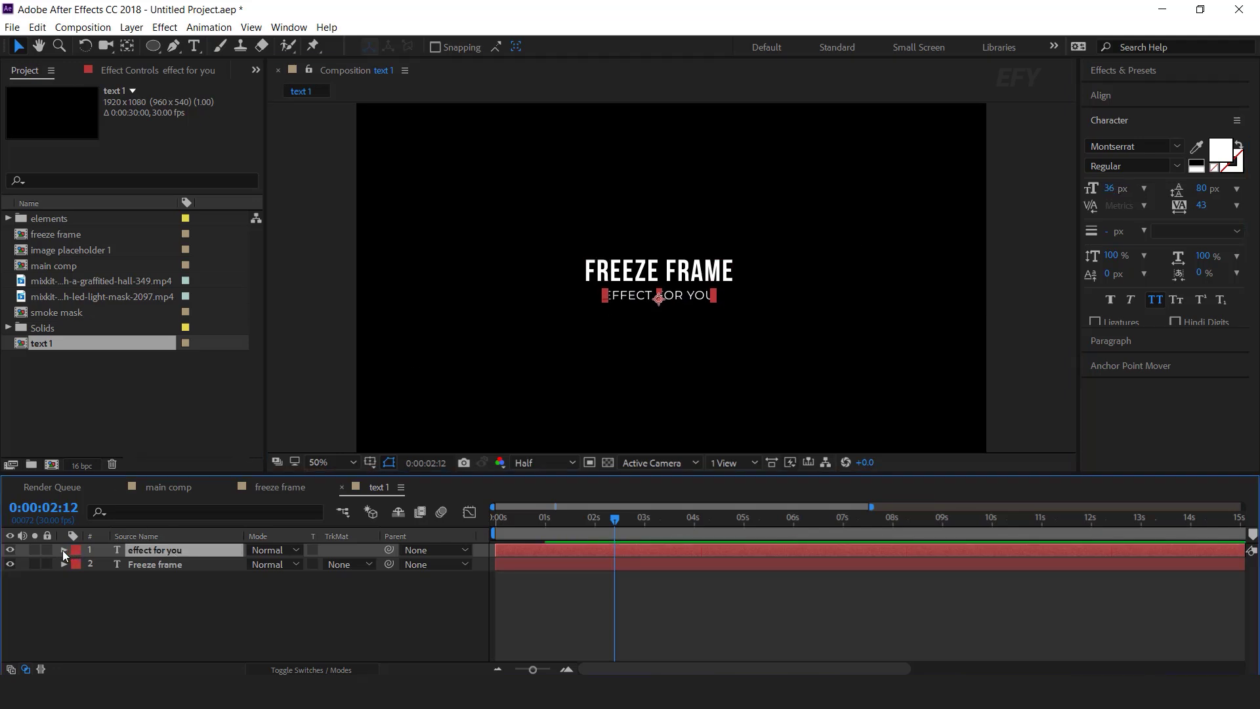
left_click(63, 549)
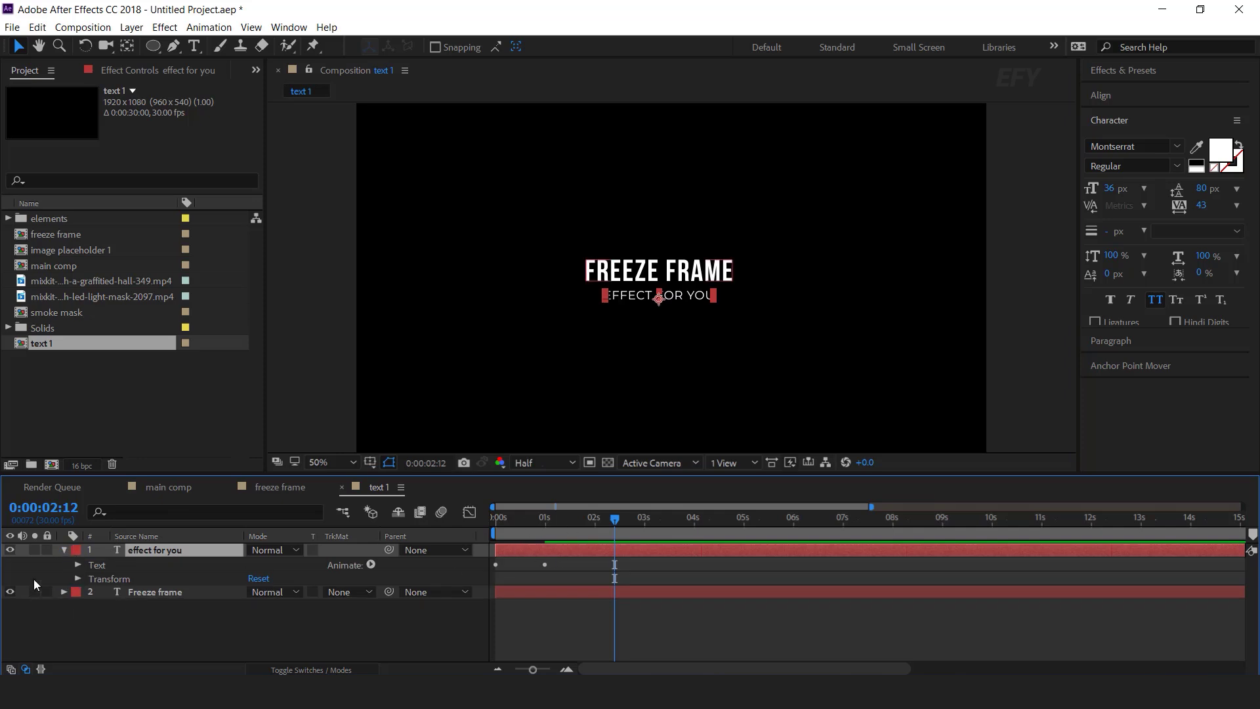
left_click(78, 565)
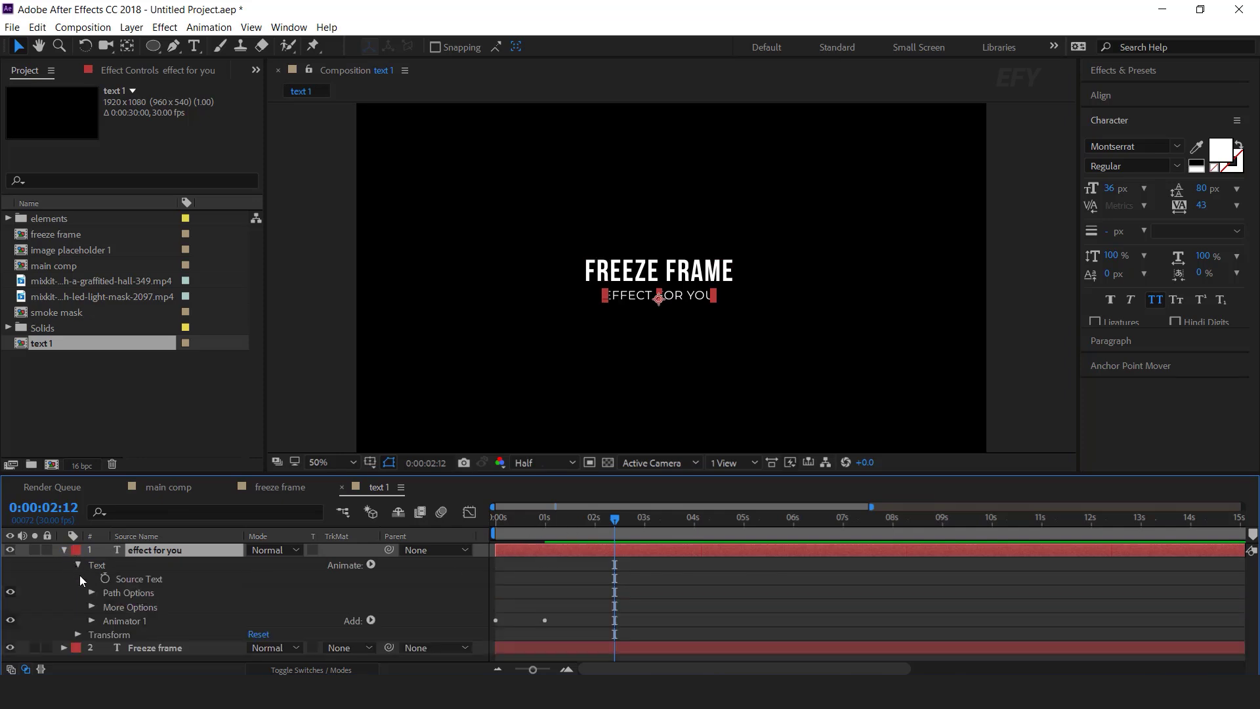
left_click(92, 620)
scroll(120, 635, "down", 2)
left_click(152, 613)
left_click(275, 612)
type("0")
key("Return")
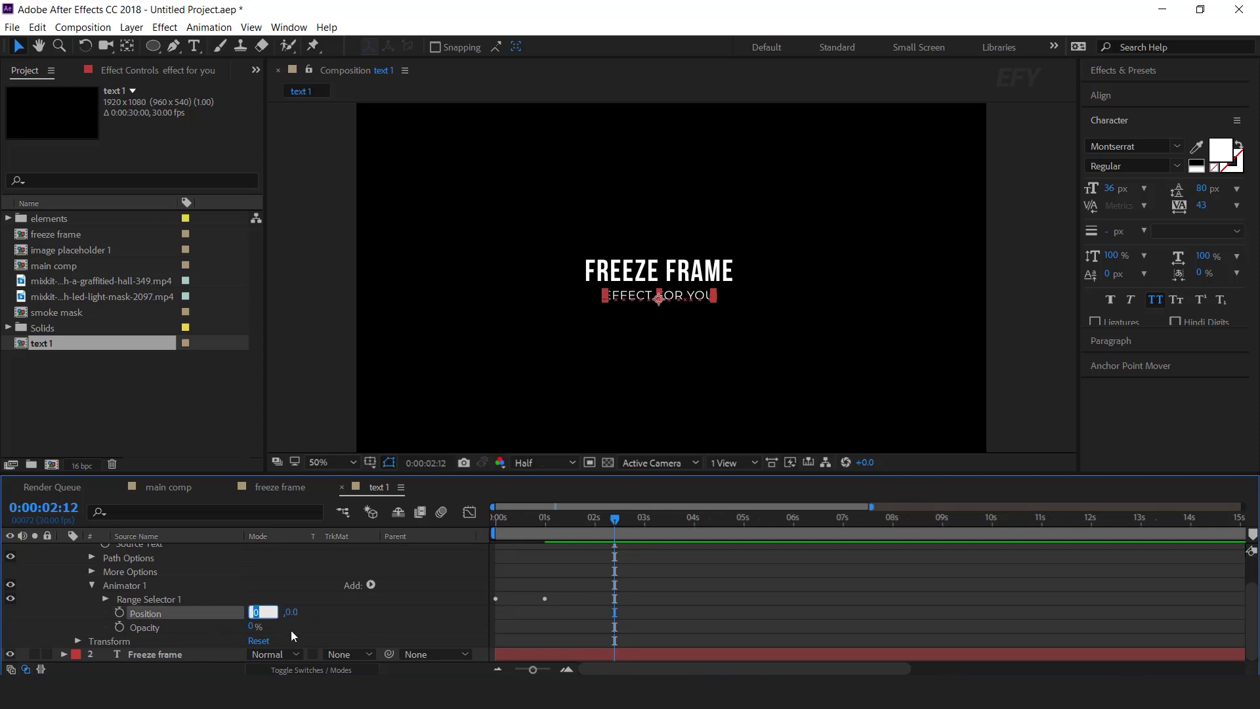
Step: Shift the effect for you layer to start slightly after the Freeze frame layer and preview the reveal
key("Home")
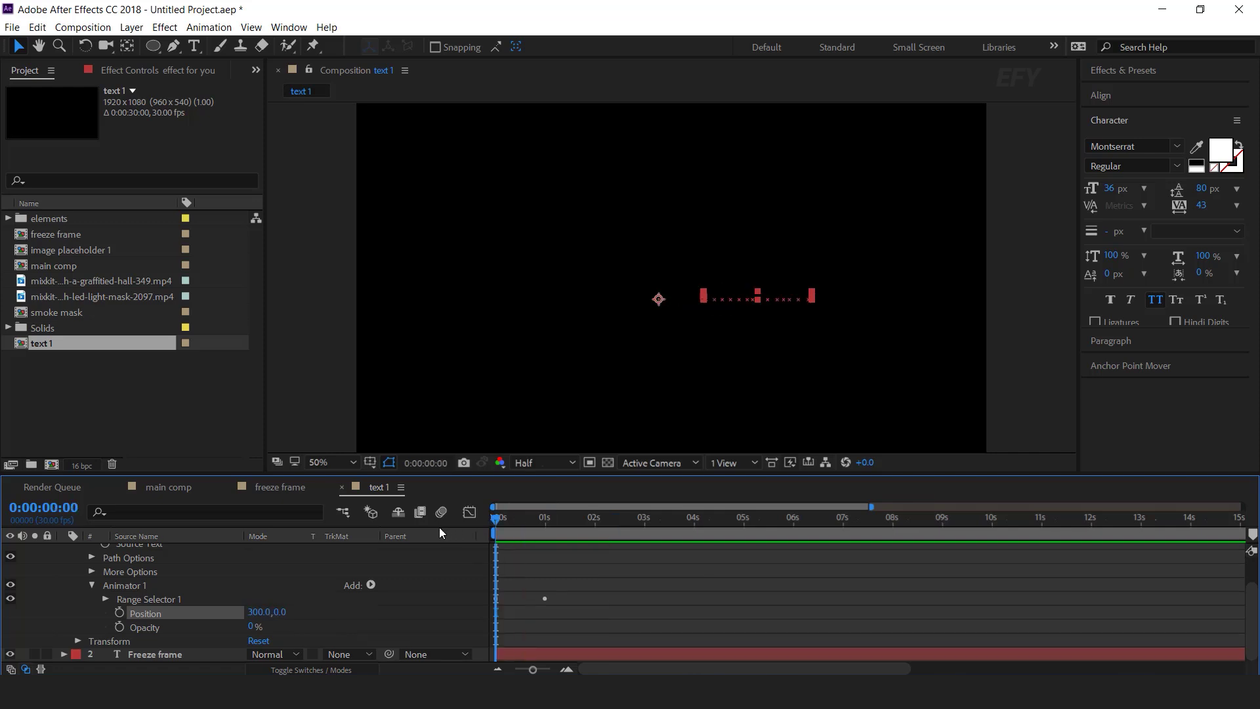
scroll(85, 588, "up", 3)
left_click(65, 550)
left_click_drag(525, 553, 539, 552)
key("space")
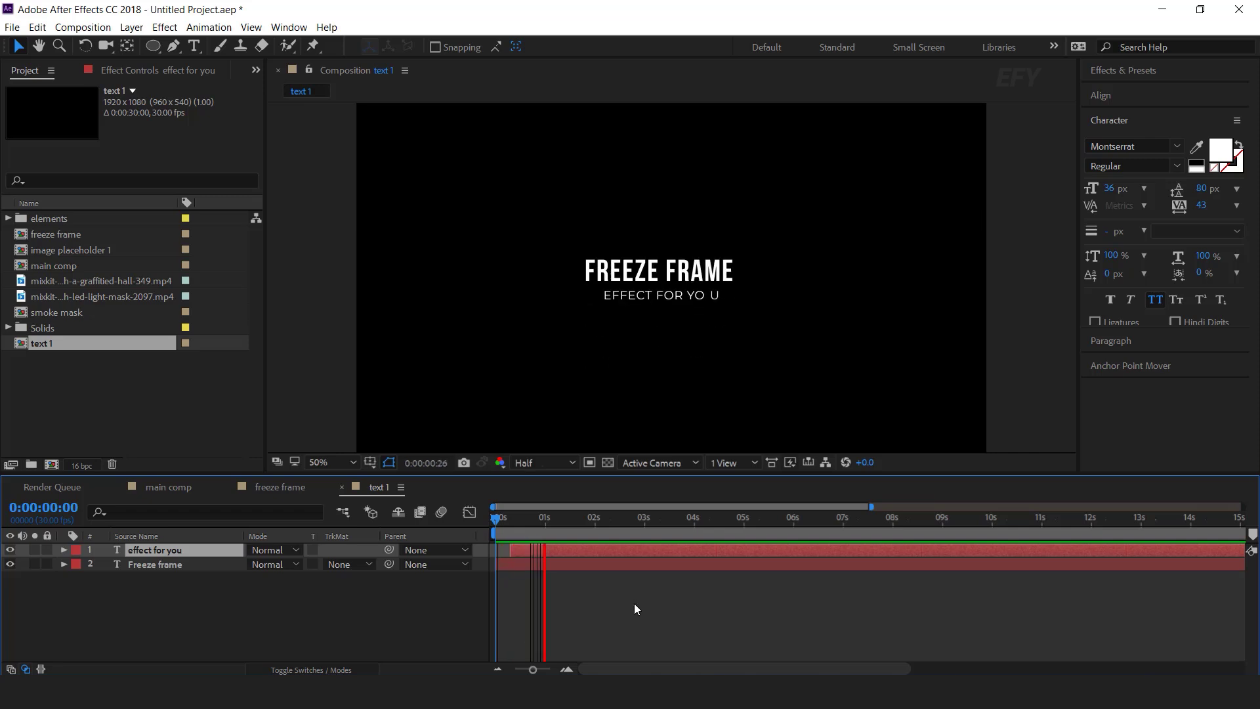
left_click(528, 518)
left_click_drag(549, 518, 581, 519)
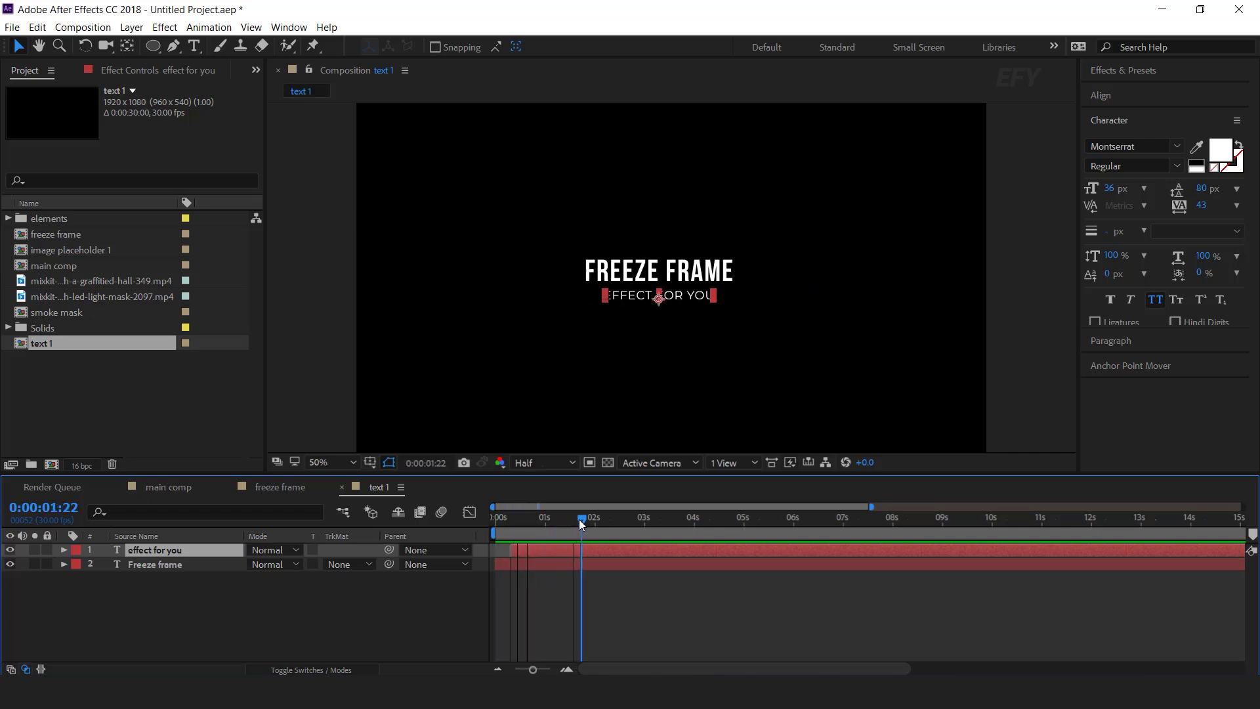
left_click(342, 604)
Step: Add the text 1 composition as the top layer of the freeze frame comp, starting slightly after 0:00:00:00
left_click(341, 487)
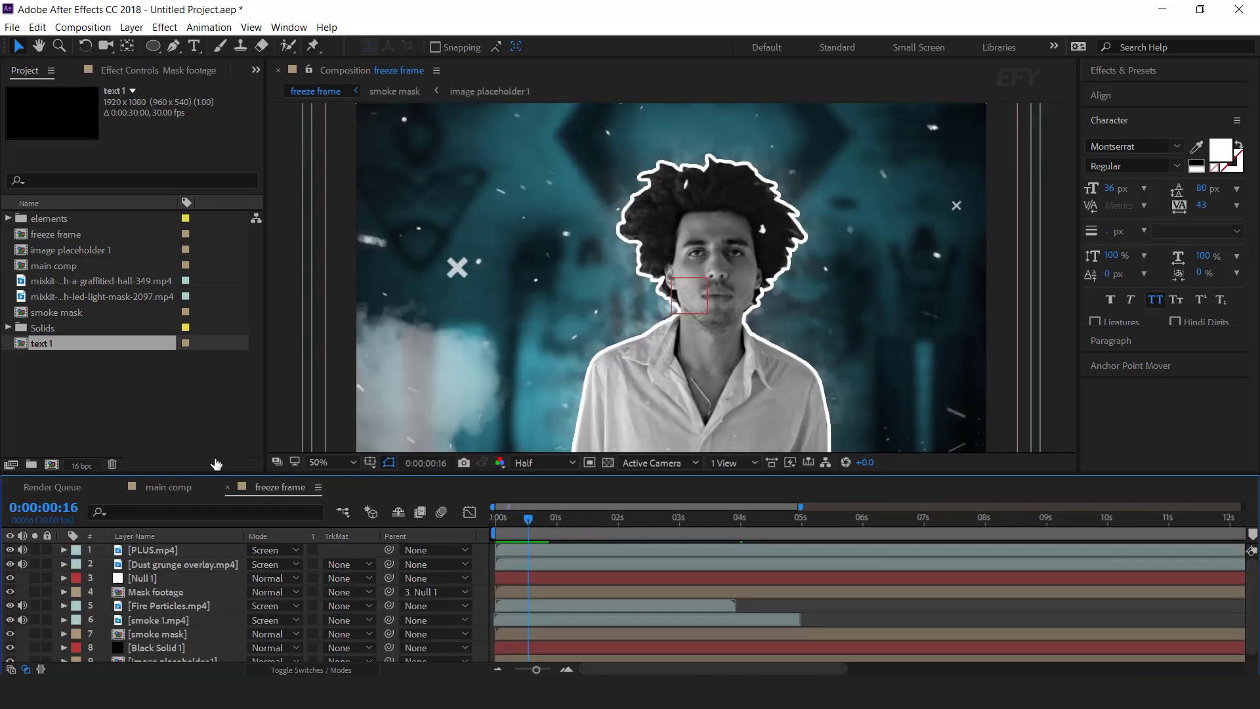
left_click_drag(50, 345, 164, 548)
key("Home")
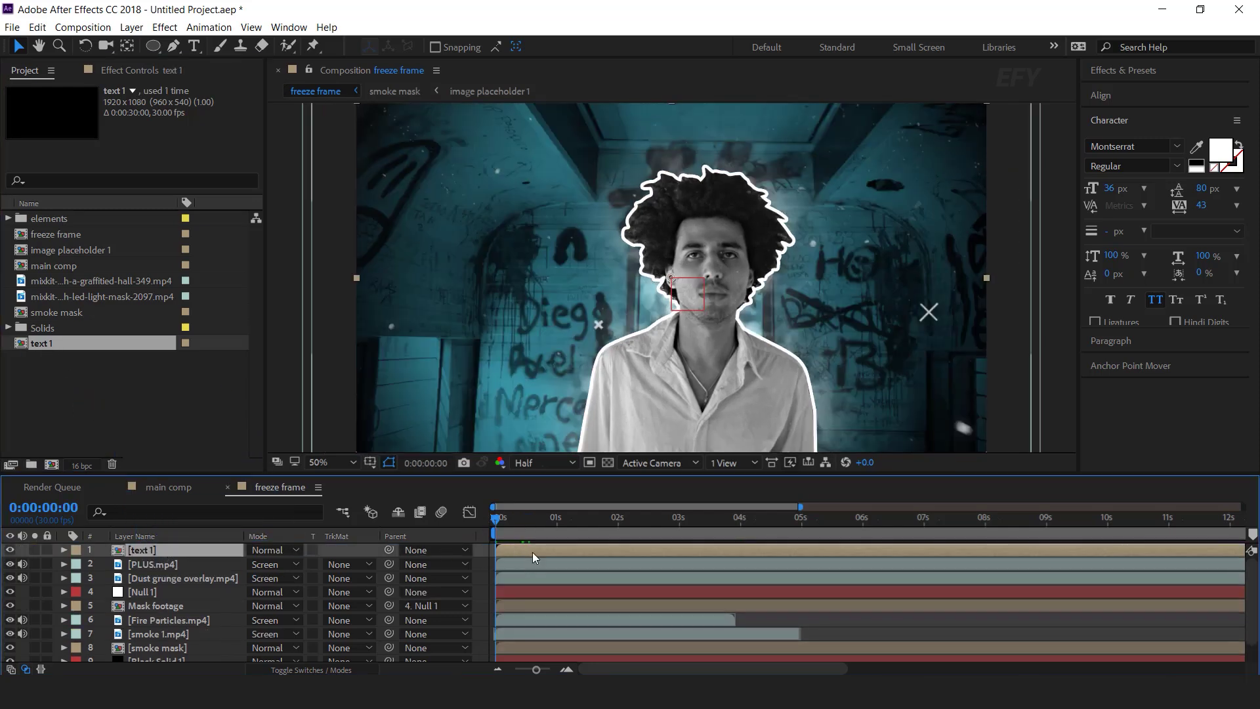
left_click_drag(542, 546, 553, 546)
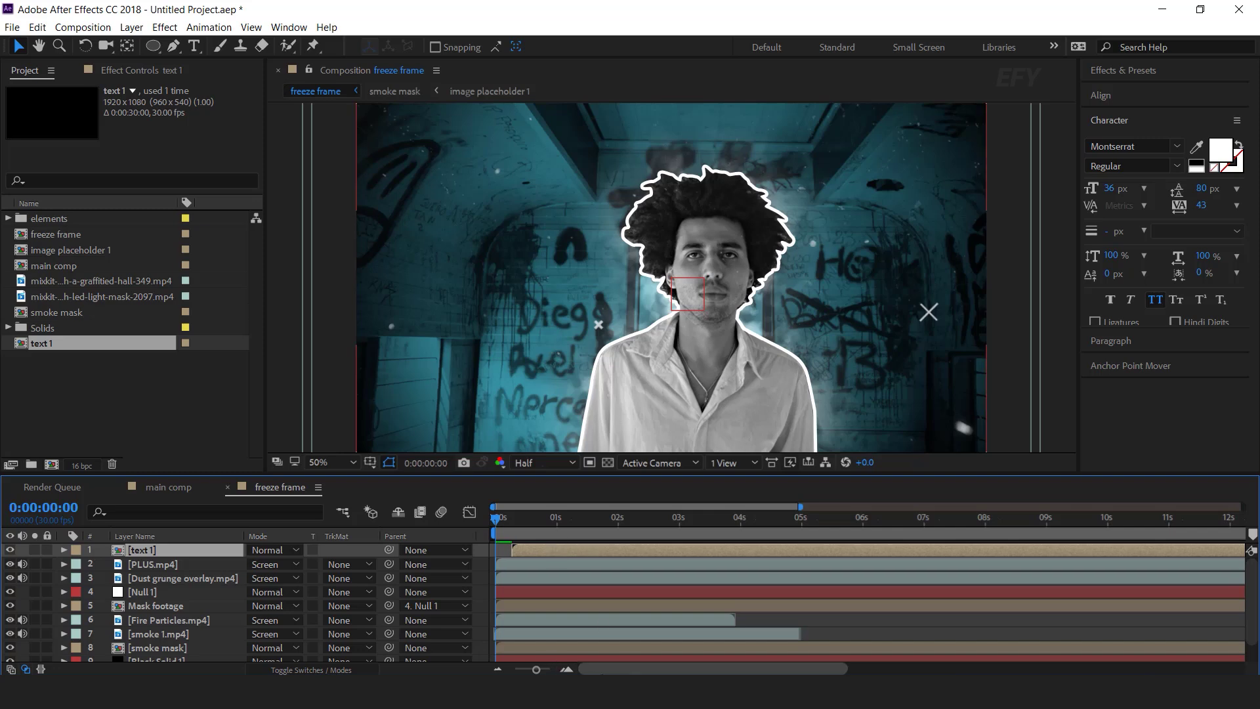
Step: Preview the title over the footage and, at 0:00:01:24, move the text 1 layer to the left of the subject
key("space")
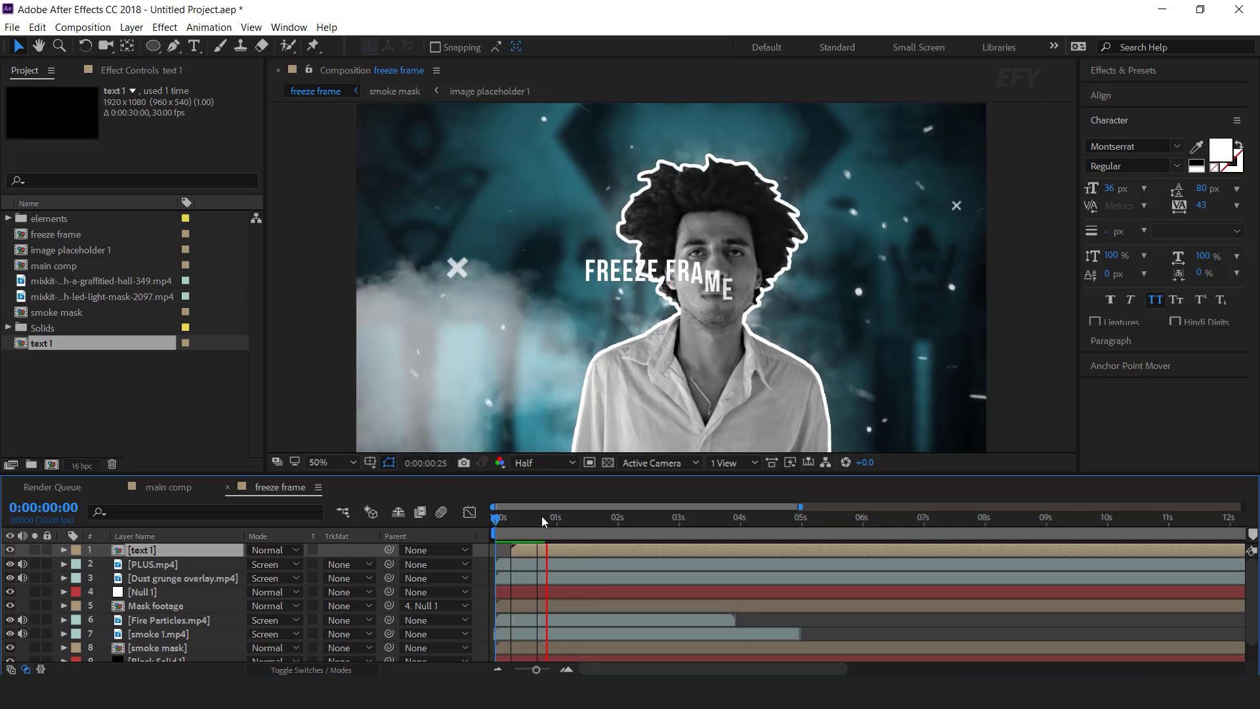
left_click(605, 522)
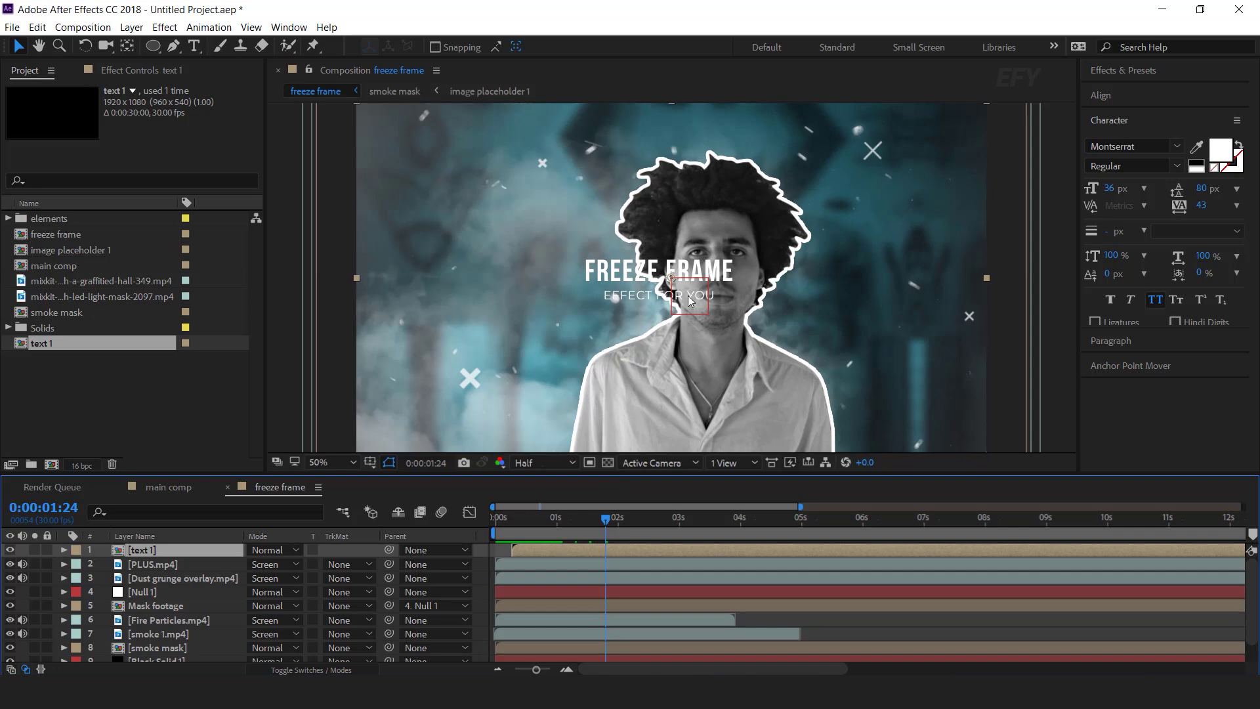
left_click_drag(676, 281, 517, 295)
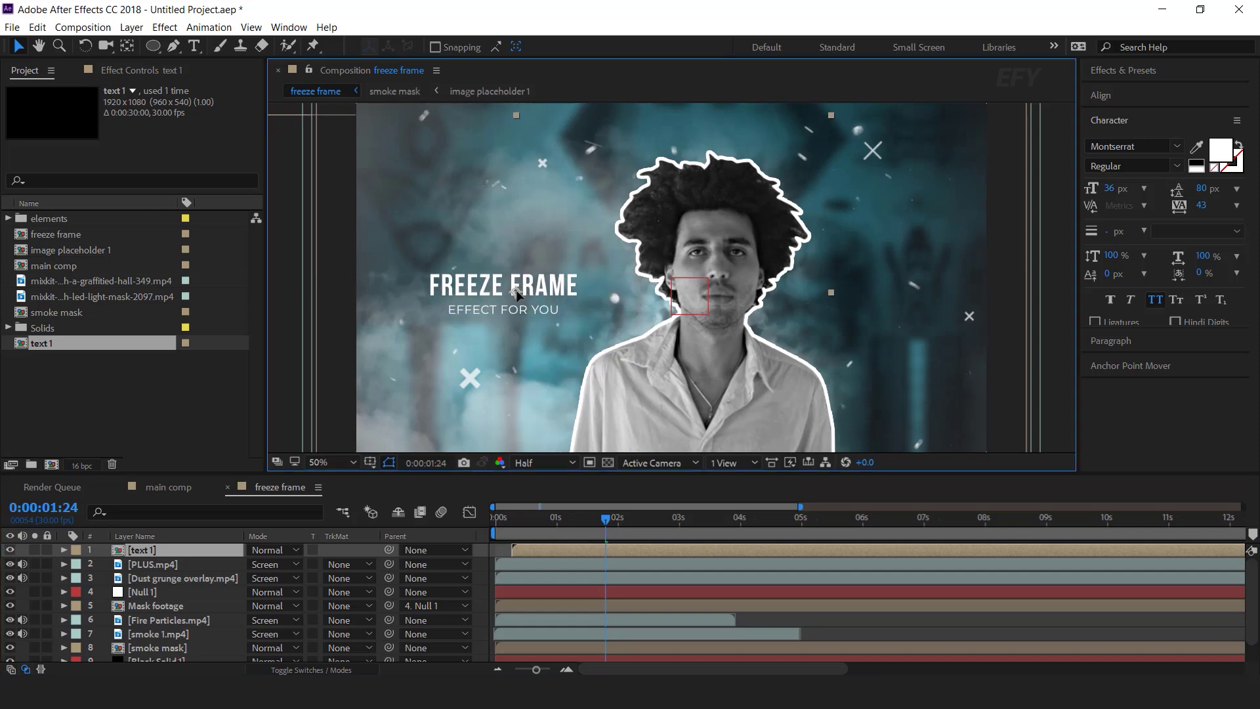
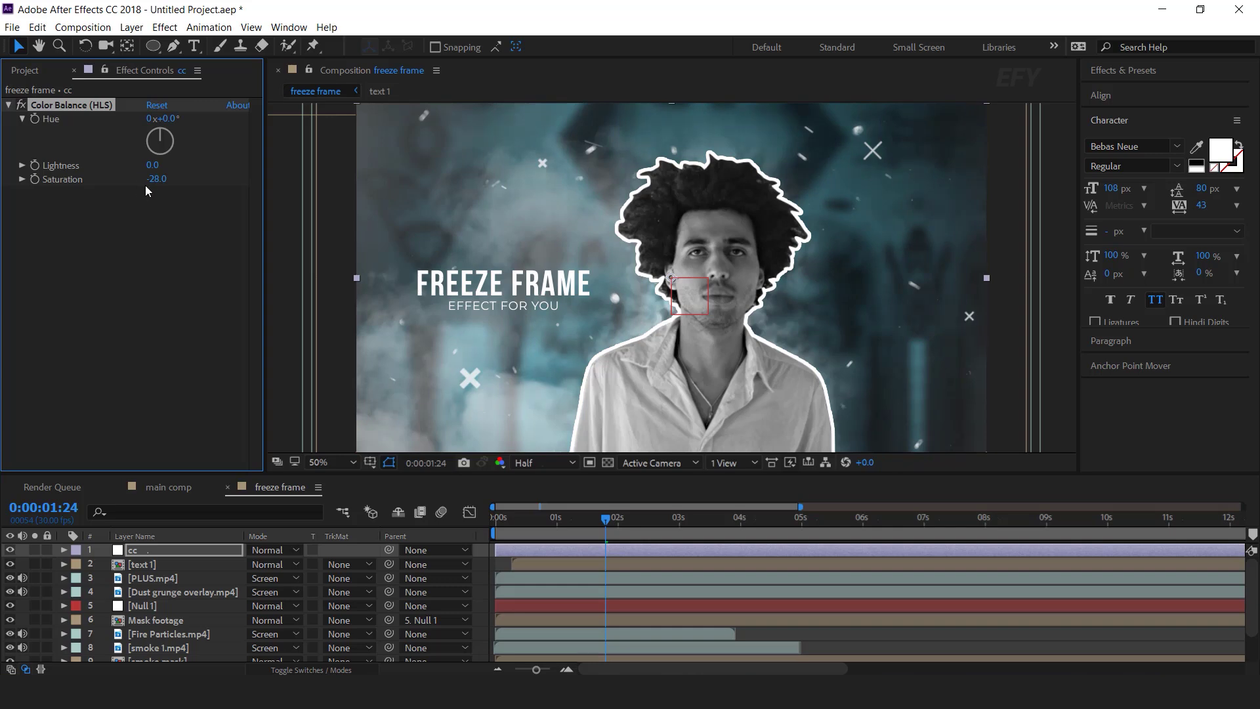
Step: On the cc layer, set the Color Balance (HLS) Saturation to -30 and apply a Noise effect at 15%
type("-30")
key("Return")
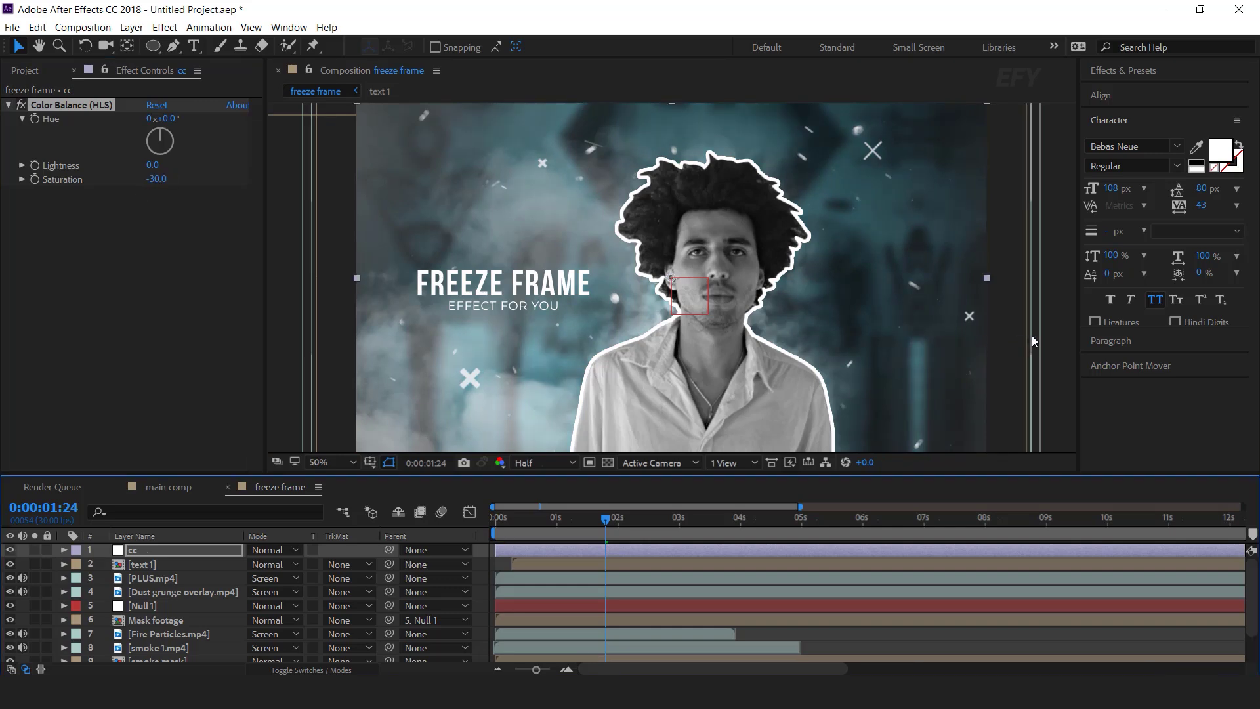
left_click(140, 552)
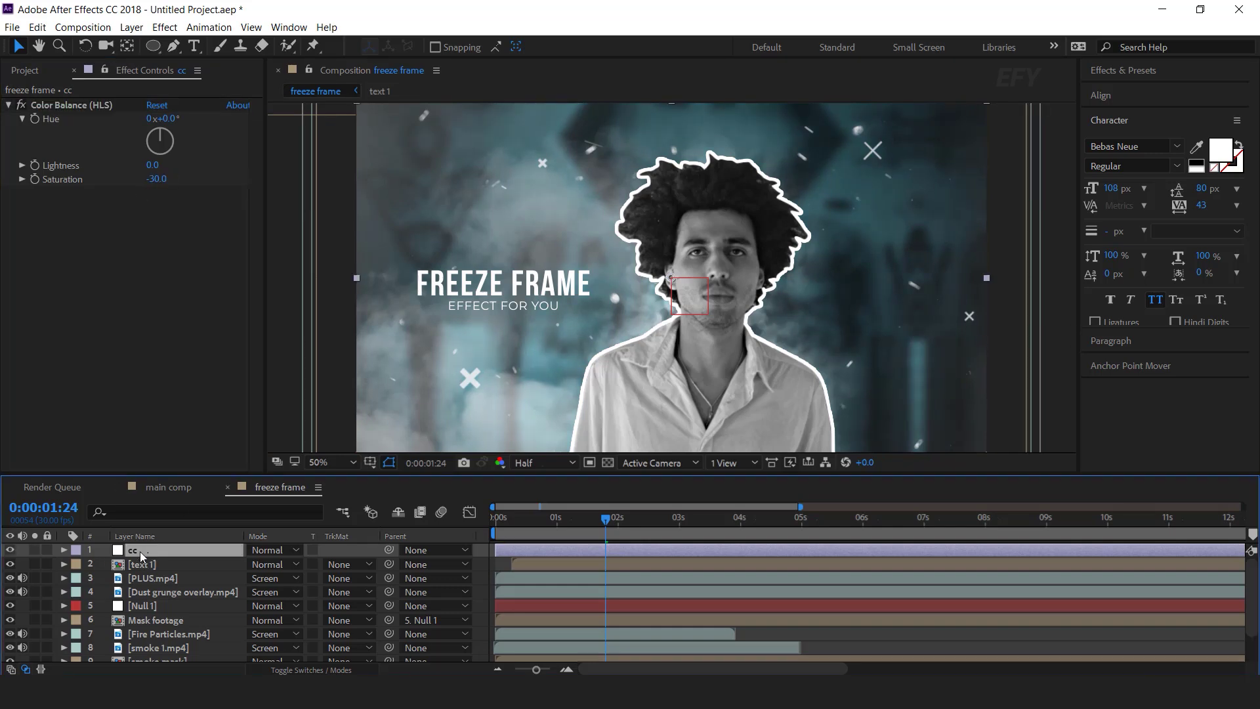
key("ctrl+space")
type("noi")
left_click(140, 551)
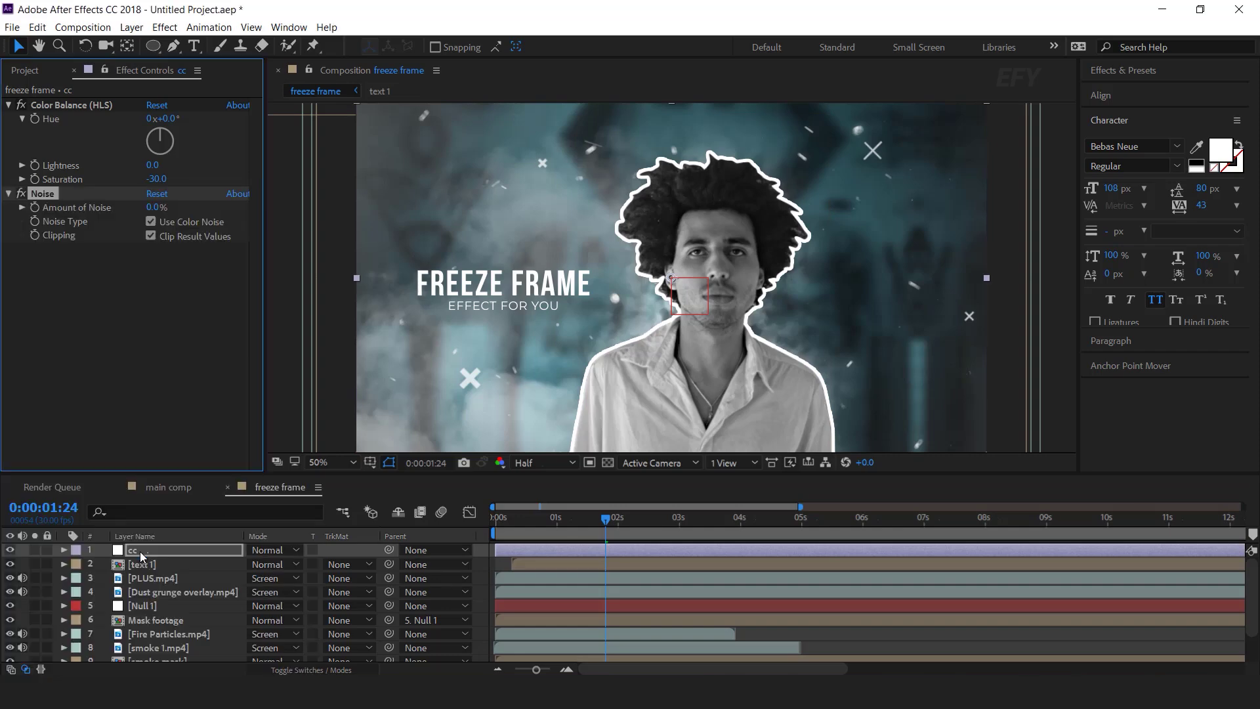
left_click(152, 208)
key("Return")
Step: Apply the Venetian Blinds effect to the cc layer with its Direction at 90°
left_click(135, 553)
key("ctrl+space")
type("ve")
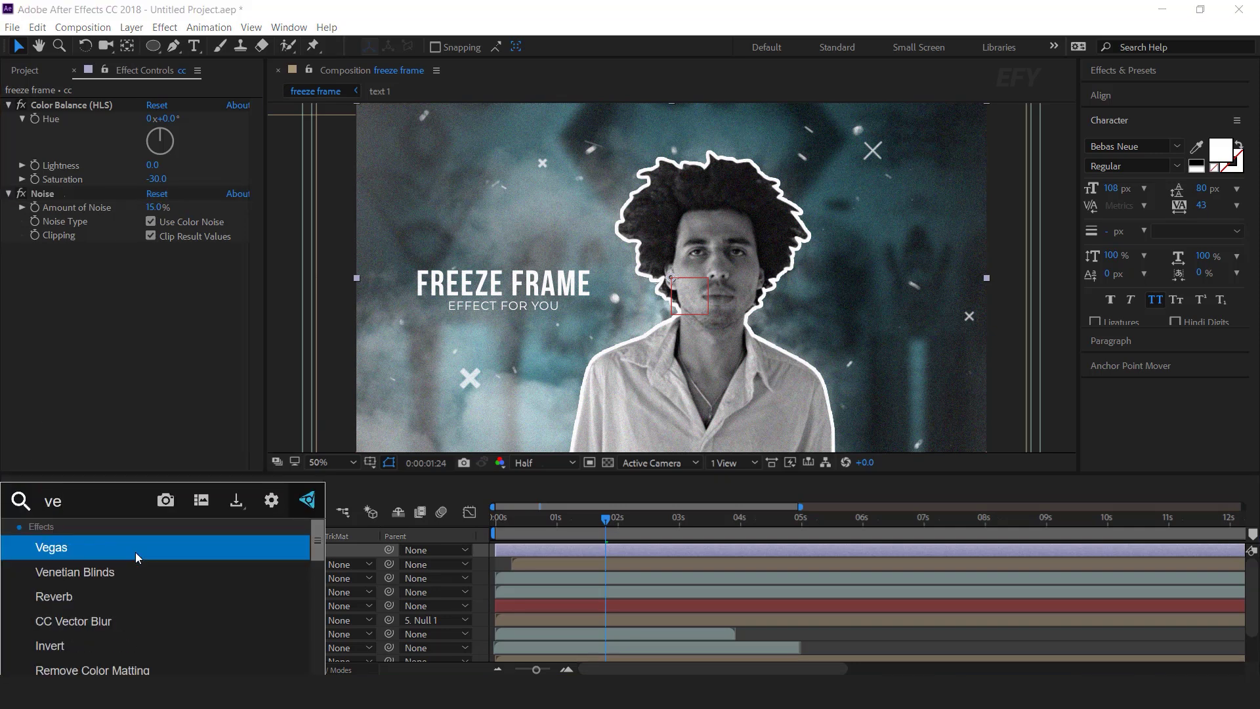
left_click(98, 574)
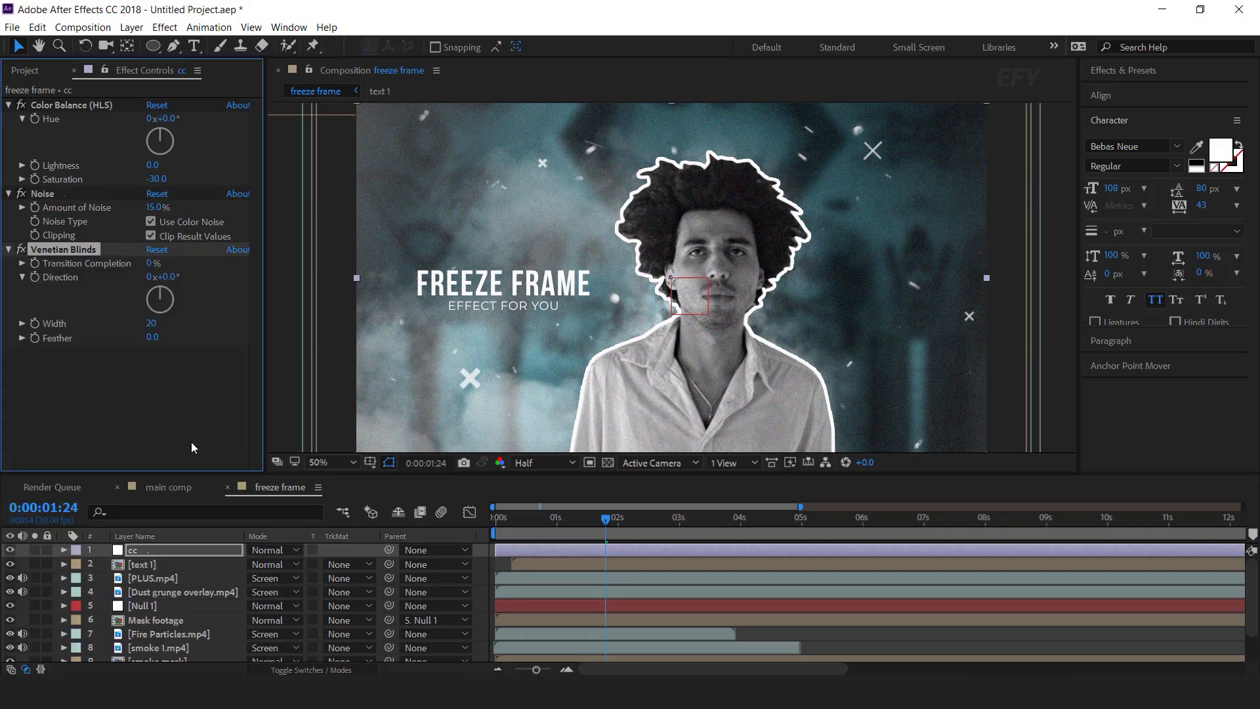
left_click(168, 276)
type("90")
key("Return")
Step: Set the Venetian Blinds Transition Completion to 15%, Width to 5 and Feather to 1
left_click(153, 263)
type("7")
key("BackSpace")
type("15")
left_click(151, 324)
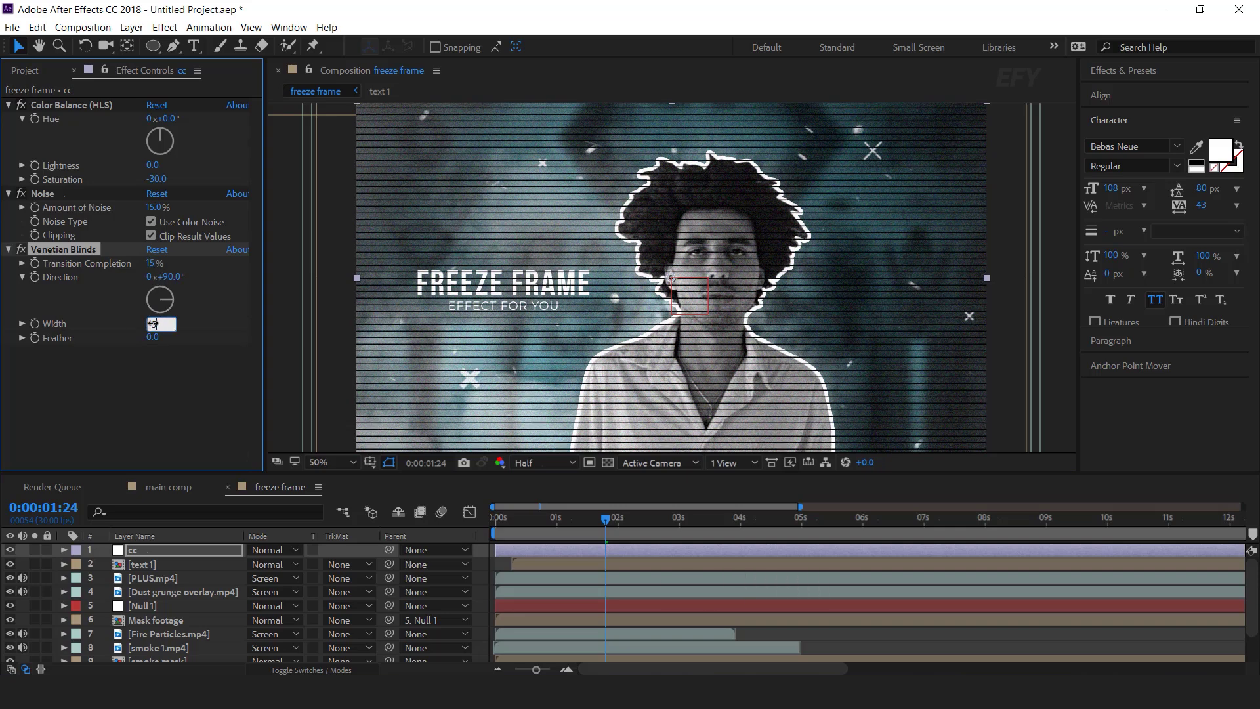
type("5")
key("Return")
left_click(152, 337)
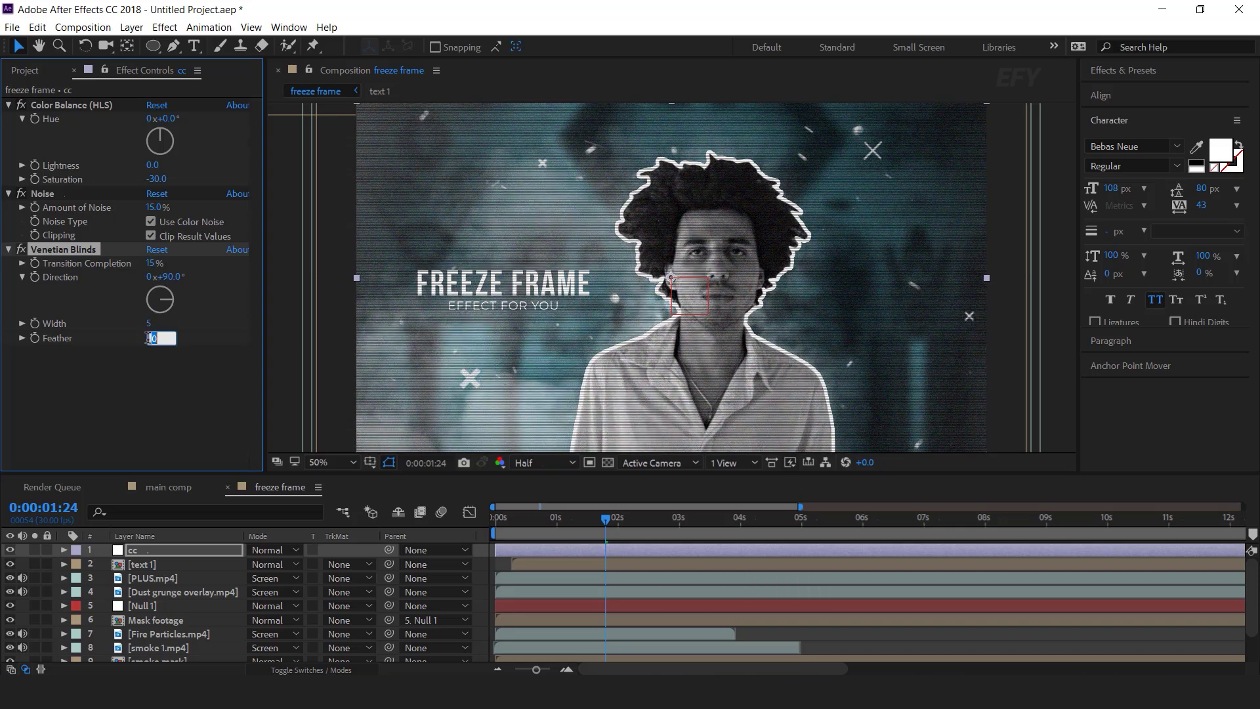
key("Return")
left_click(110, 388)
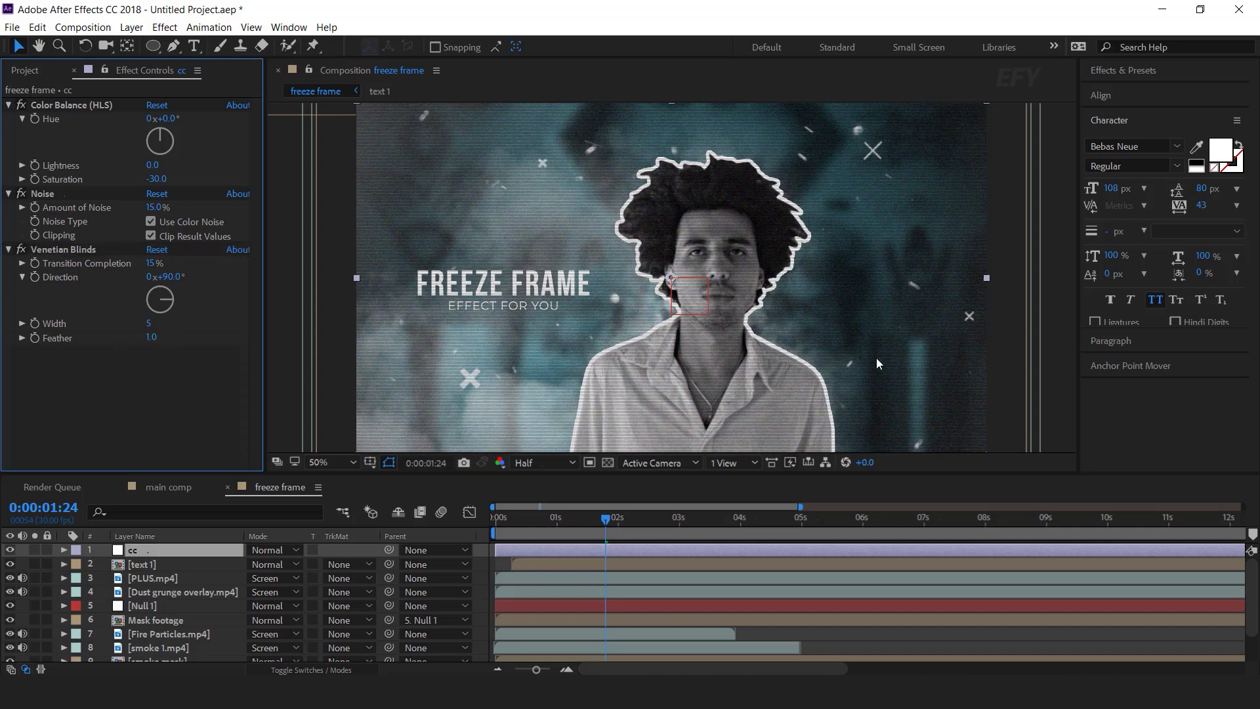
Step: Apply Curves to the cc layer and shape the RGB curve into a gentle S for more contrast
key("ctrl+space")
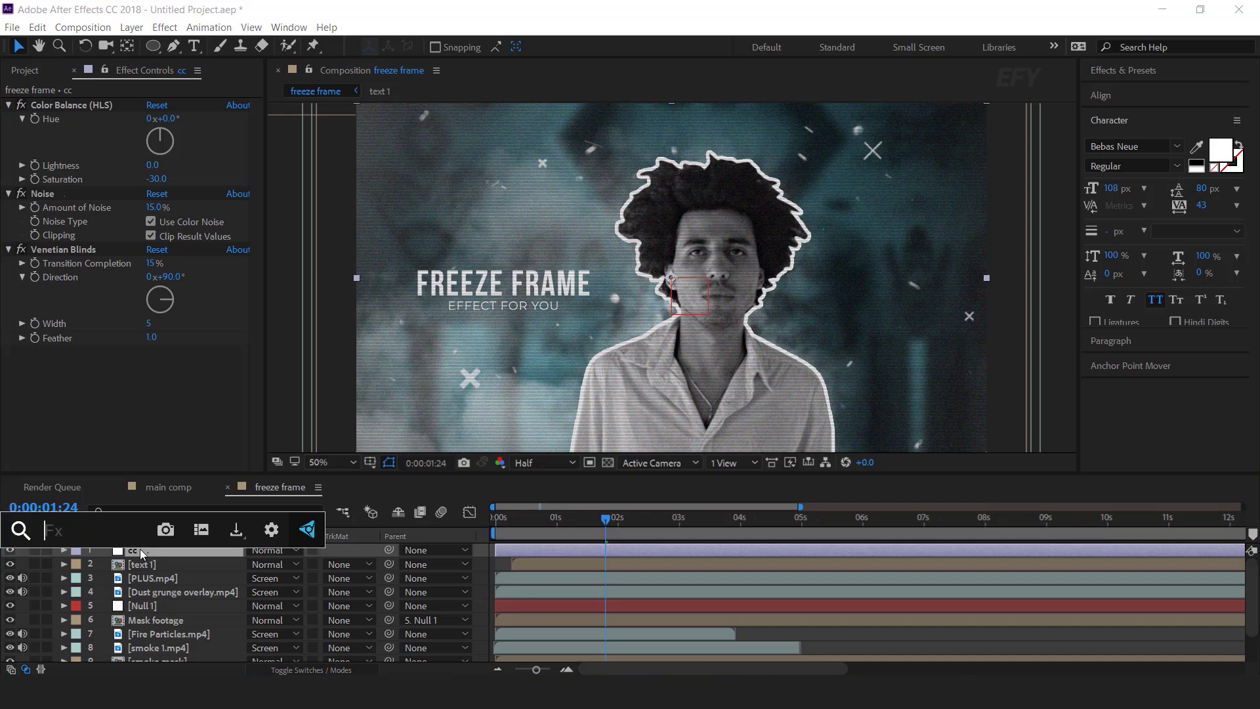
type("cu")
key("Return")
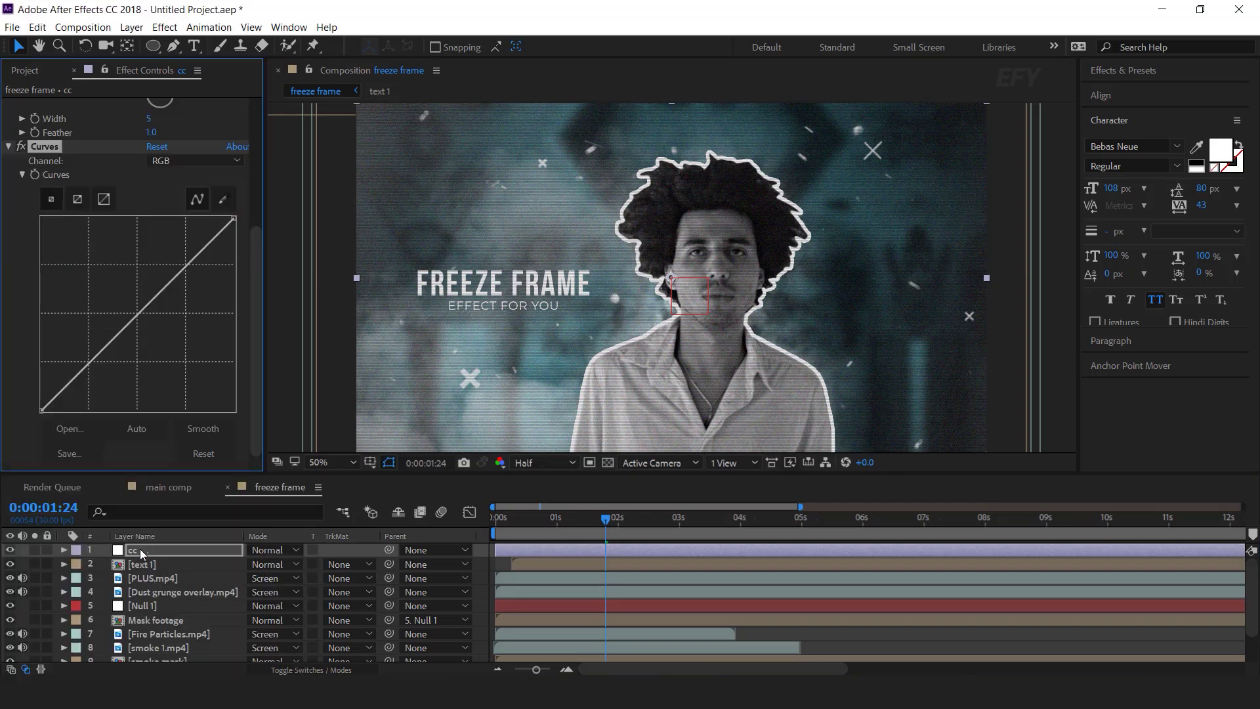
left_click_drag(80, 366, 86, 369)
mouse_move(183, 270)
left_mouse_down()
mouse_move(181, 281)
mouse_move(171, 267)
left_mouse_up()
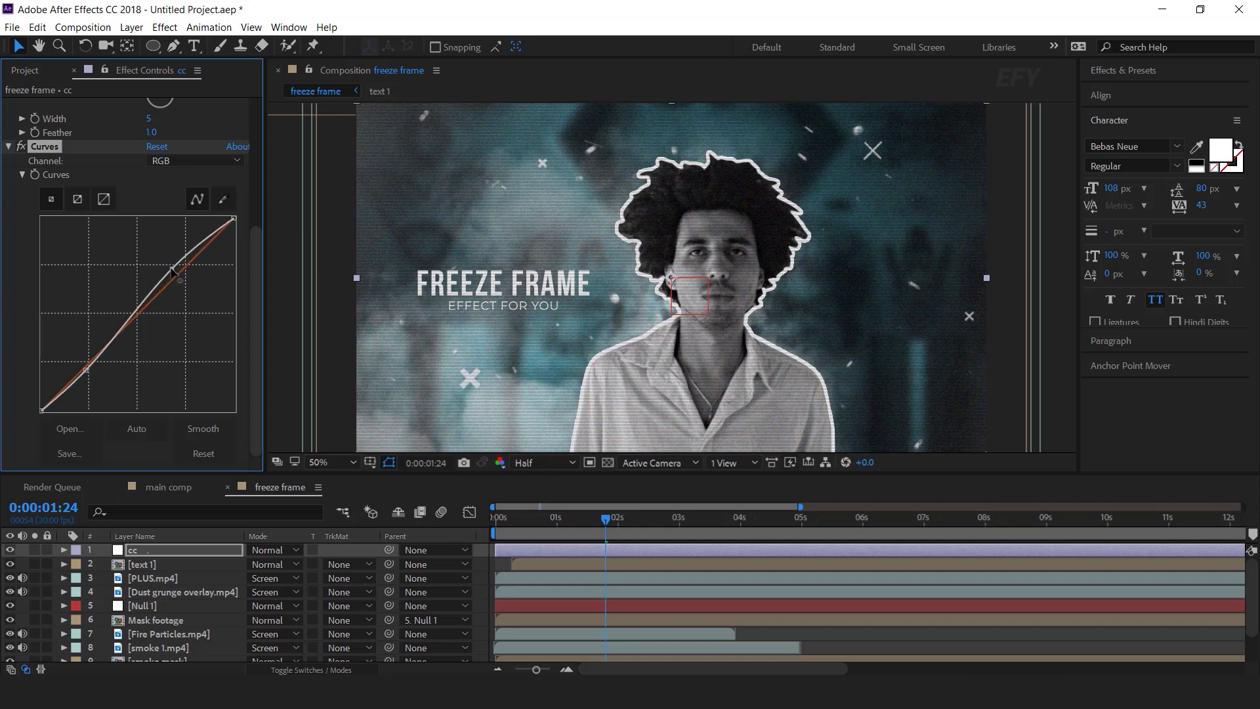
Step: Lower the Blue channel's midtones slightly in Curves and collapse the effect
left_click(185, 164)
left_click(181, 222)
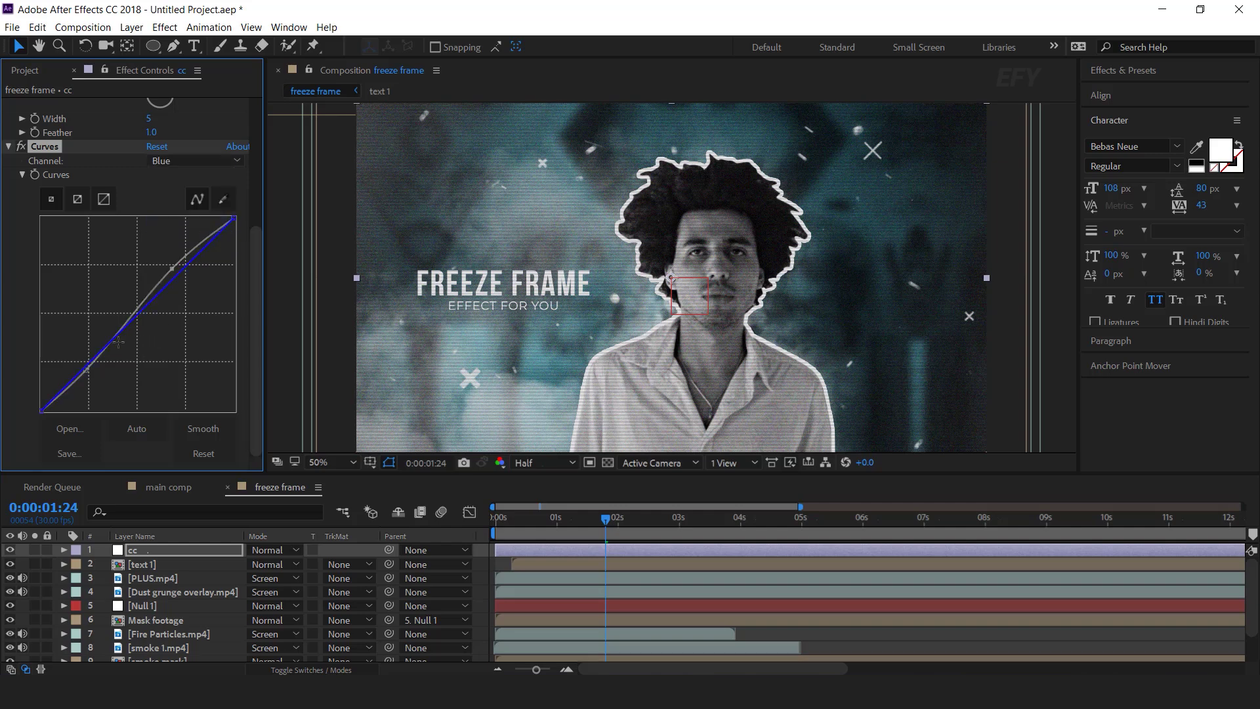
left_click_drag(114, 339, 133, 323)
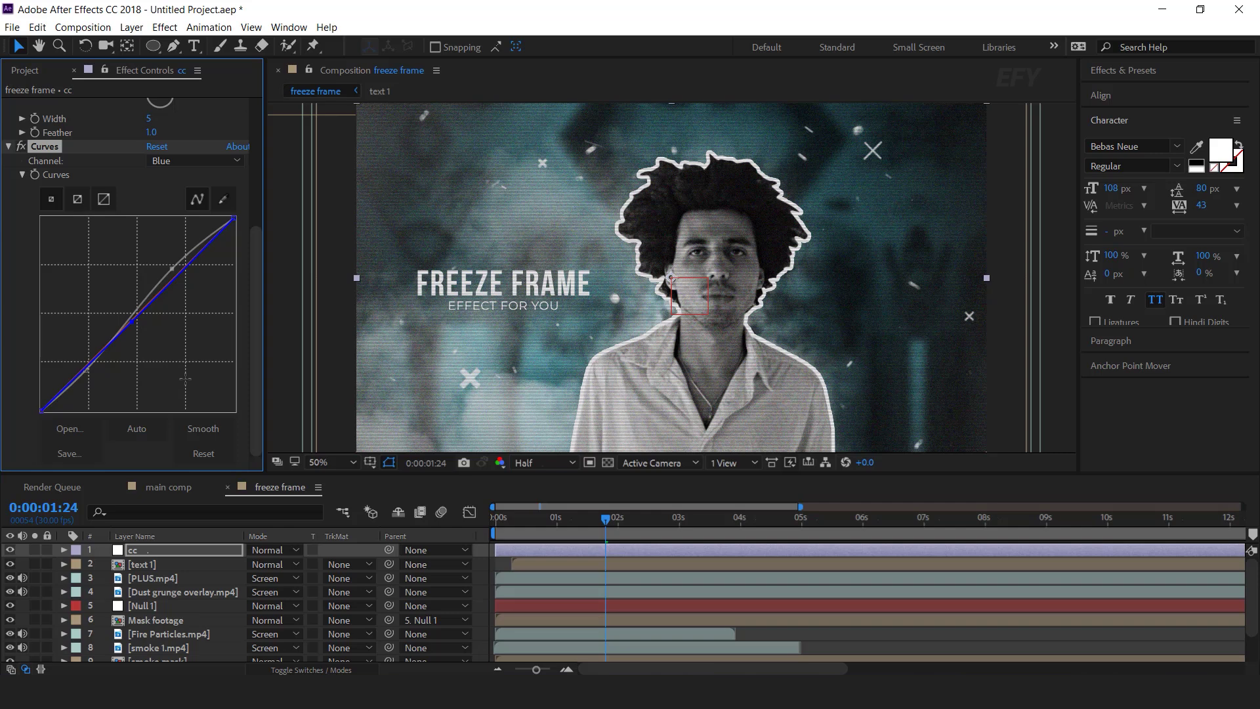
scroll(51, 260, "up", 5)
left_click(9, 331)
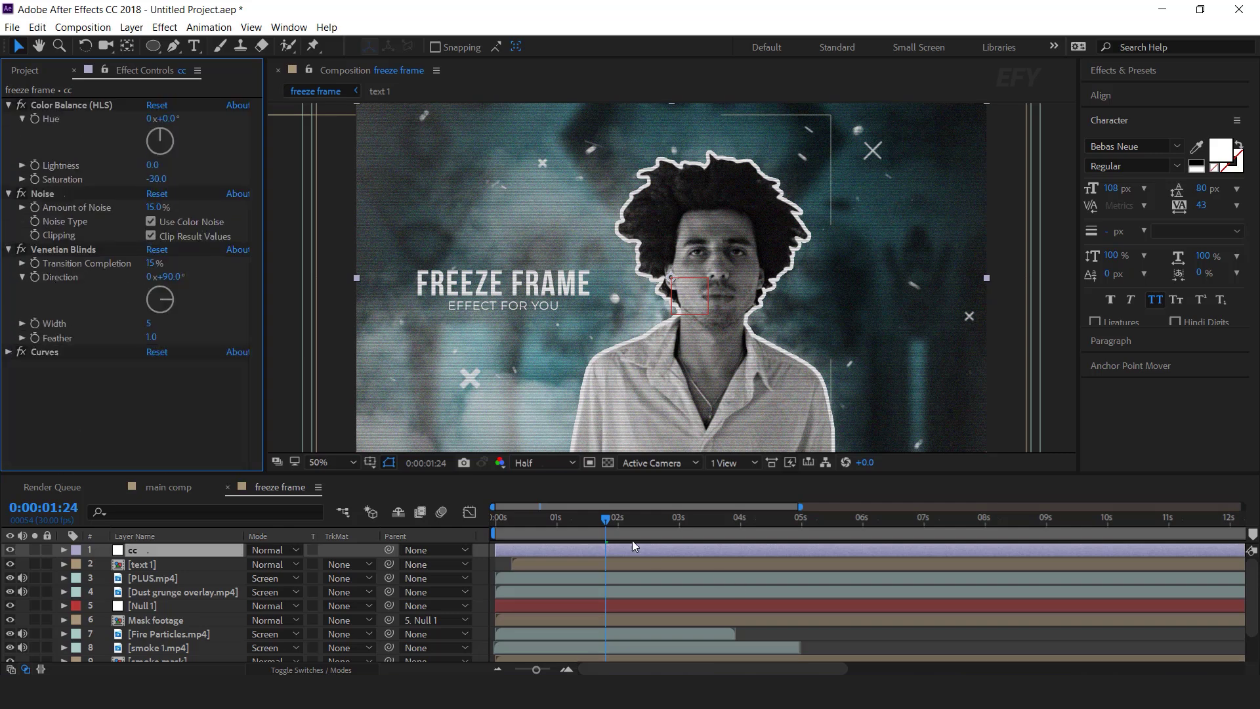
Step: Place LEAK.mp4 from the elements folder directly beneath the cc layer and set its blending mode to Screen
left_click_drag(604, 520, 575, 519)
left_click(27, 73)
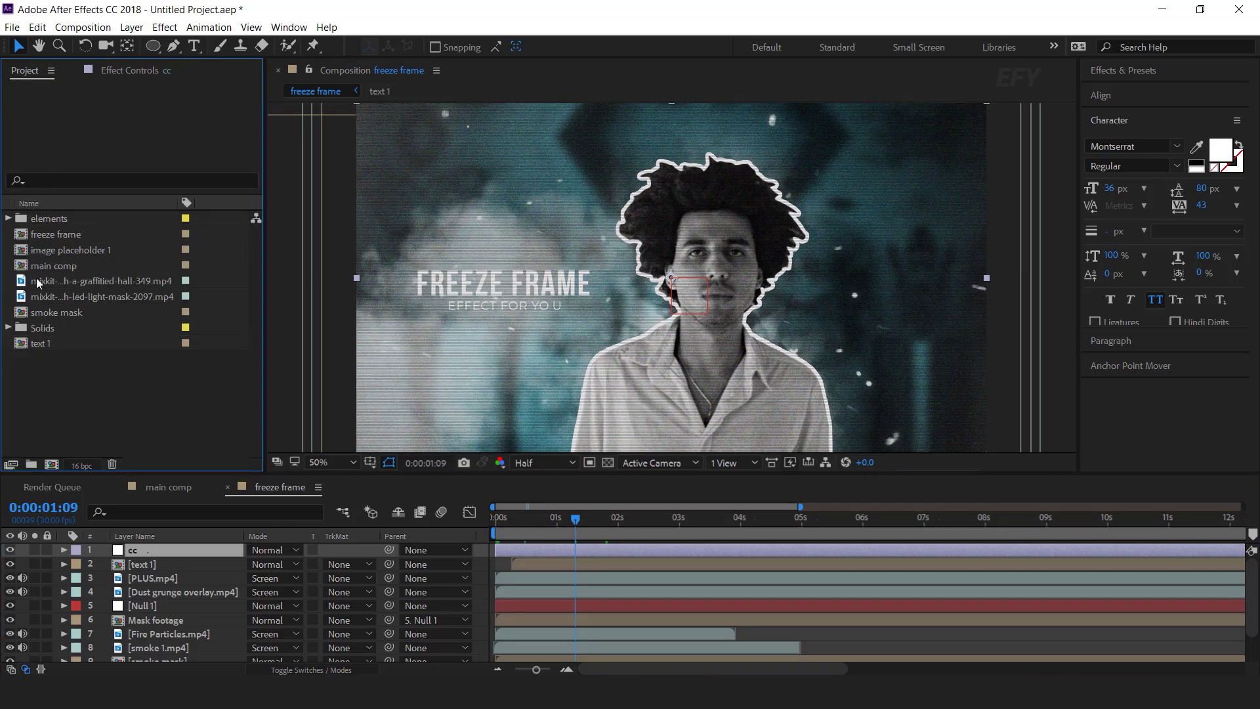
left_click(8, 218)
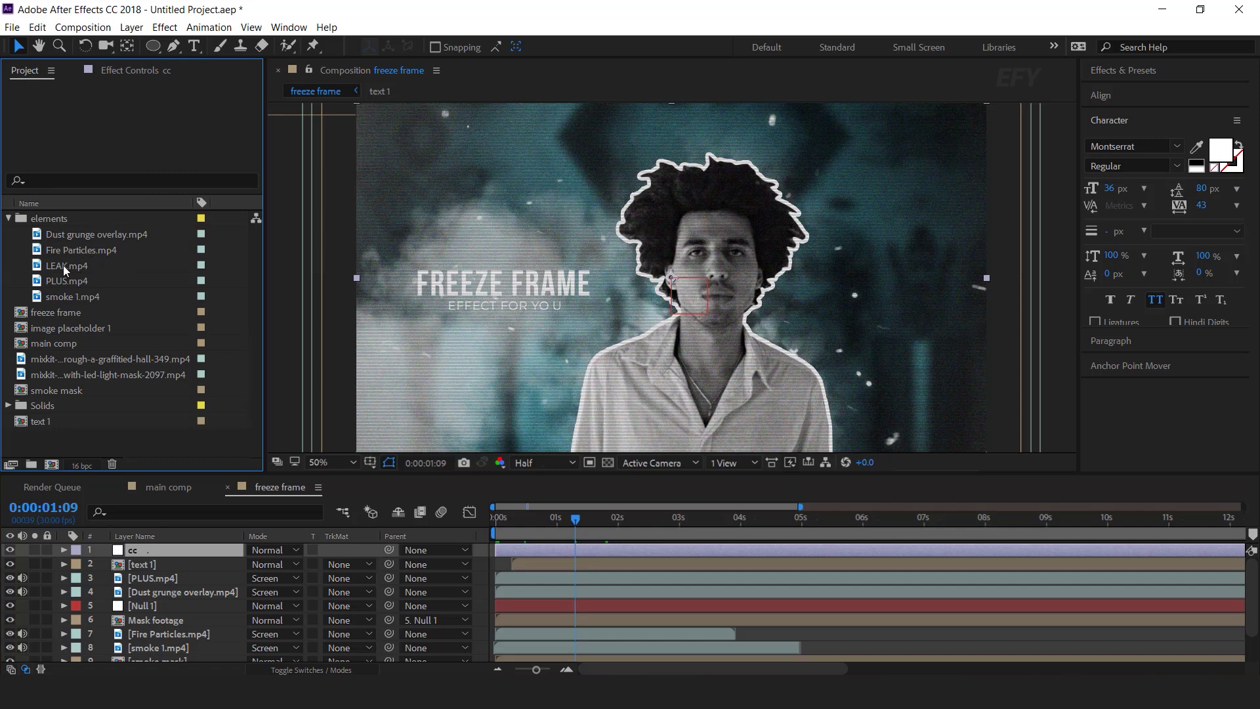
left_click(75, 282)
left_click_drag(73, 265, 187, 558)
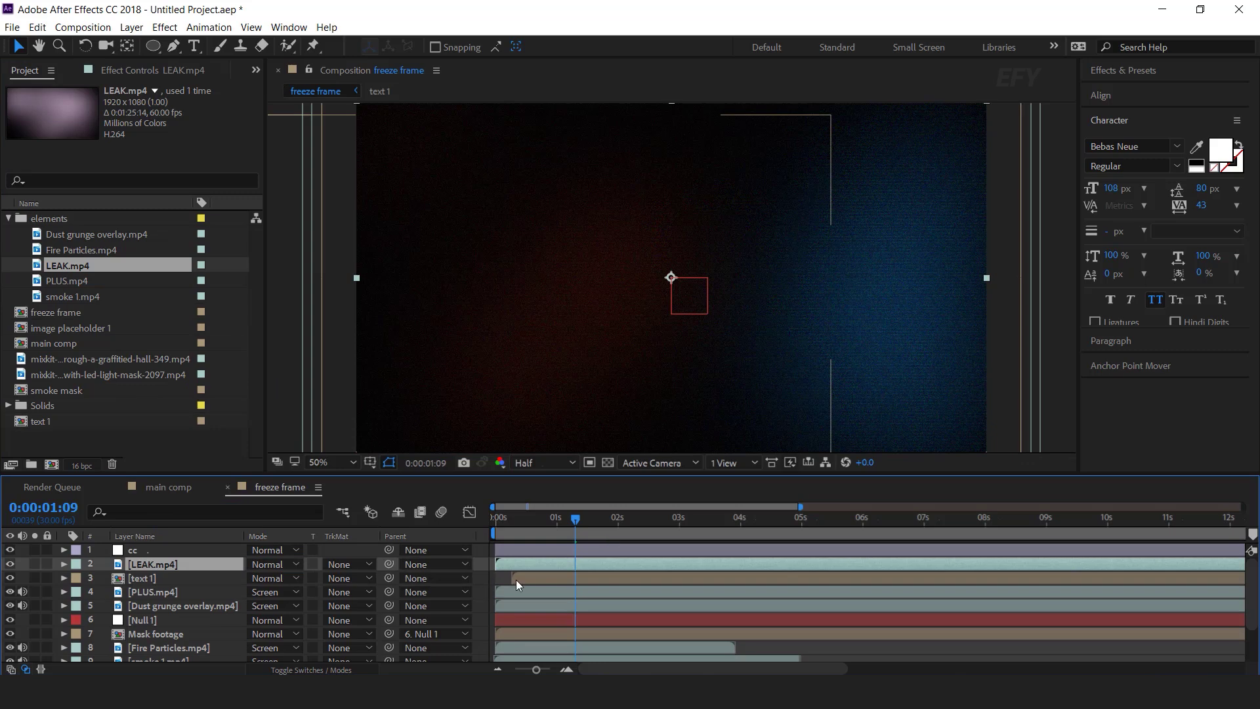
left_click(270, 564)
left_click(333, 273)
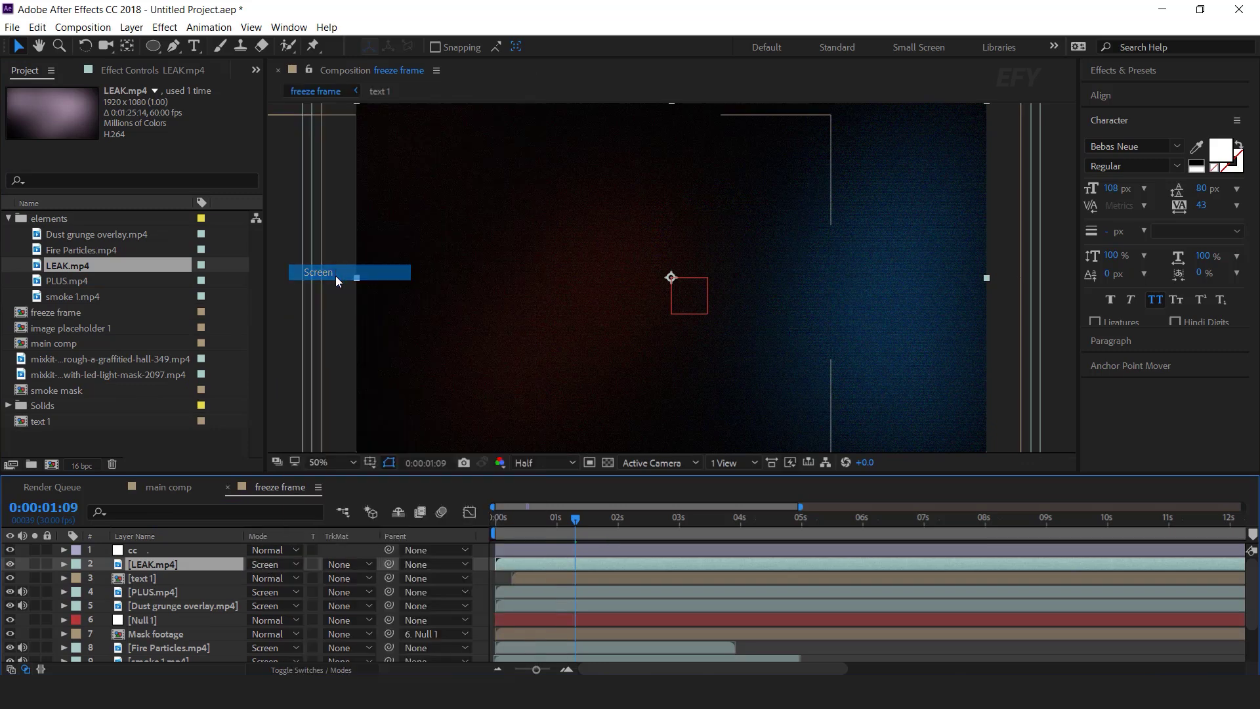
Step: Play the freeze frame comp from the start to check the light leak, and deselect the layer
left_click(497, 522)
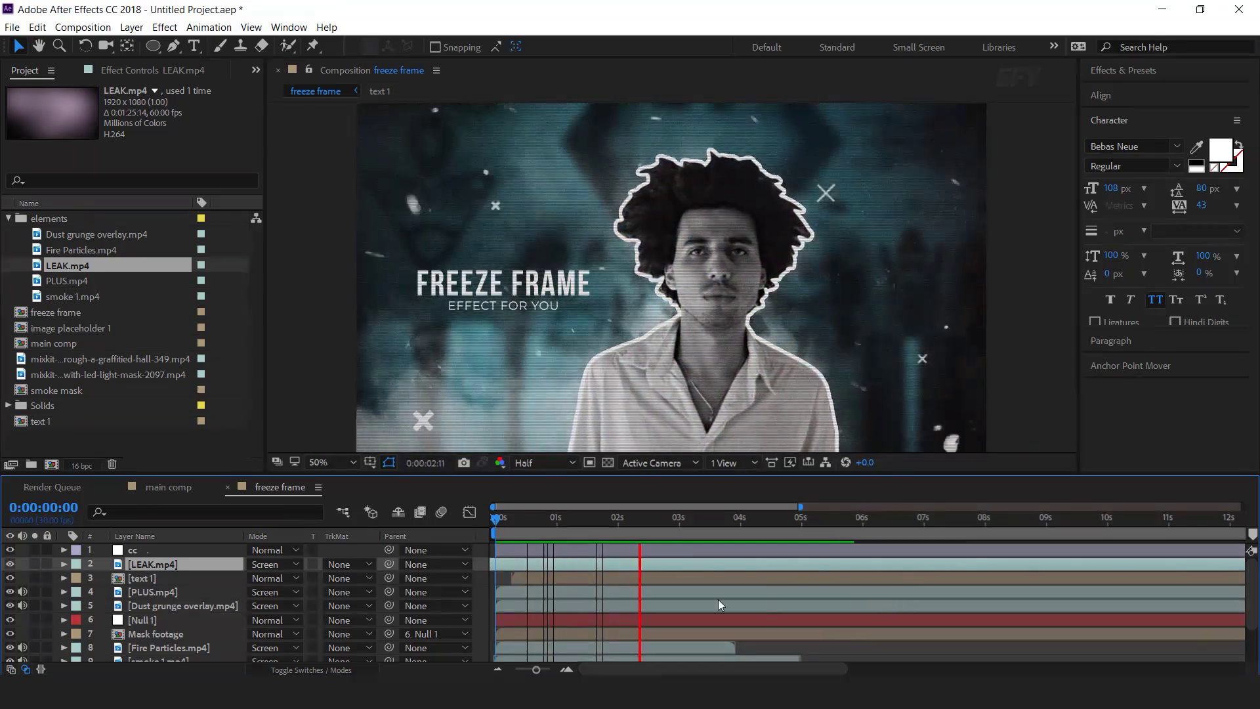
left_click_drag(701, 523, 643, 522)
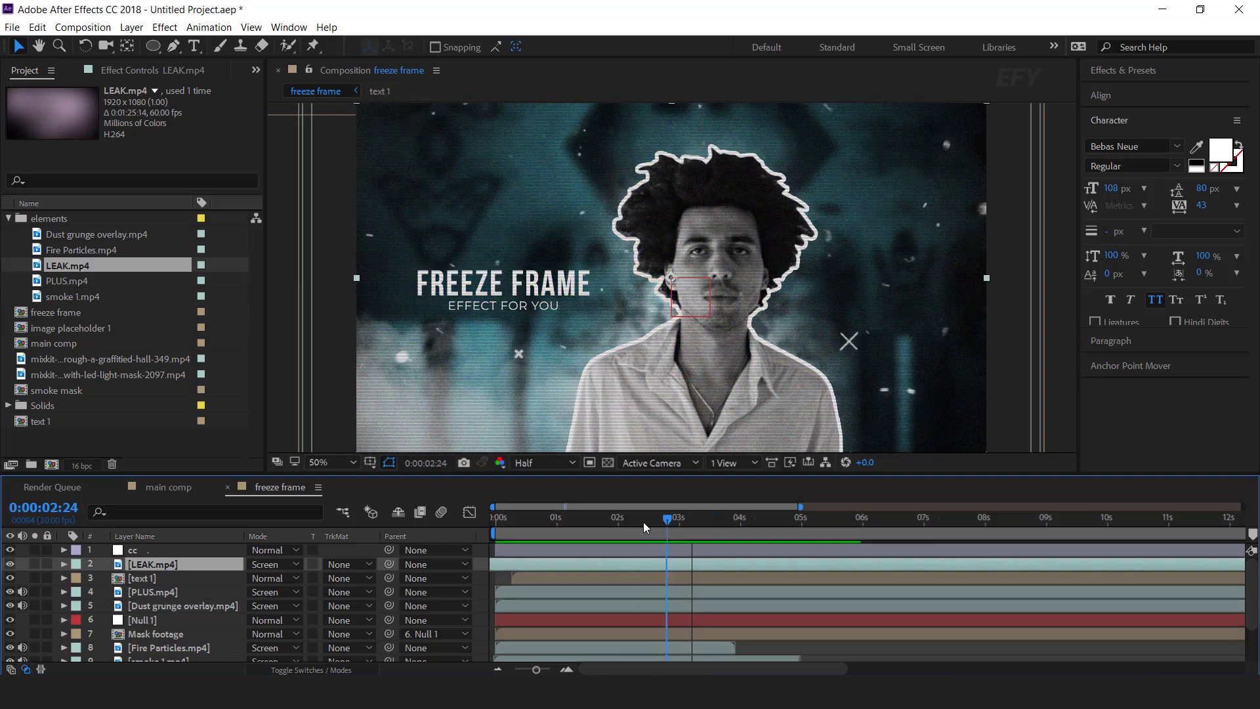
key("F2")
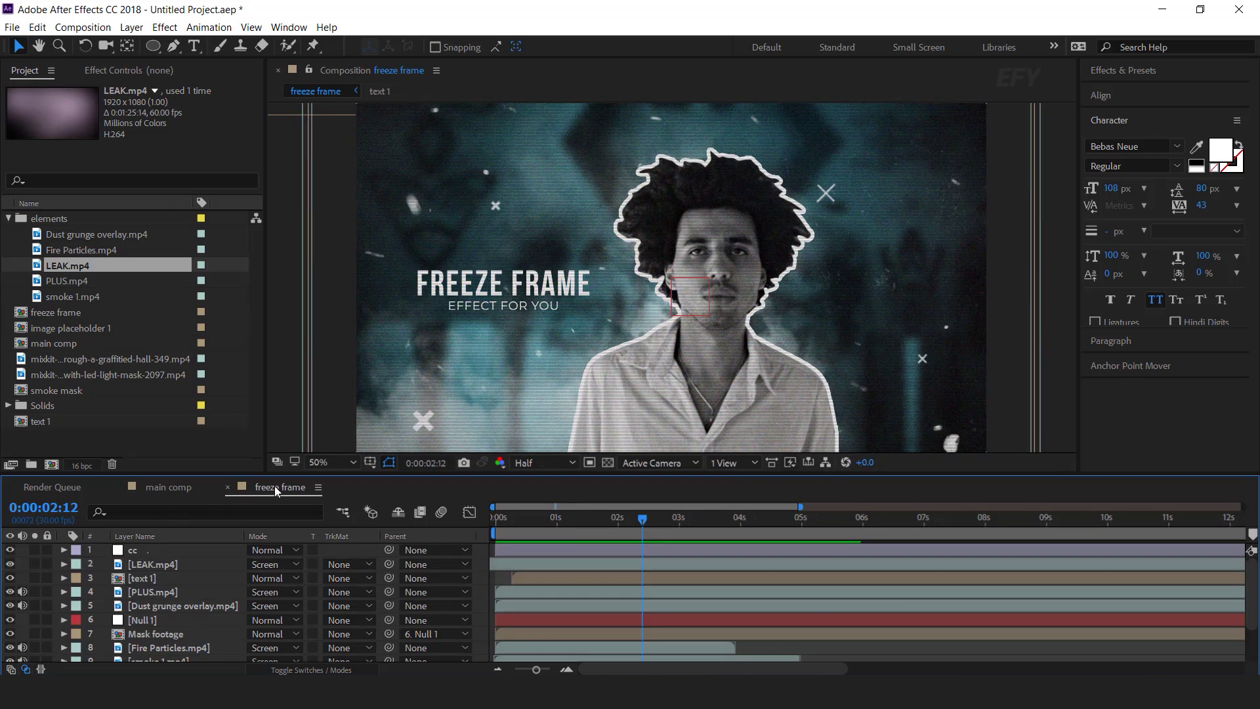
Step: Close the freeze frame comp's timeline and add image placeholder 1 to main comp
left_click(228, 486)
left_click(11, 222)
left_click(12, 222)
left_click_drag(92, 250, 212, 583)
left_click(568, 669)
Step: Add the freeze frame comp above image placeholder 1 starting at 0:00:03:00 and trim the placeholder's end to that time
left_click_drag(503, 524, 646, 534)
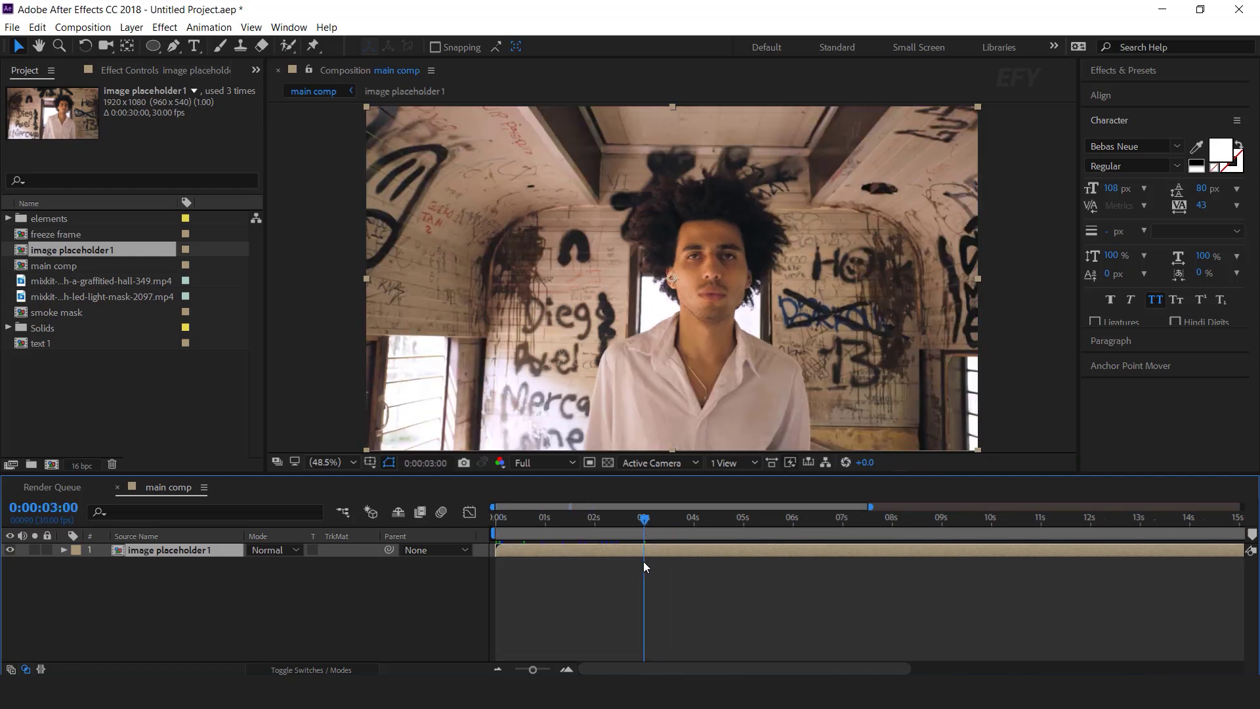
left_click_drag(52, 231, 652, 548)
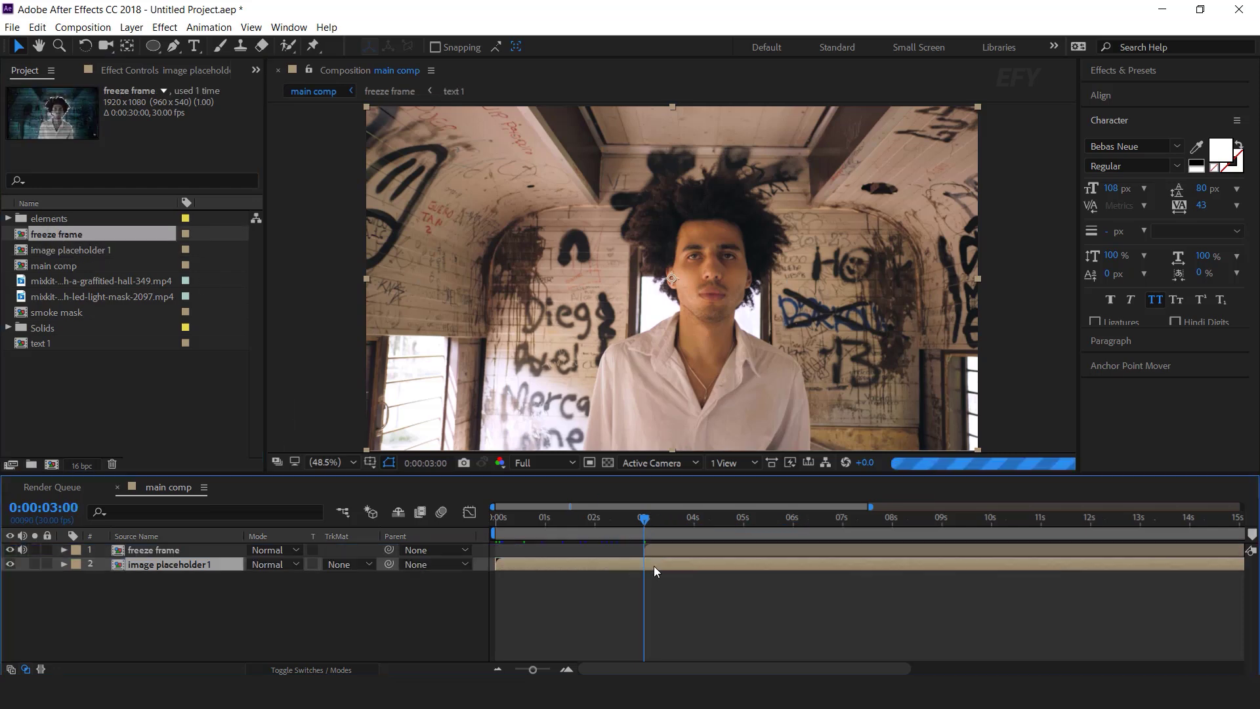
key("alt+bracketright")
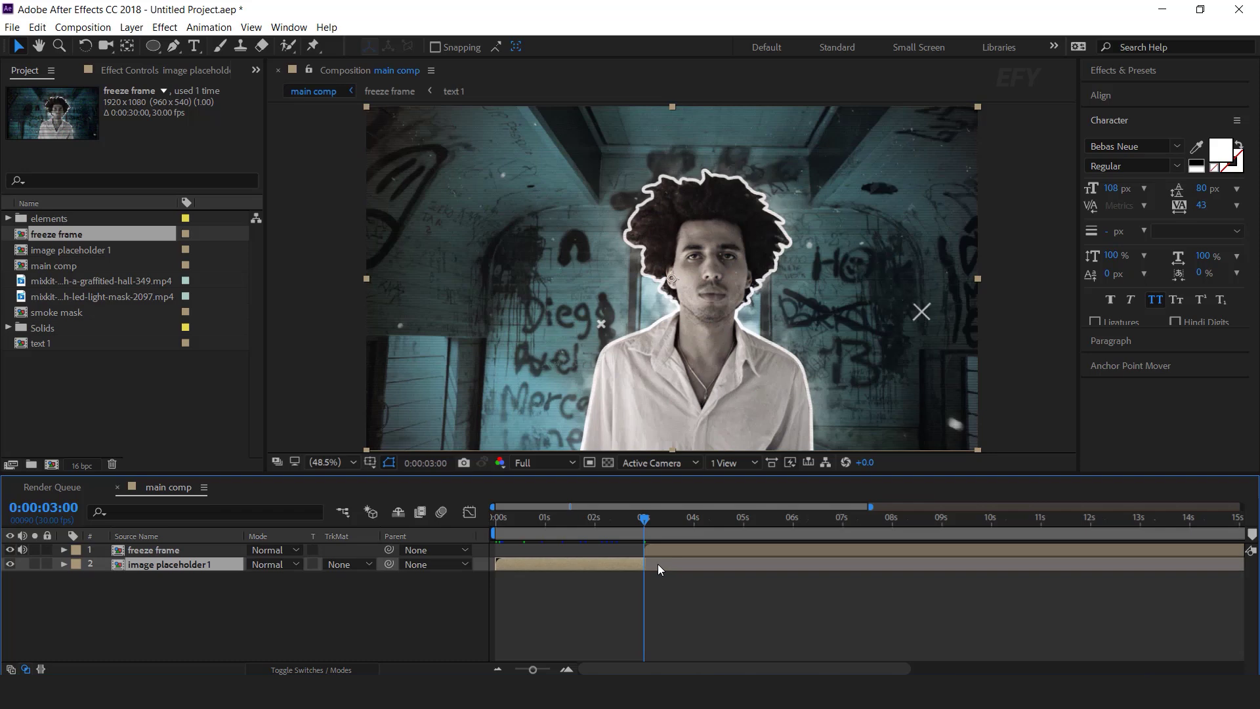
Step: Duplicate image placeholder 1 above the freeze frame layer, extend its end, and trim its start to 0:00:03:00
key("ctrl+d")
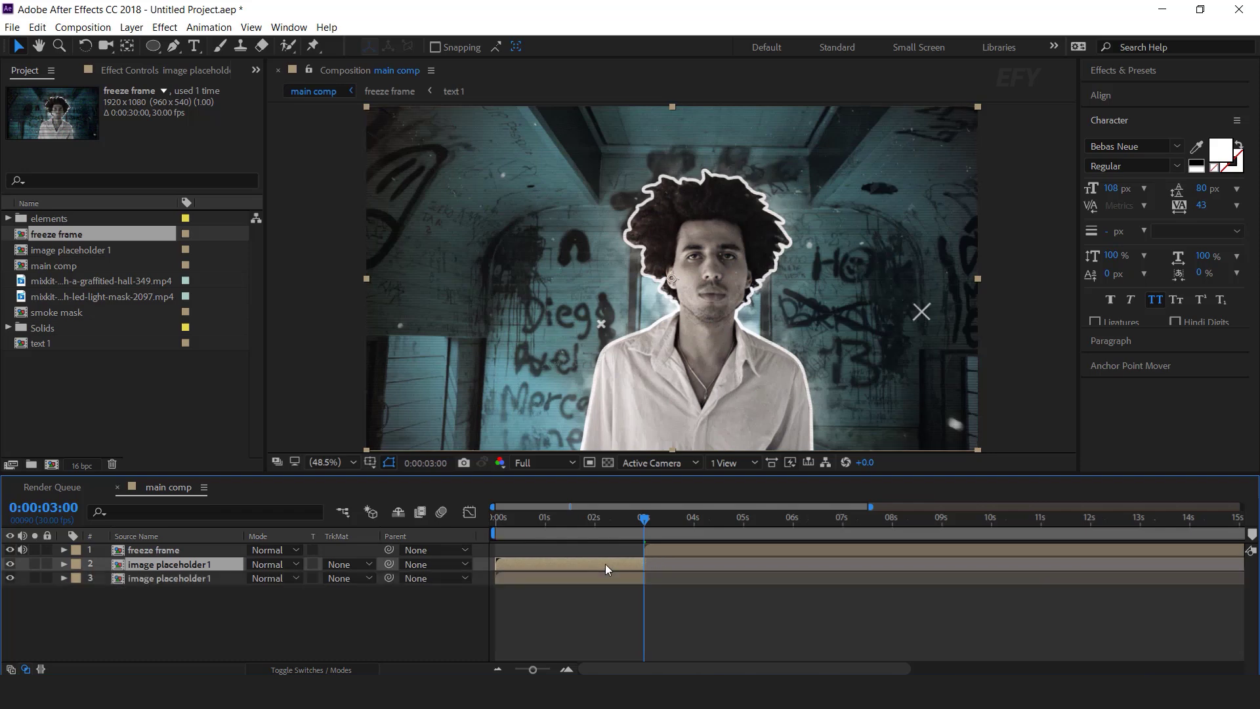
left_click_drag(164, 563, 165, 546)
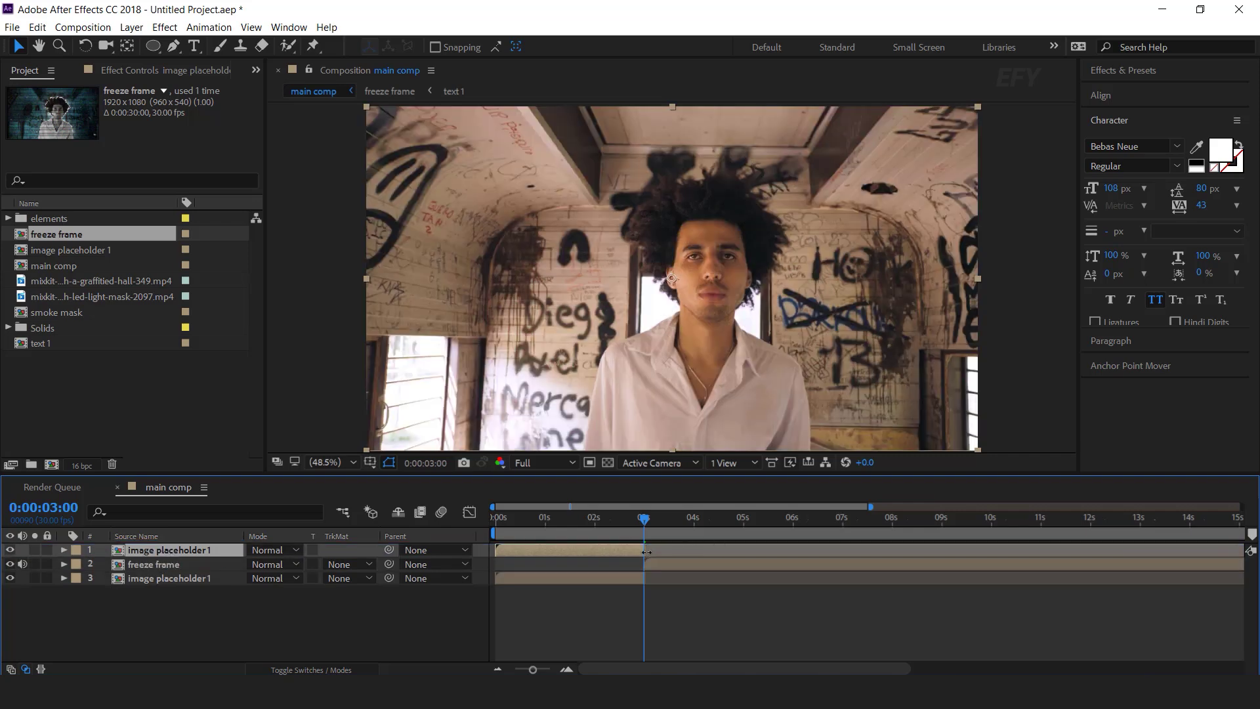
left_click_drag(646, 552, 1197, 552)
left_click_drag(729, 668, 614, 601)
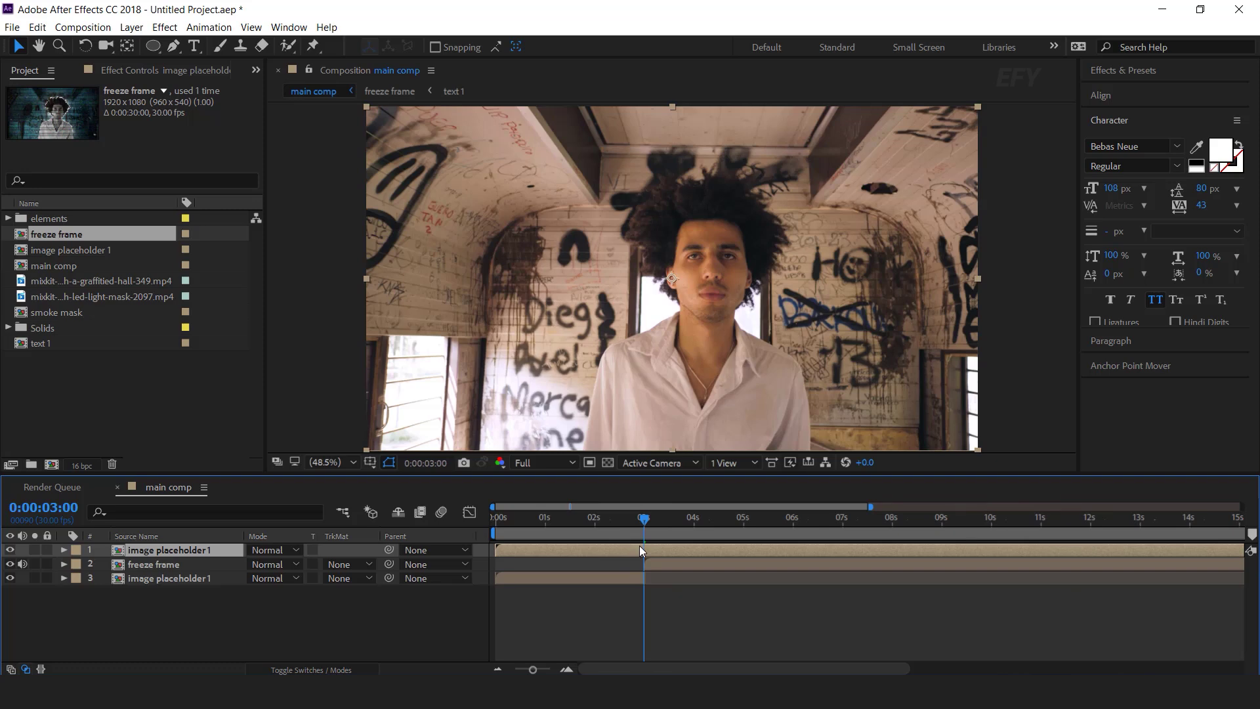
key("alt+bracketleft")
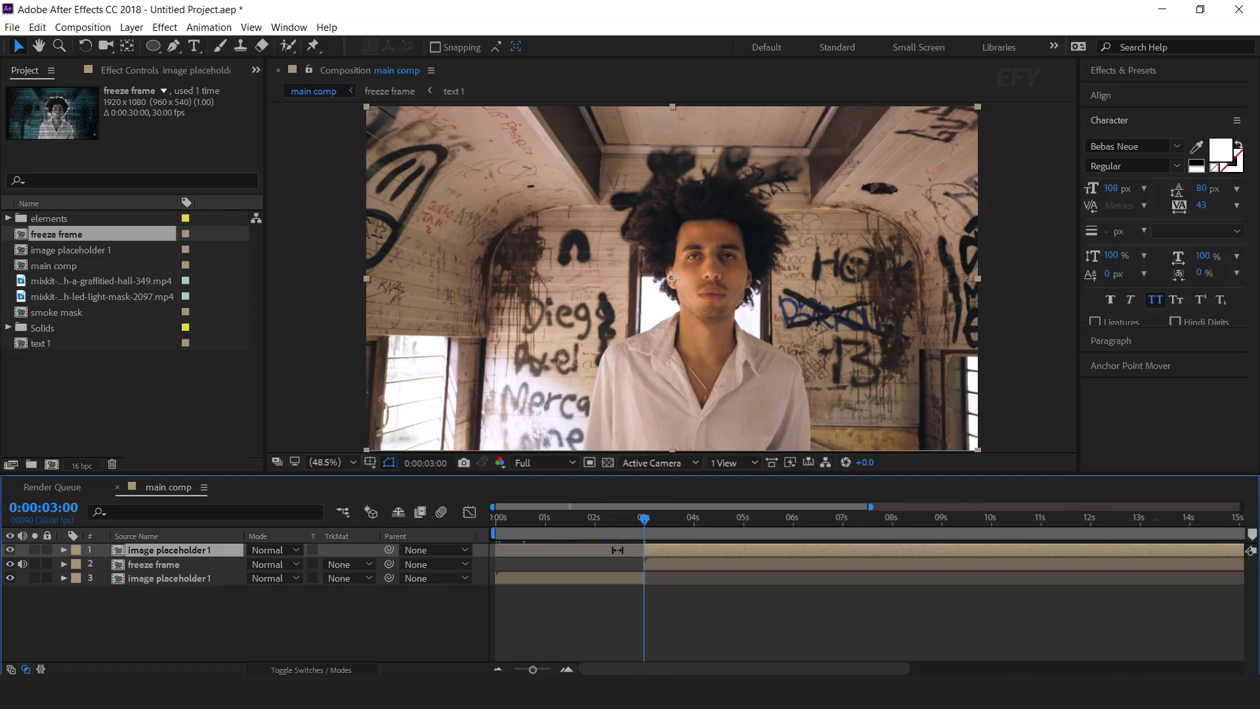
Step: Shift the upper image placeholder 1 layer to start at 0:00:06:00 and play back the sequence
scroll(661, 562, "up", 1)
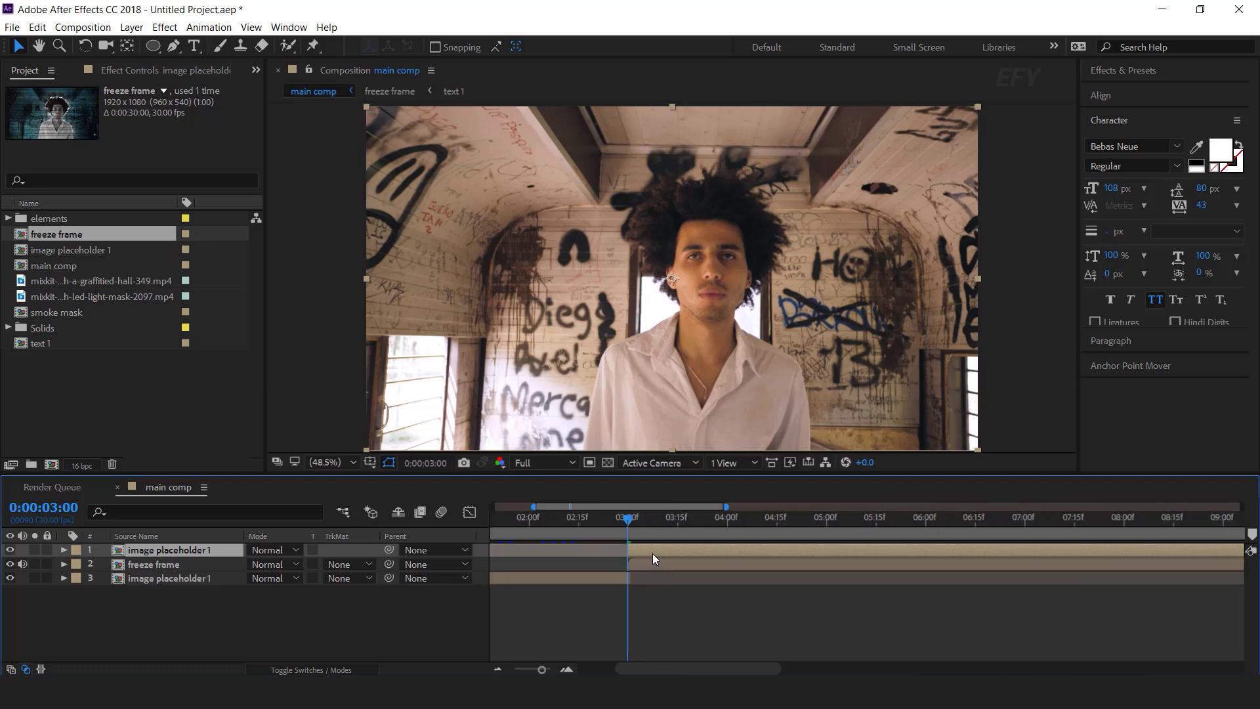
scroll(652, 553, "down", 1)
left_click_drag(652, 554, 828, 551)
key("i")
scroll(814, 548, "up", 2)
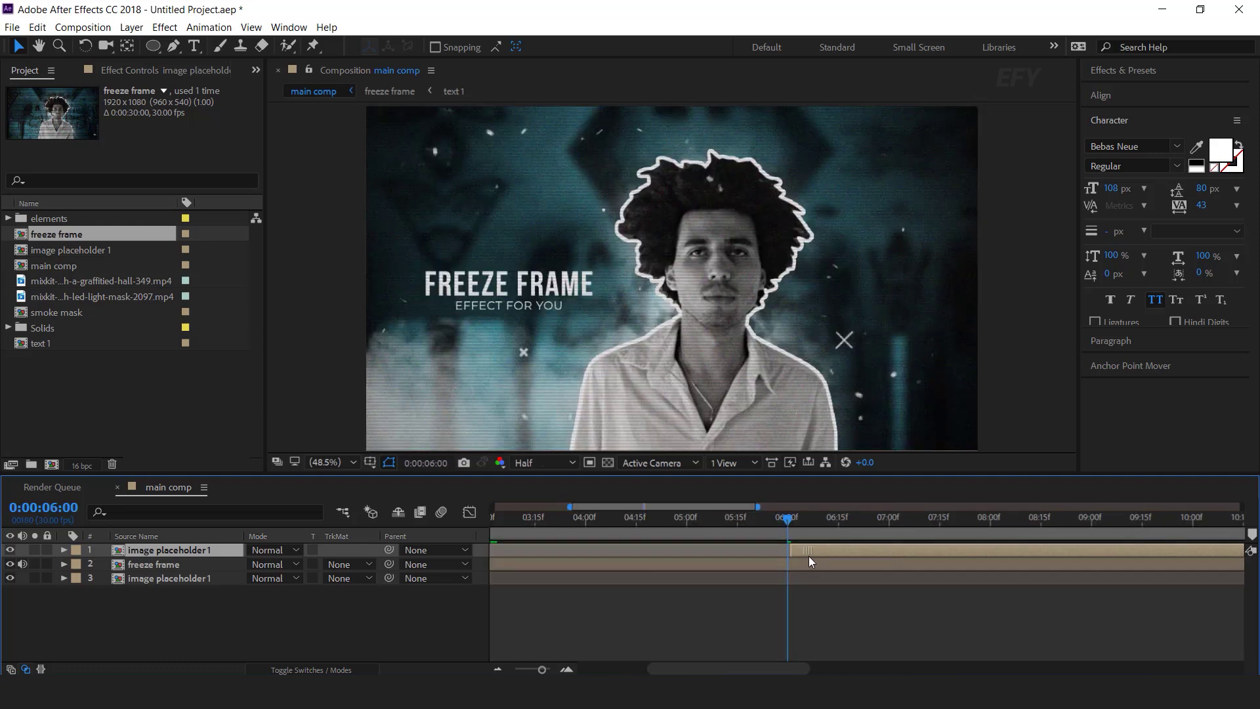
scroll(841, 567, "down", 3)
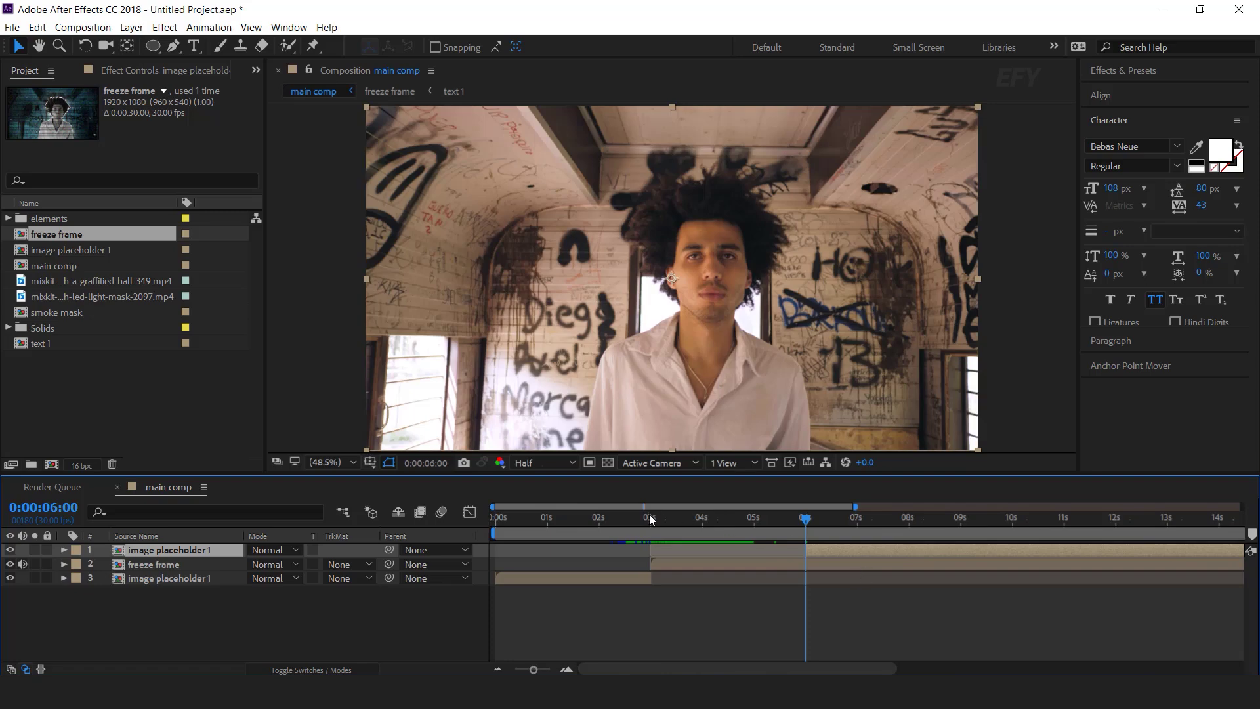
left_click(611, 517)
key("space")
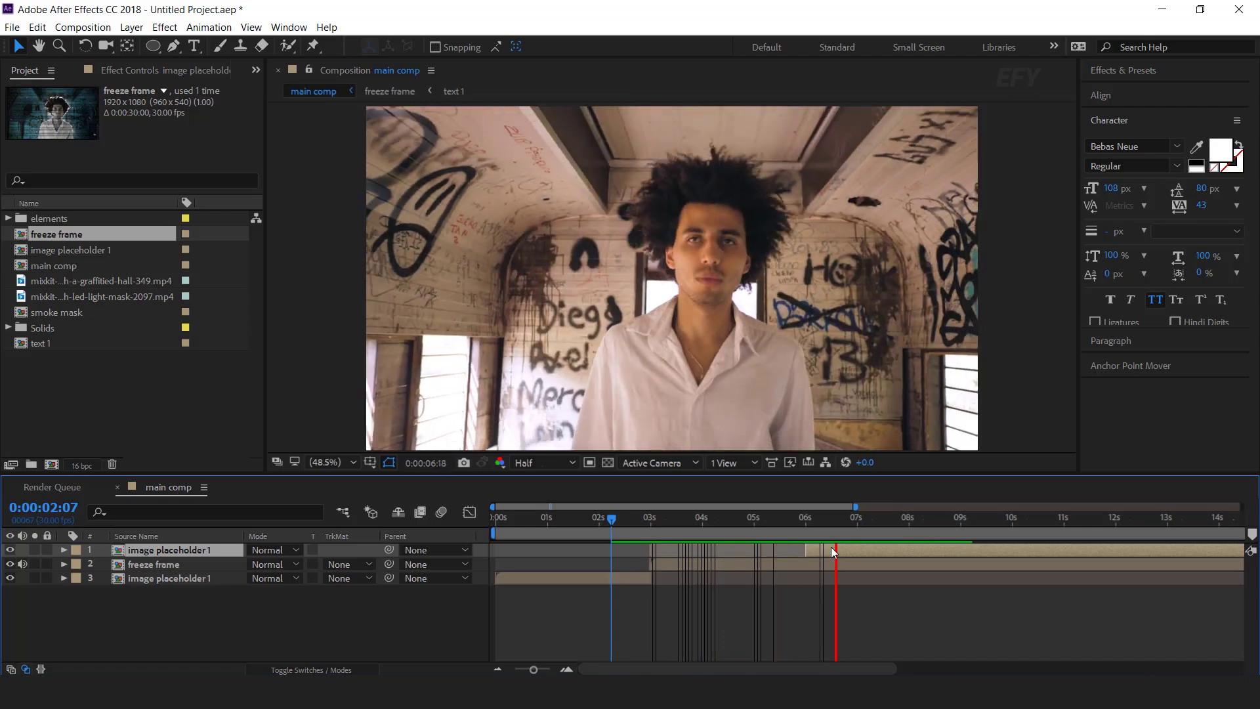
Step: Trim the end of the freeze frame layer to 0:00:06:00
left_click(805, 518)
left_click(827, 569)
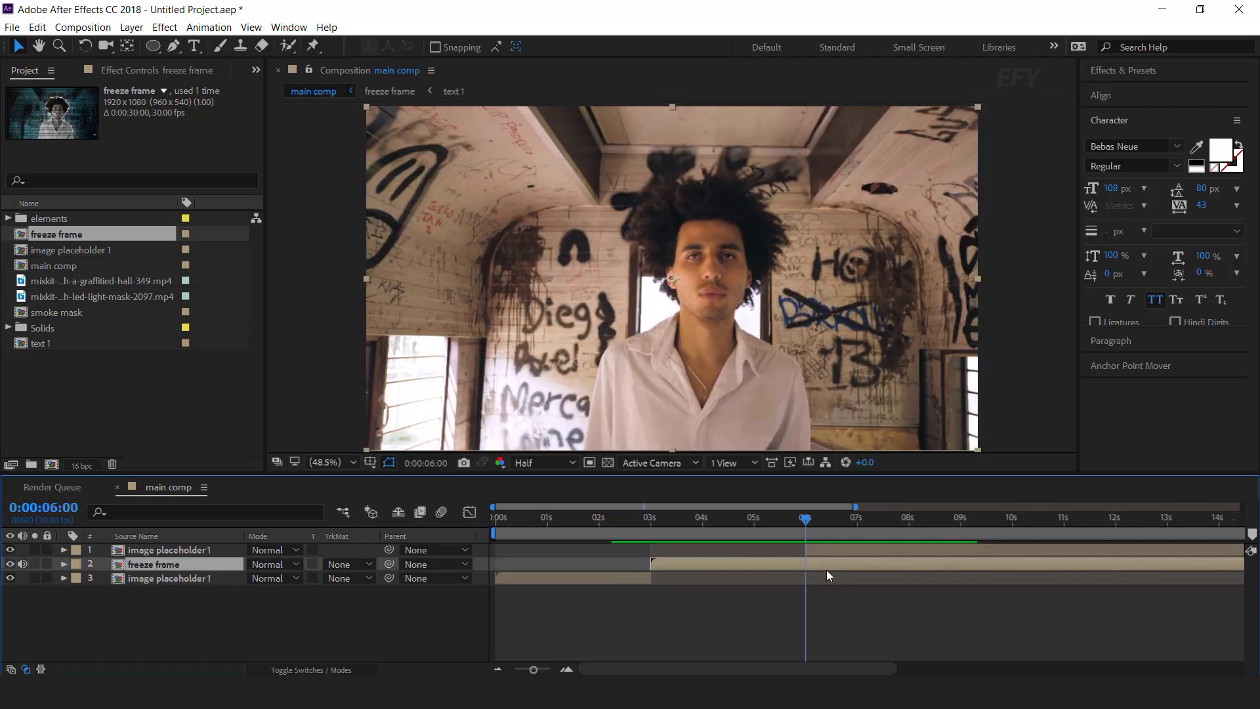
key("alt+bracketright")
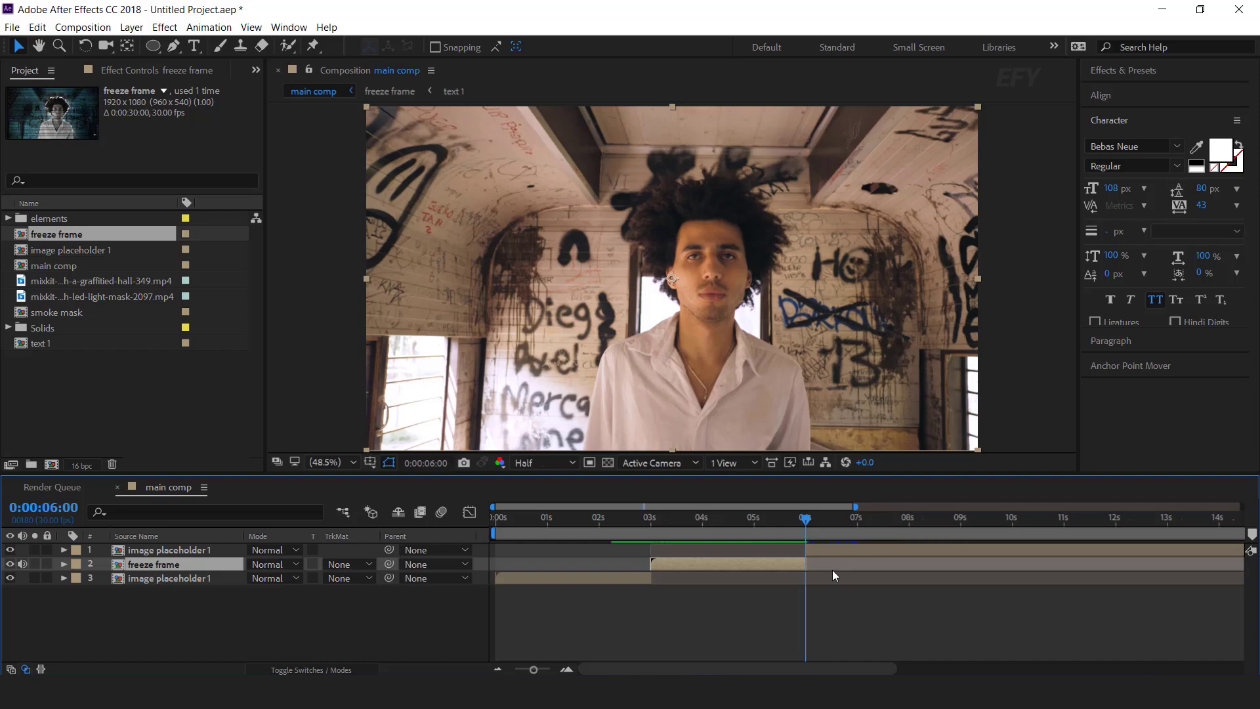
Step: Create a new adjustment layer at the top of main comp
left_click_drag(667, 522, 647, 517)
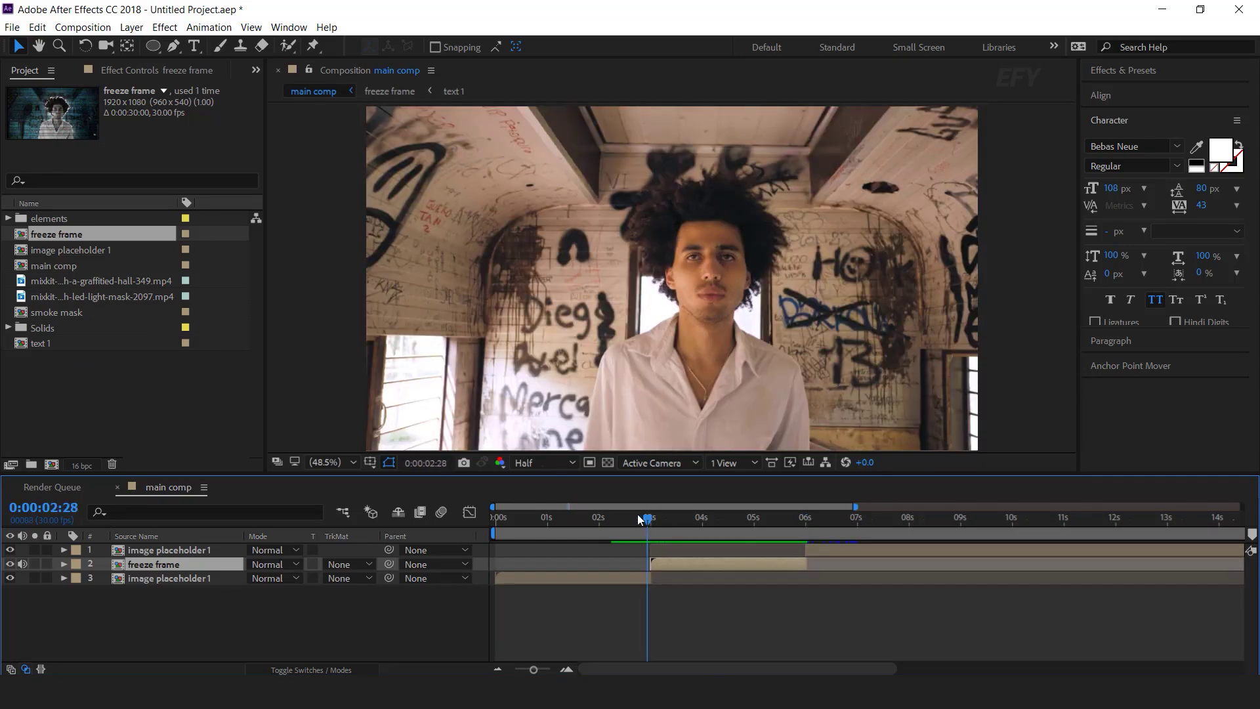
left_click(373, 611)
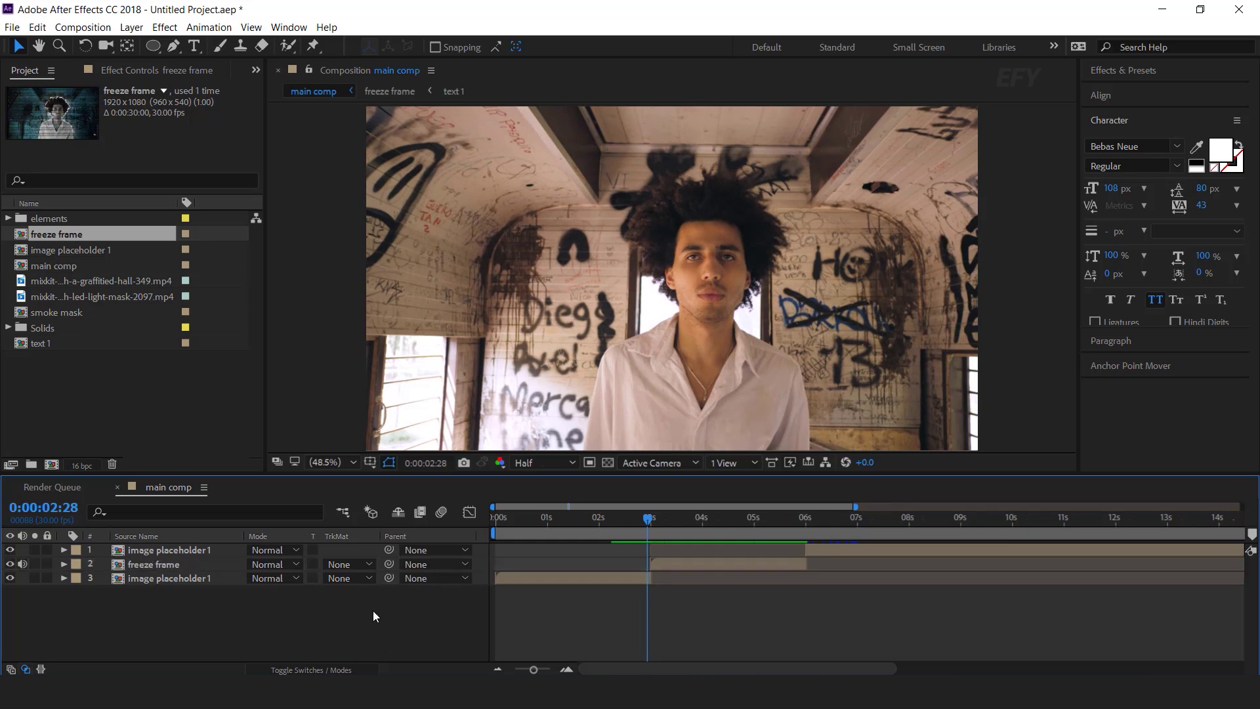
right_click(423, 607)
mouse_move(475, 447)
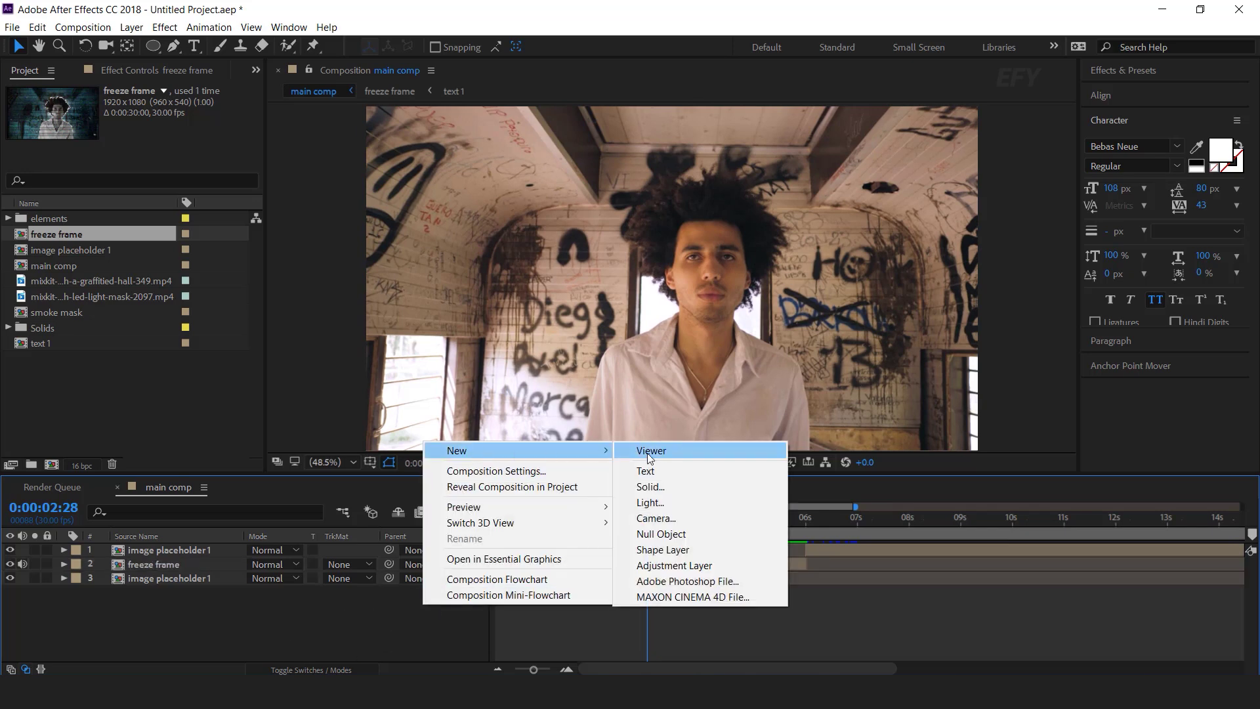
left_click(681, 564)
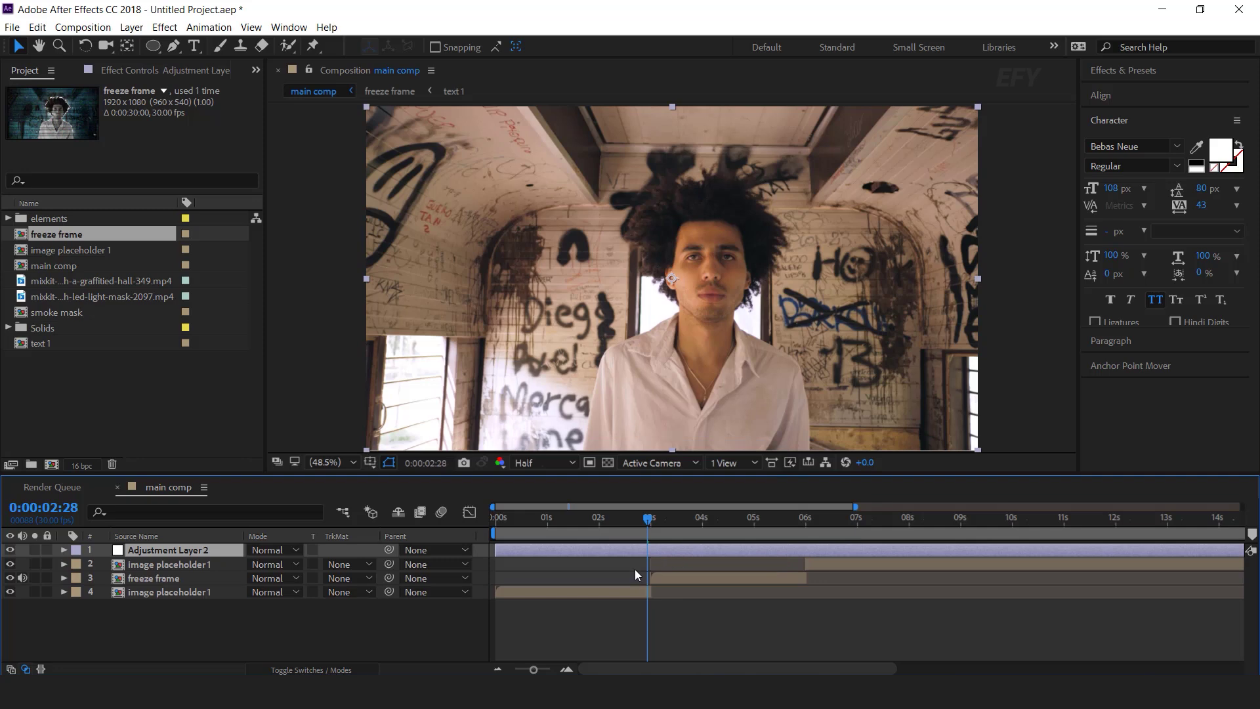
Step: Trim the adjustment layer to run from 0:00:02:27 to 0:00:03:12, across the cut into the freeze frame
scroll(618, 558, "right", 1)
left_click(636, 533)
key("alt+bracketleft")
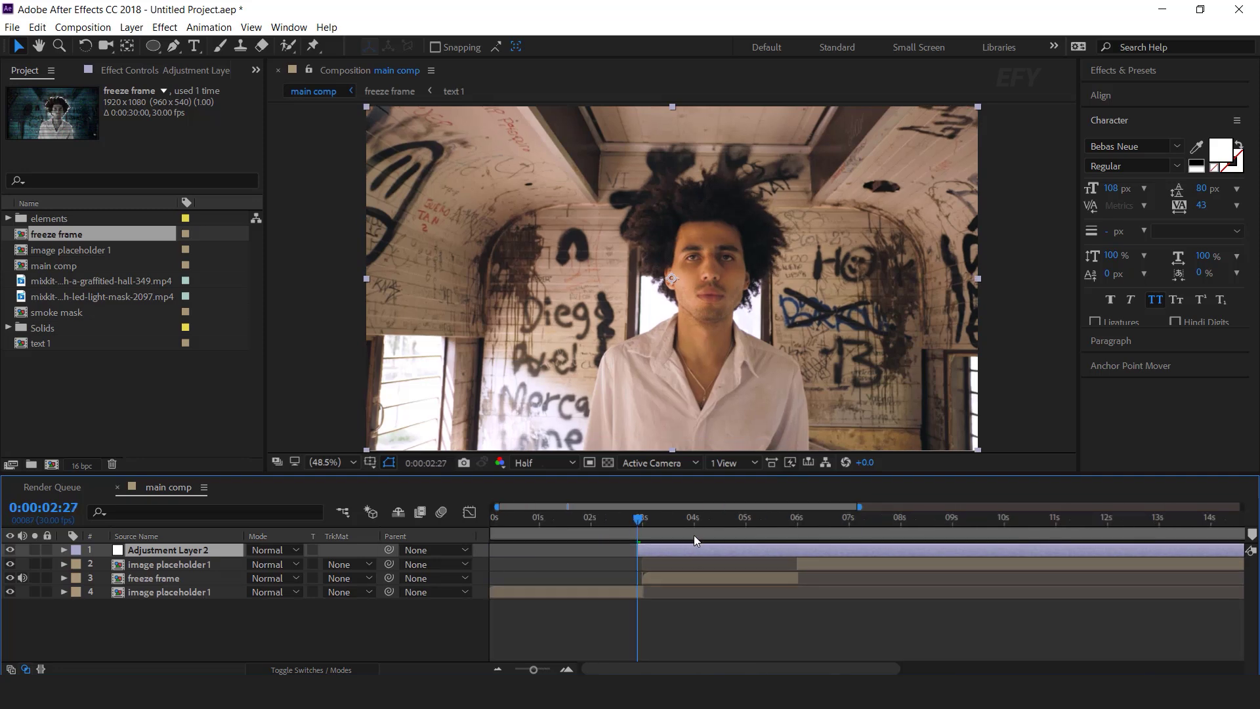
left_click_drag(636, 518, 663, 525)
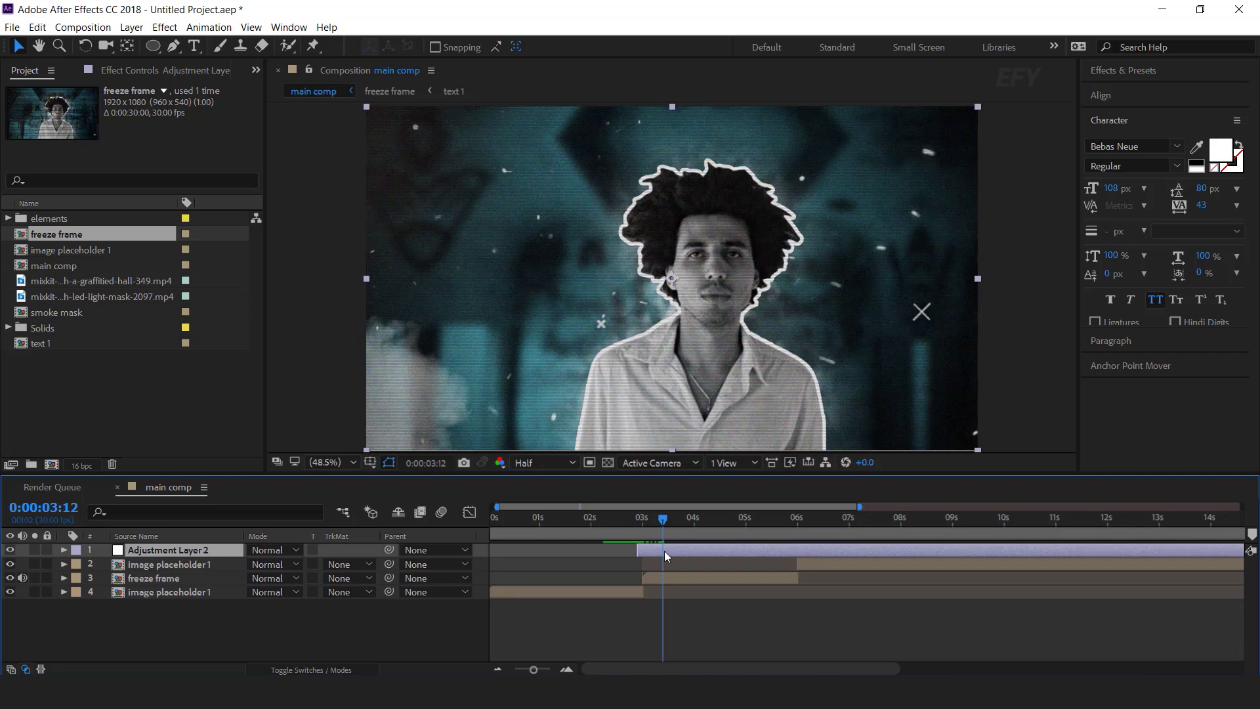
key("alt+bracketright")
scroll(622, 551, "up", 5)
left_click_drag(745, 522, 683, 523)
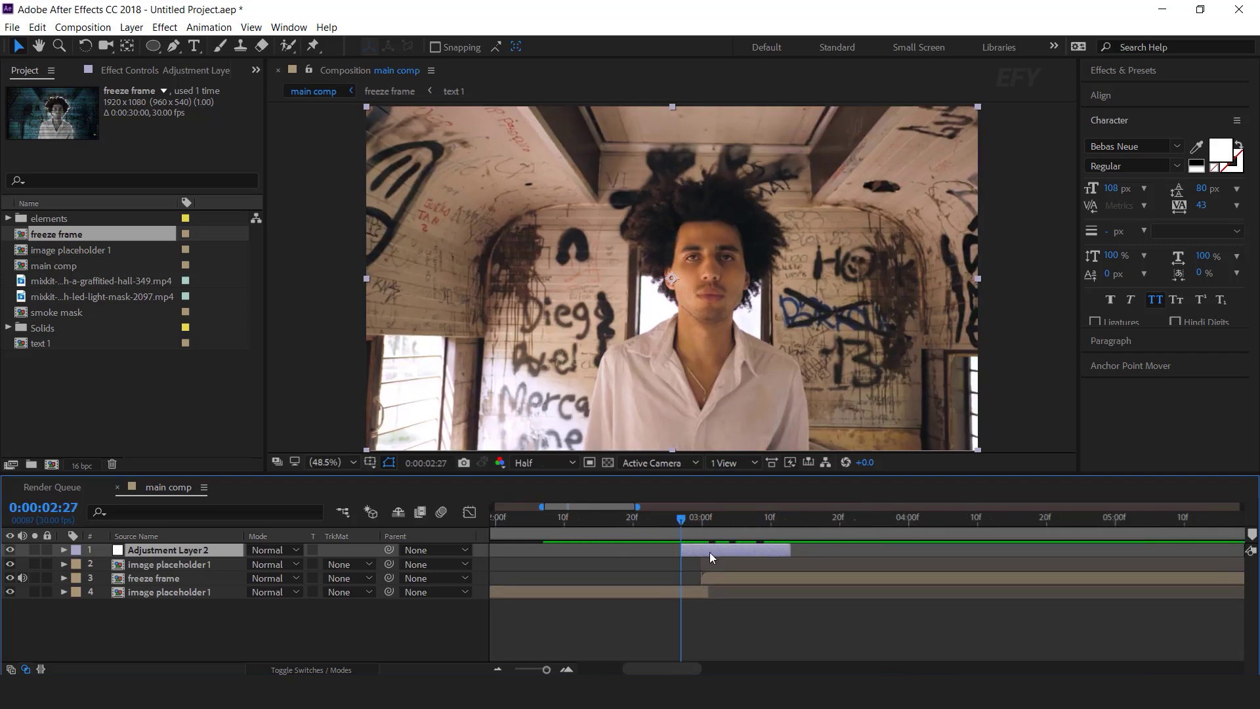
Step: Apply the Exposure effect to the adjustment layer and keyframe its Exposure at 4 at 0:00:02:27
key("ctrl+space")
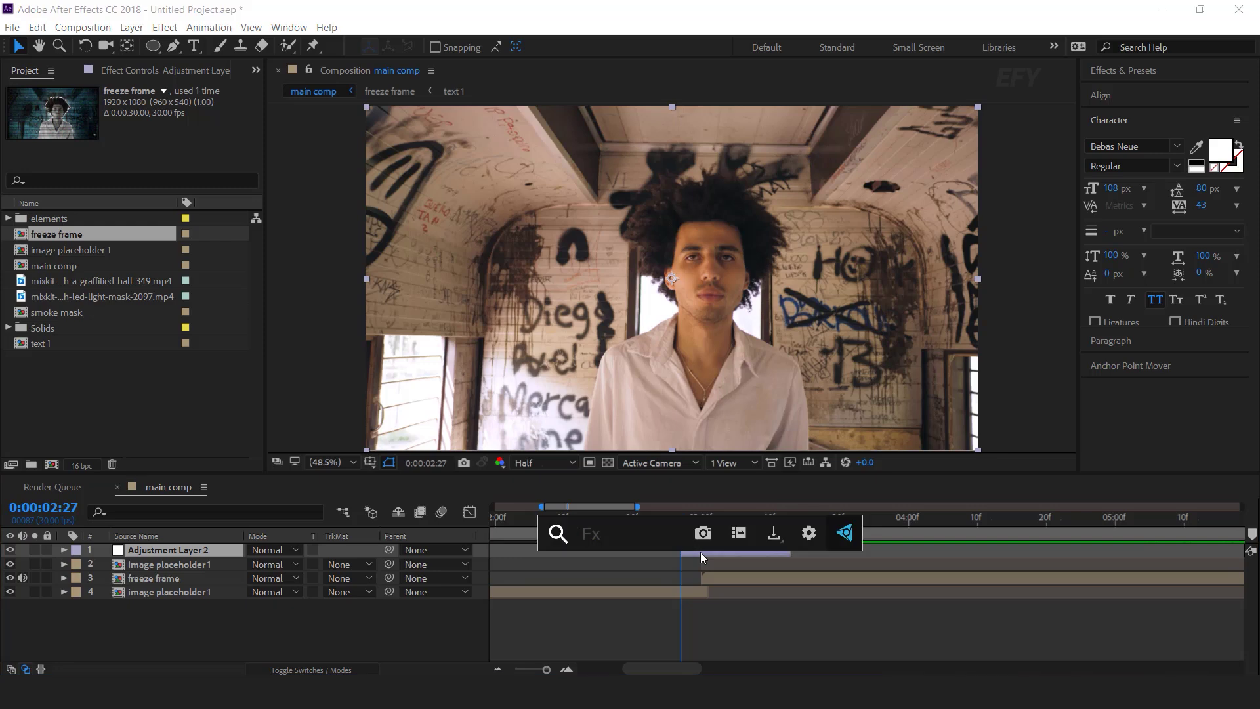
type("ex")
key("Down")
key("Return")
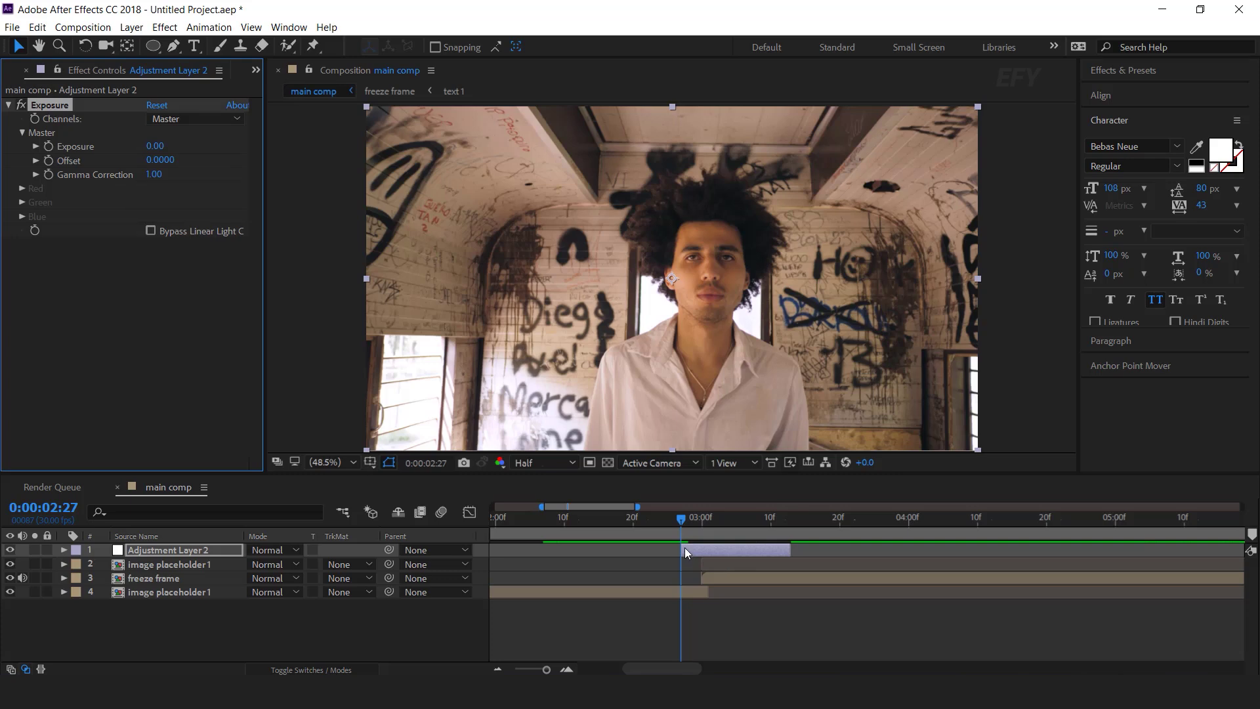
left_click(155, 146)
type("4")
key("Return")
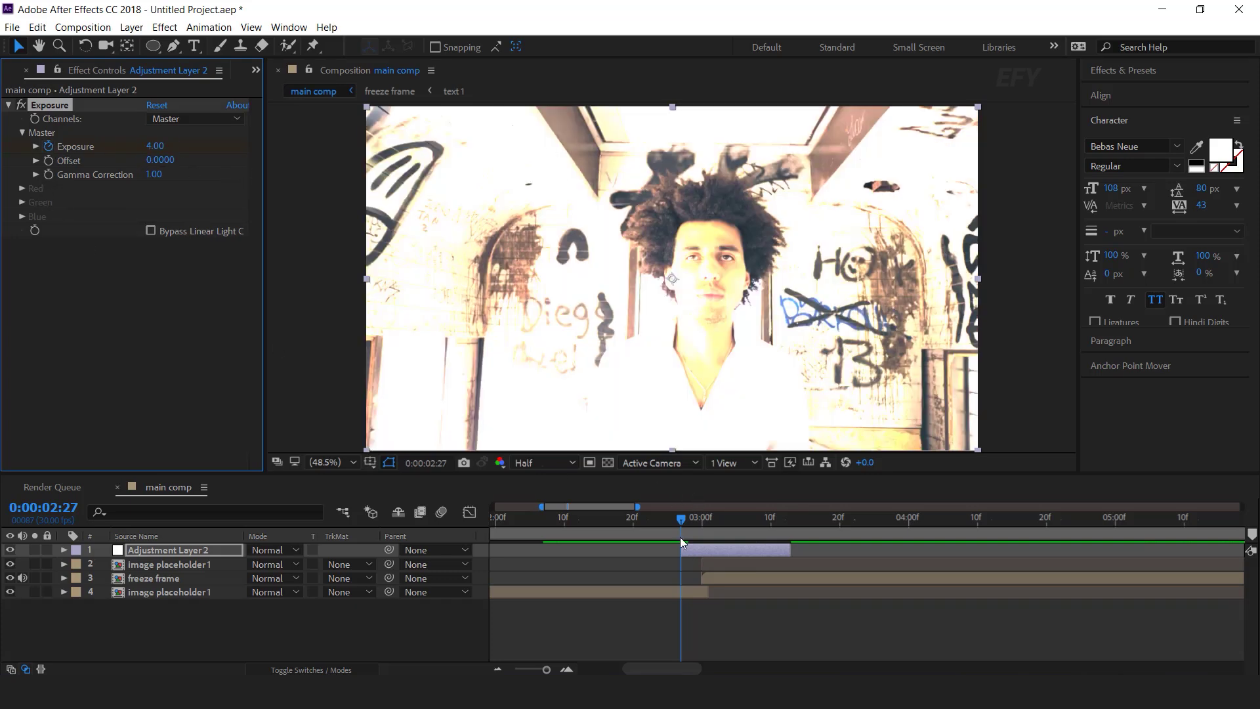
Step: Keyframe the adjustment layer's Exposure at 0 at 0:00:03:14, near the layer's end
key("equal")
left_click_drag(681, 517, 923, 559)
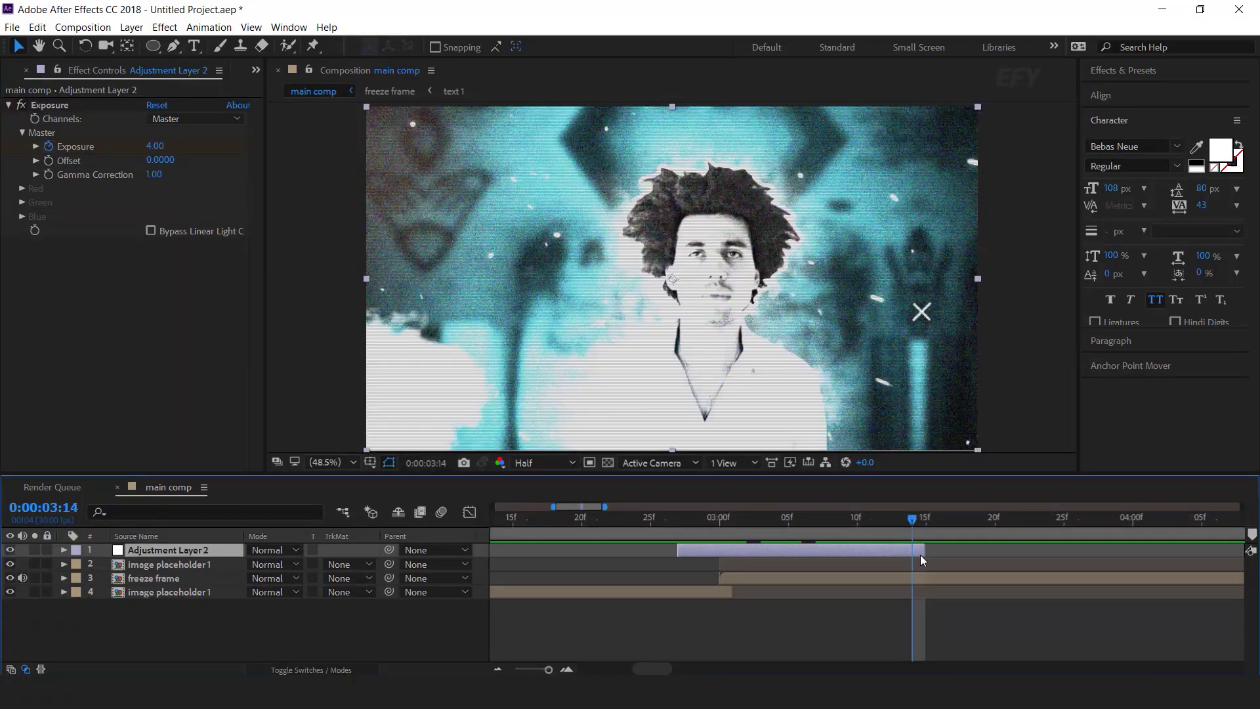
left_click(157, 146)
type("0")
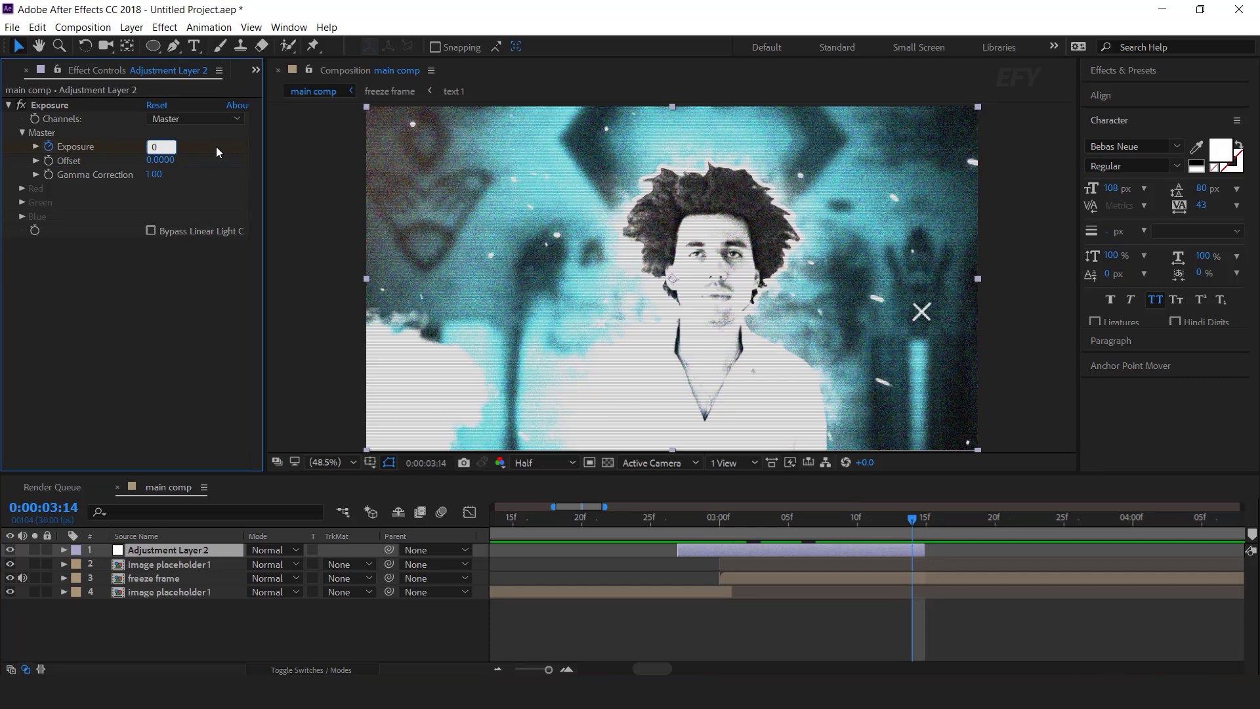
key("Return")
Step: Shift the adjustment layer to start with the freeze frame layer, preview the flash, and reveal its keyframes
scroll(759, 623, "down", 5)
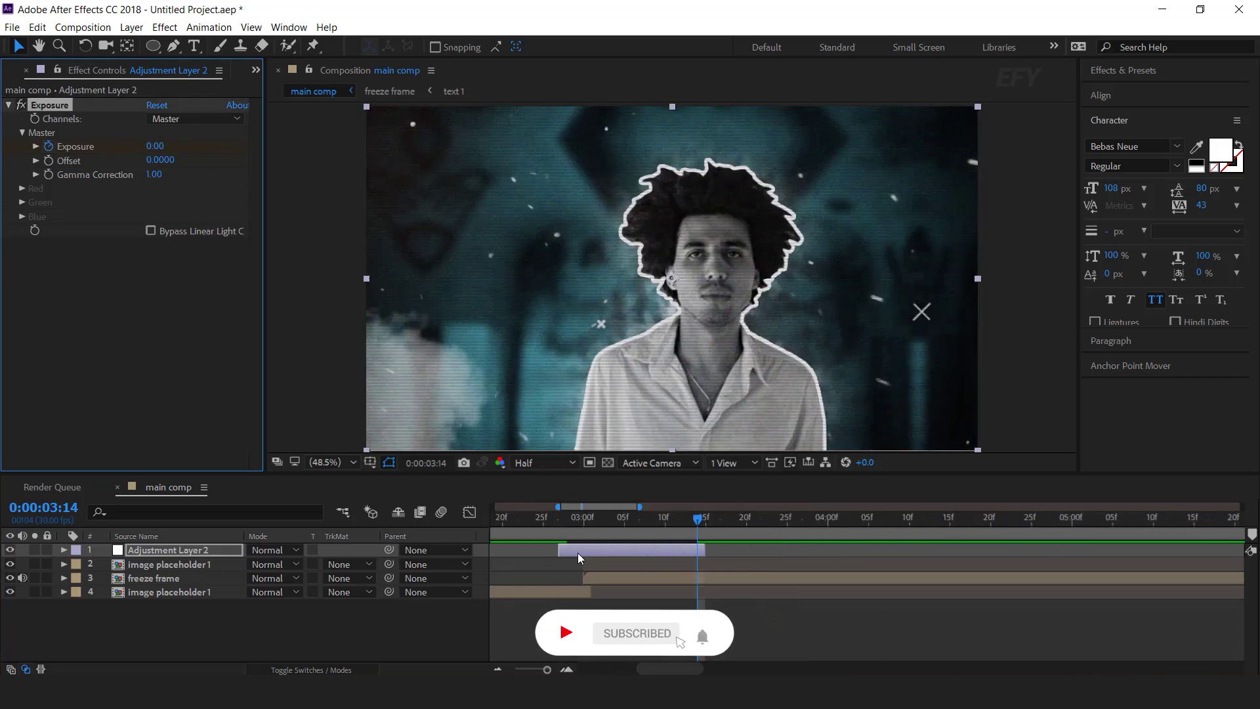
left_click_drag(580, 550, 598, 530)
scroll(631, 582, "down", 4)
key("space")
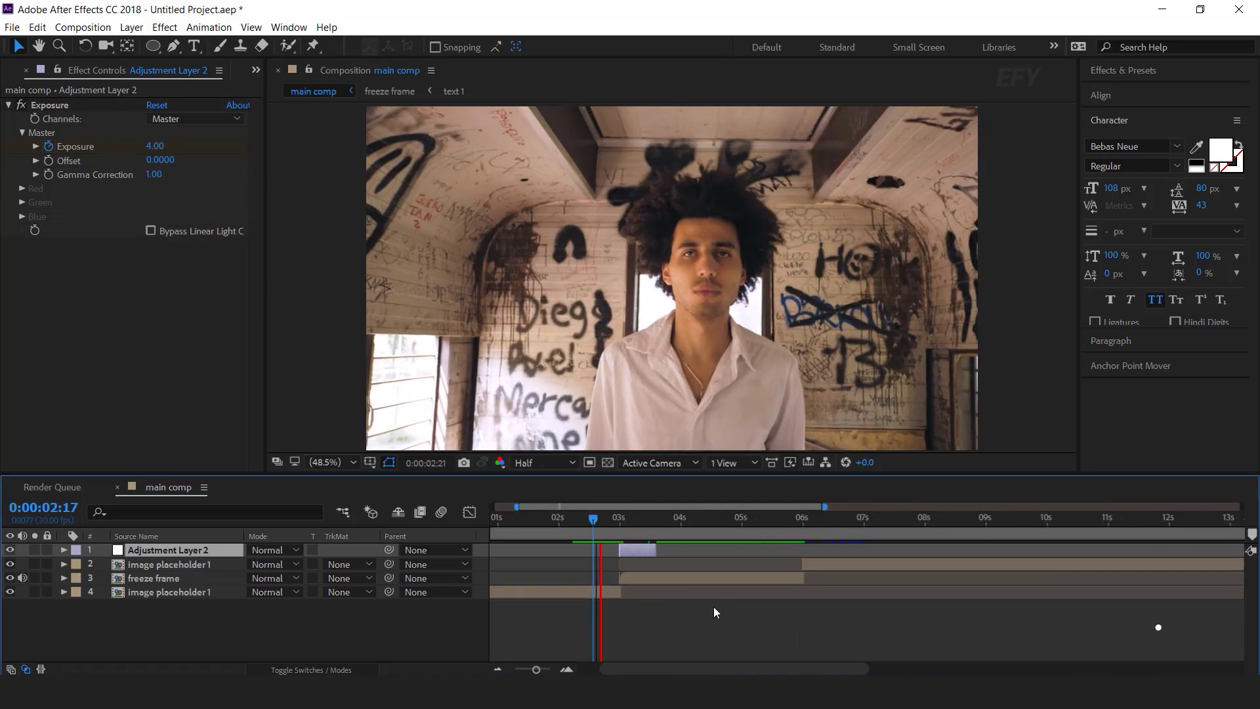
key("u")
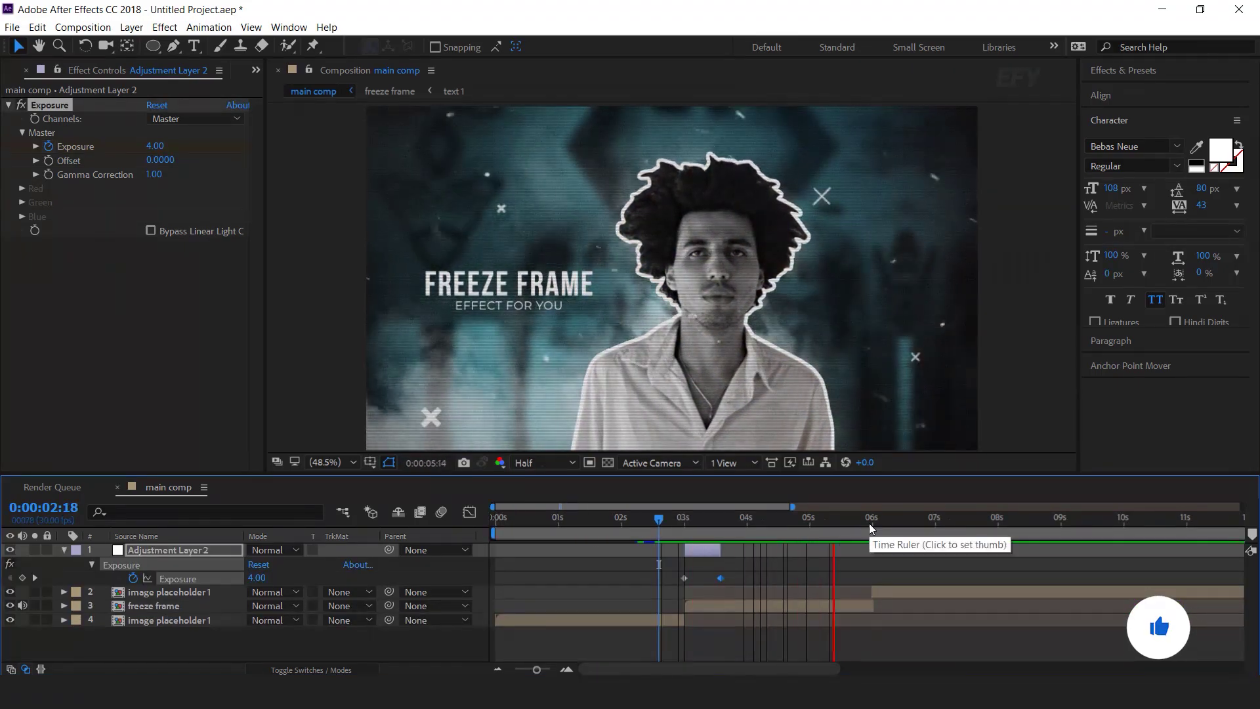
Step: Duplicate the exposure adjustment layer and place the copy at 0:00:06:00, where the freeze frame cuts back to the footage
left_click(869, 522)
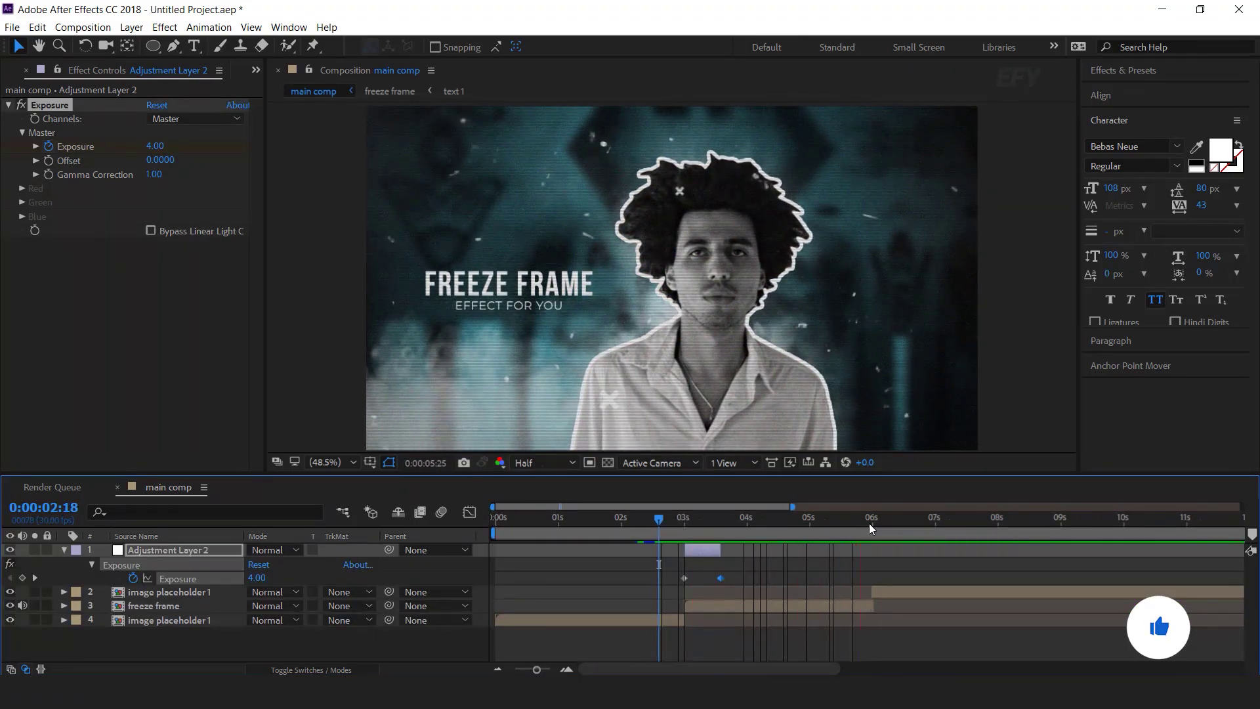
left_click(702, 549)
key("ctrl+d")
left_click_drag(715, 557, 881, 550)
scroll(884, 557, "up", 2, "alt")
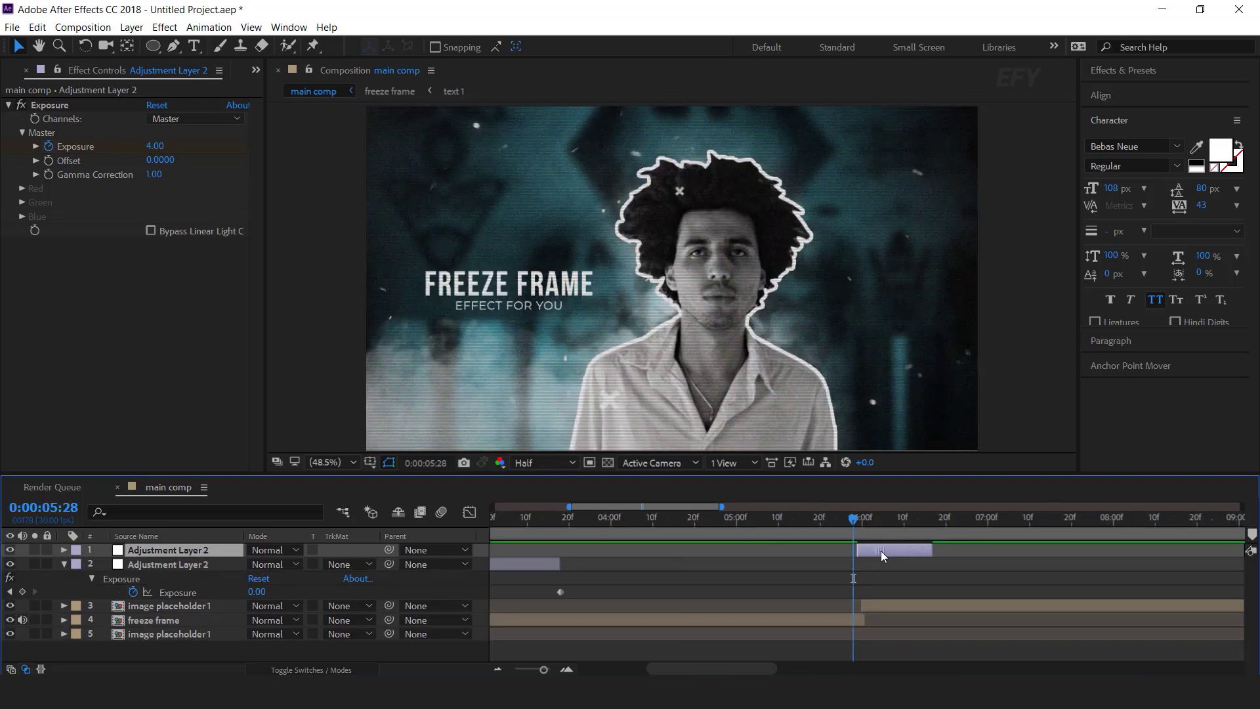
key("Page_Down")
key("Page_Down")
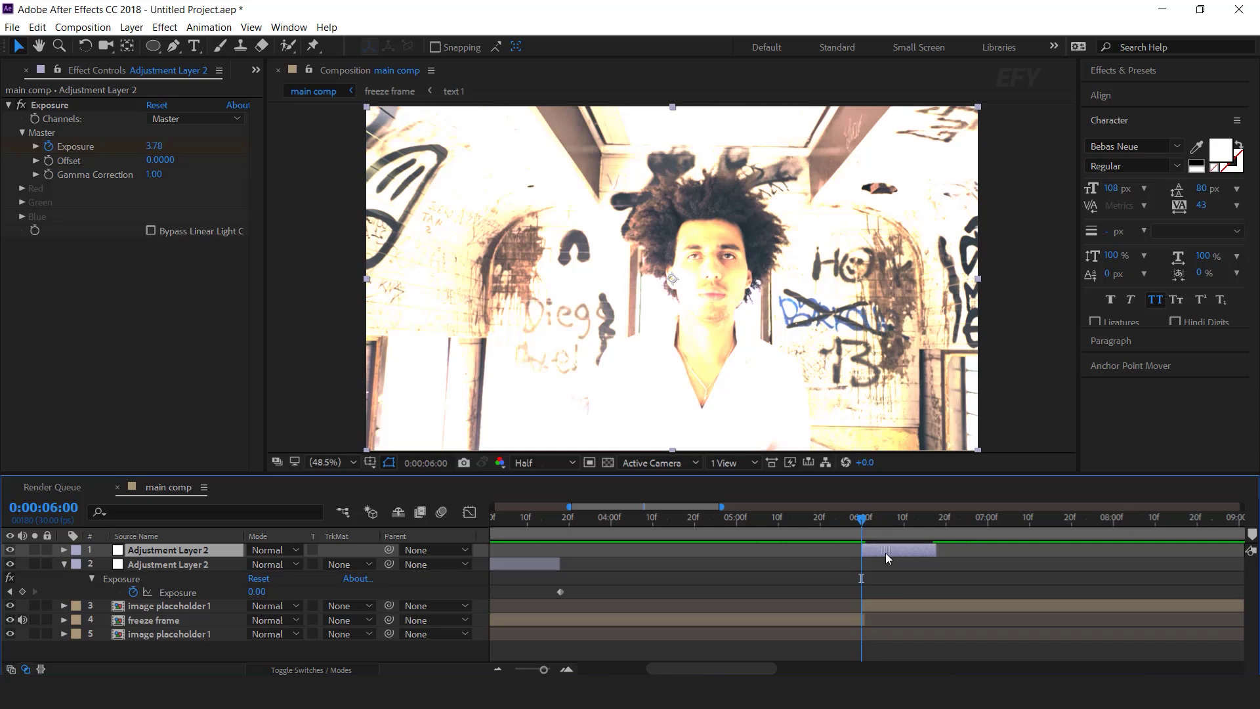
scroll(892, 564, "down", 3, "alt")
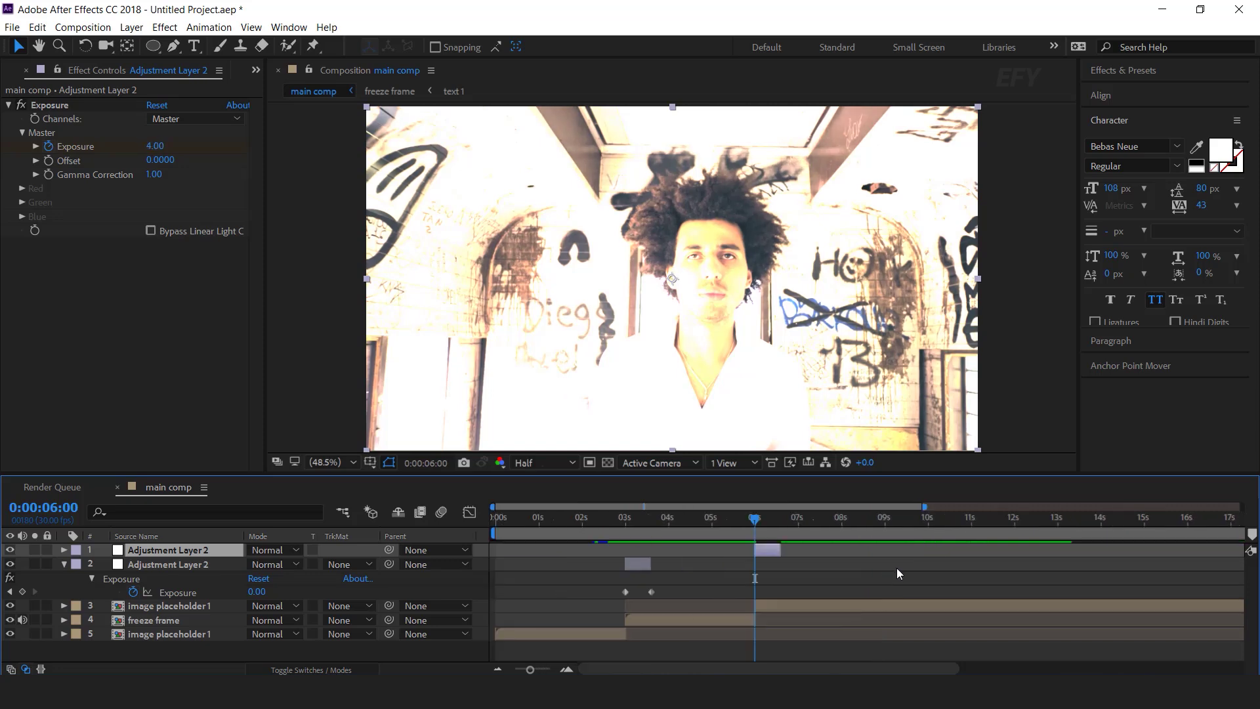
Step: Collapse the adjustment layer's properties and preview main comp across the flashes at both ends of the freeze frame
left_click(64, 564)
left_click(696, 614)
left_click_drag(596, 529, 525, 531)
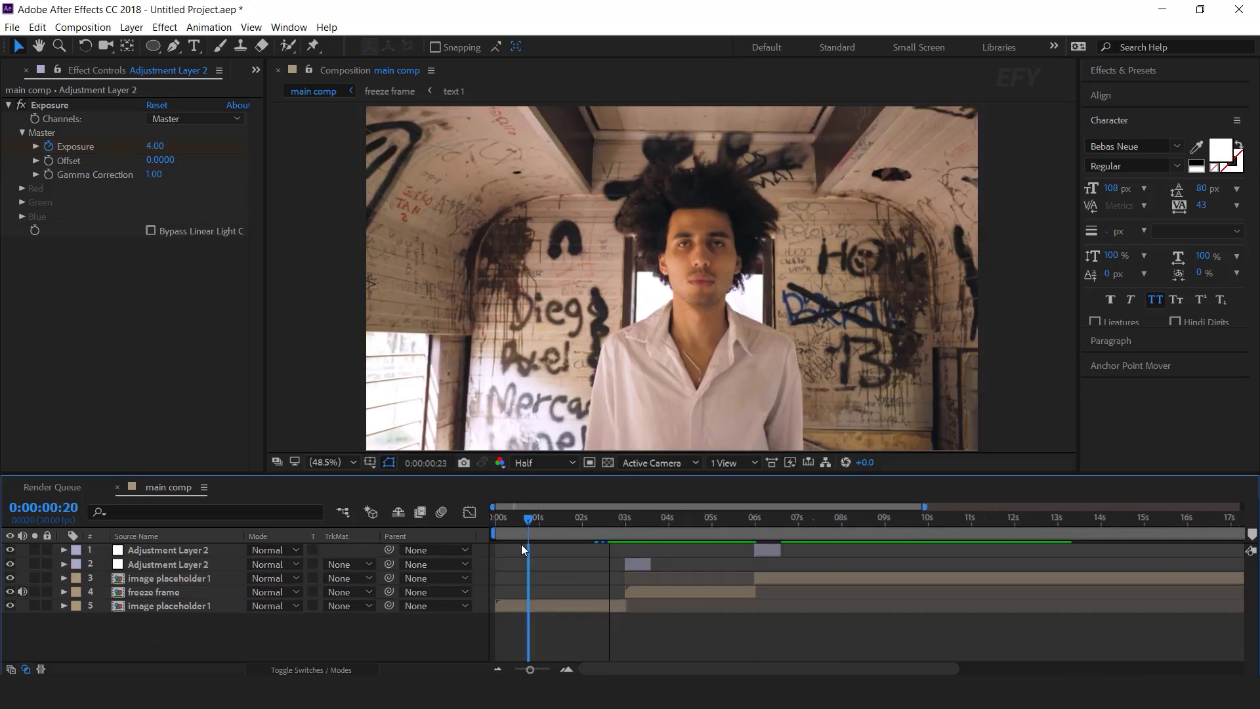
key("space")
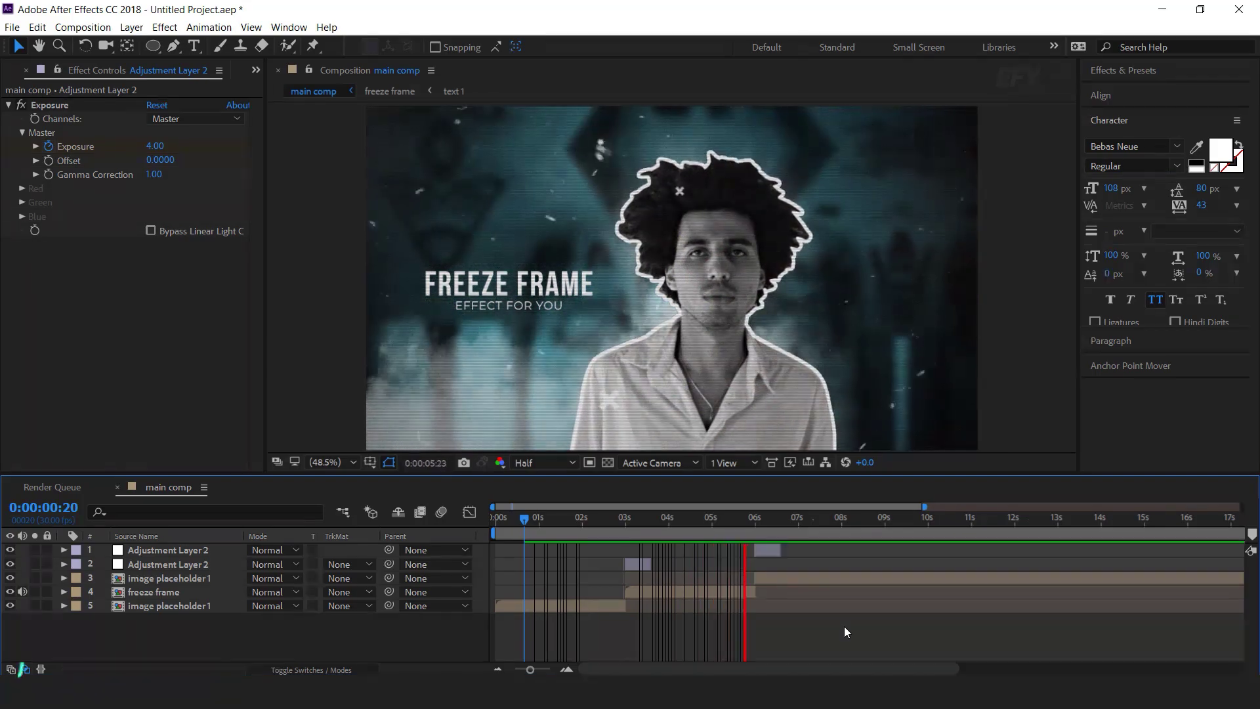
left_click(615, 520)
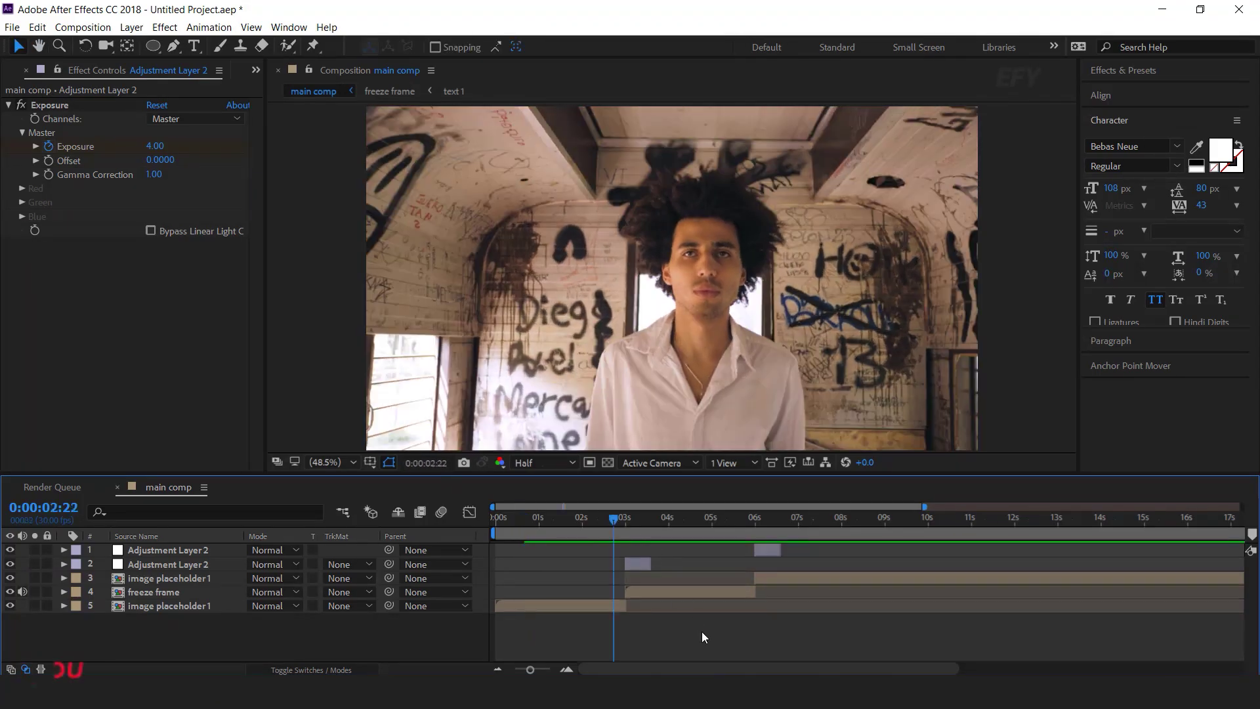
key("equal")
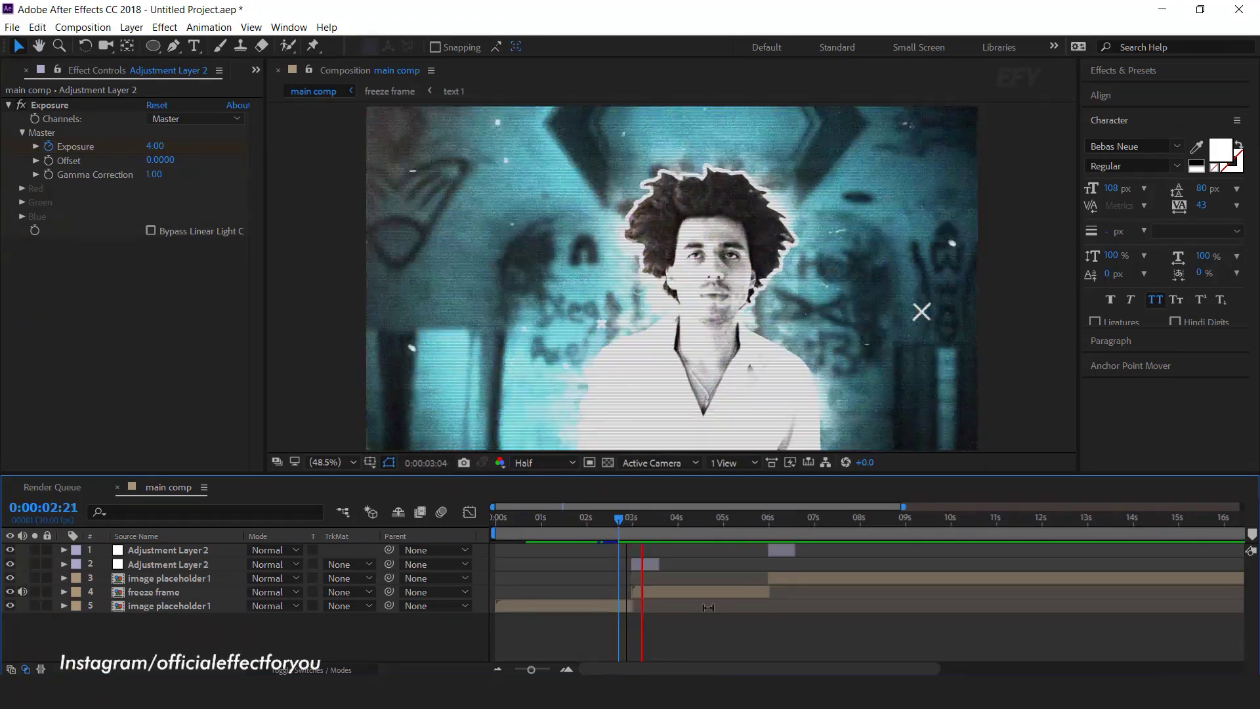
left_click_drag(770, 518, 760, 520)
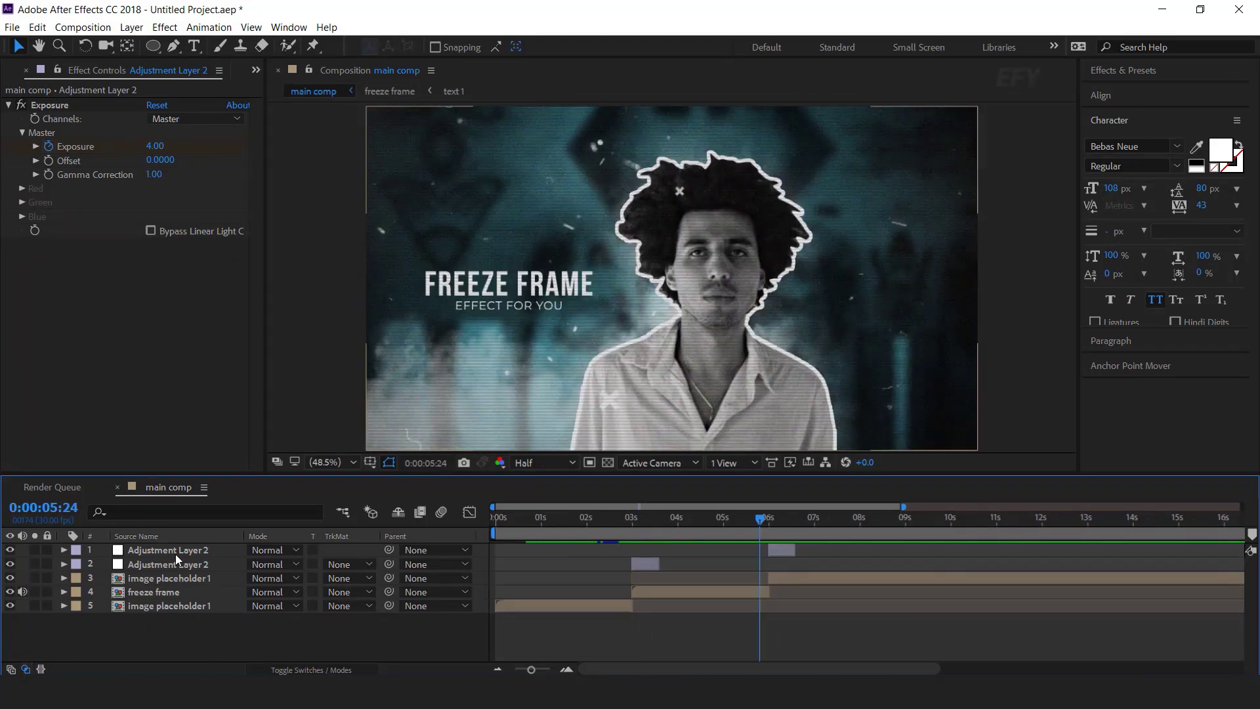
Step: Pre-compose all layers of main comp into a new composition named "scene 1"
key("ctrl+a")
right_click(203, 602)
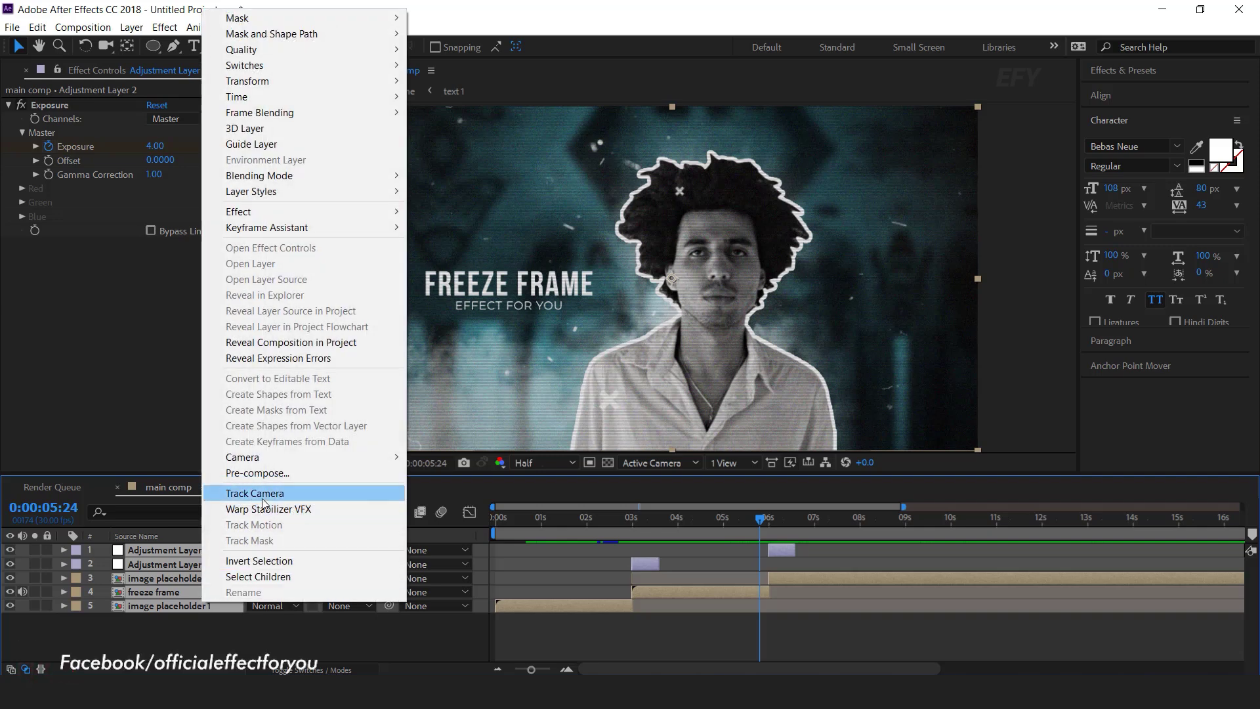
left_click(266, 473)
type("scene 1")
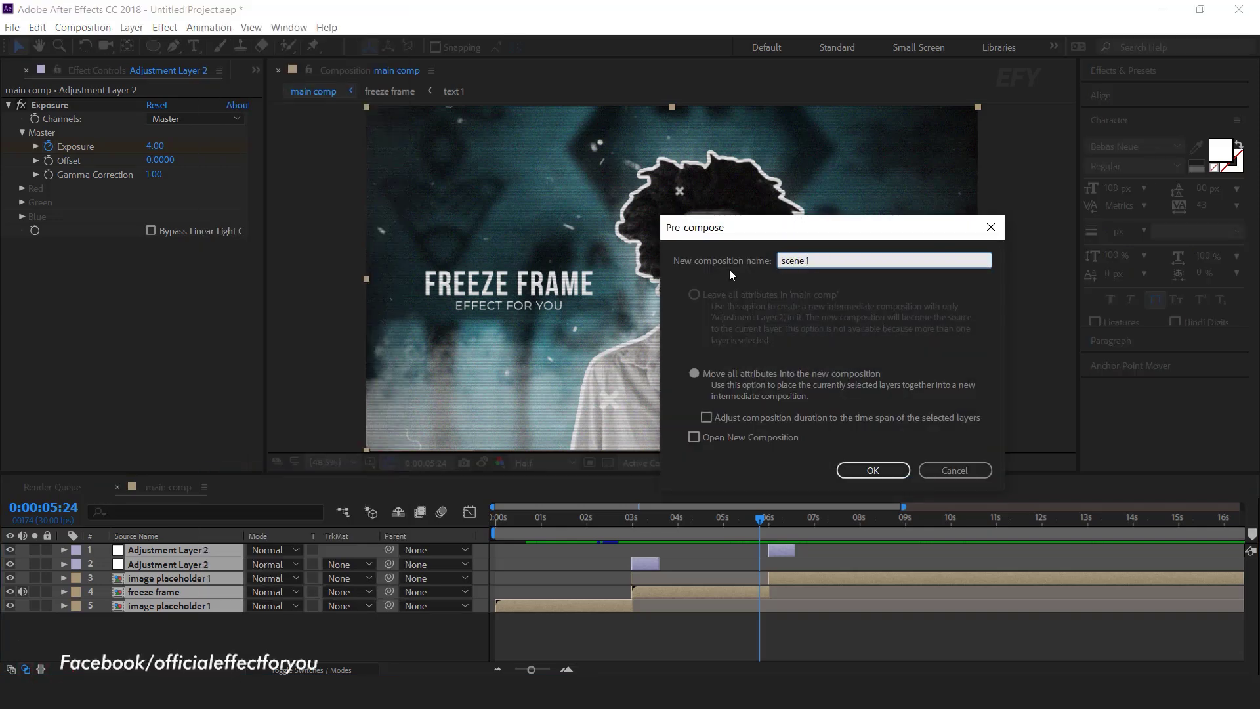
key("Return")
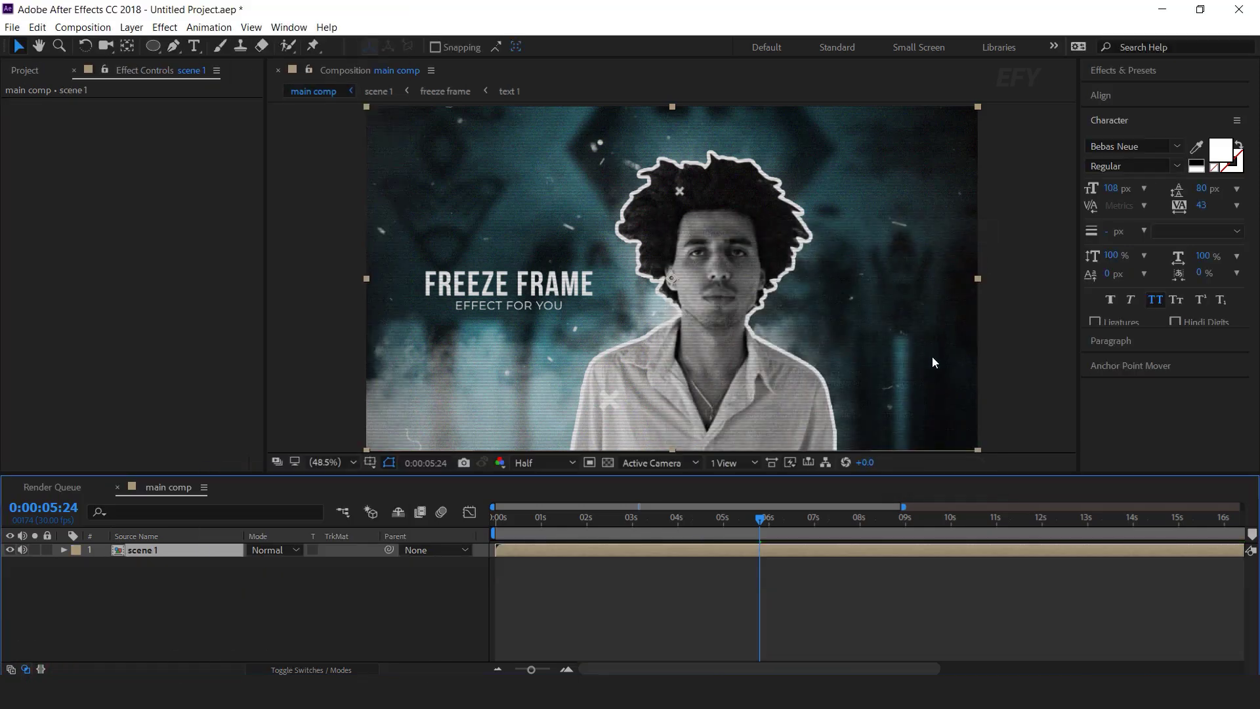
Step: Duplicate the scene 1 layer, then duplicate the scene 1 comp in the project and replace the upper layer with that copy
key("minus")
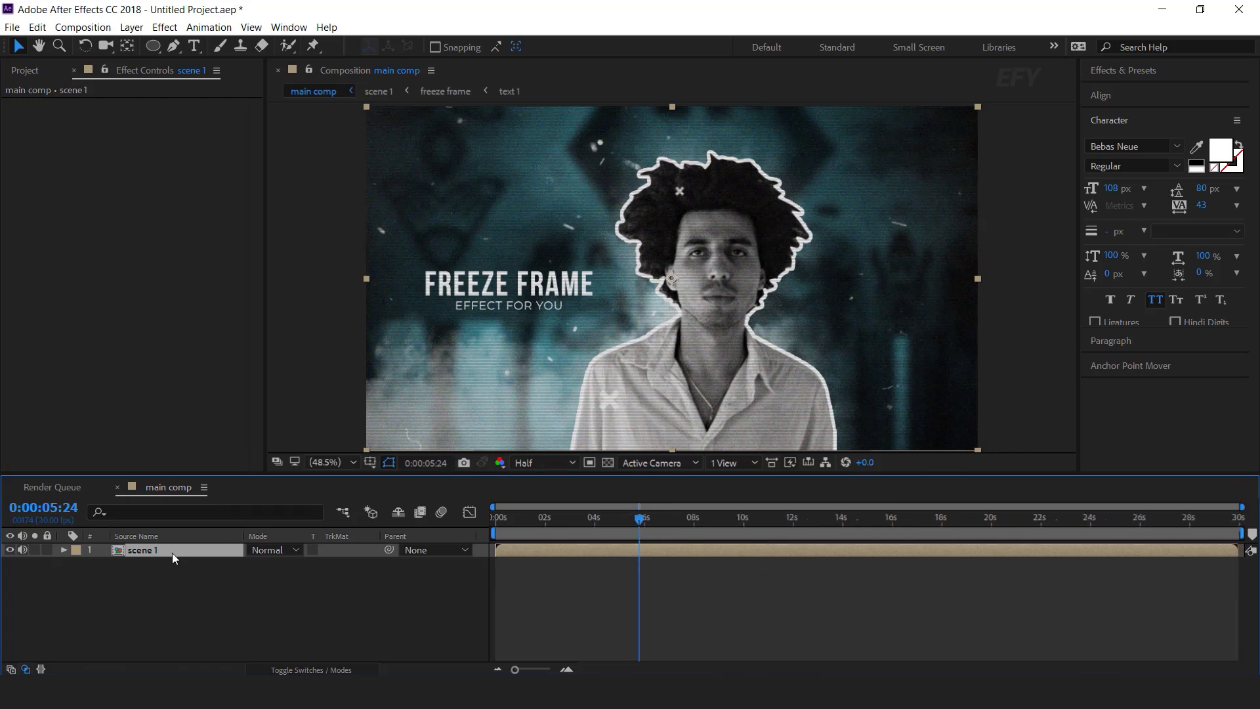
key("ctrl+d")
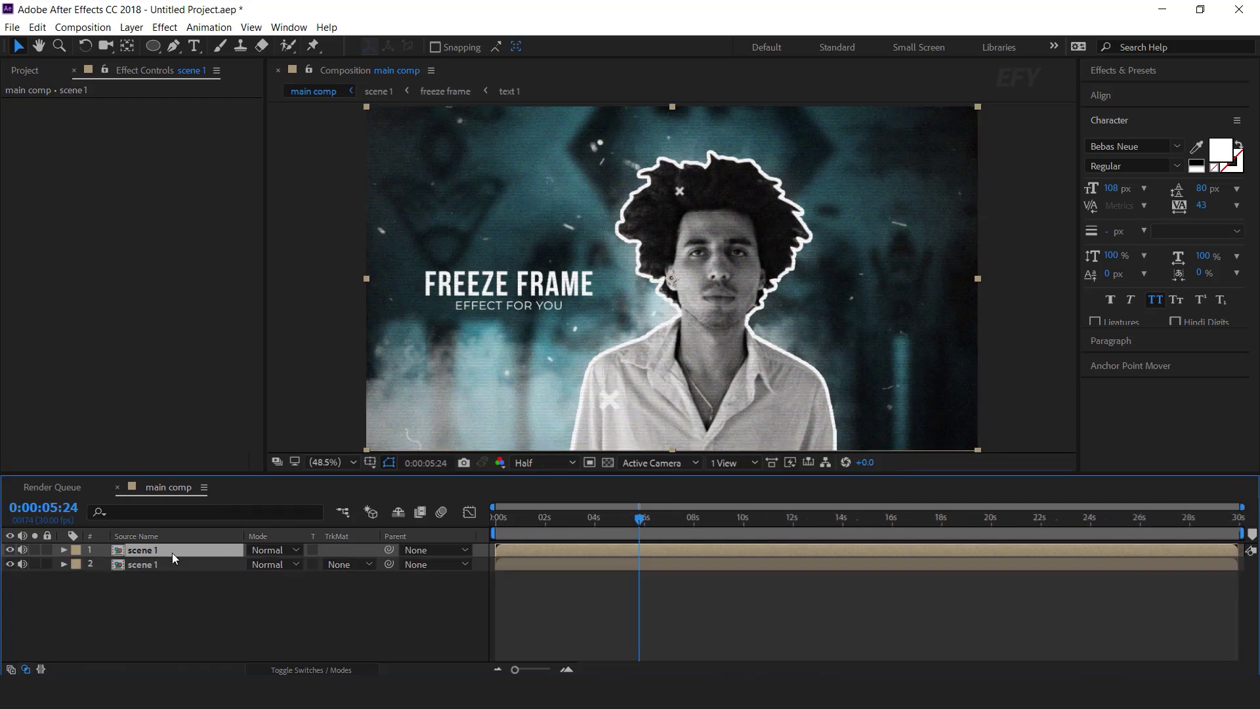
left_click(25, 71)
left_click(58, 313)
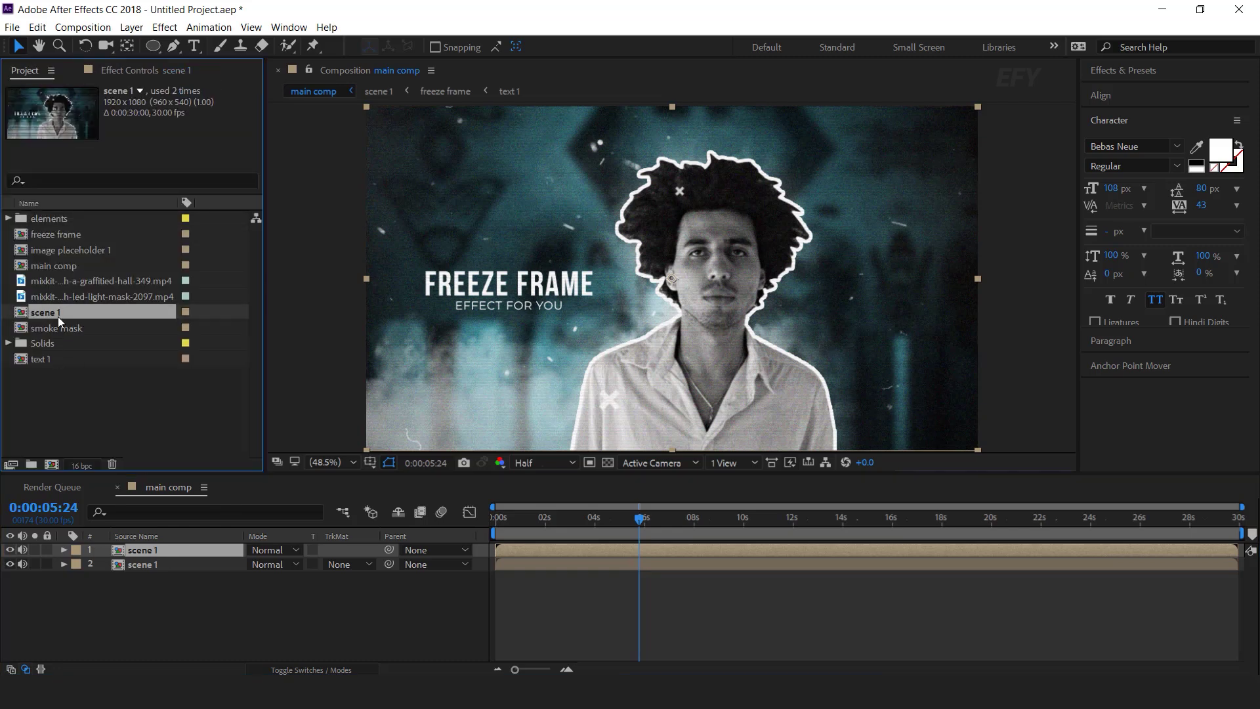
key("ctrl+d")
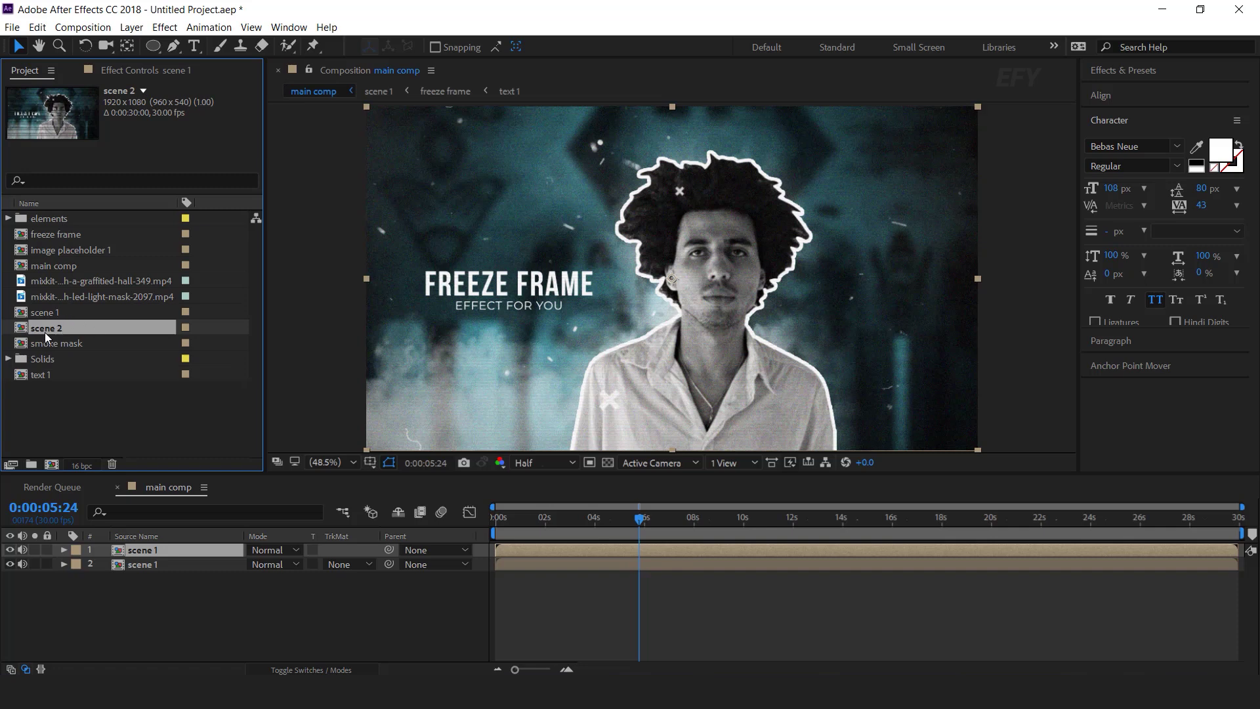
left_click_drag(82, 339, 158, 555)
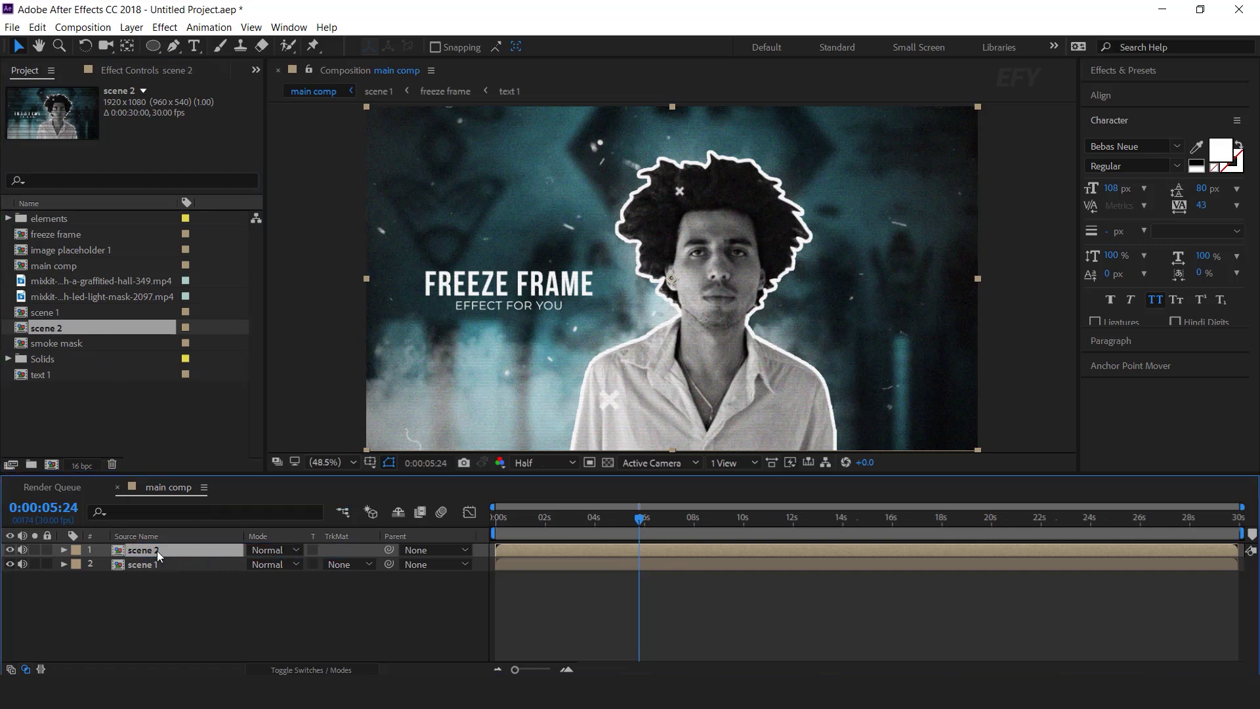
Step: Shift the scene 2 layer in main comp to start at about 8.5 seconds
left_click_drag(522, 550, 790, 553)
key("equal")
left_click_drag(629, 518, 740, 533)
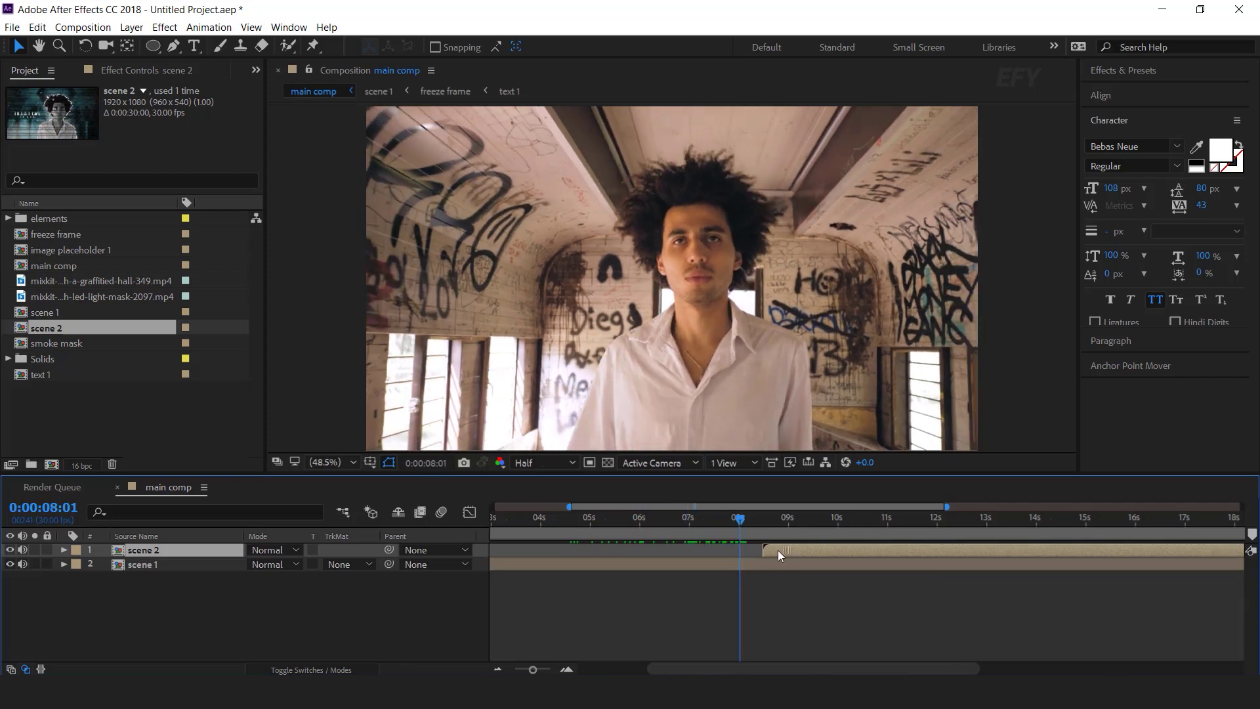
Step: Inside scene 2, replace both image placeholder 1 layers with a duplicate of the image placeholder 1 comp
double_click(782, 550)
left_click(178, 605)
left_click(183, 579)
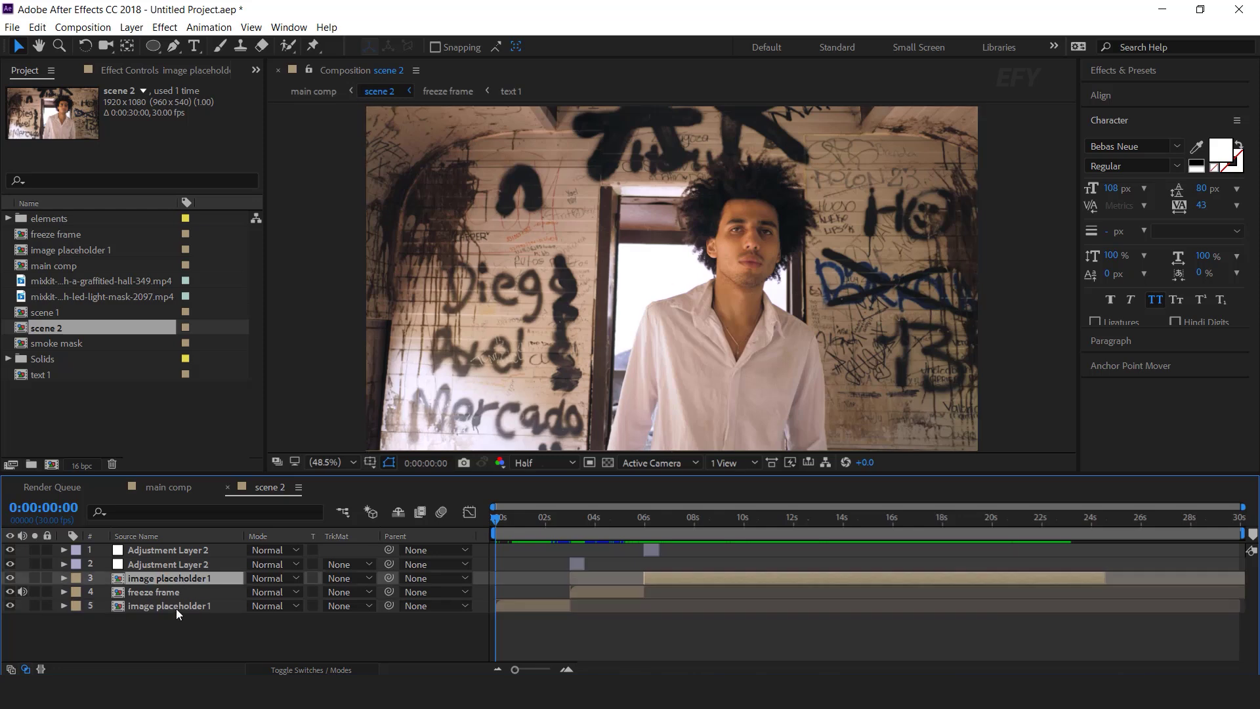
left_click(178, 606, "ctrl")
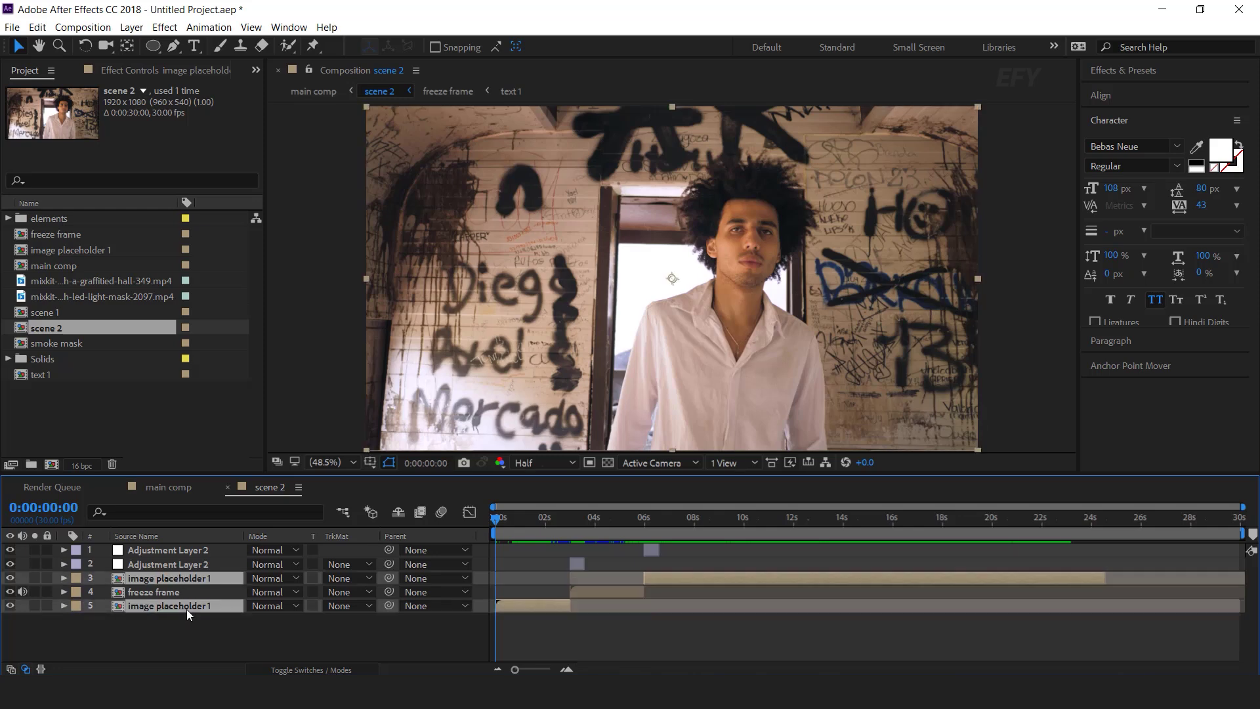
left_click(84, 251)
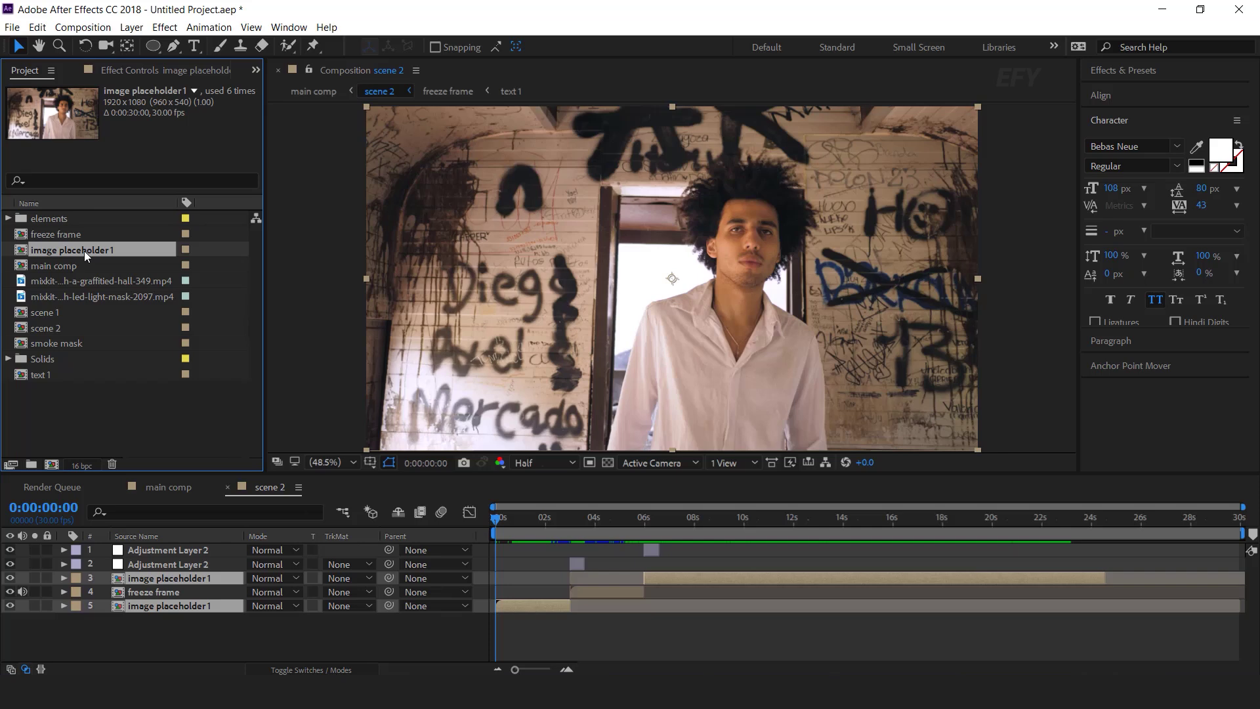
key("ctrl+d")
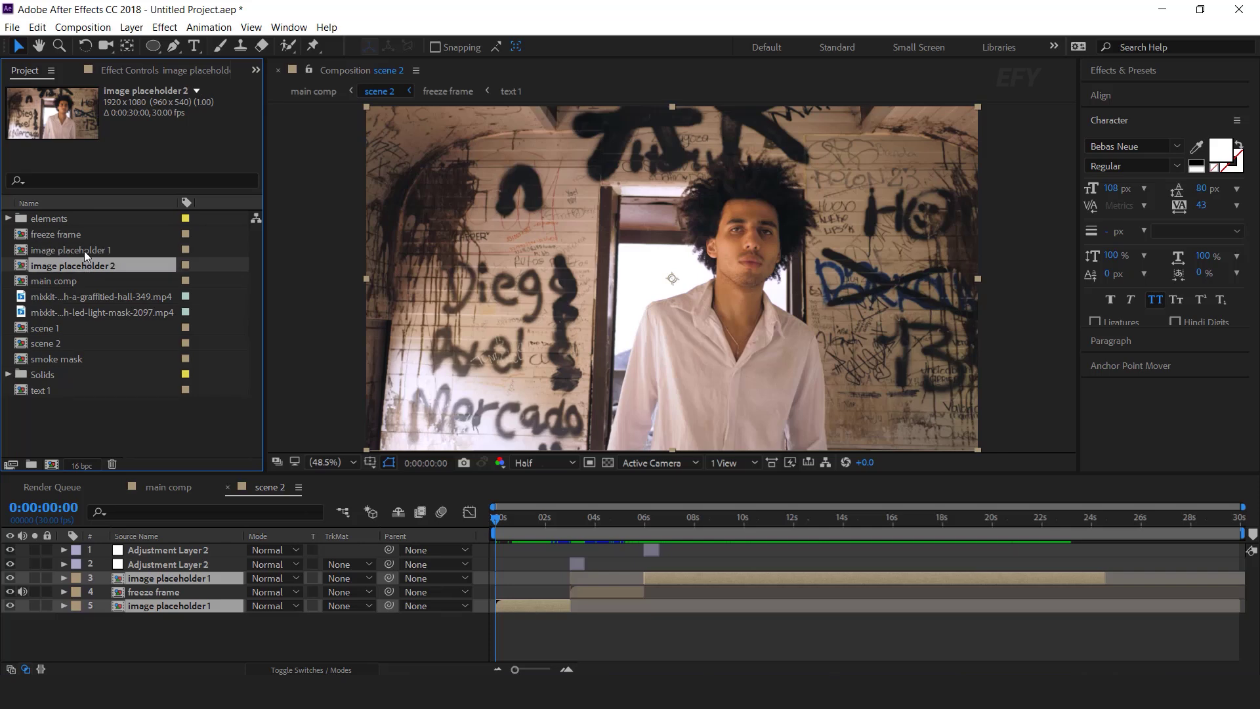
left_click_drag(101, 267, 208, 582)
Step: Duplicate the freeze frame comp in the project and replace scene 2's freeze frame layer with the copy
left_click(168, 592)
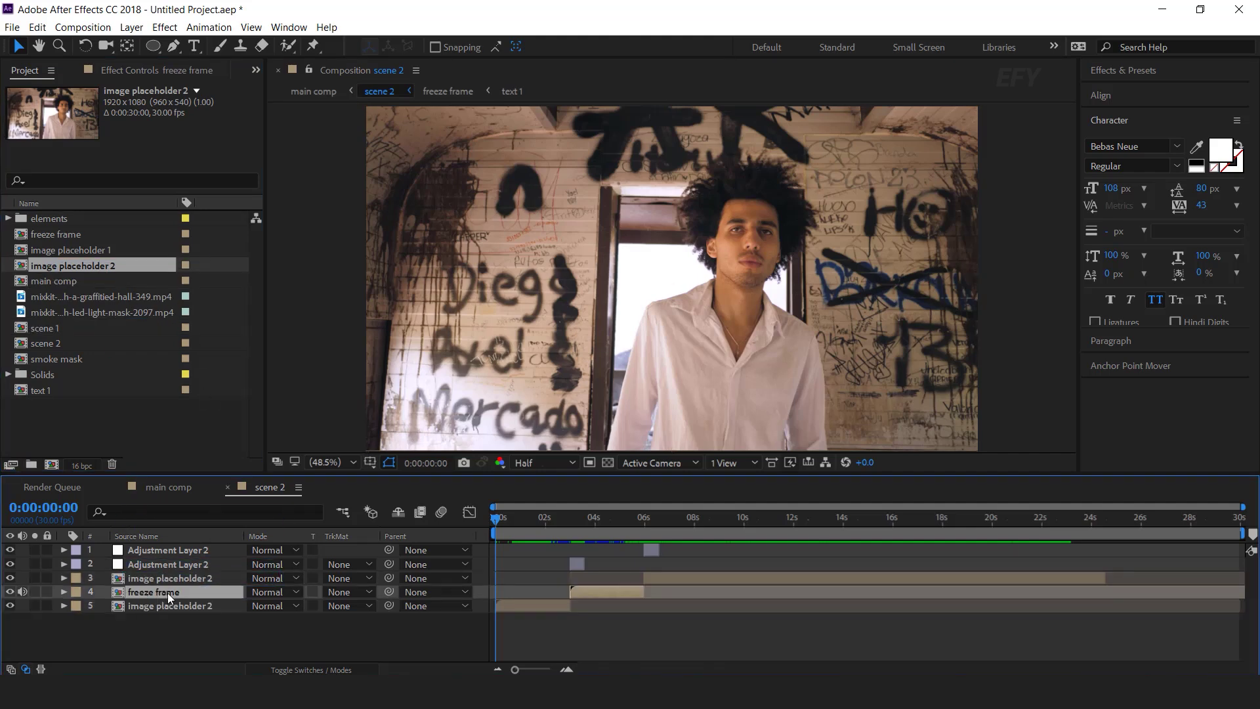
left_click(72, 233)
key("ctrl+d")
left_click_drag(77, 249, 172, 593)
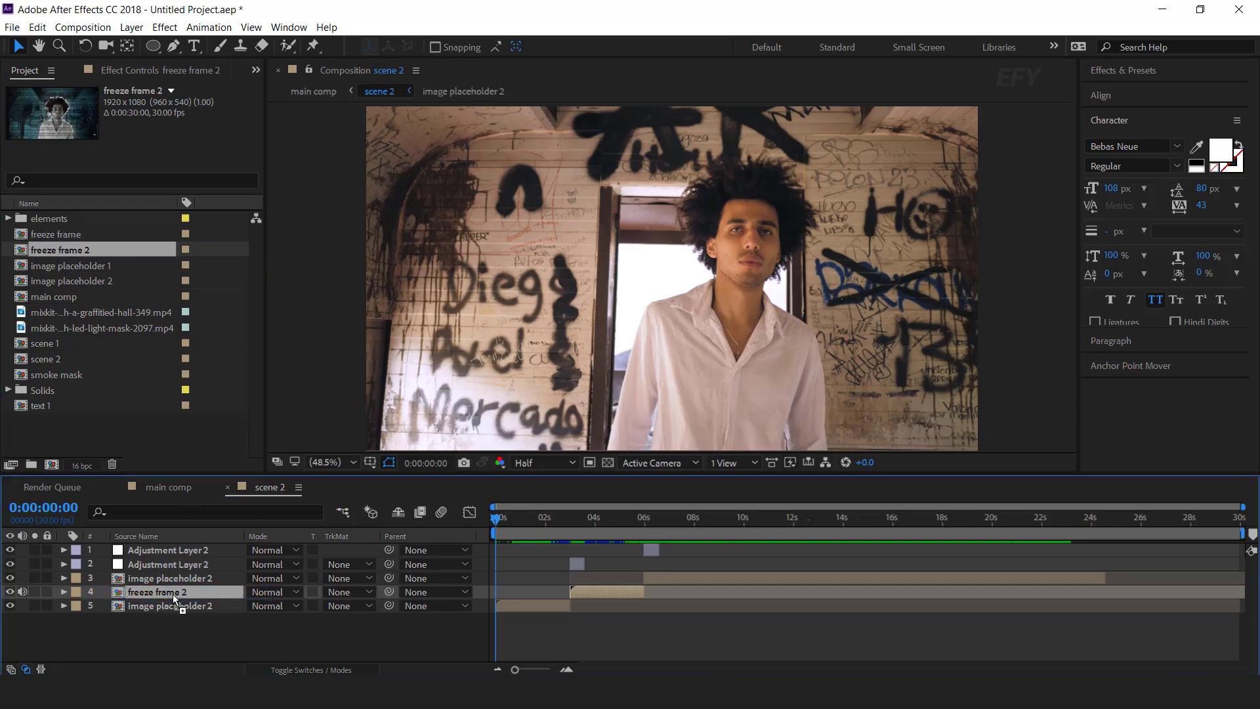
Step: Replace the graffitied hall clip in image placeholder 2 with the led-light-mask-2097.mp4 footage and close the comp
double_click(204, 605)
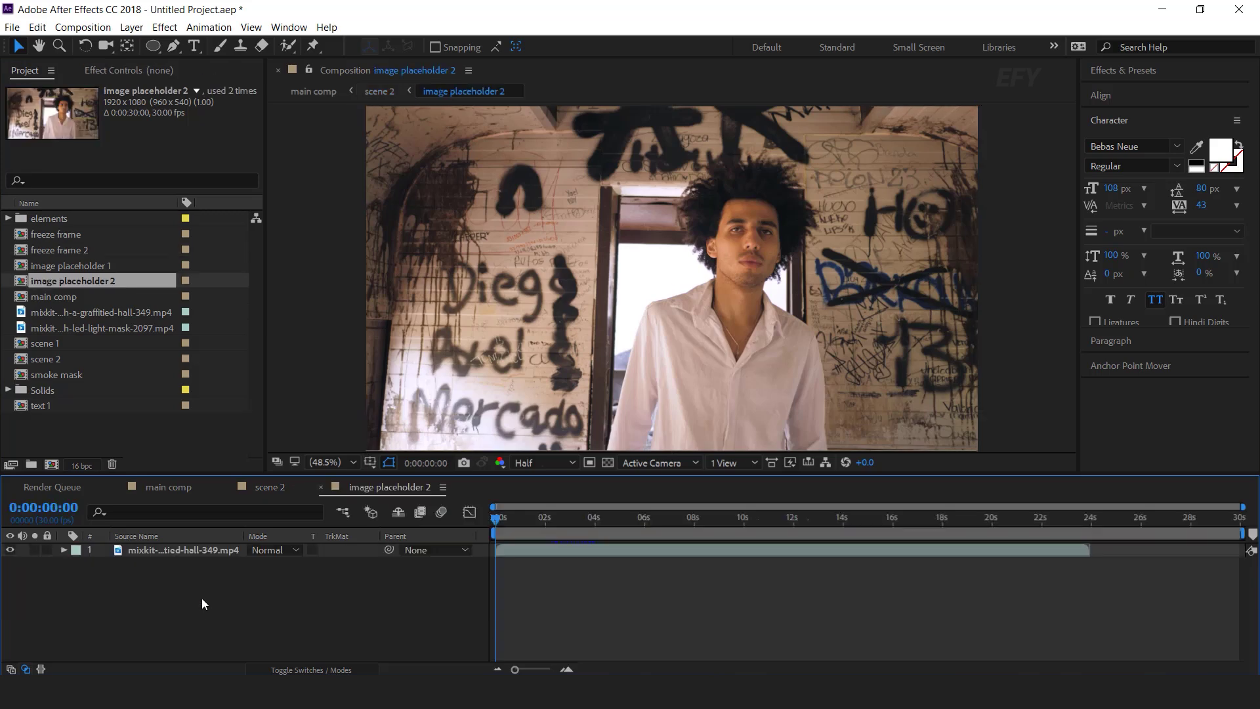
left_click(181, 550)
left_click(97, 309)
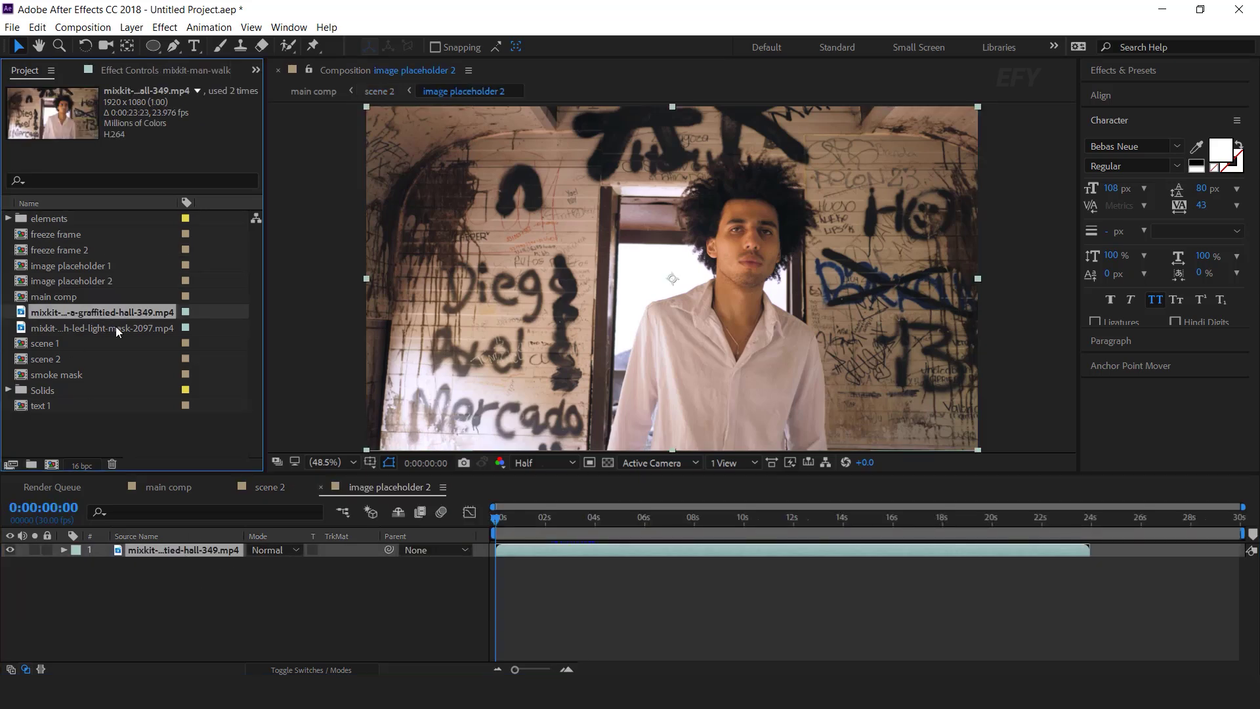
left_click(155, 328)
left_click_drag(206, 455, 210, 550)
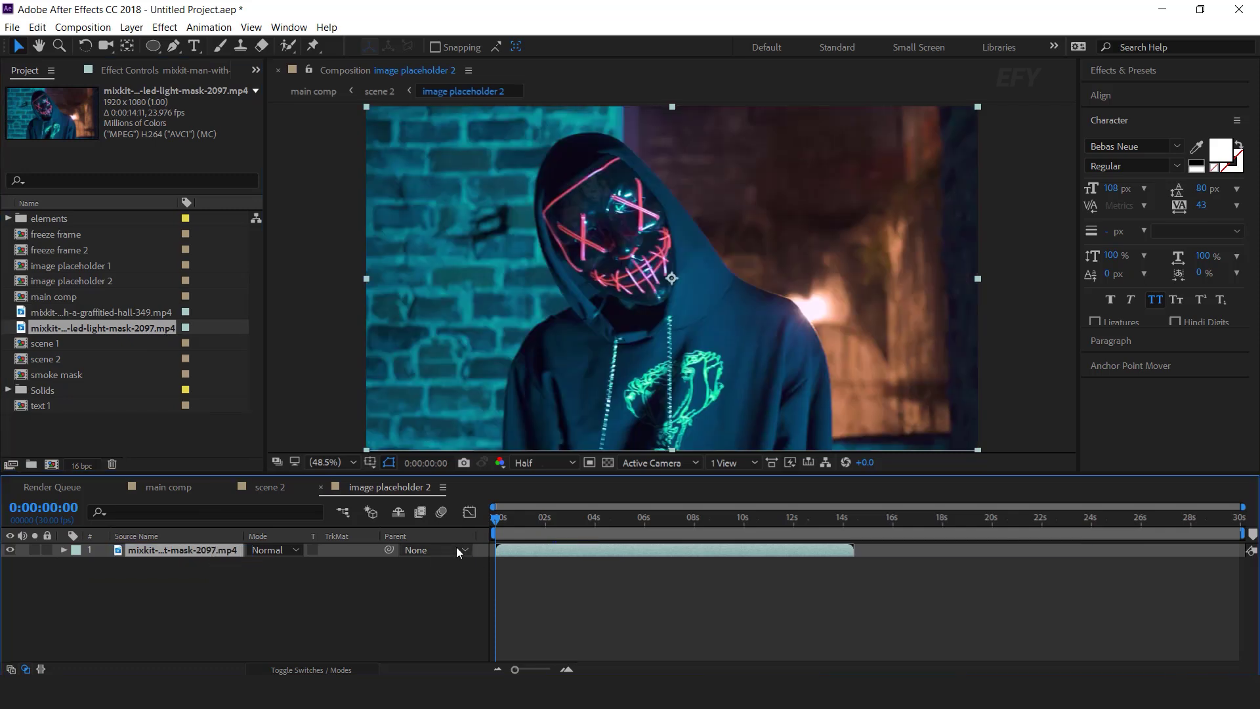
left_click(321, 486)
Step: Open freeze frame 2 and replace its bottom image placeholder 1 layer with image placeholder 2
left_click(611, 592)
double_click(611, 591)
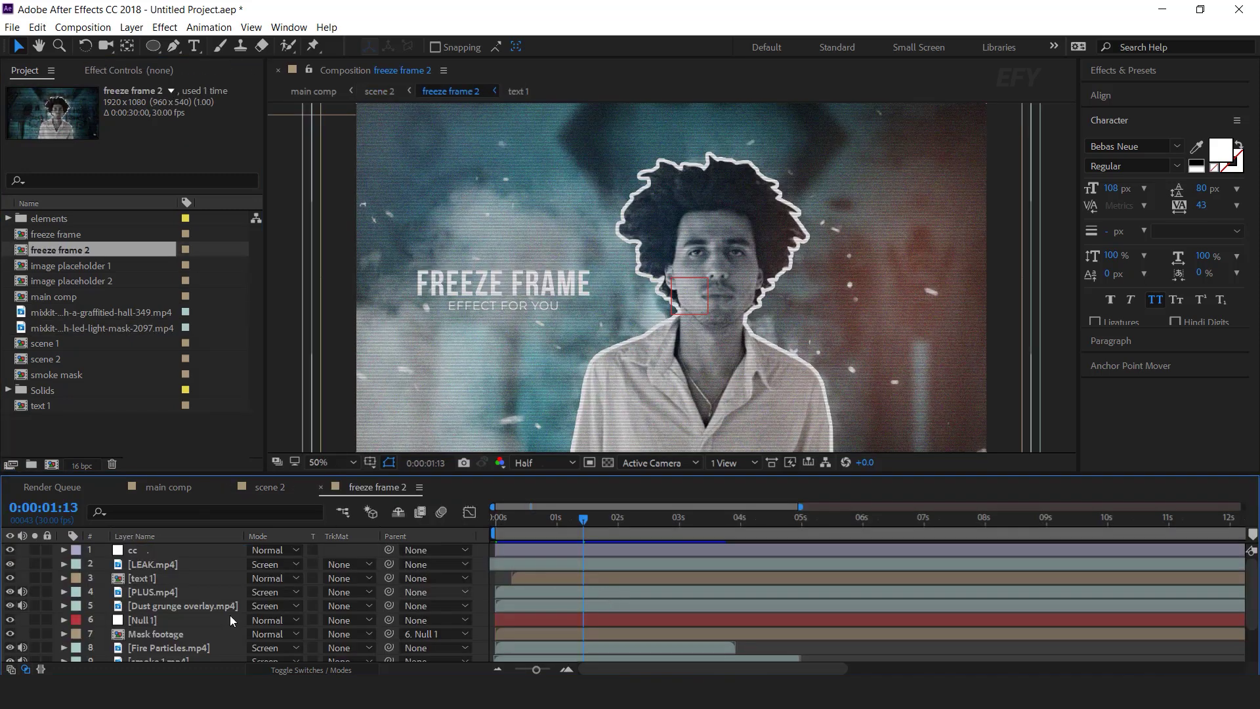
scroll(171, 630, "down", 3)
left_click(214, 647)
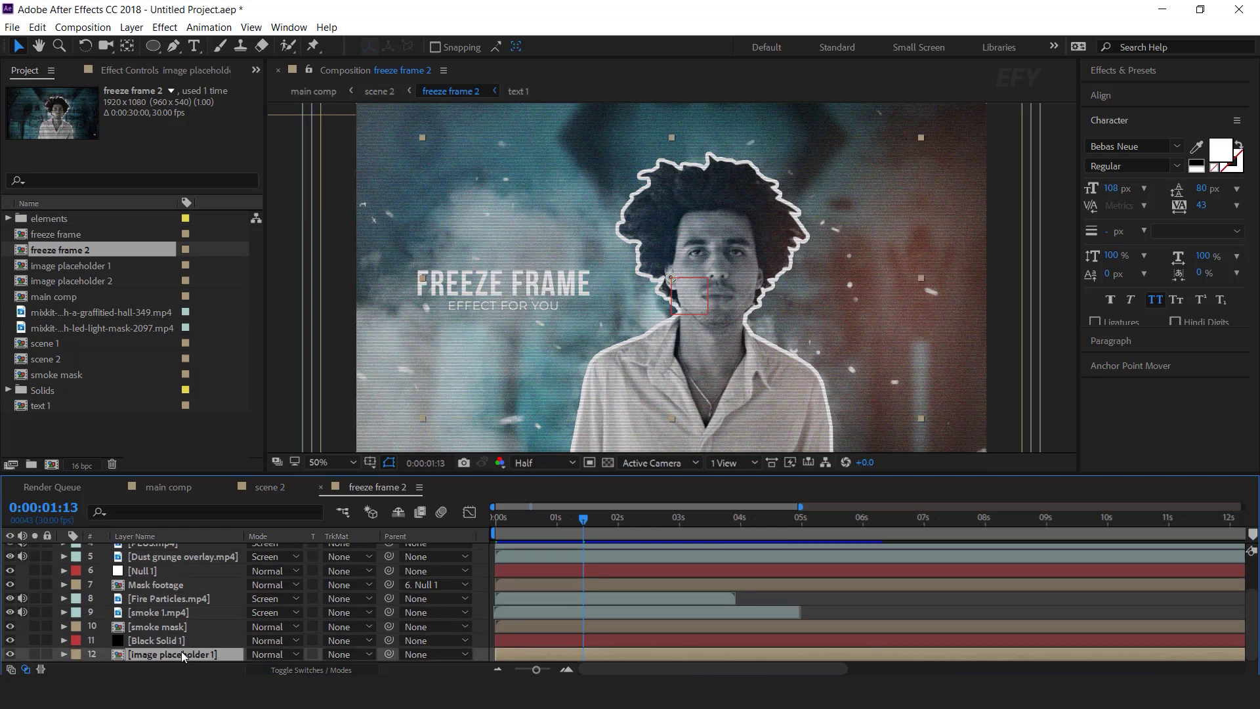
left_click_drag(108, 280, 210, 656)
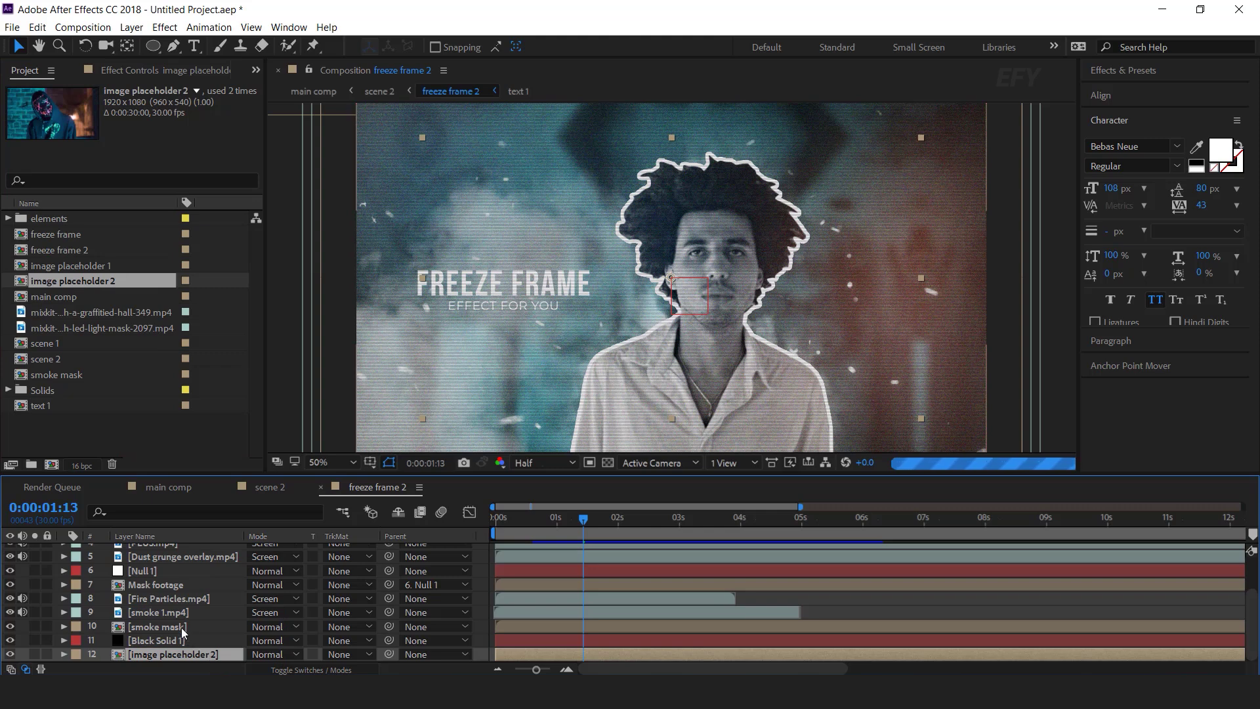
Step: Duplicate the smoke mask comp in the project and replace freeze frame 2's smoke mask layer with the copy
left_click(156, 626)
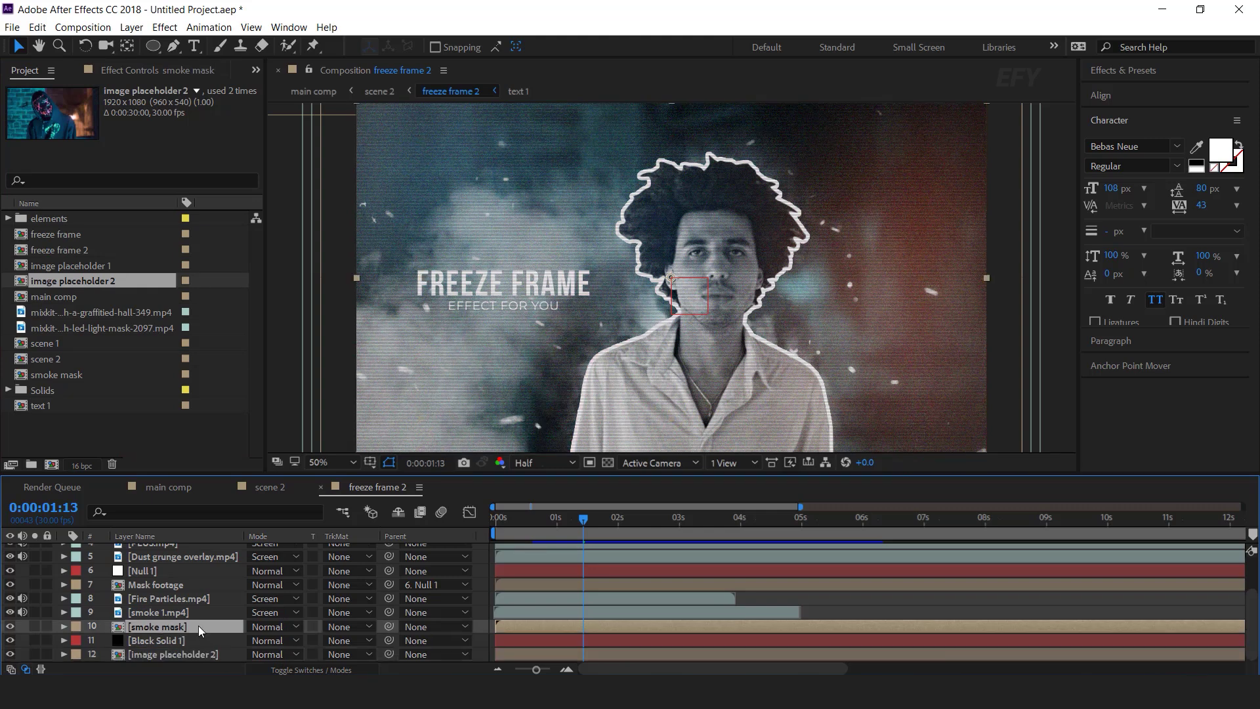
left_click(104, 376)
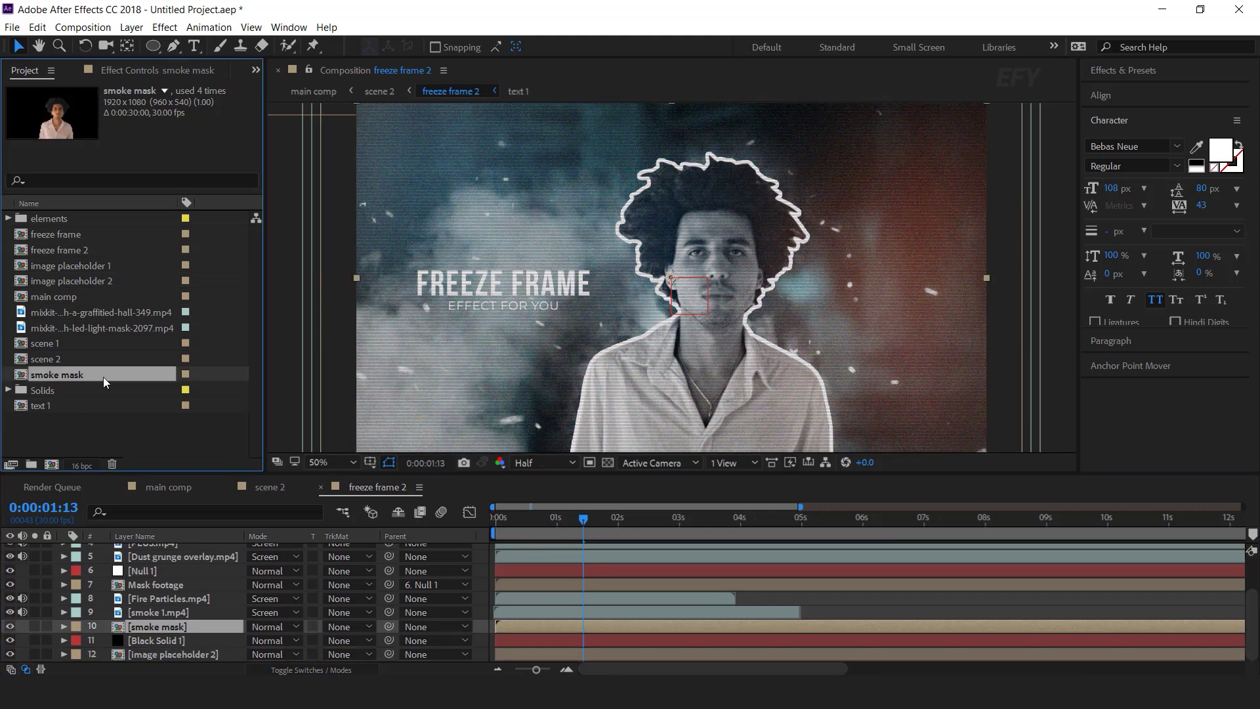
key("ctrl+d")
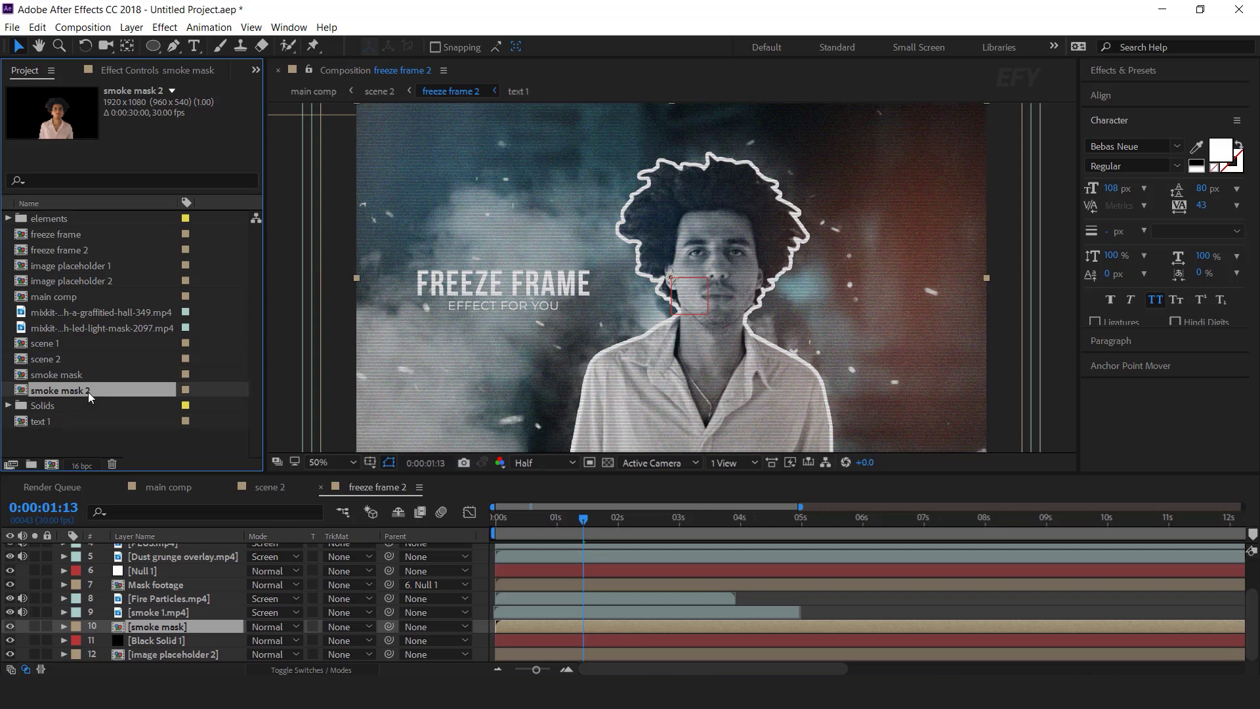
left_click_drag(80, 396, 176, 628)
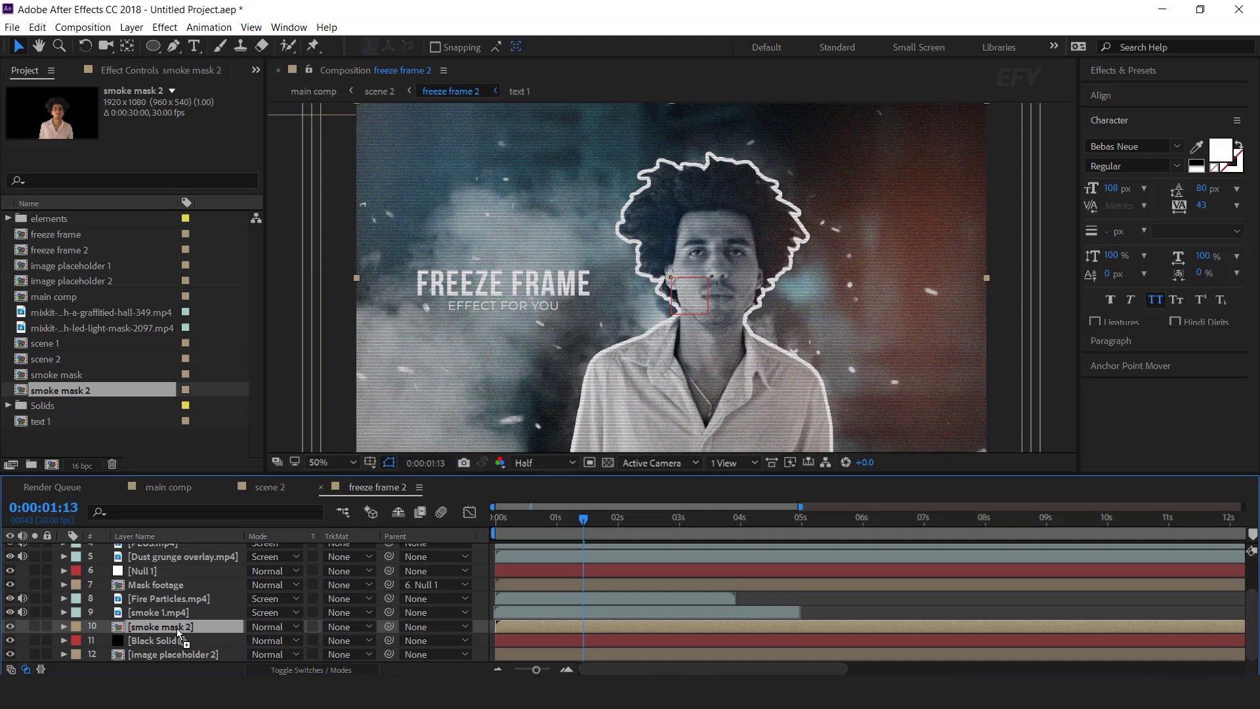
Step: Replace the source of the Mask footage layer in freeze frame 2 with the smoke mask 2 comp
left_click(176, 586)
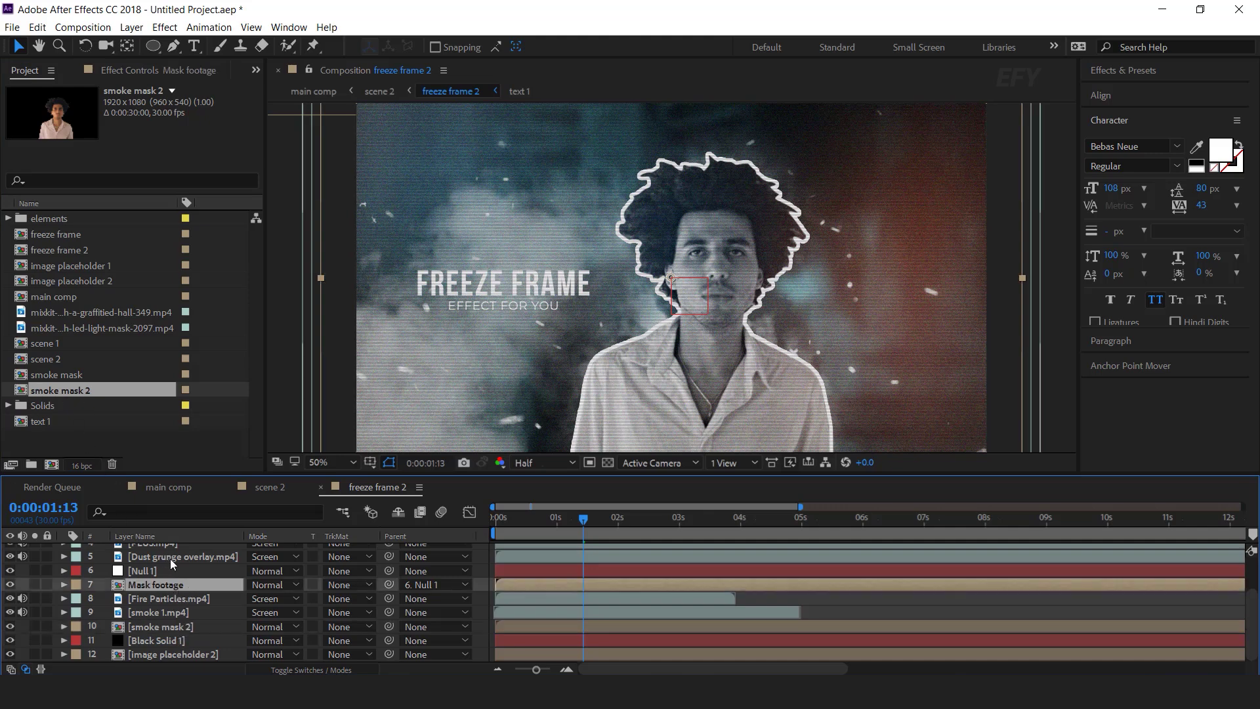
left_click(167, 535)
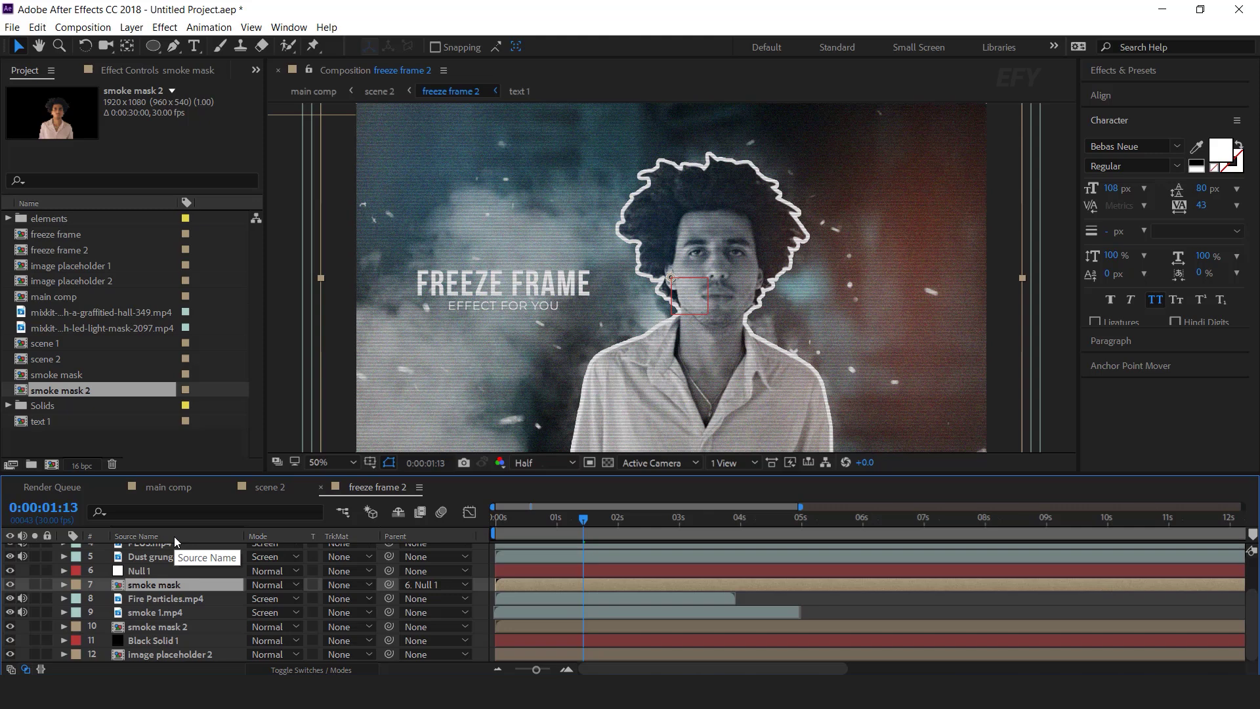
left_click_drag(74, 391, 171, 585)
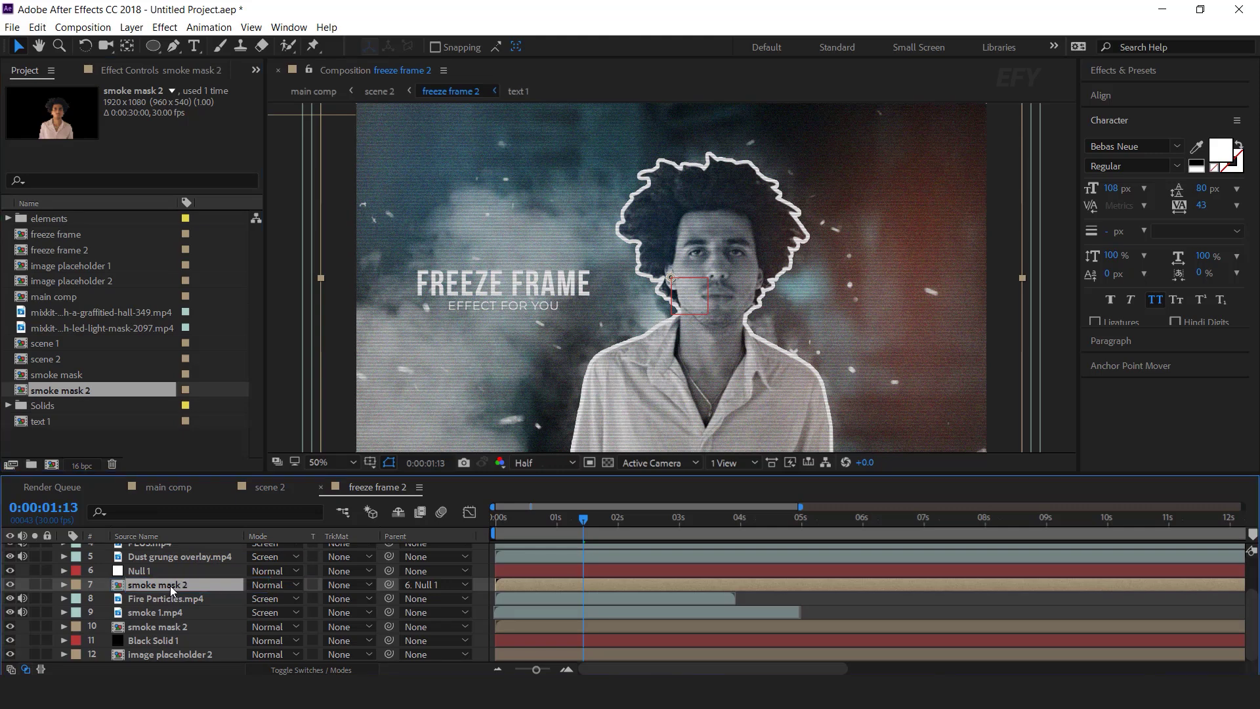
Step: Open smoke mask 2, swap image placeholder 1 for image placeholder 2, delete the old mask and return to 0:00:03:00
double_click(180, 626)
left_click(222, 549)
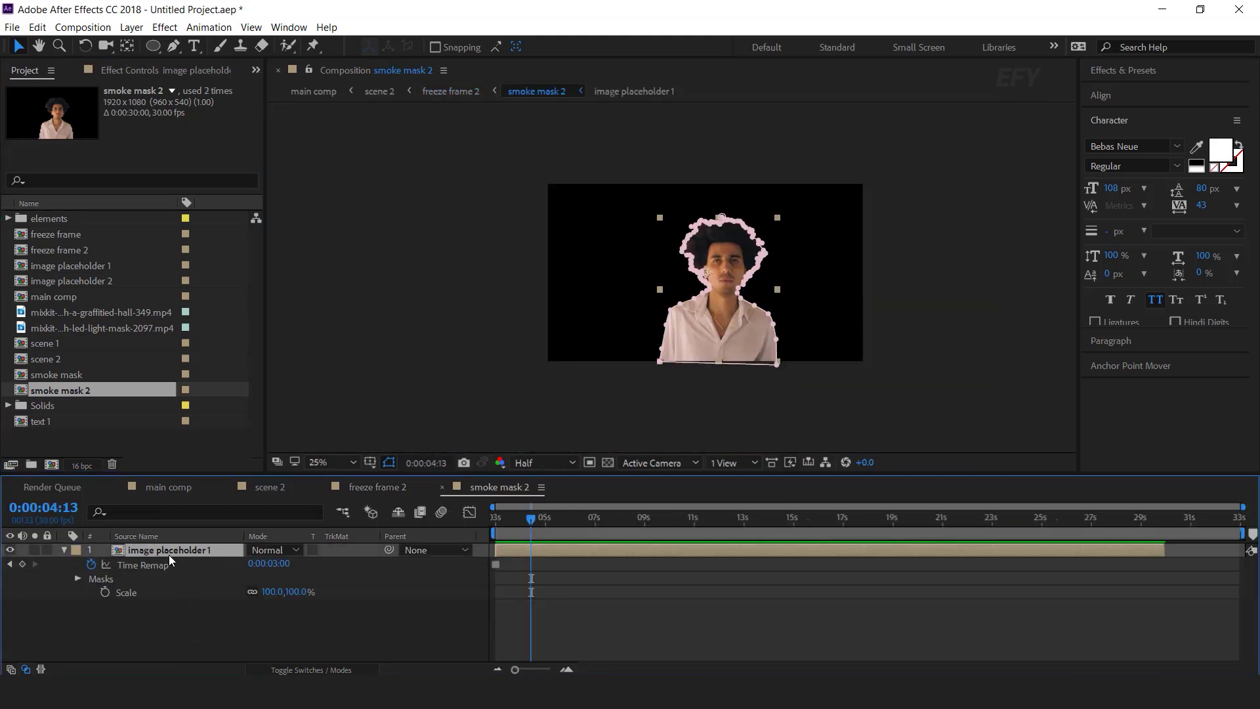
left_click_drag(101, 281, 208, 550)
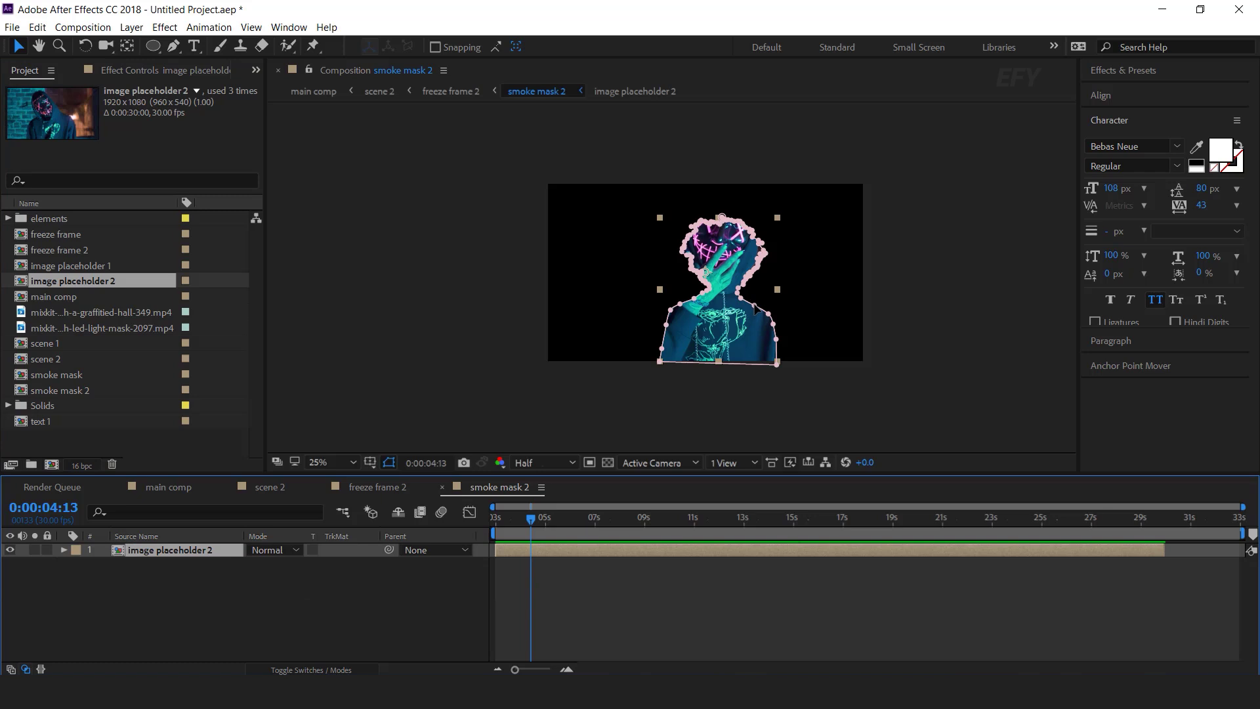
key("Delete")
left_click_drag(545, 517, 427, 523)
Step: Draw a closed Pen tool mask around the hooded figure on the image placeholder 2 layer
left_click(173, 46)
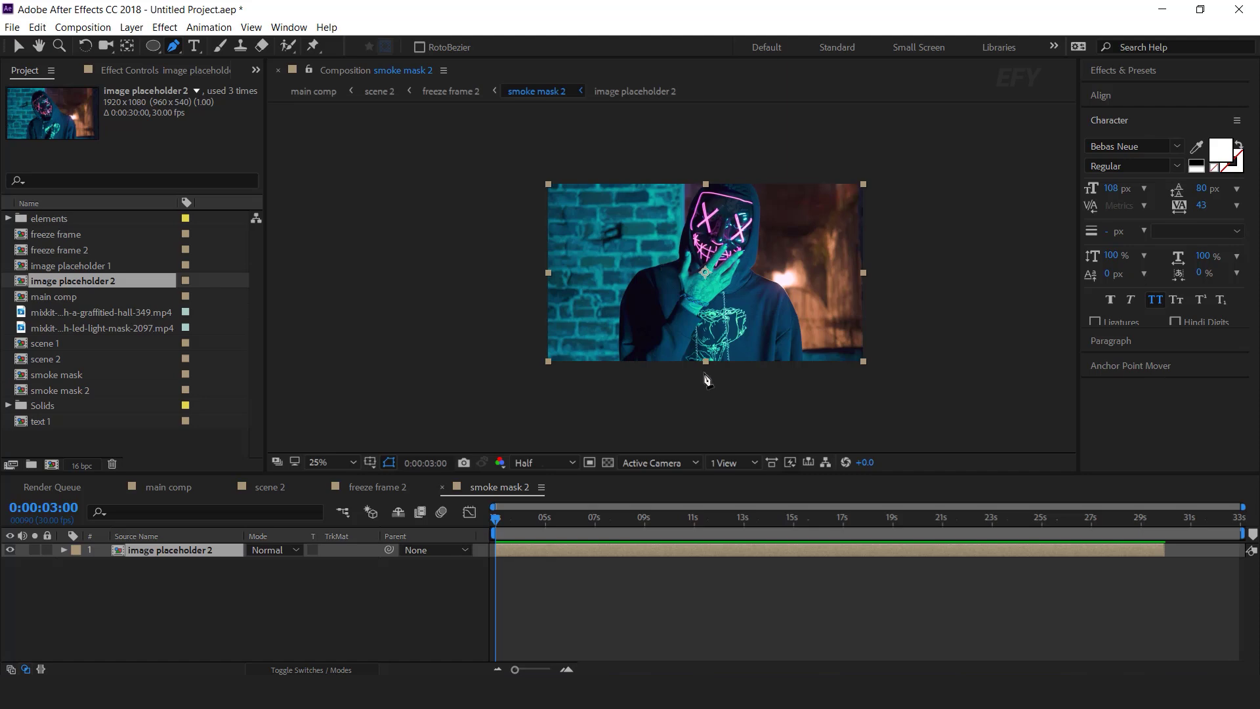
scroll(641, 365, "up", 4)
left_click_drag(687, 247, 684, 339)
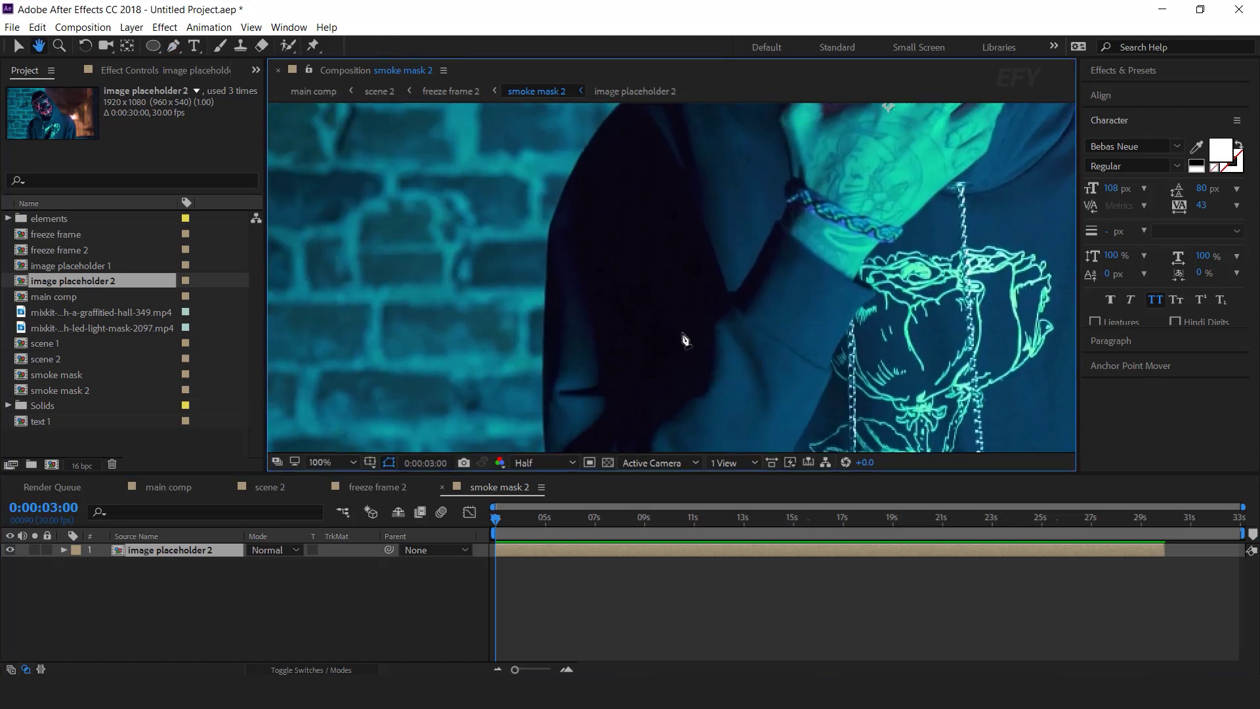
scroll(700, 334, "down", 2)
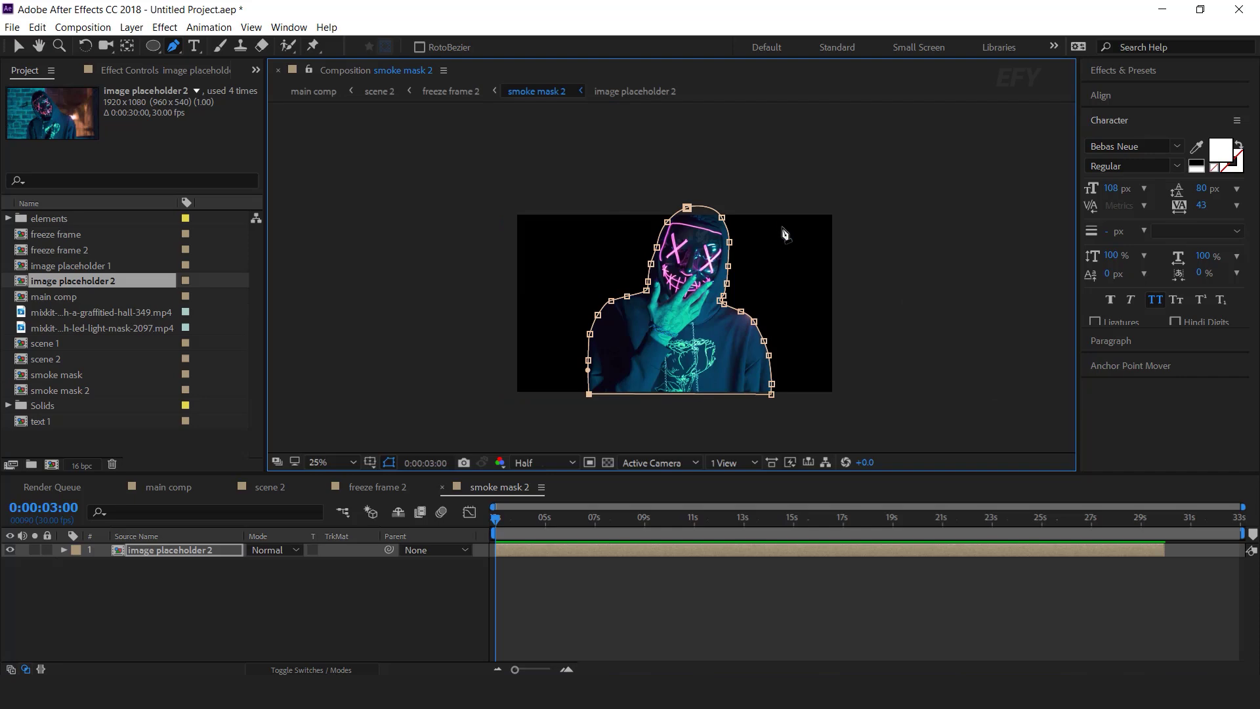
left_click(410, 598)
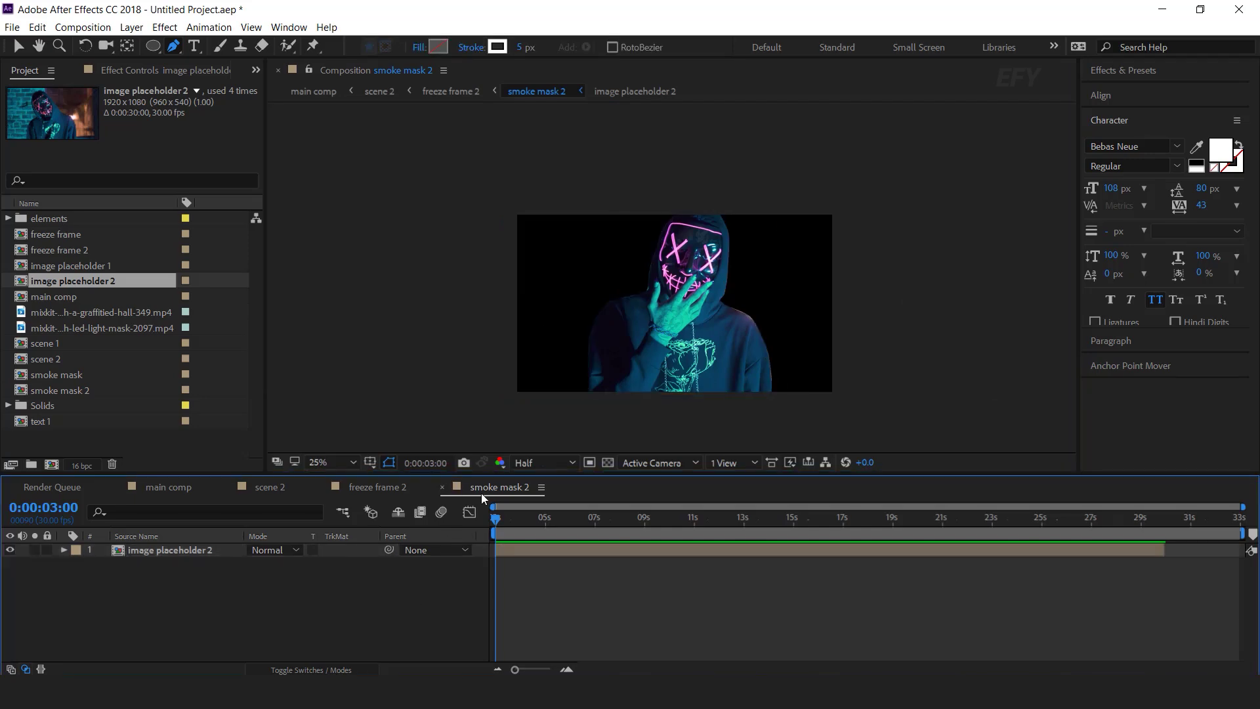
Step: Close smoke mask 2 and preview freeze frame 2 from the start
left_click(443, 487)
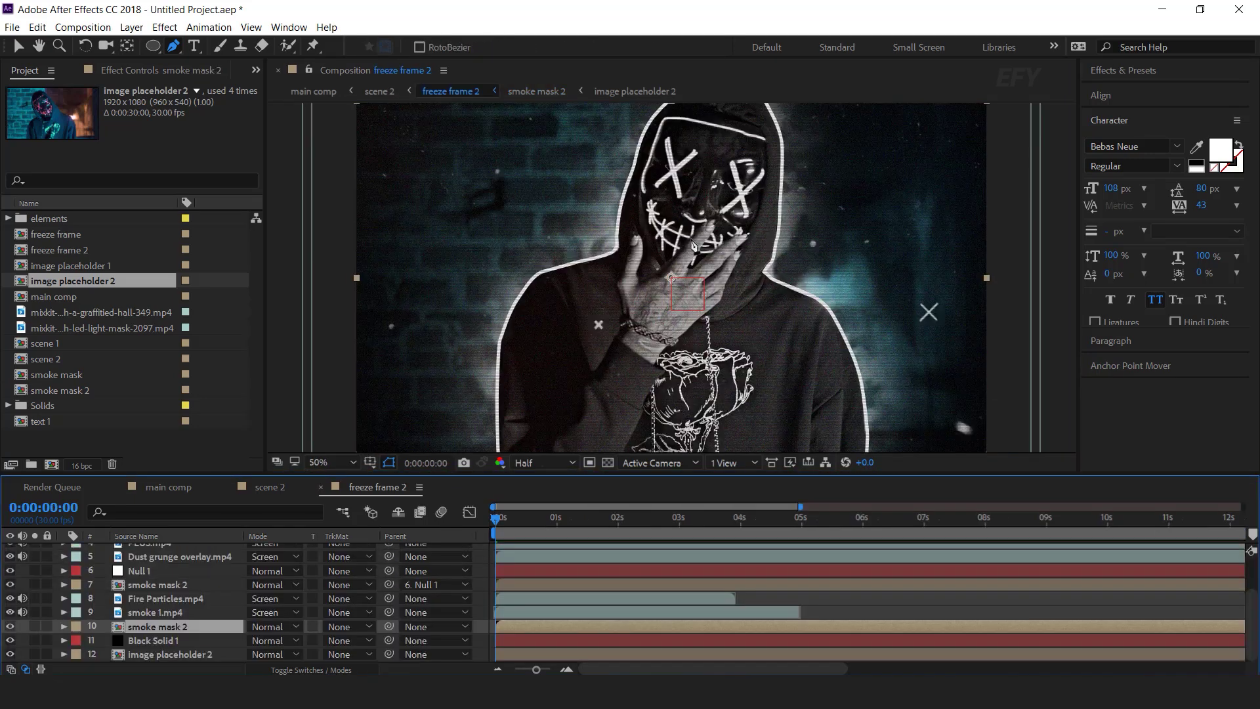
left_click_drag(504, 521, 452, 522)
key("space")
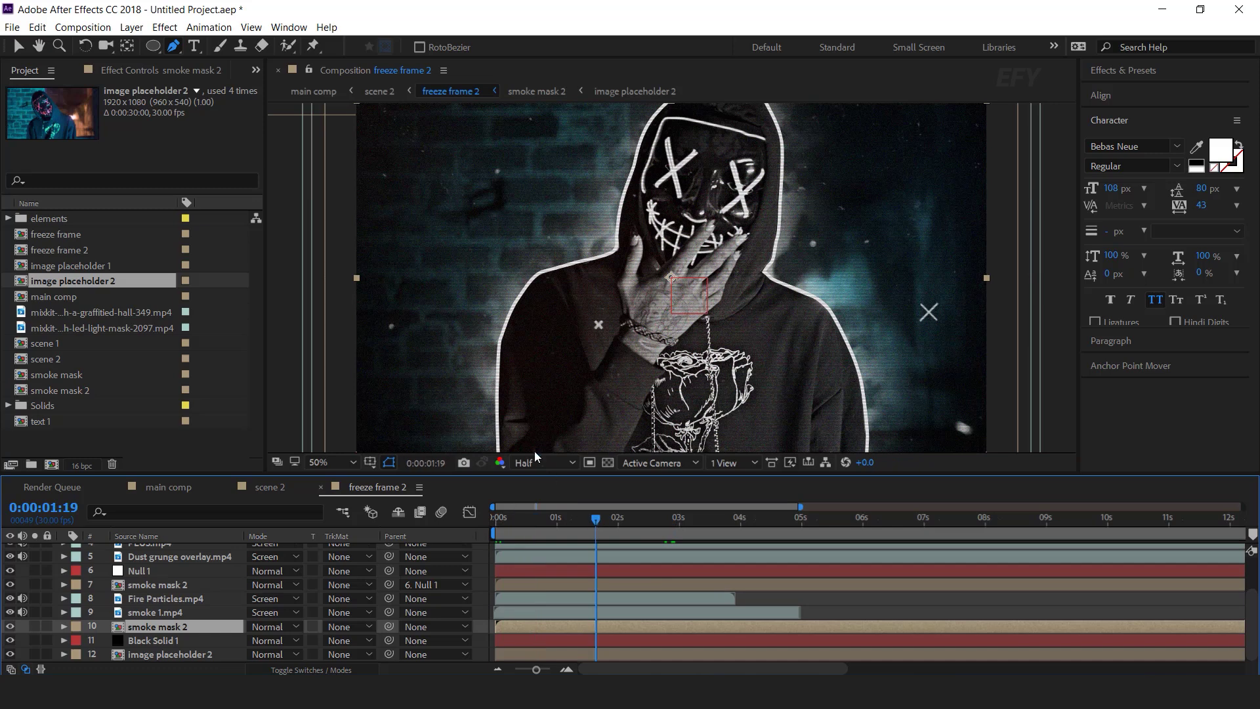
Step: Duplicate the text 1 comp in the project, replace freeze frame 2's text 1 layer with text 2 and open it
left_click(45, 421)
key("ctrl+d")
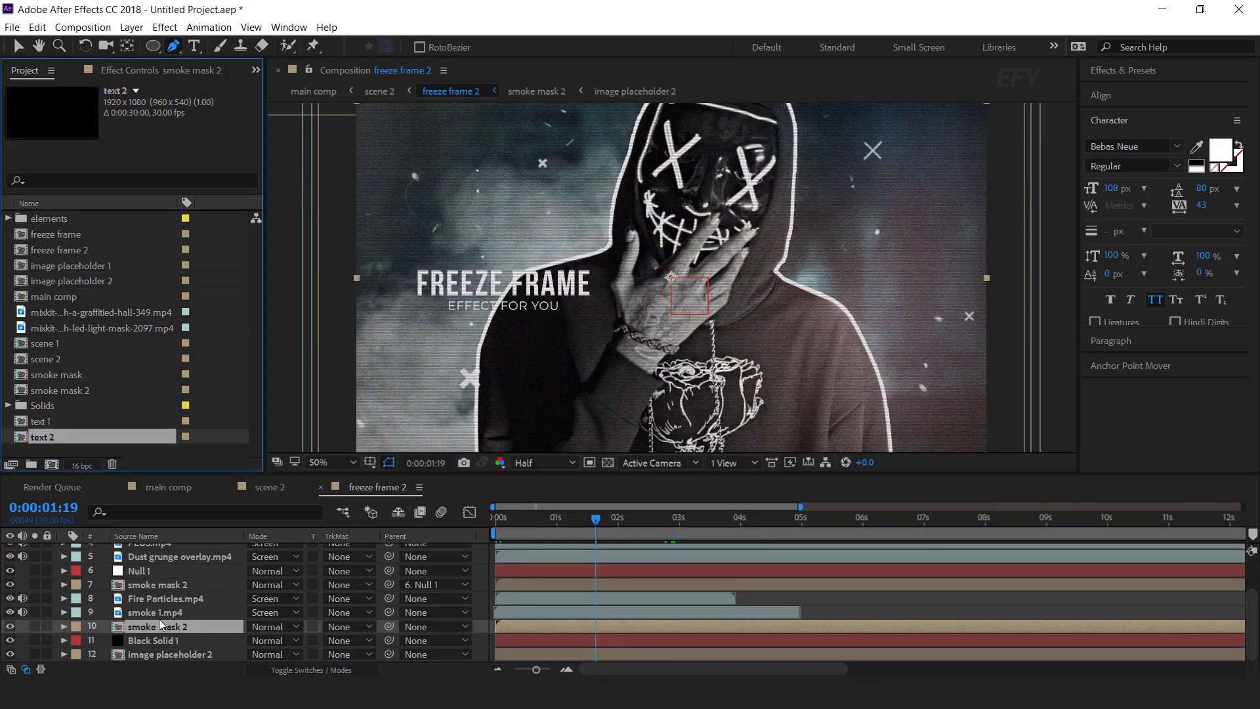
scroll(156, 619, "up", 3)
left_click(167, 578)
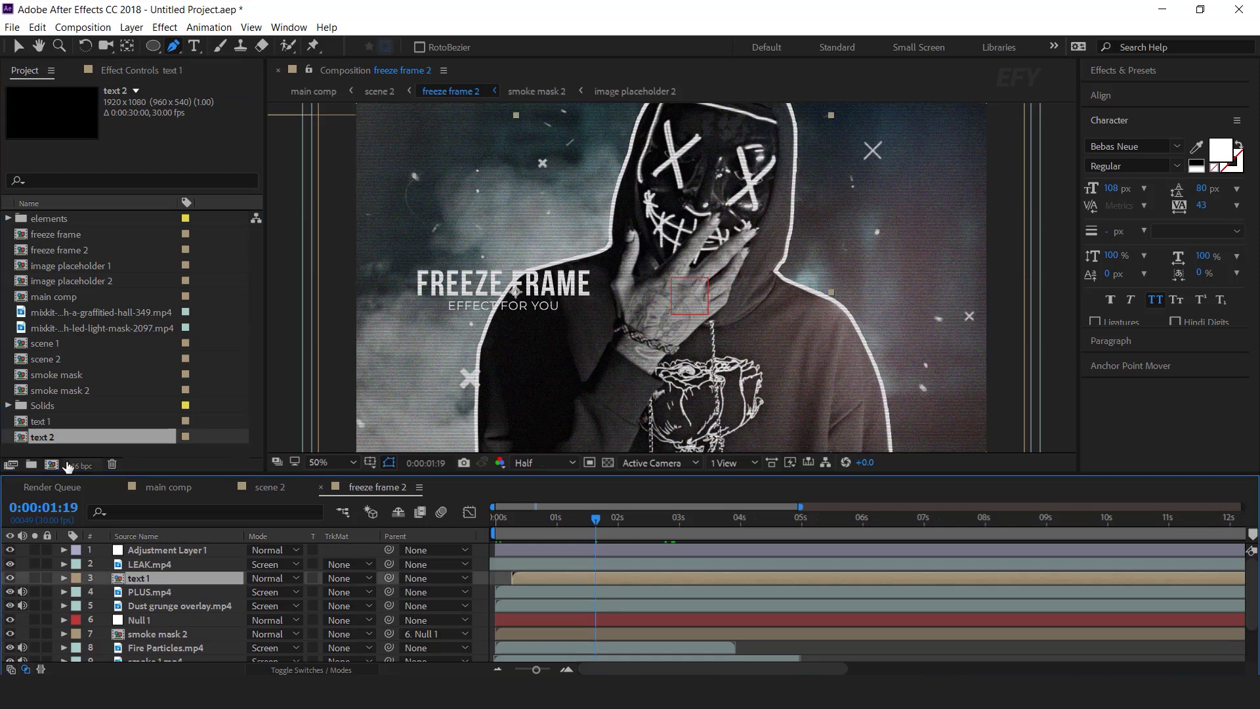
left_click_drag(49, 436, 140, 583)
double_click(150, 579)
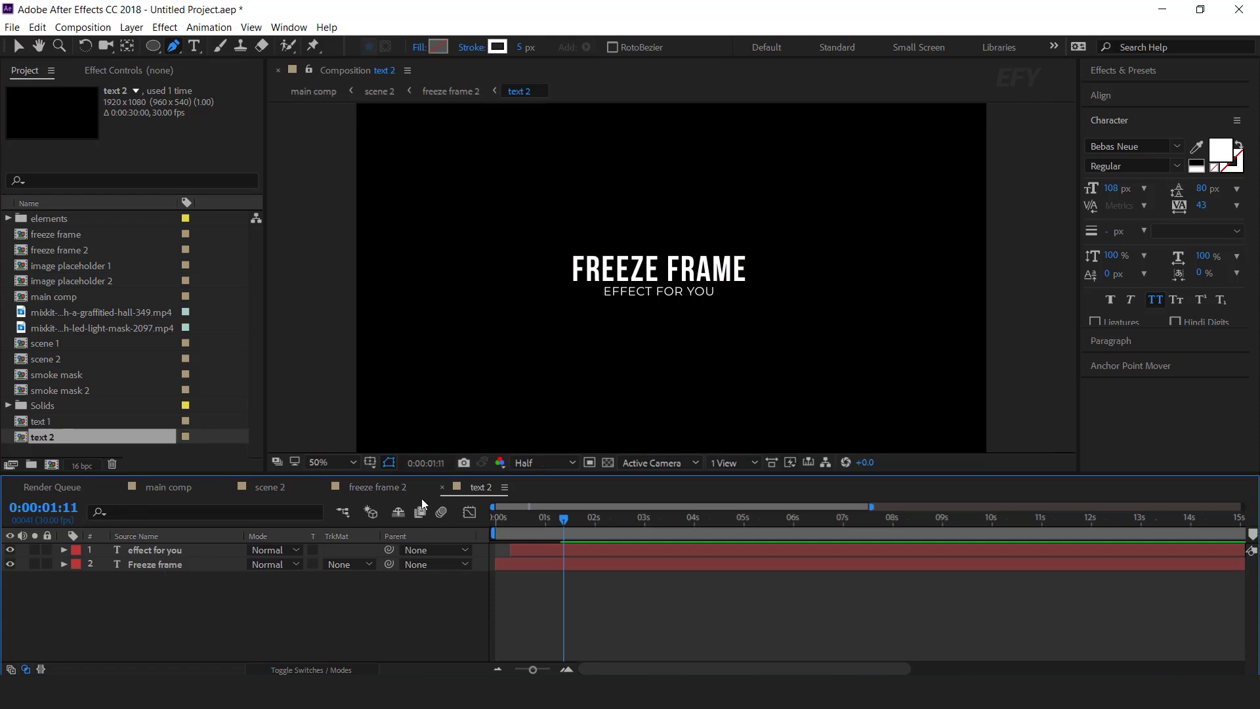
Step: End the main comp's work area at 0:00:15:00 and trim the end of the scene 1 layer to about 10 s
left_click(18, 46)
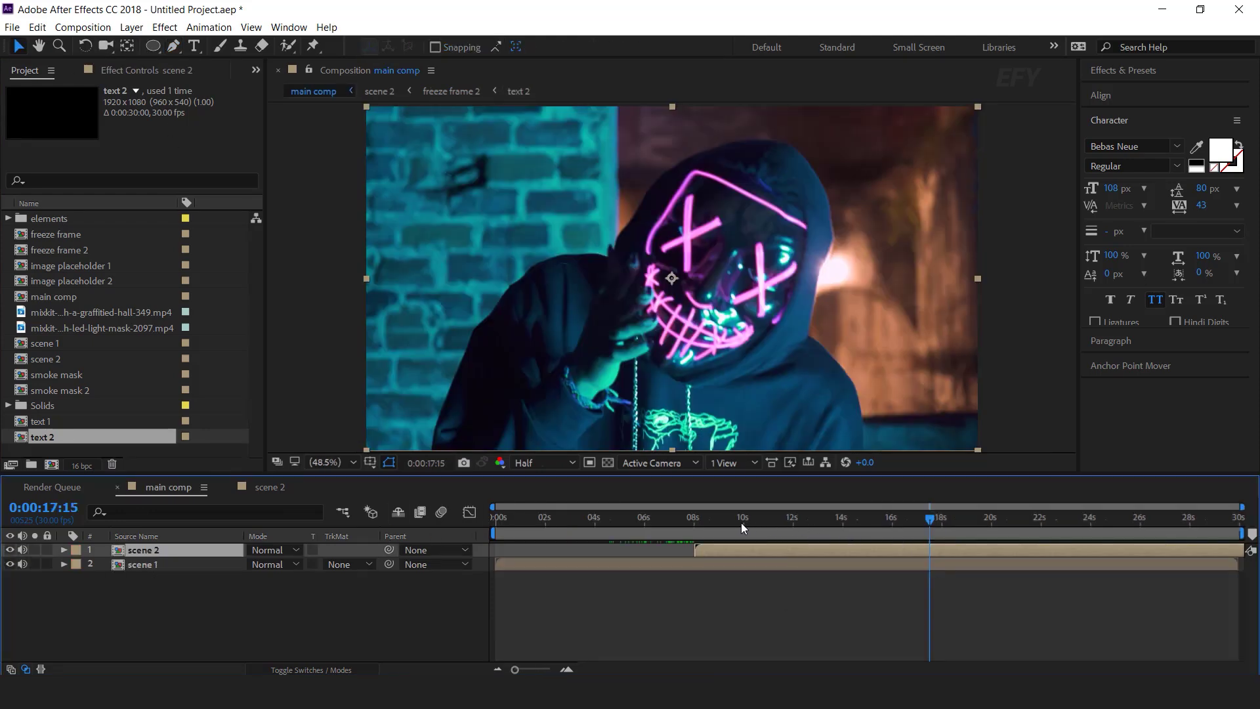
left_click_drag(741, 522, 888, 527)
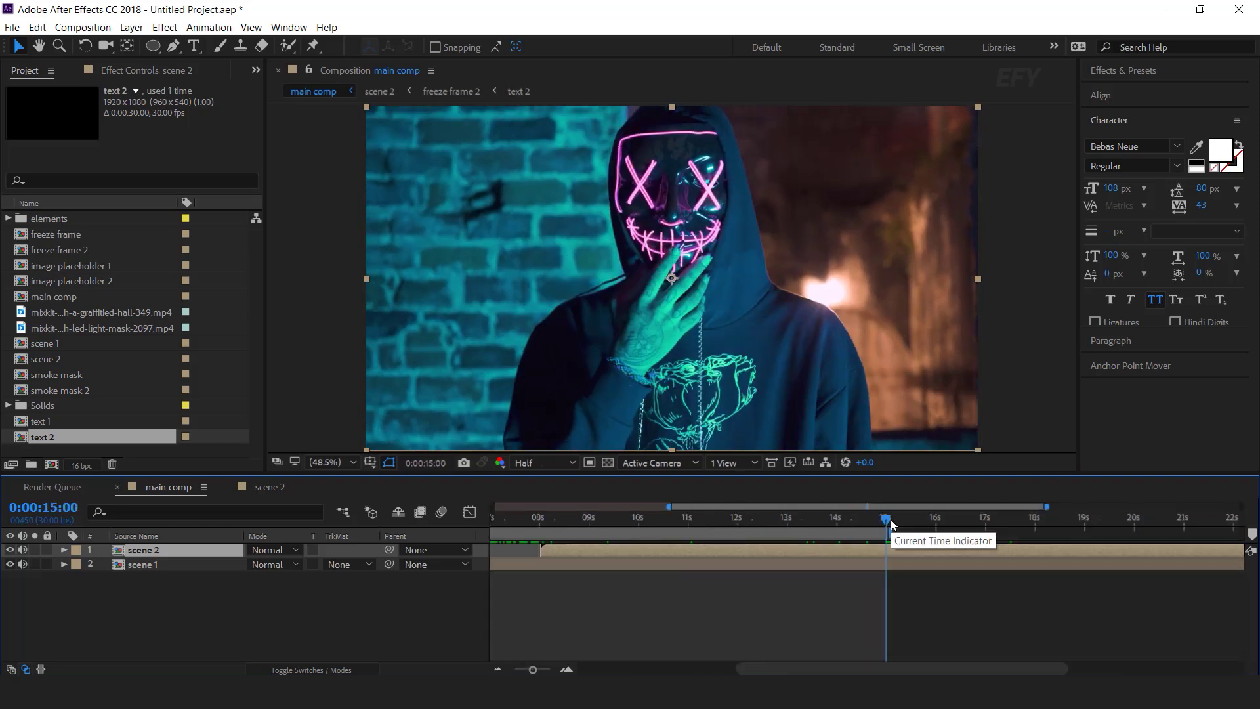
key("shift+Page_Up")
key("shift+Page_Up")
key("n")
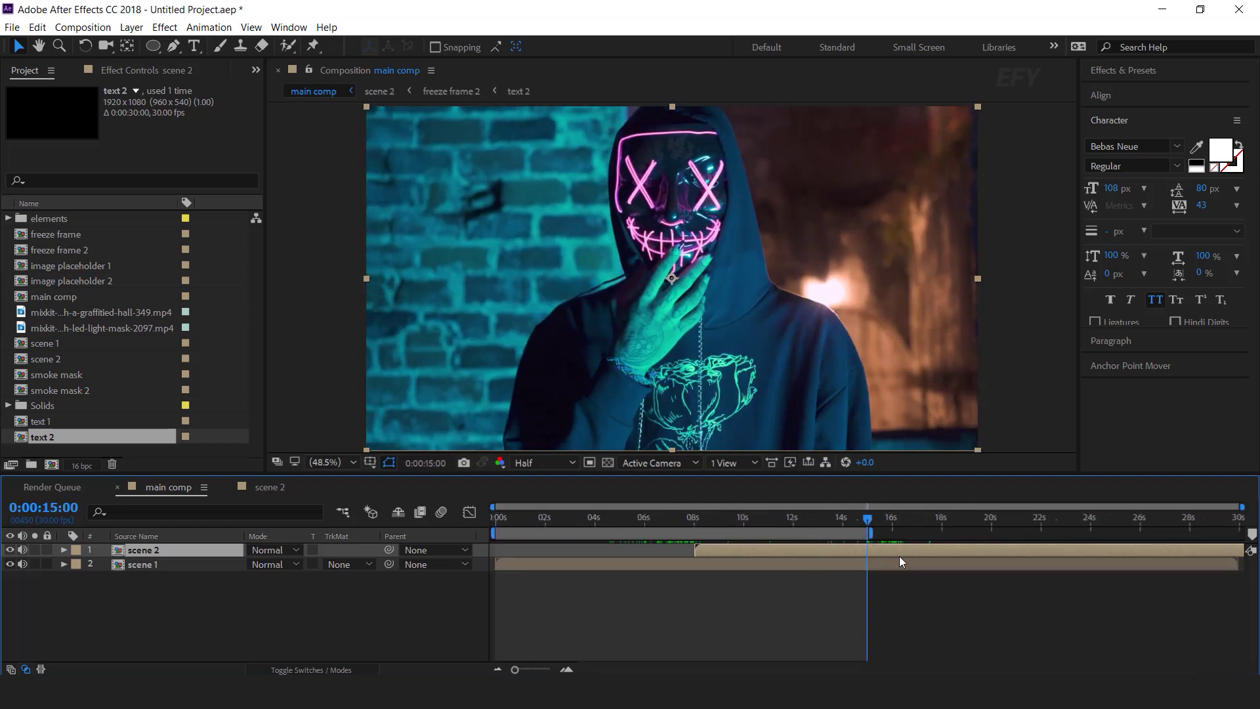
left_click_drag(1238, 565, 739, 569)
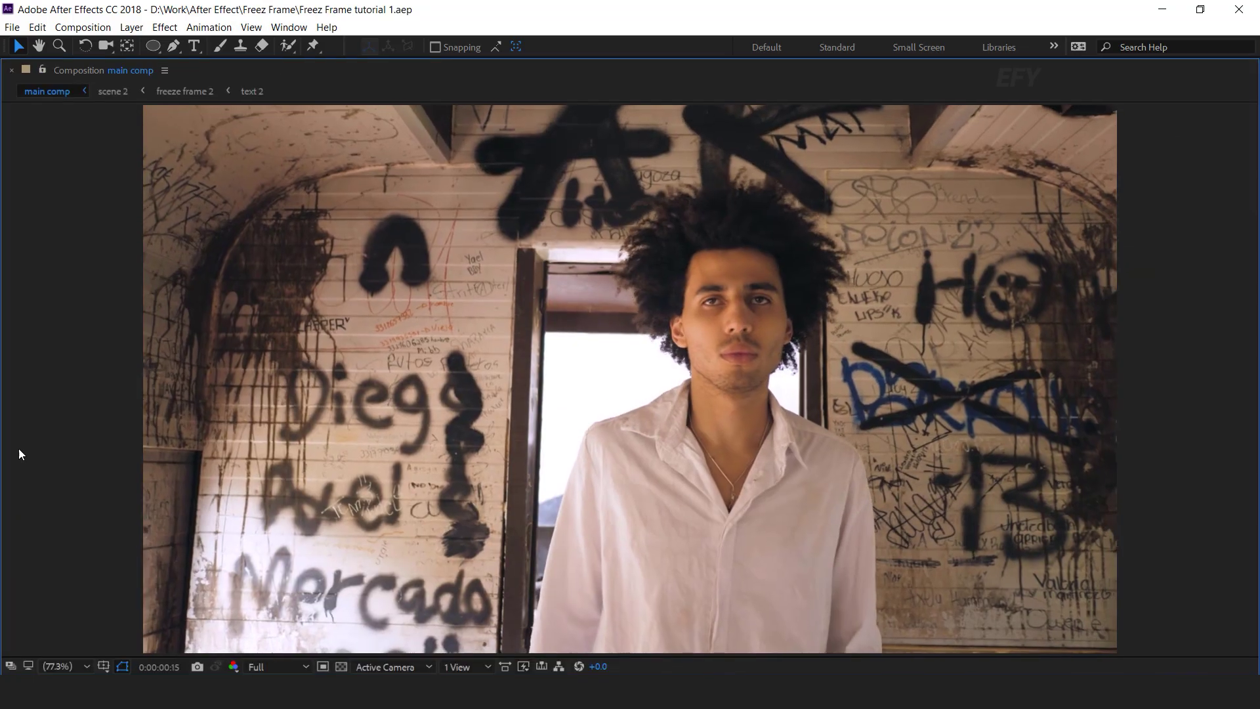